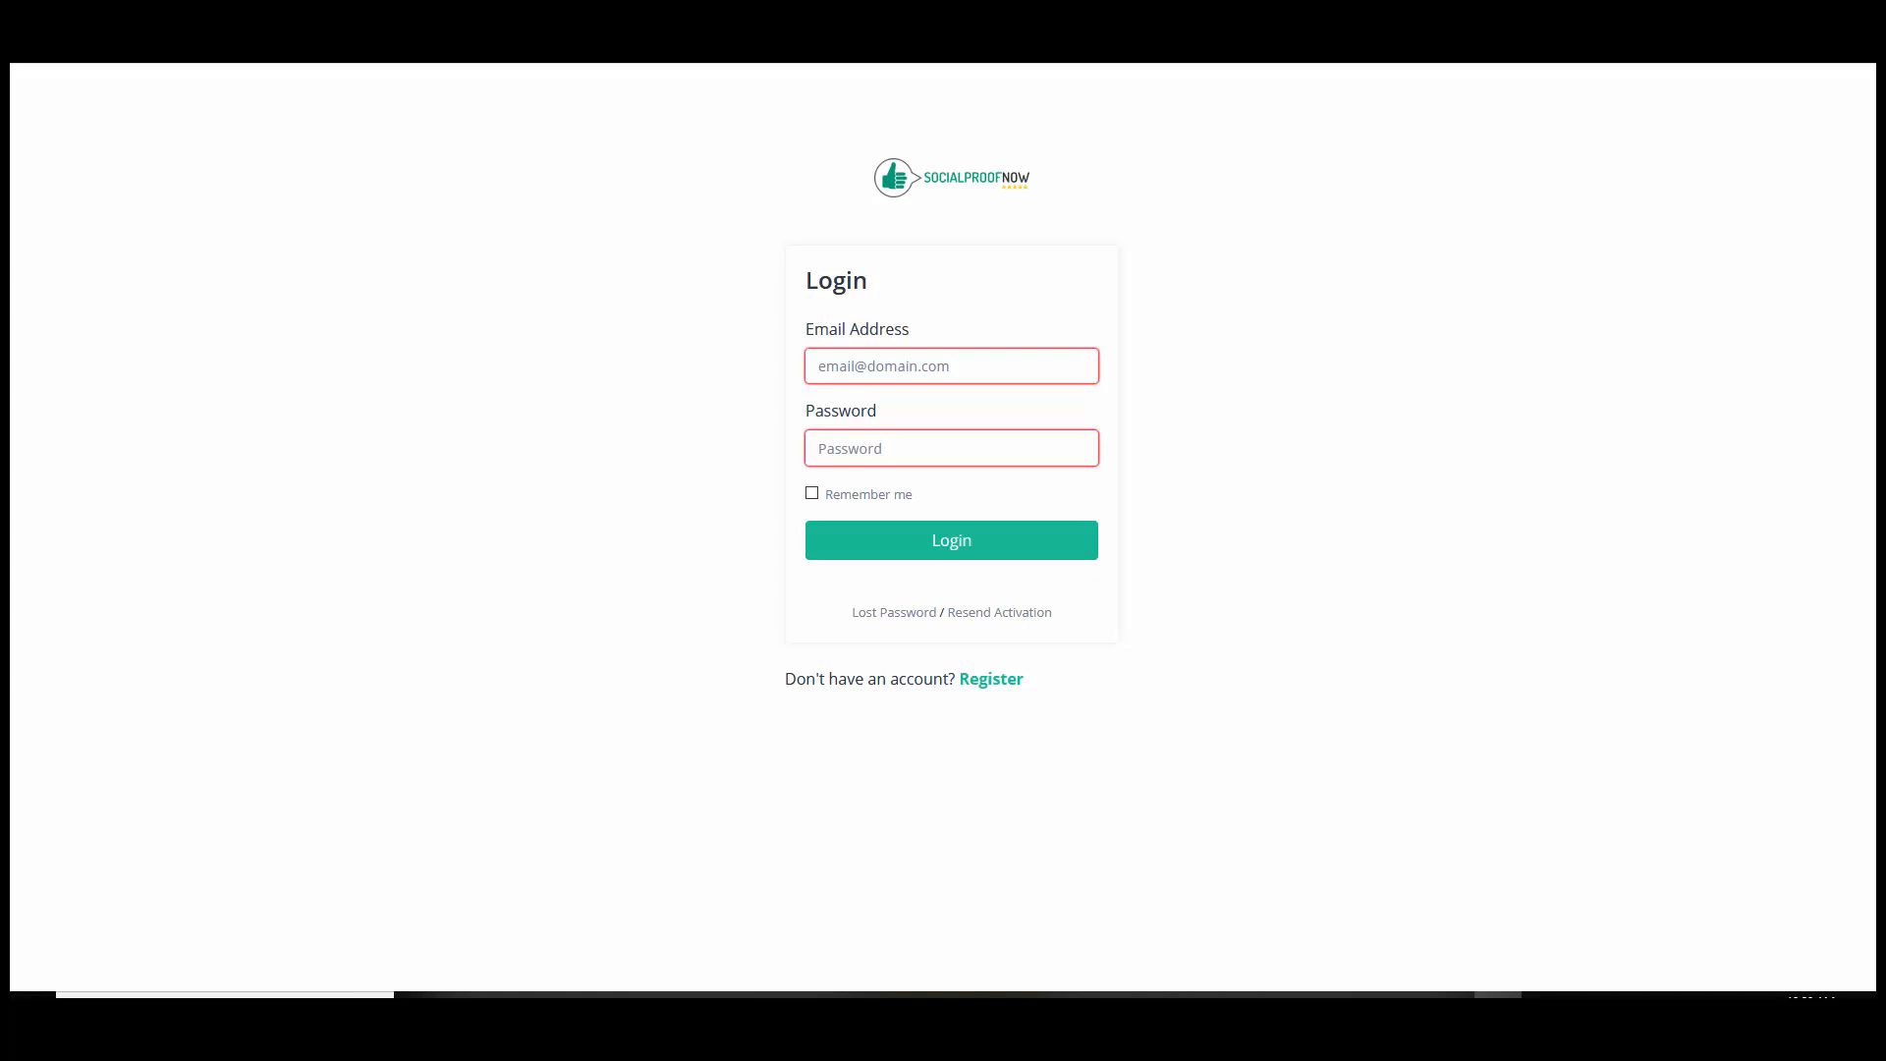
Log in to the account with its email address and password.
left_click(907, 371)
left_click(880, 442)
left_click(717, 953)
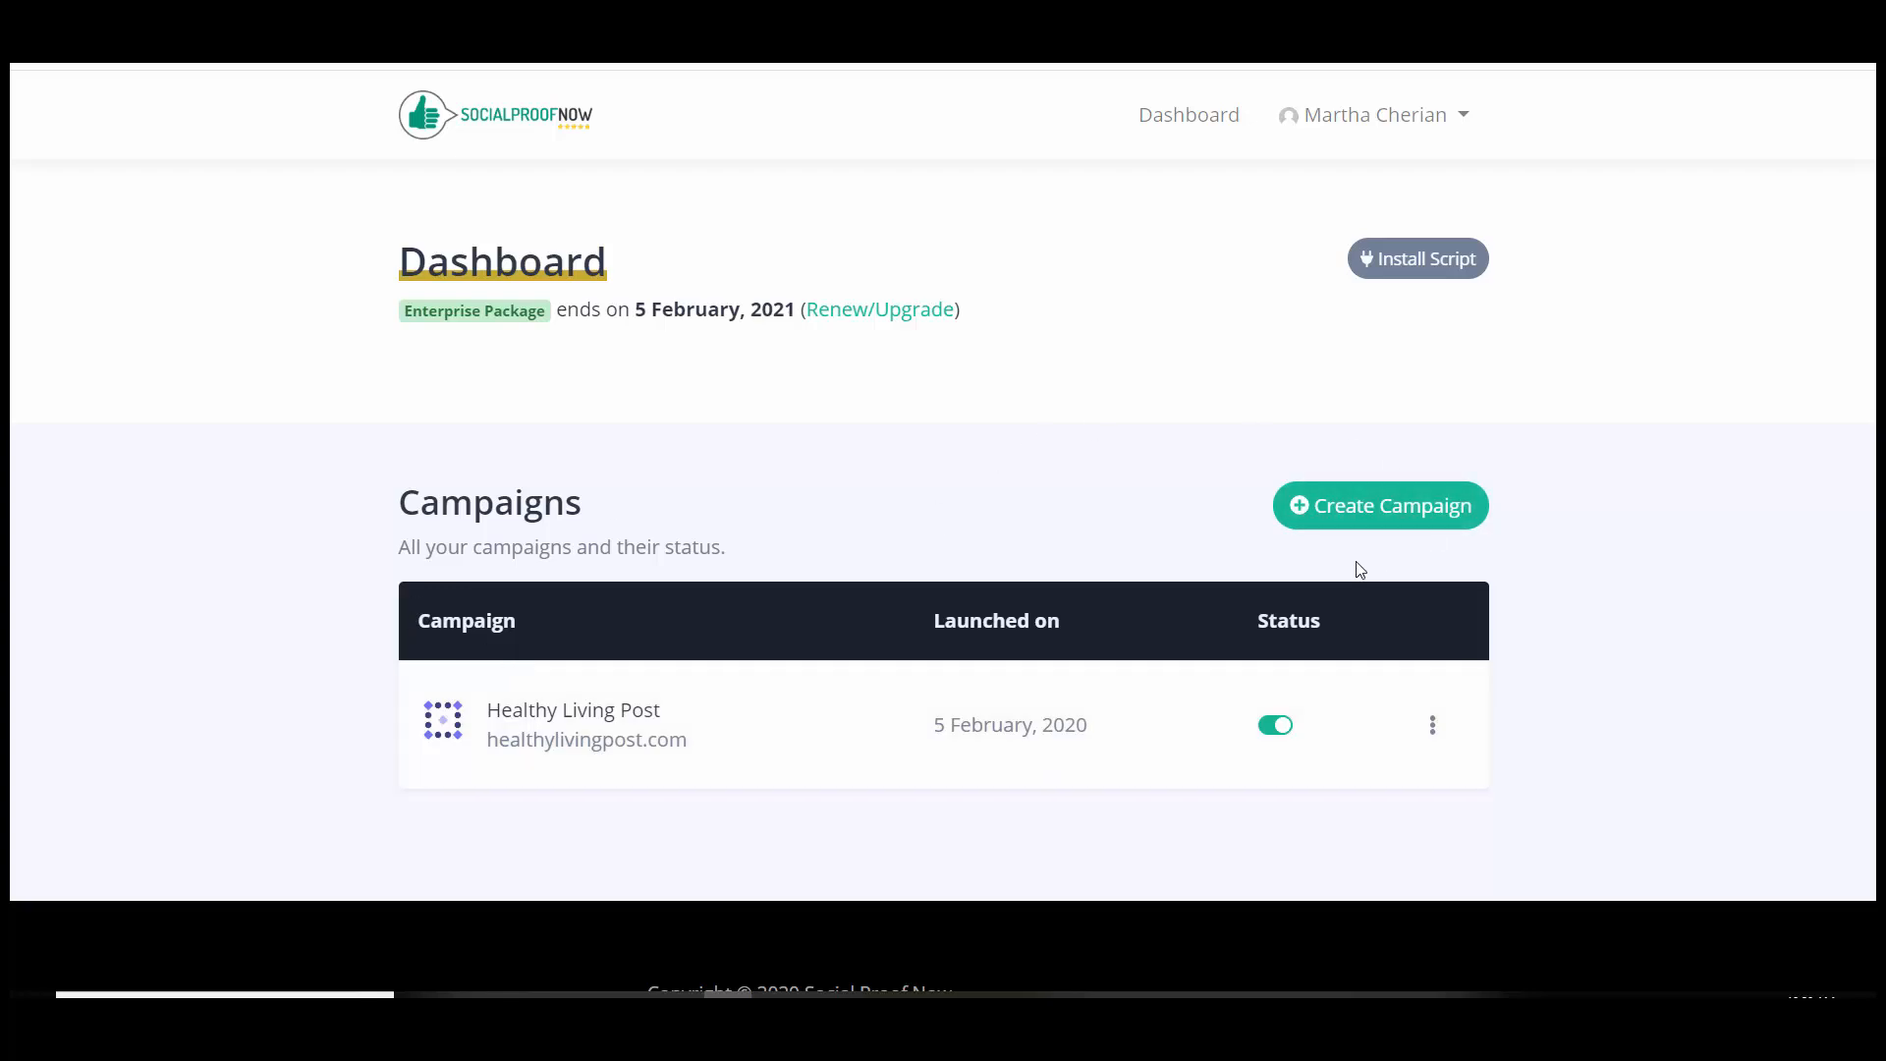
Start a new campaign and name it Hemp Traffic.
left_click(1314, 508)
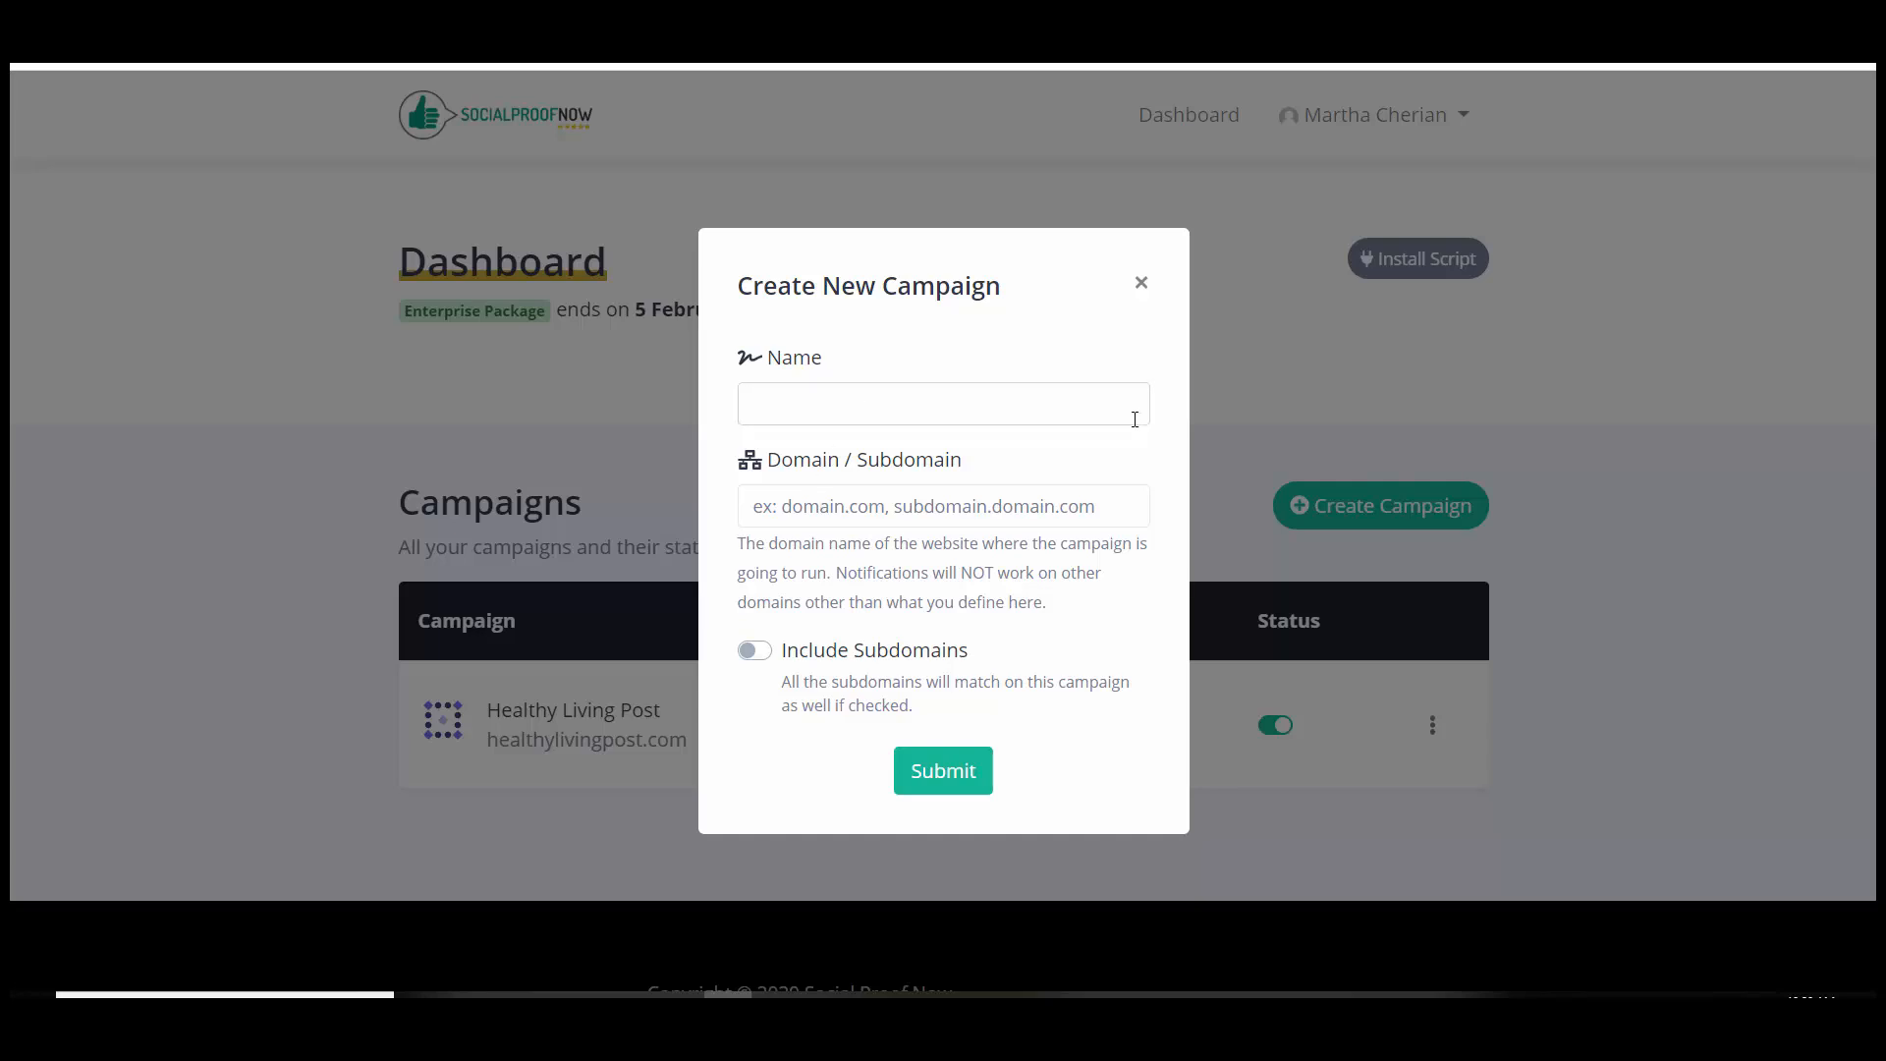
left_click(1037, 413)
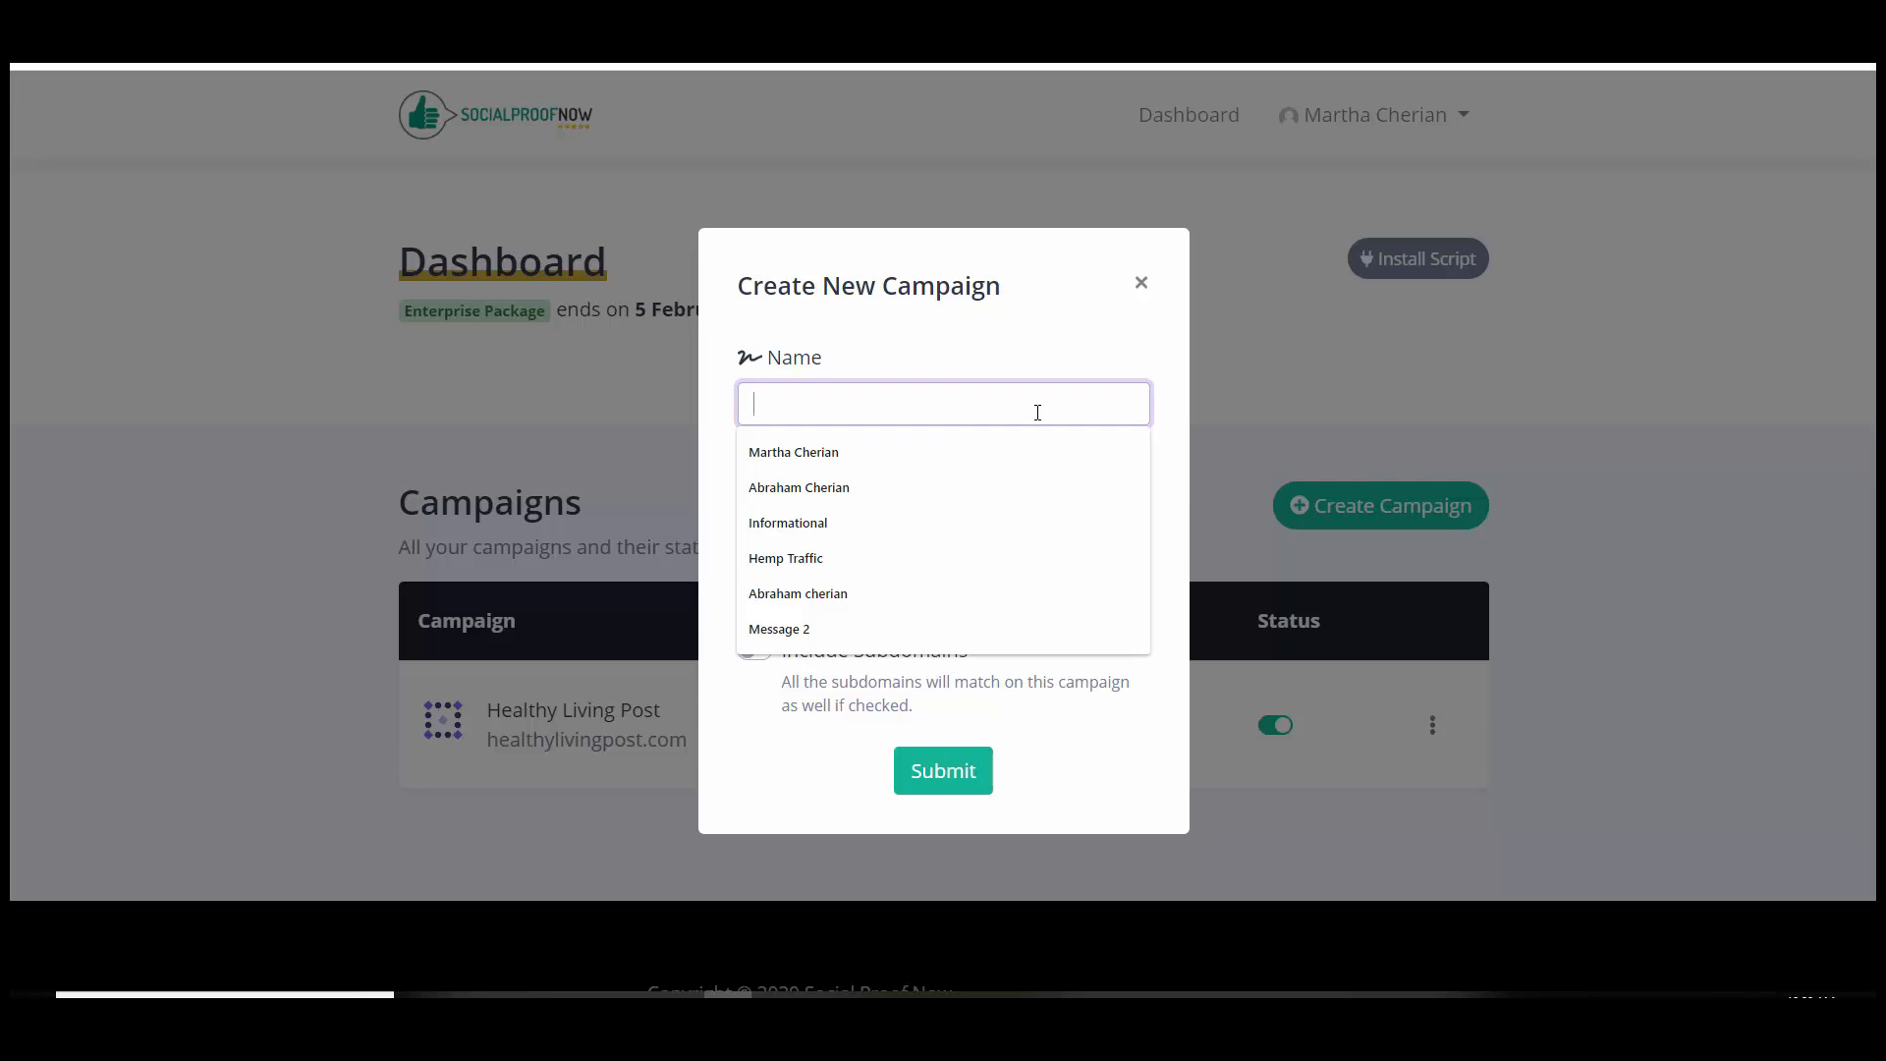
type("he")
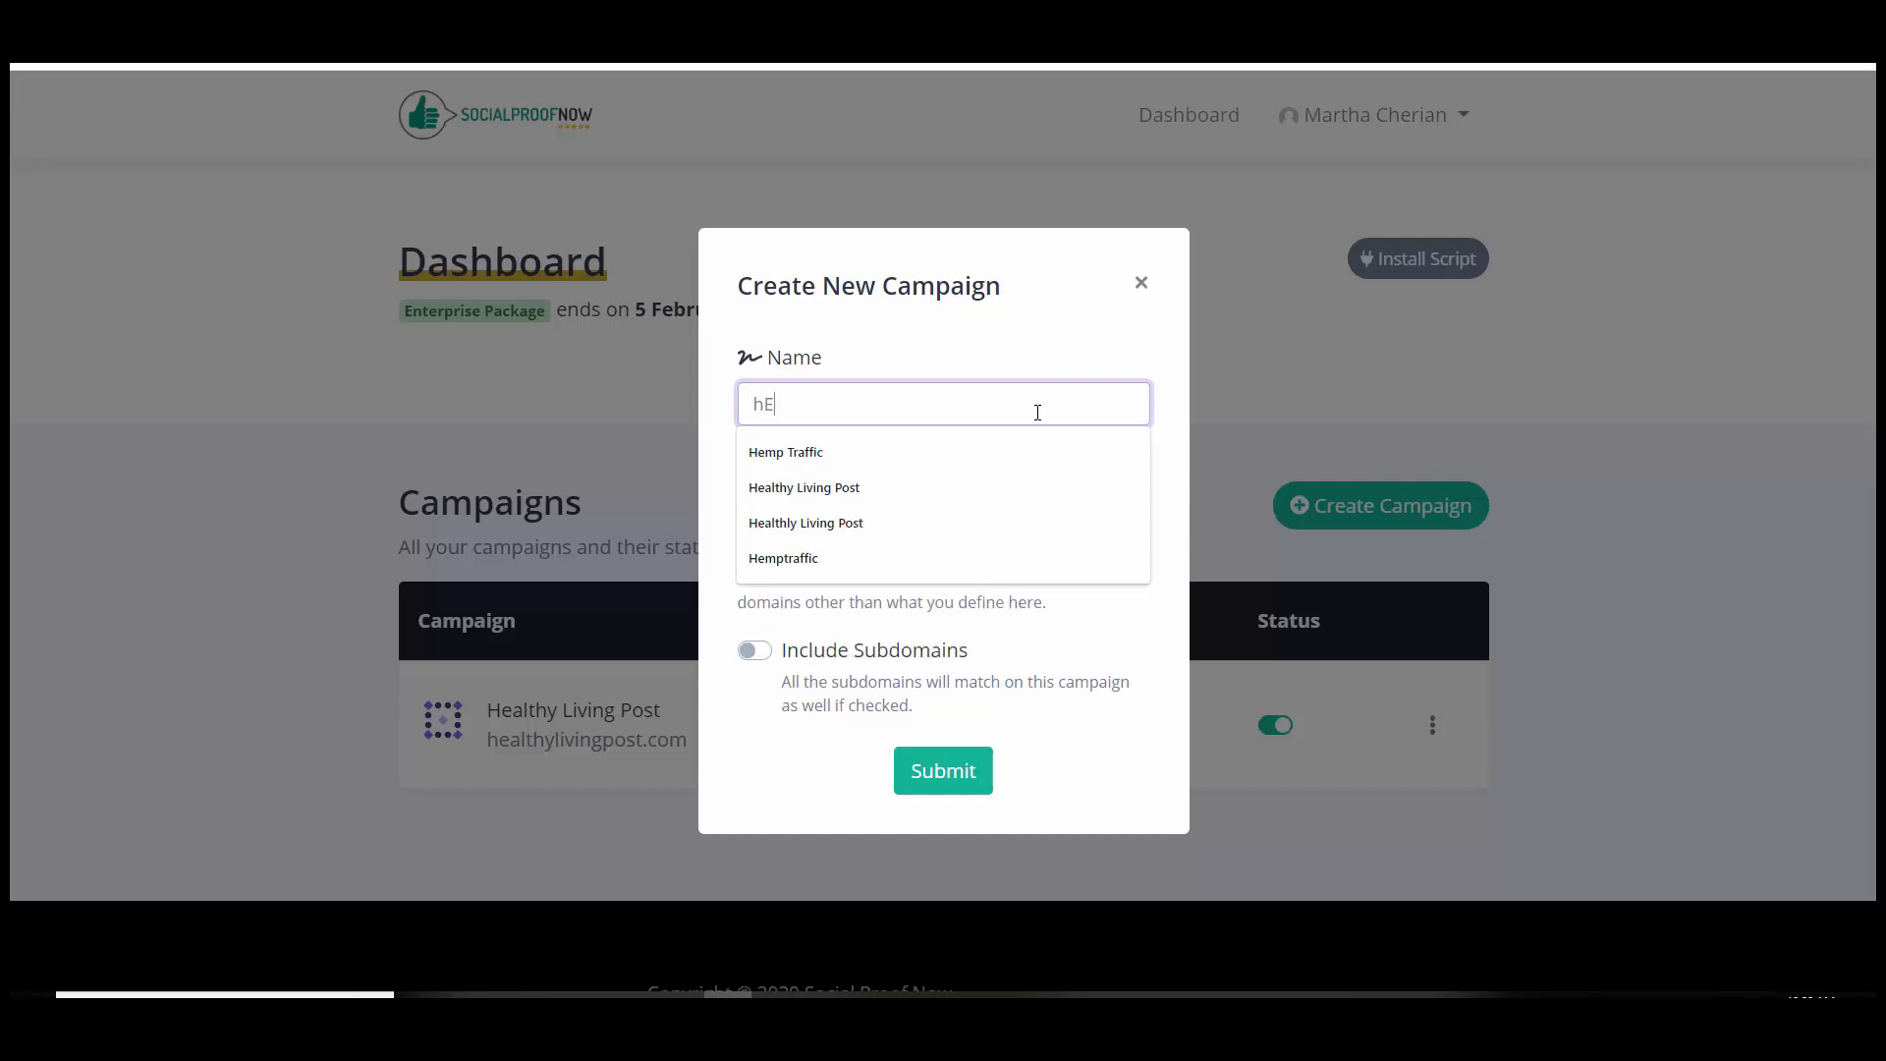
key("BackSpace")
key("BackSpace")
type("Hemp")
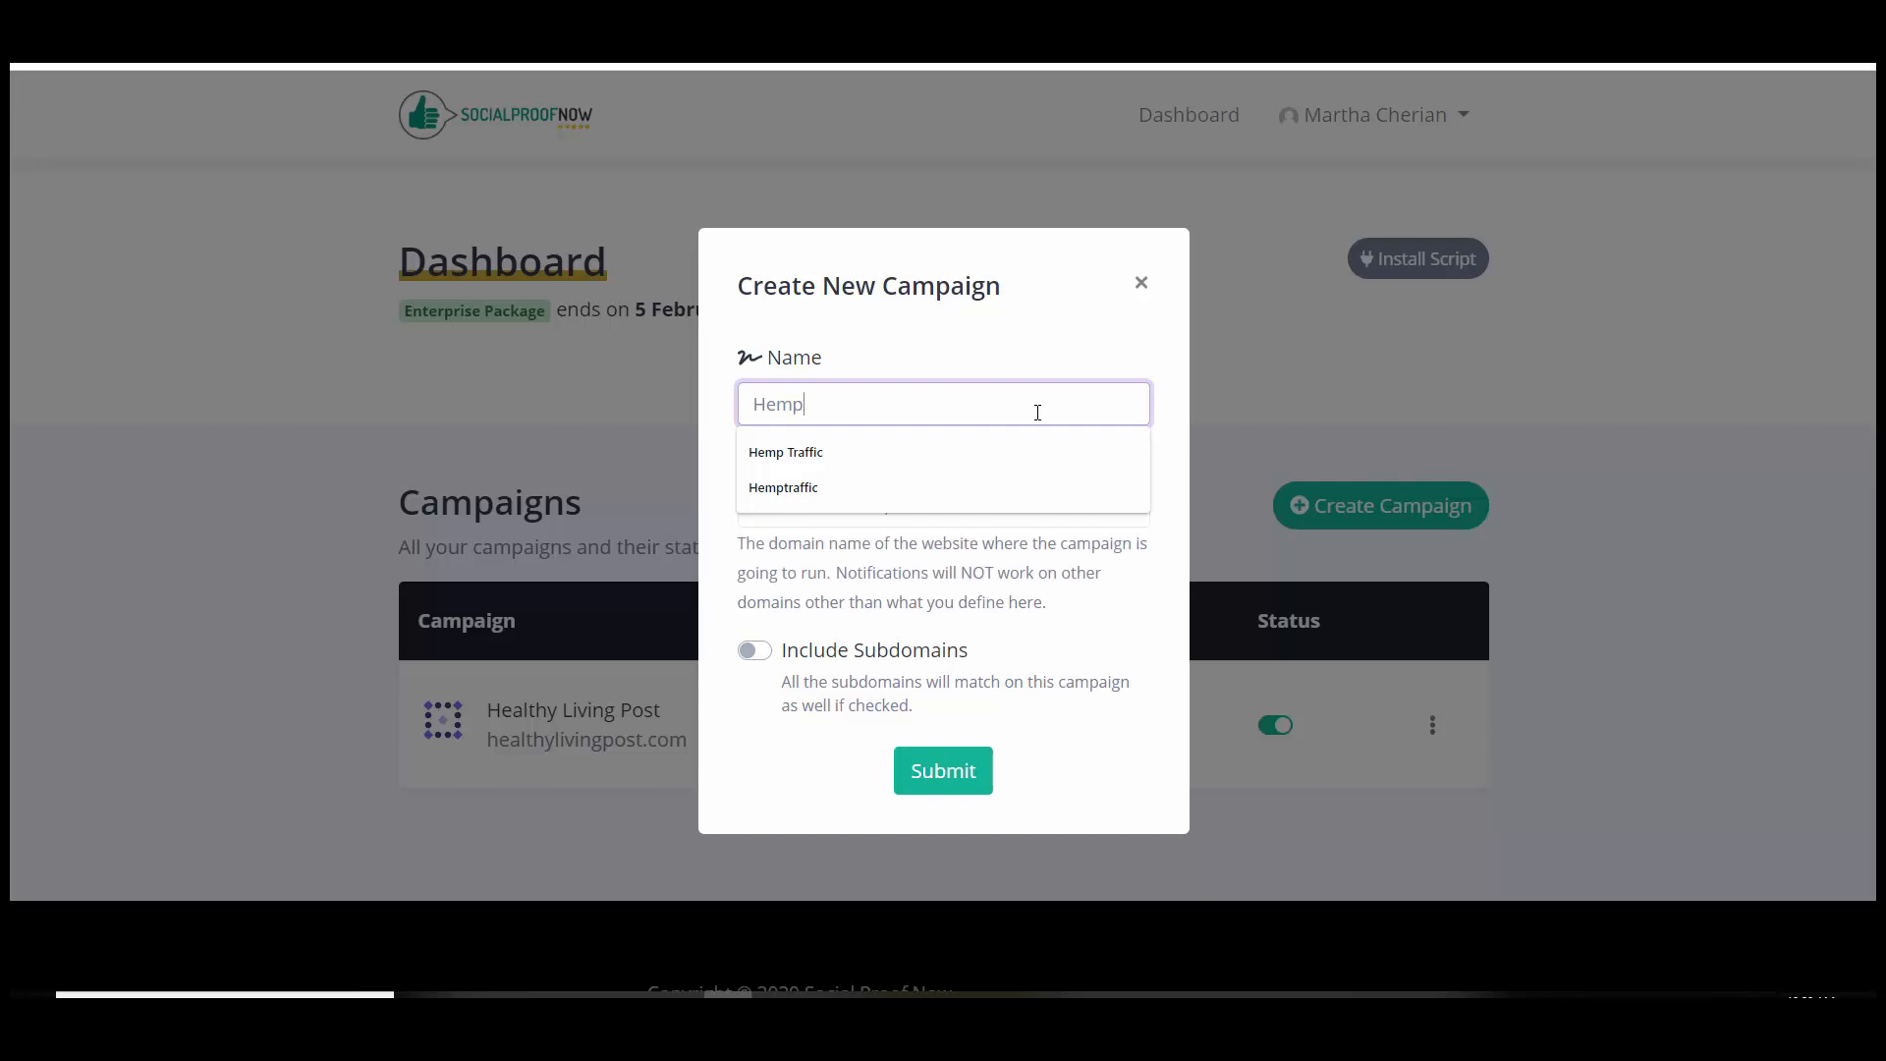
type(" Traffic")
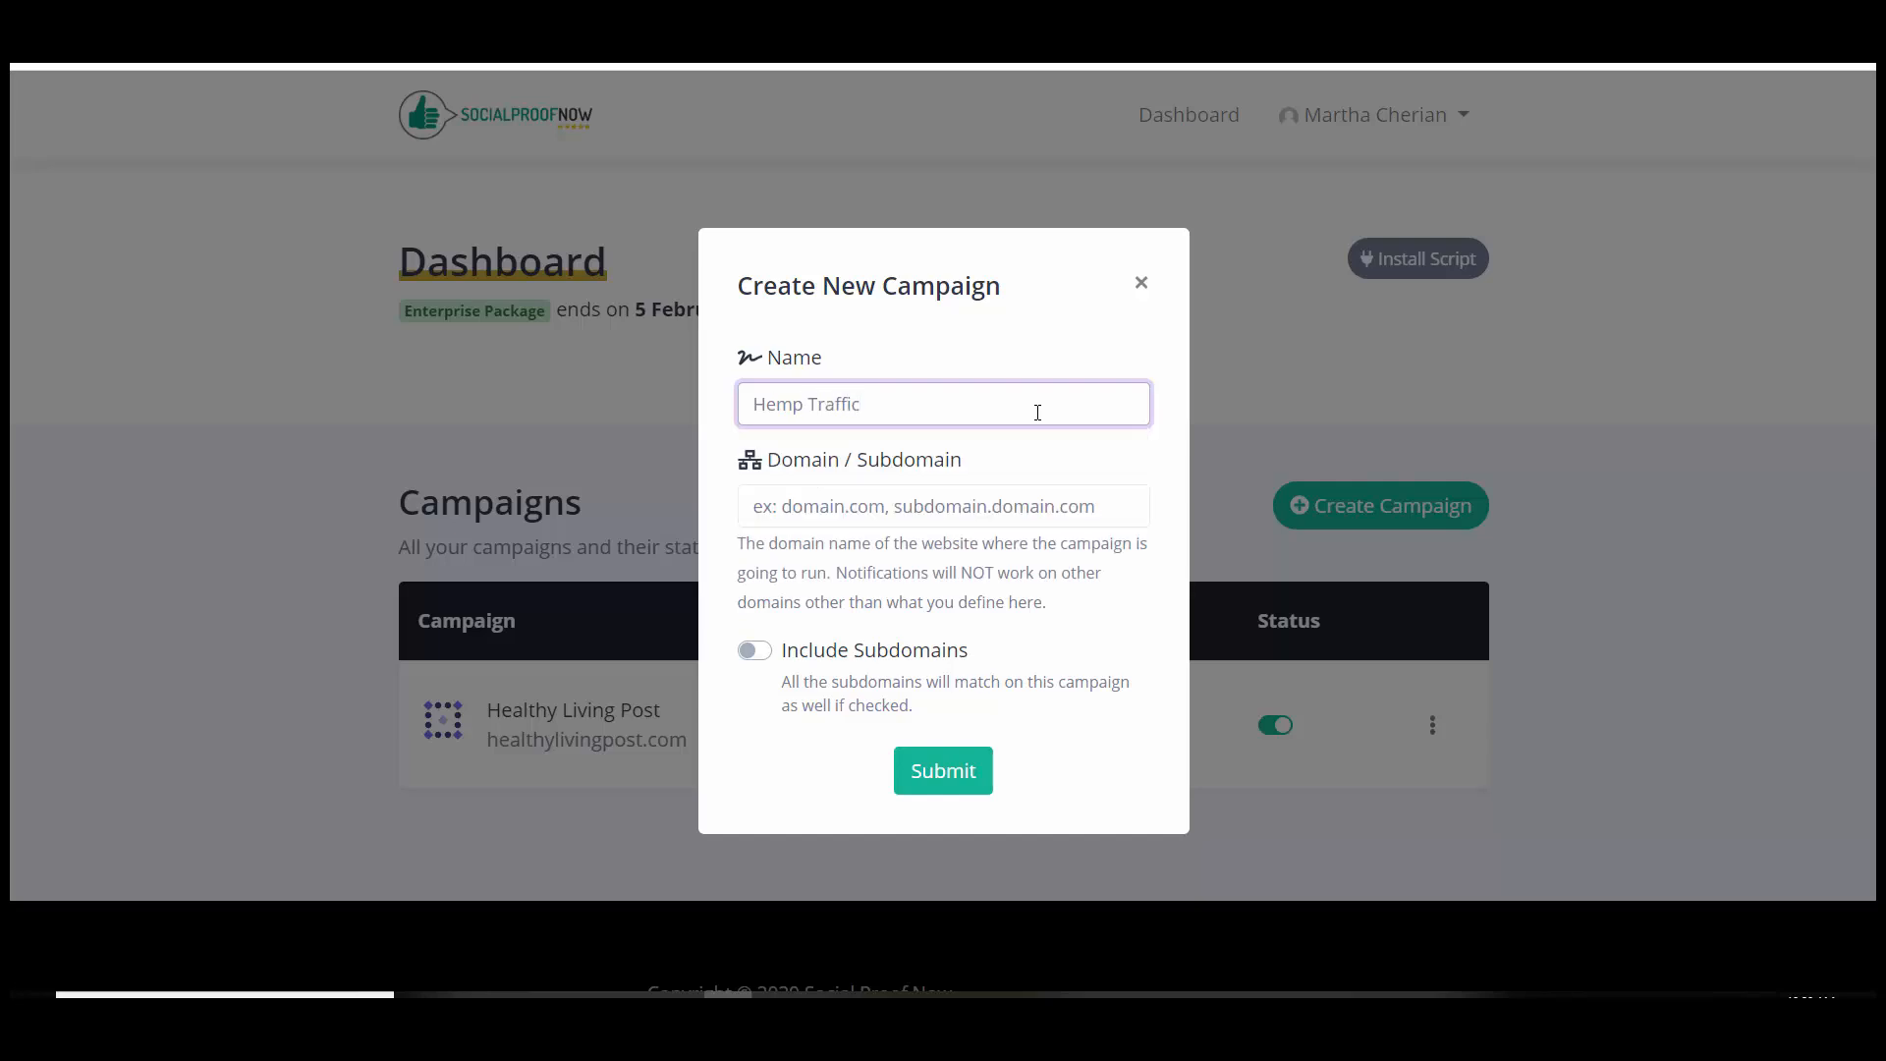
Set the new campaign's domain to hemptraffic.com.
left_click(859, 525)
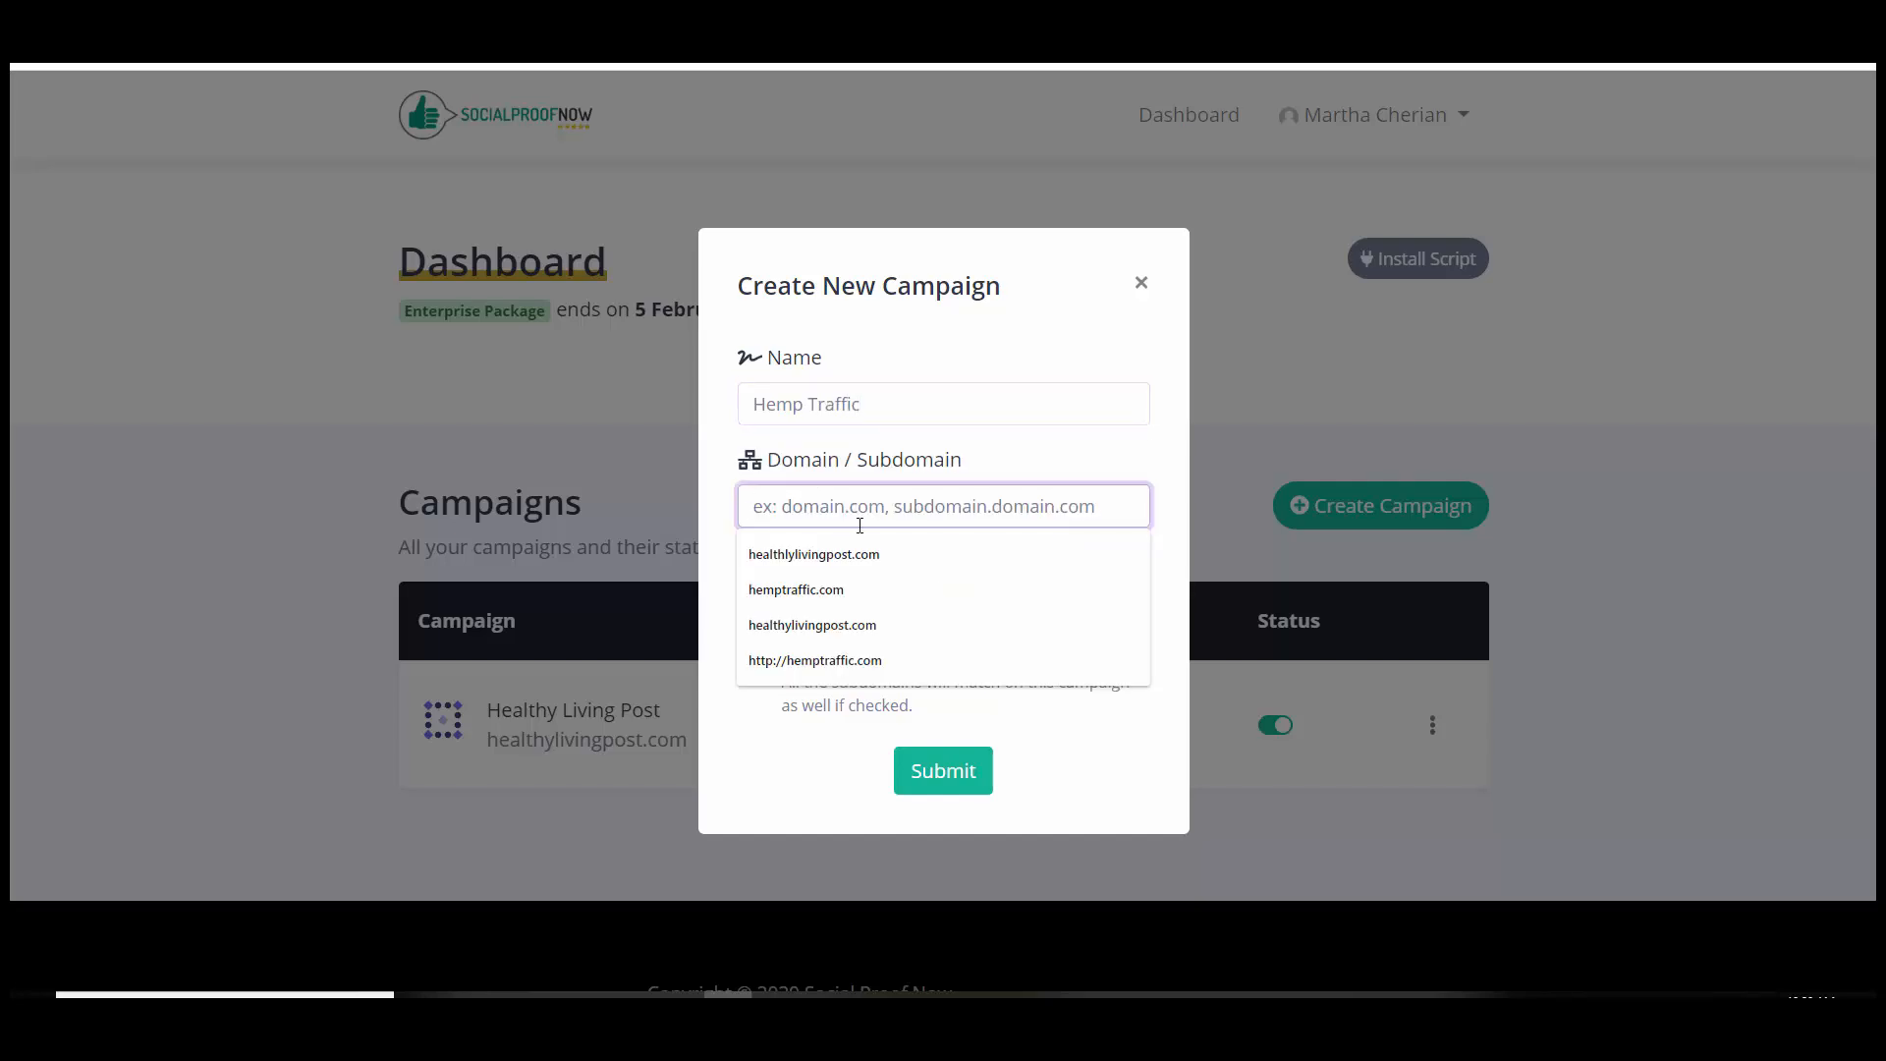
type("hemptraf")
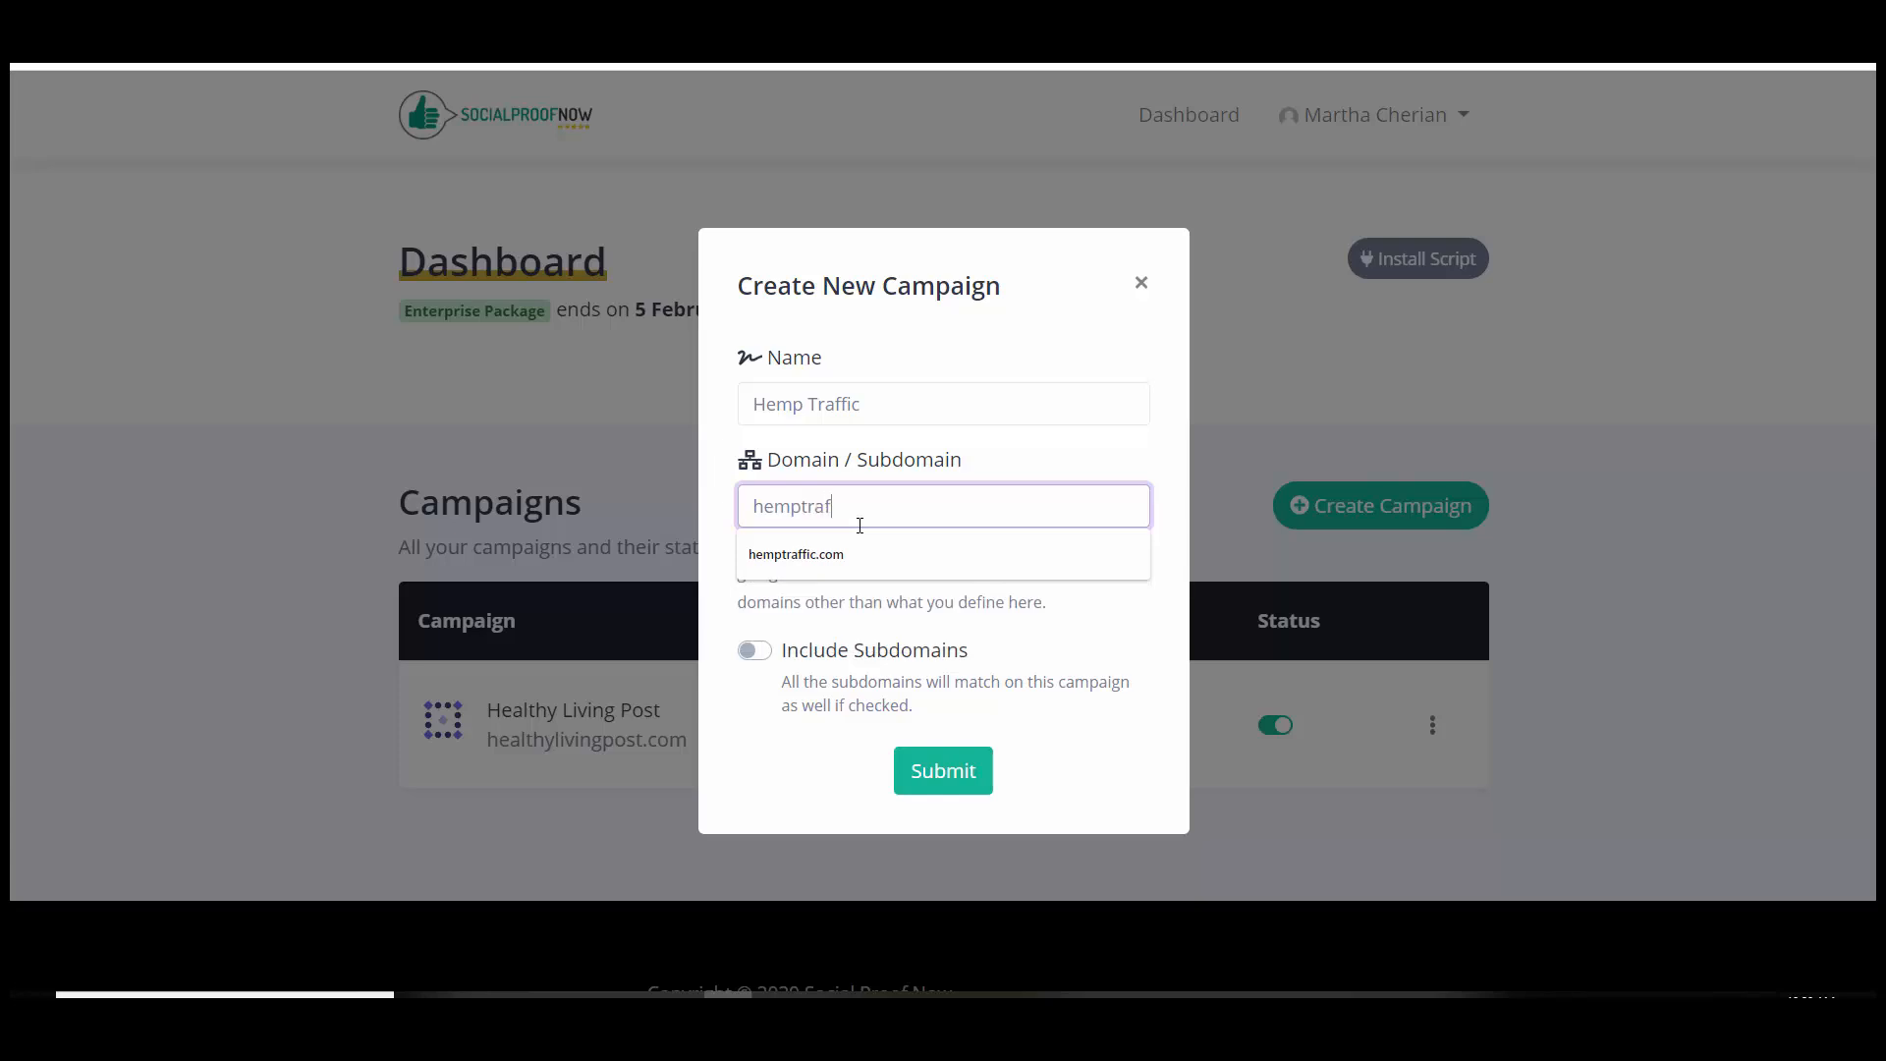
type("fic.om")
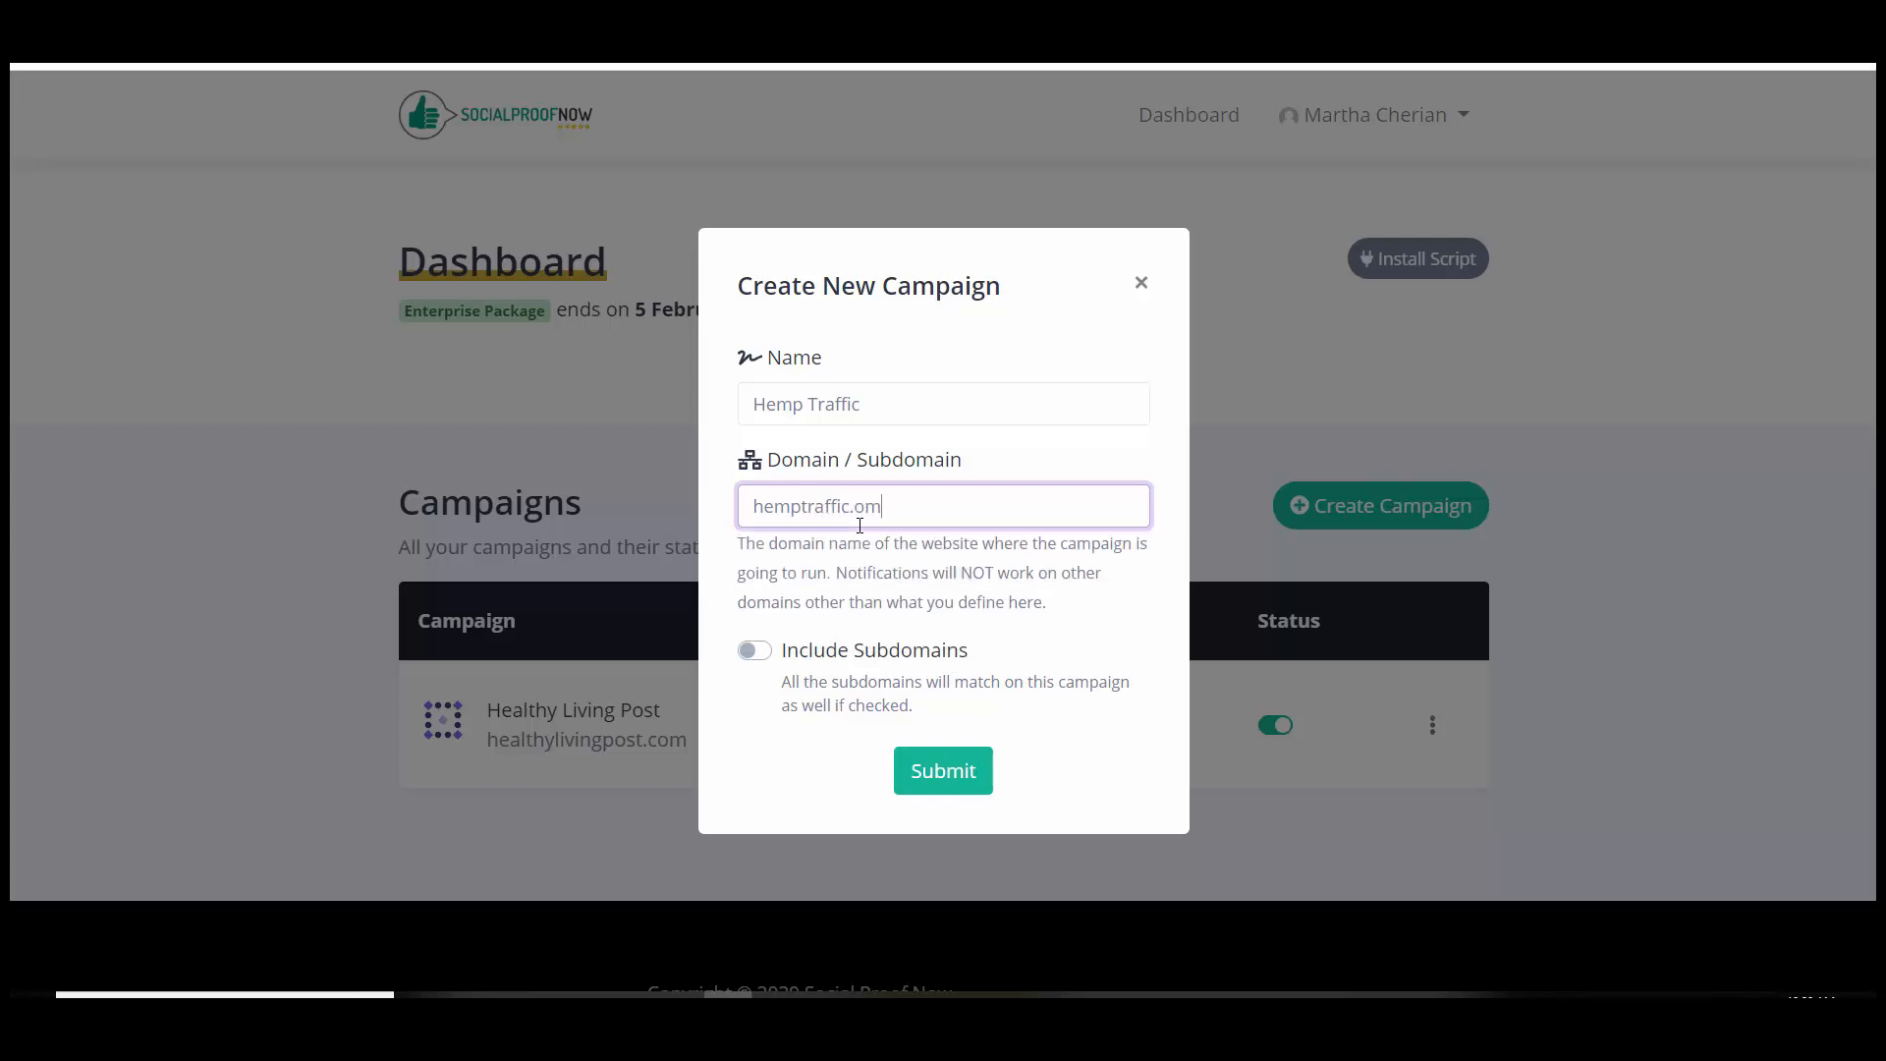
key("BackSpace")
key("BackSpace")
type("com")
Toggle the Include Subdomains option and submit the new campaign.
left_click(762, 655)
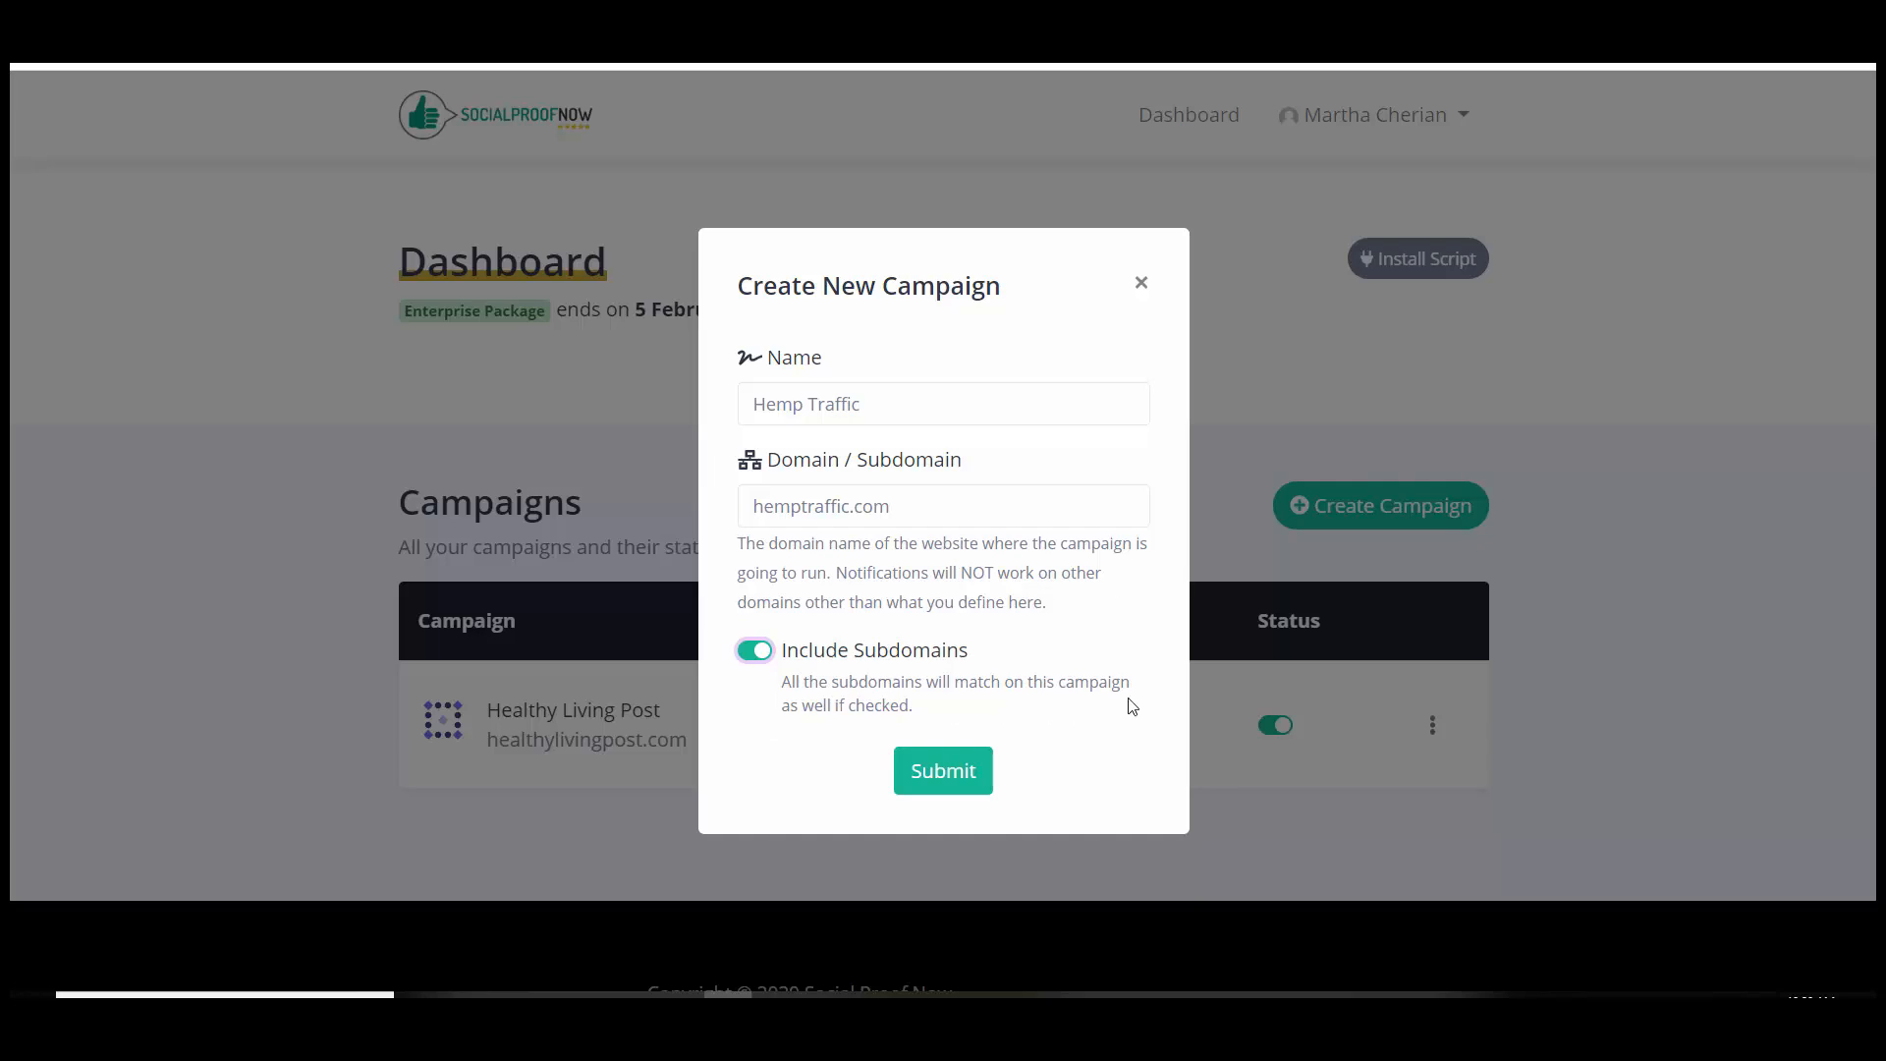
left_click(753, 652)
left_click(765, 668)
left_click(963, 781)
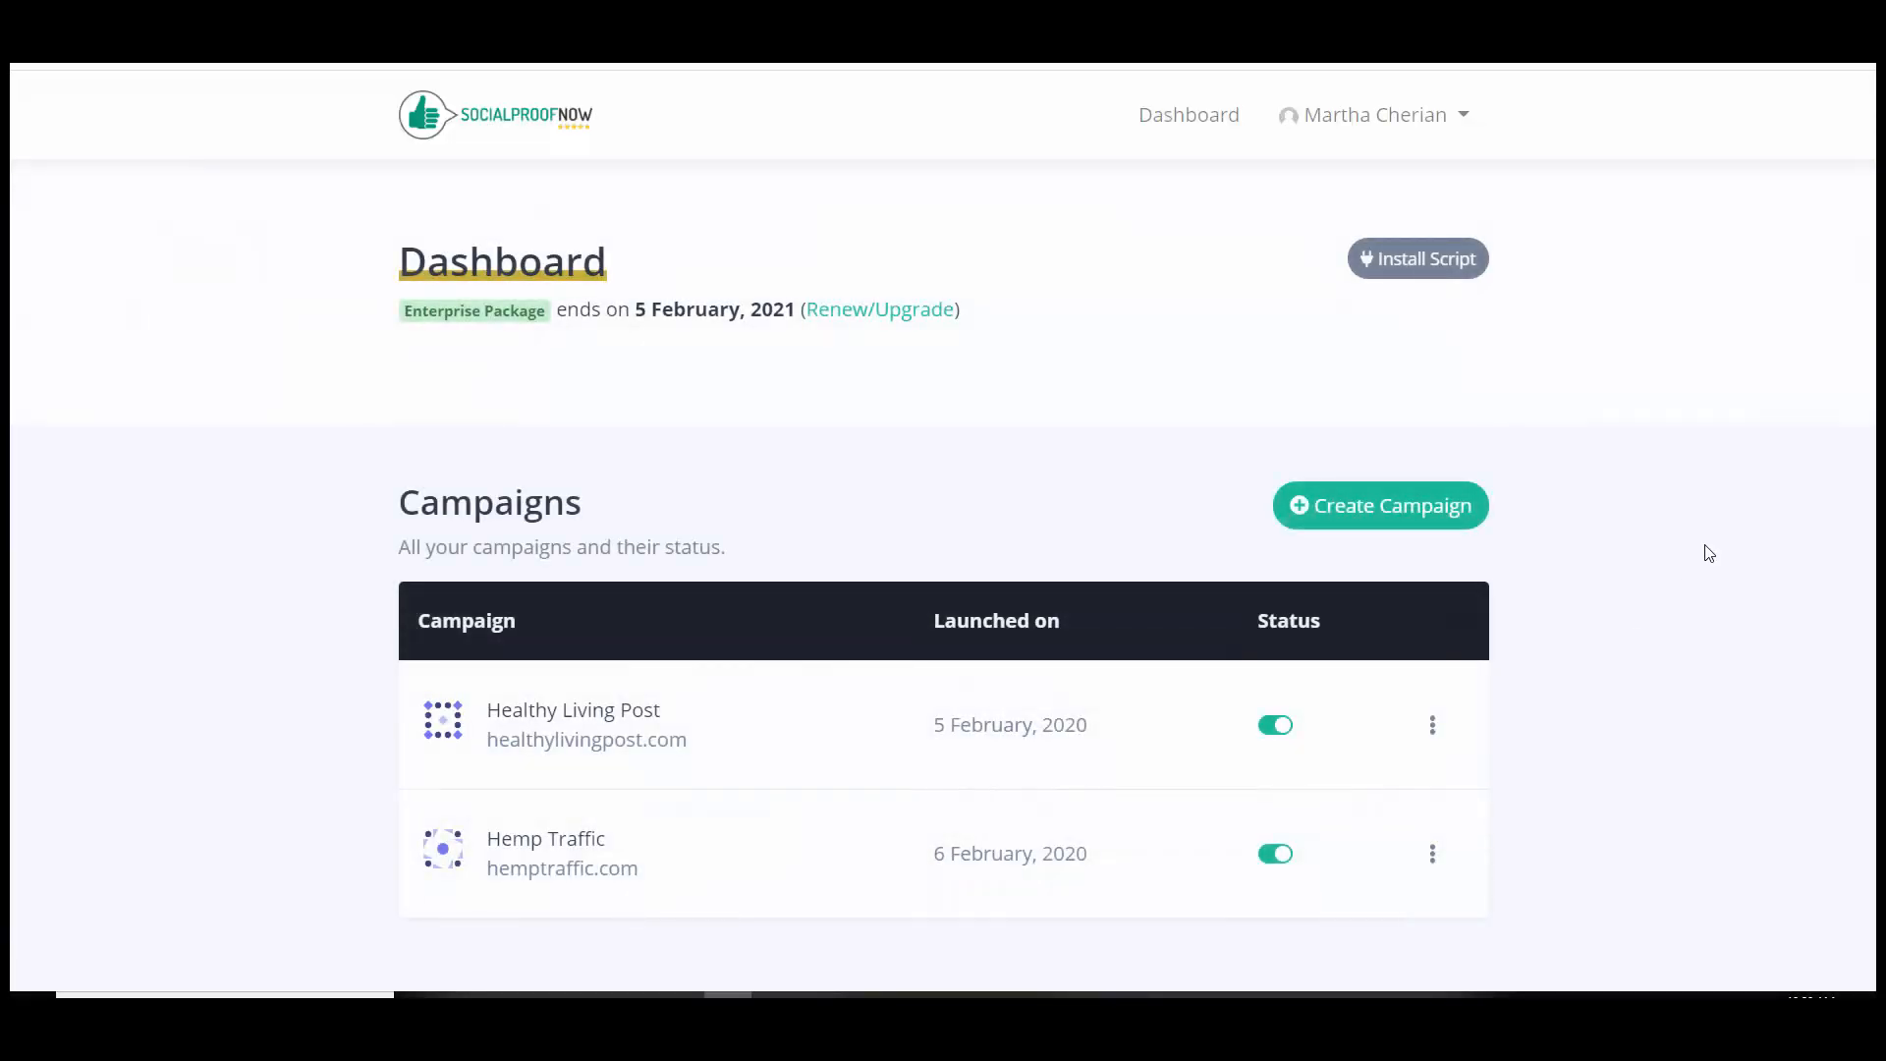
Open the Hemp Traffic campaign and start creating a notification for it.
scroll(1705, 560, "down", 2)
scroll(1706, 573, "up", 1)
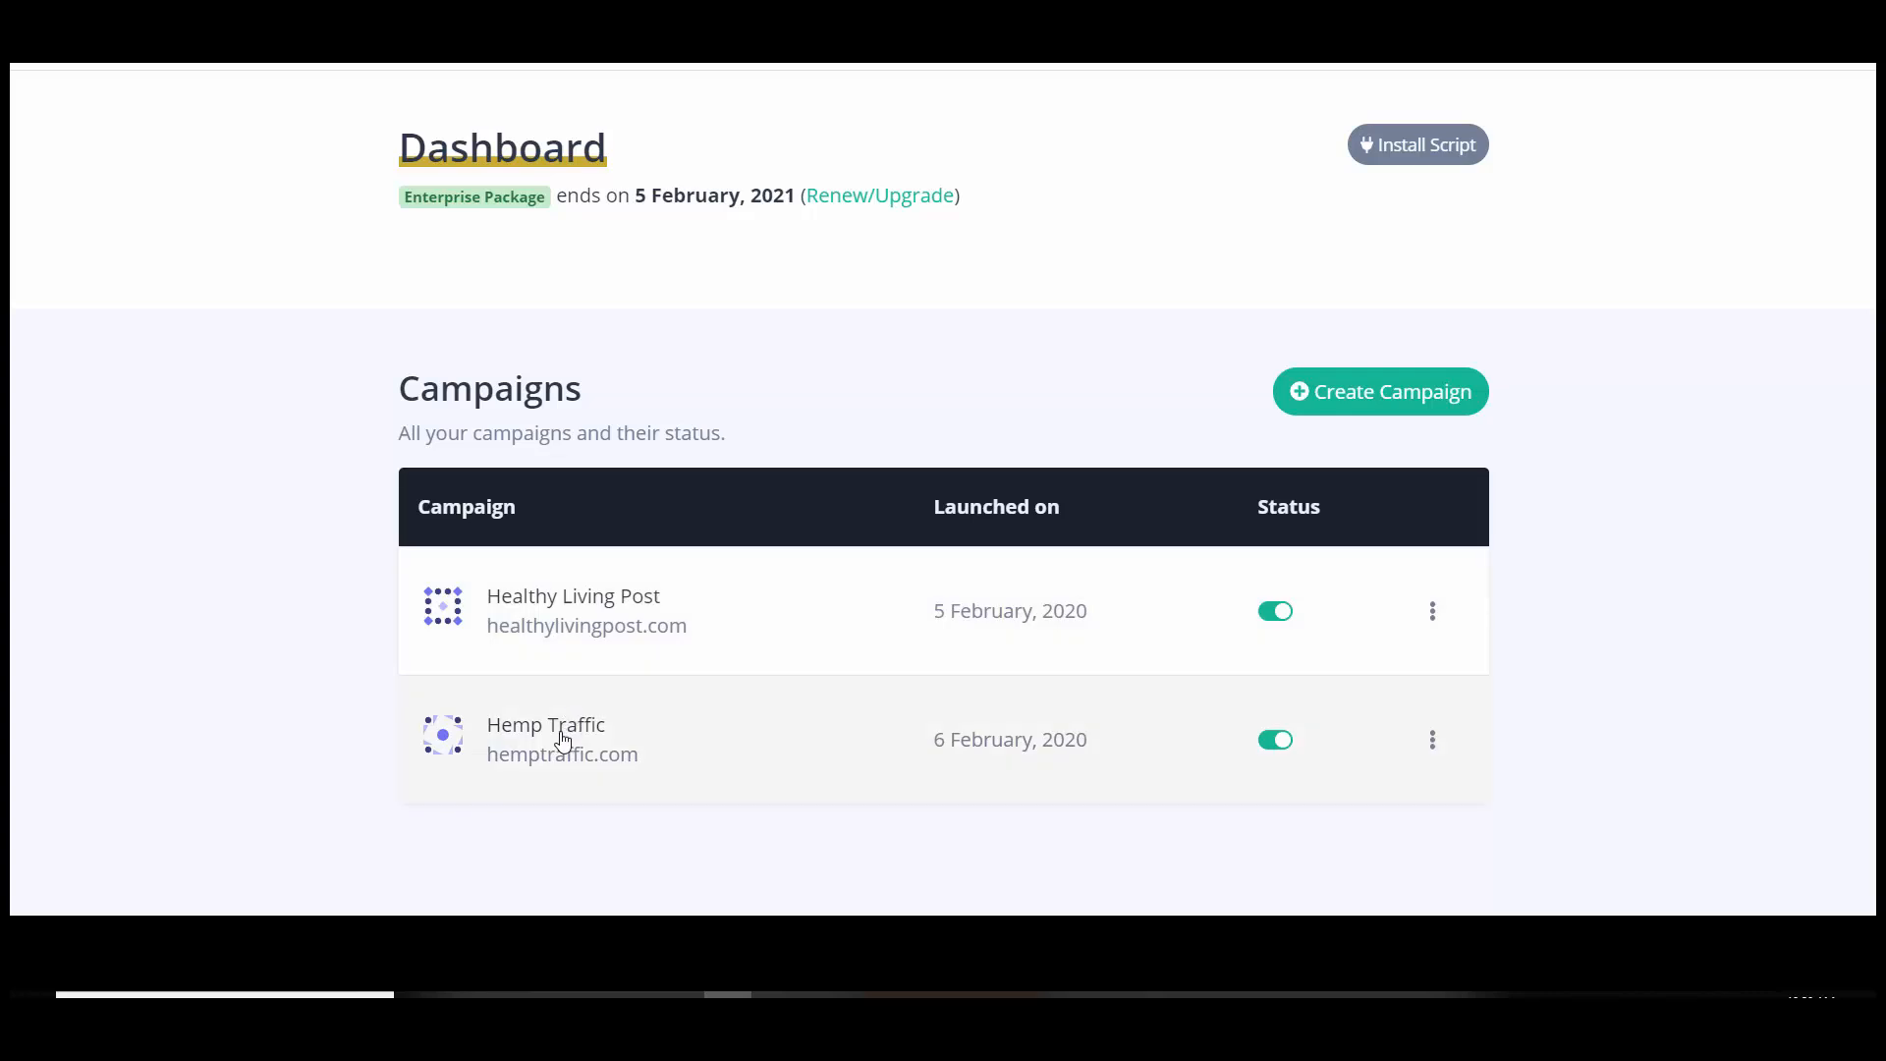
left_click(564, 740)
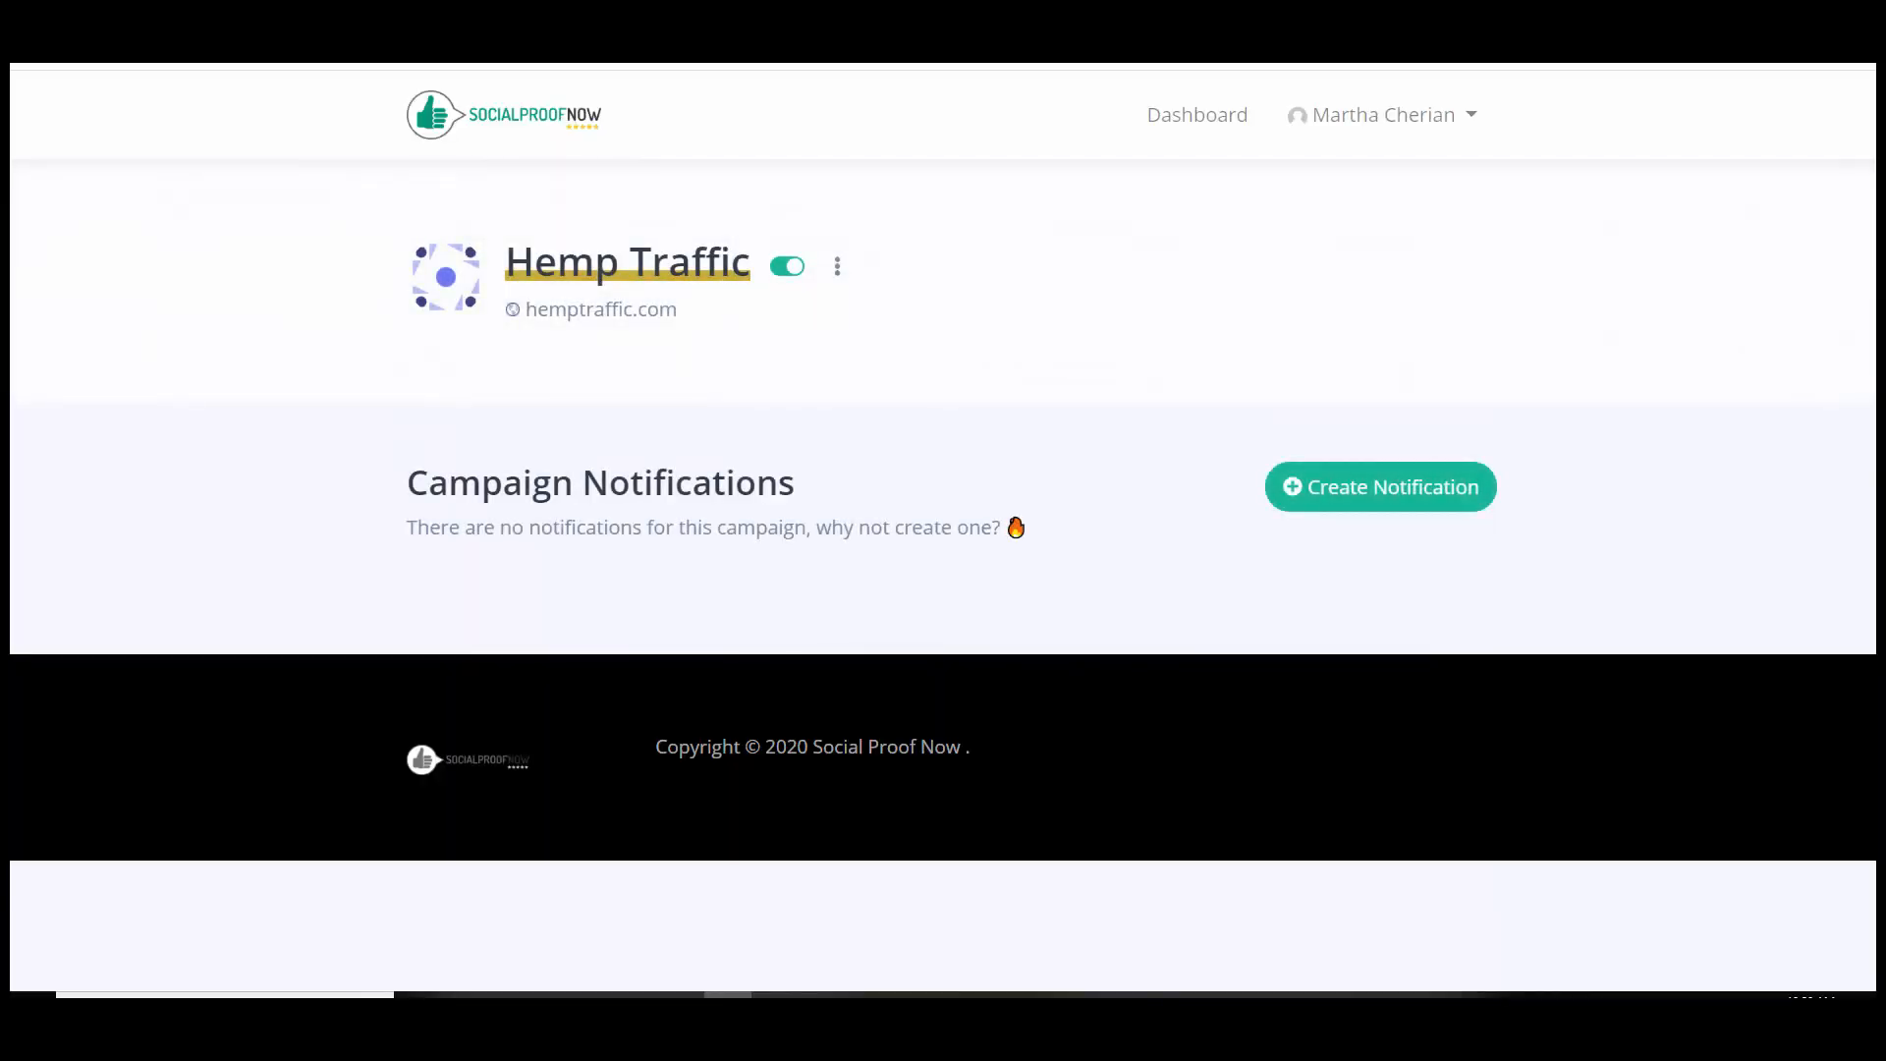
left_click(1359, 498)
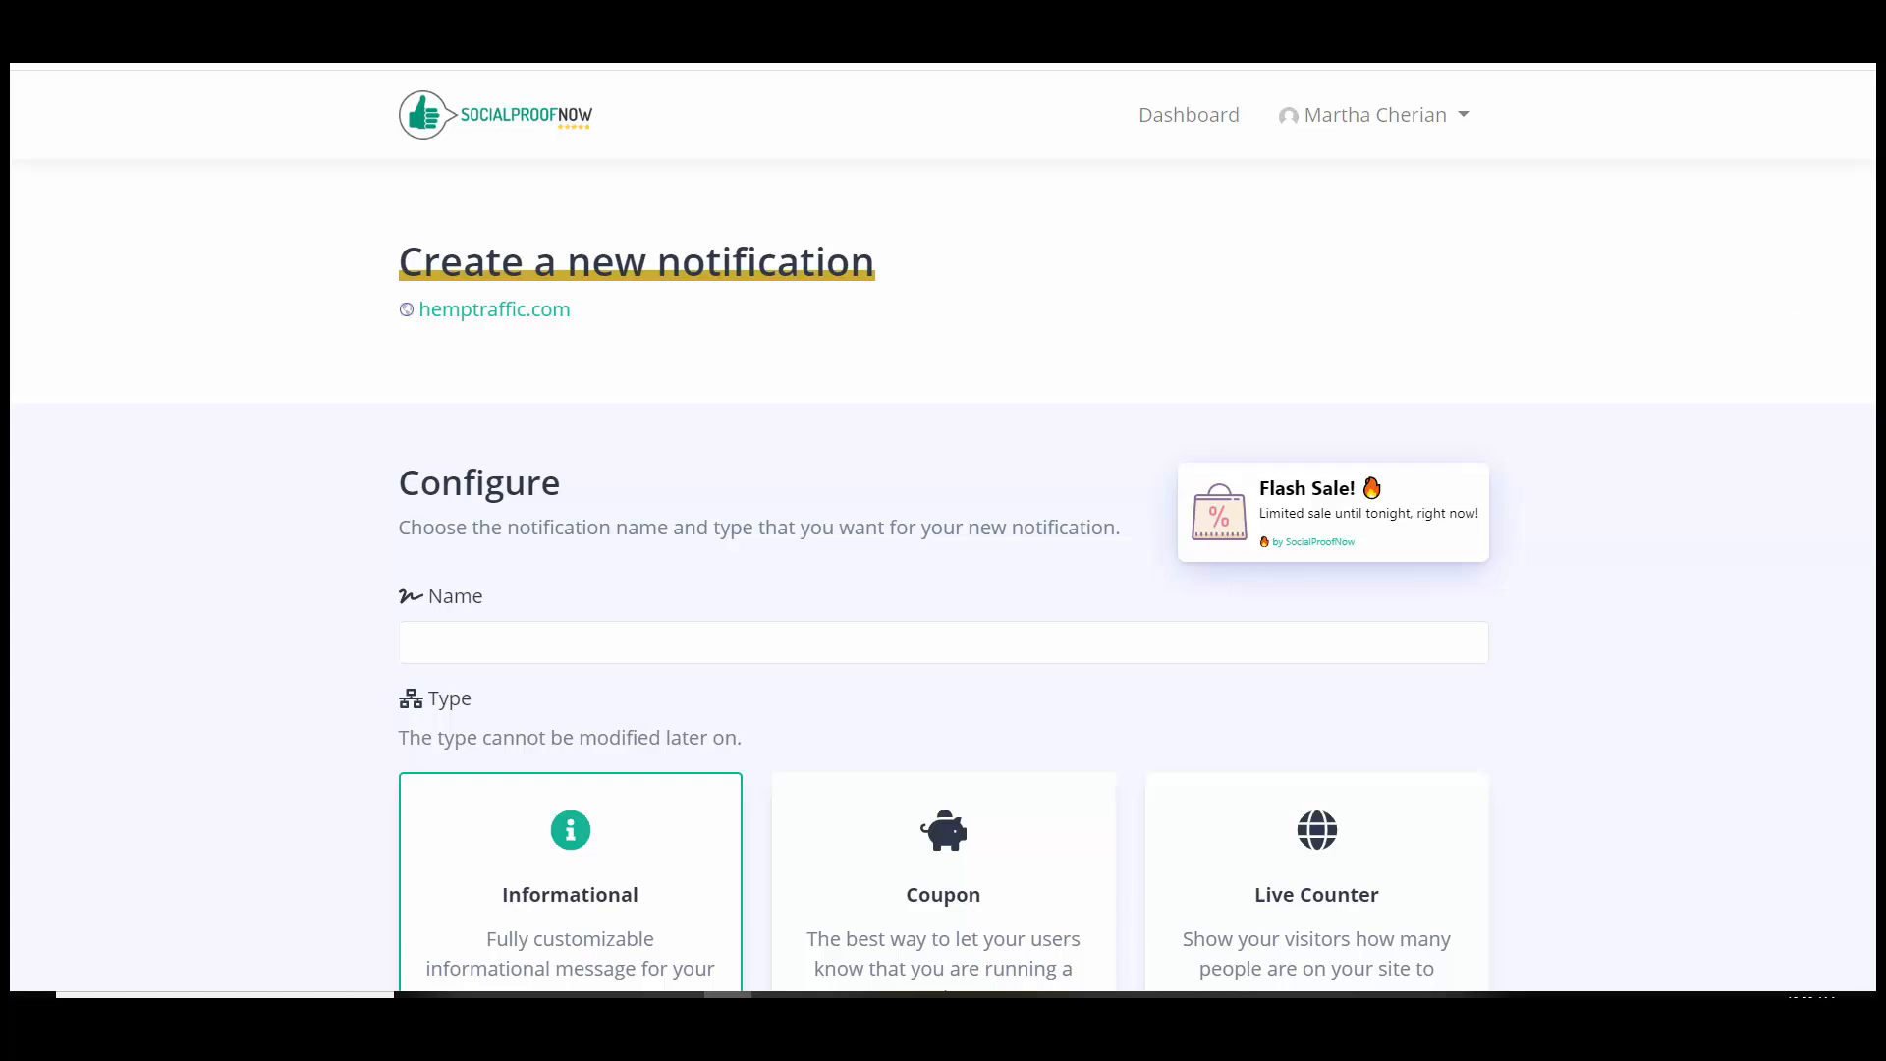
Review the available notification types and name the new notification Info 1.
scroll(1788, 317, "down", 5)
scroll(943, 530, "down", 9)
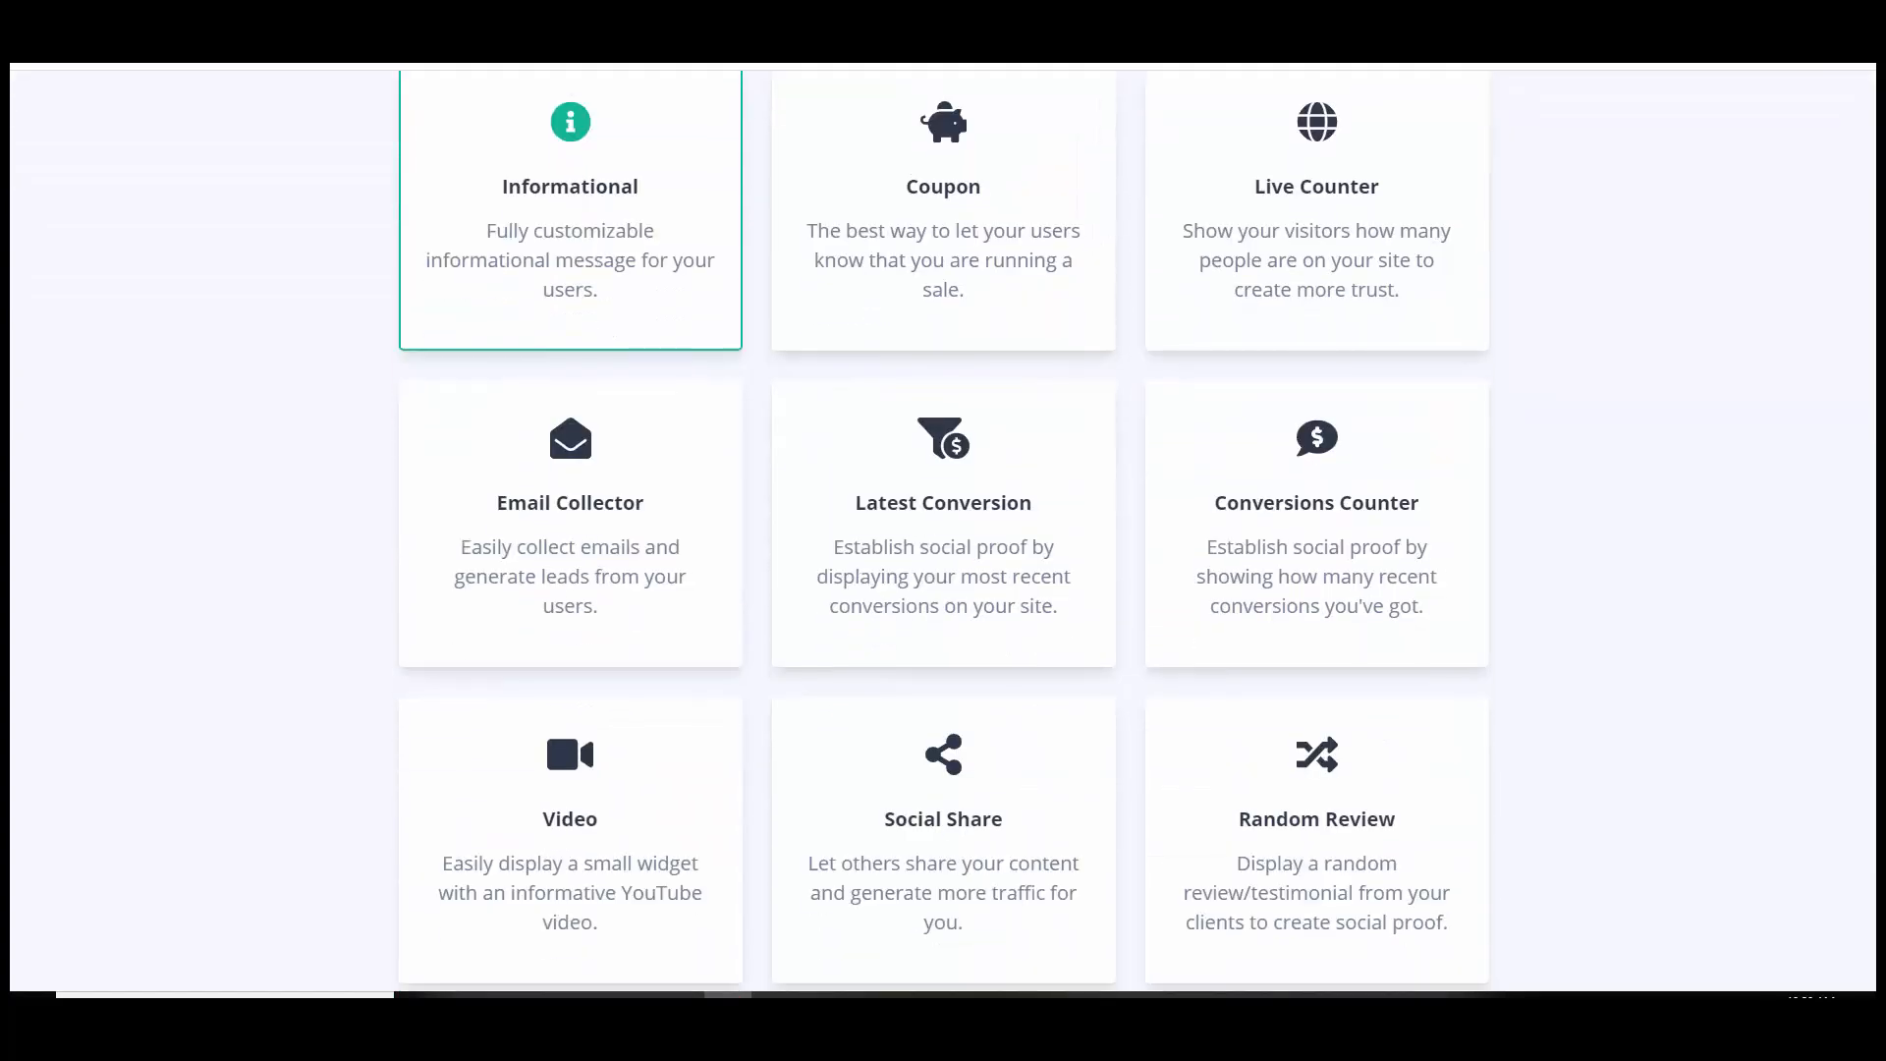
scroll(943, 530, "up", 2)
scroll(1583, 573, "up", 10)
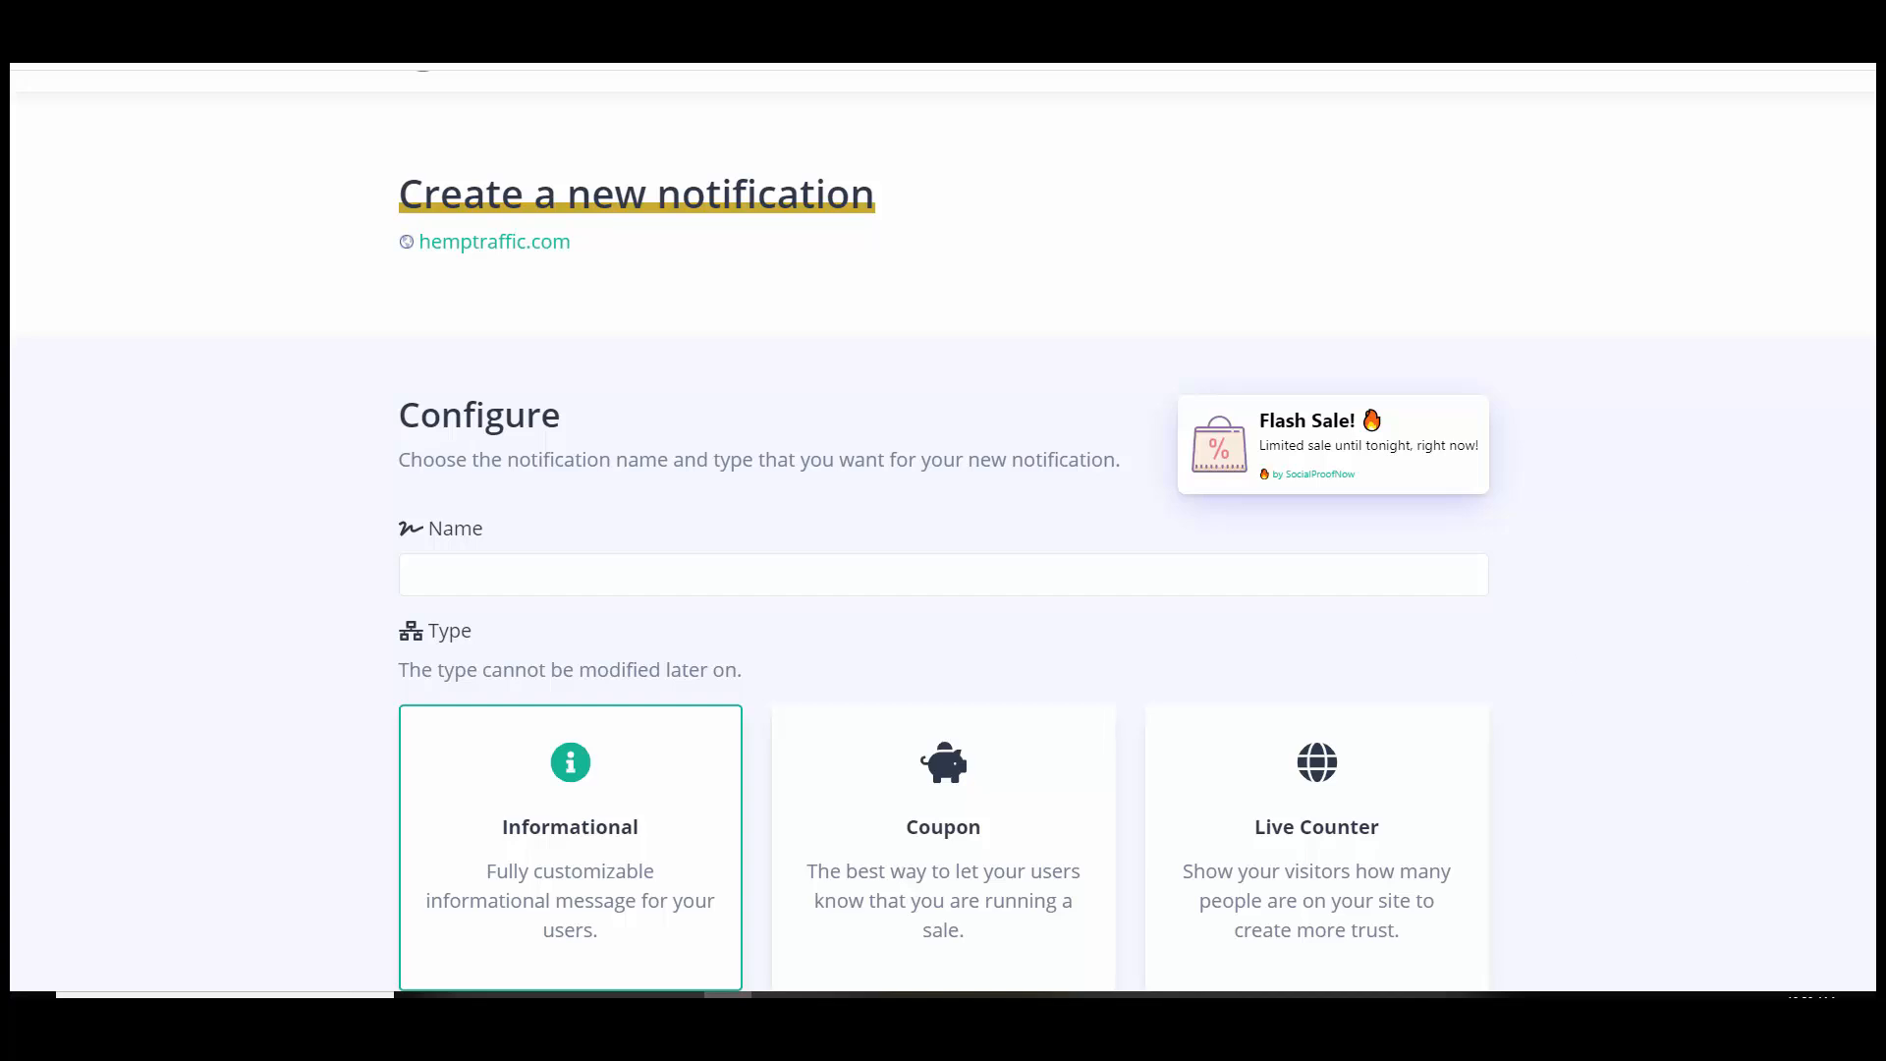
scroll(1631, 378, "down", 2)
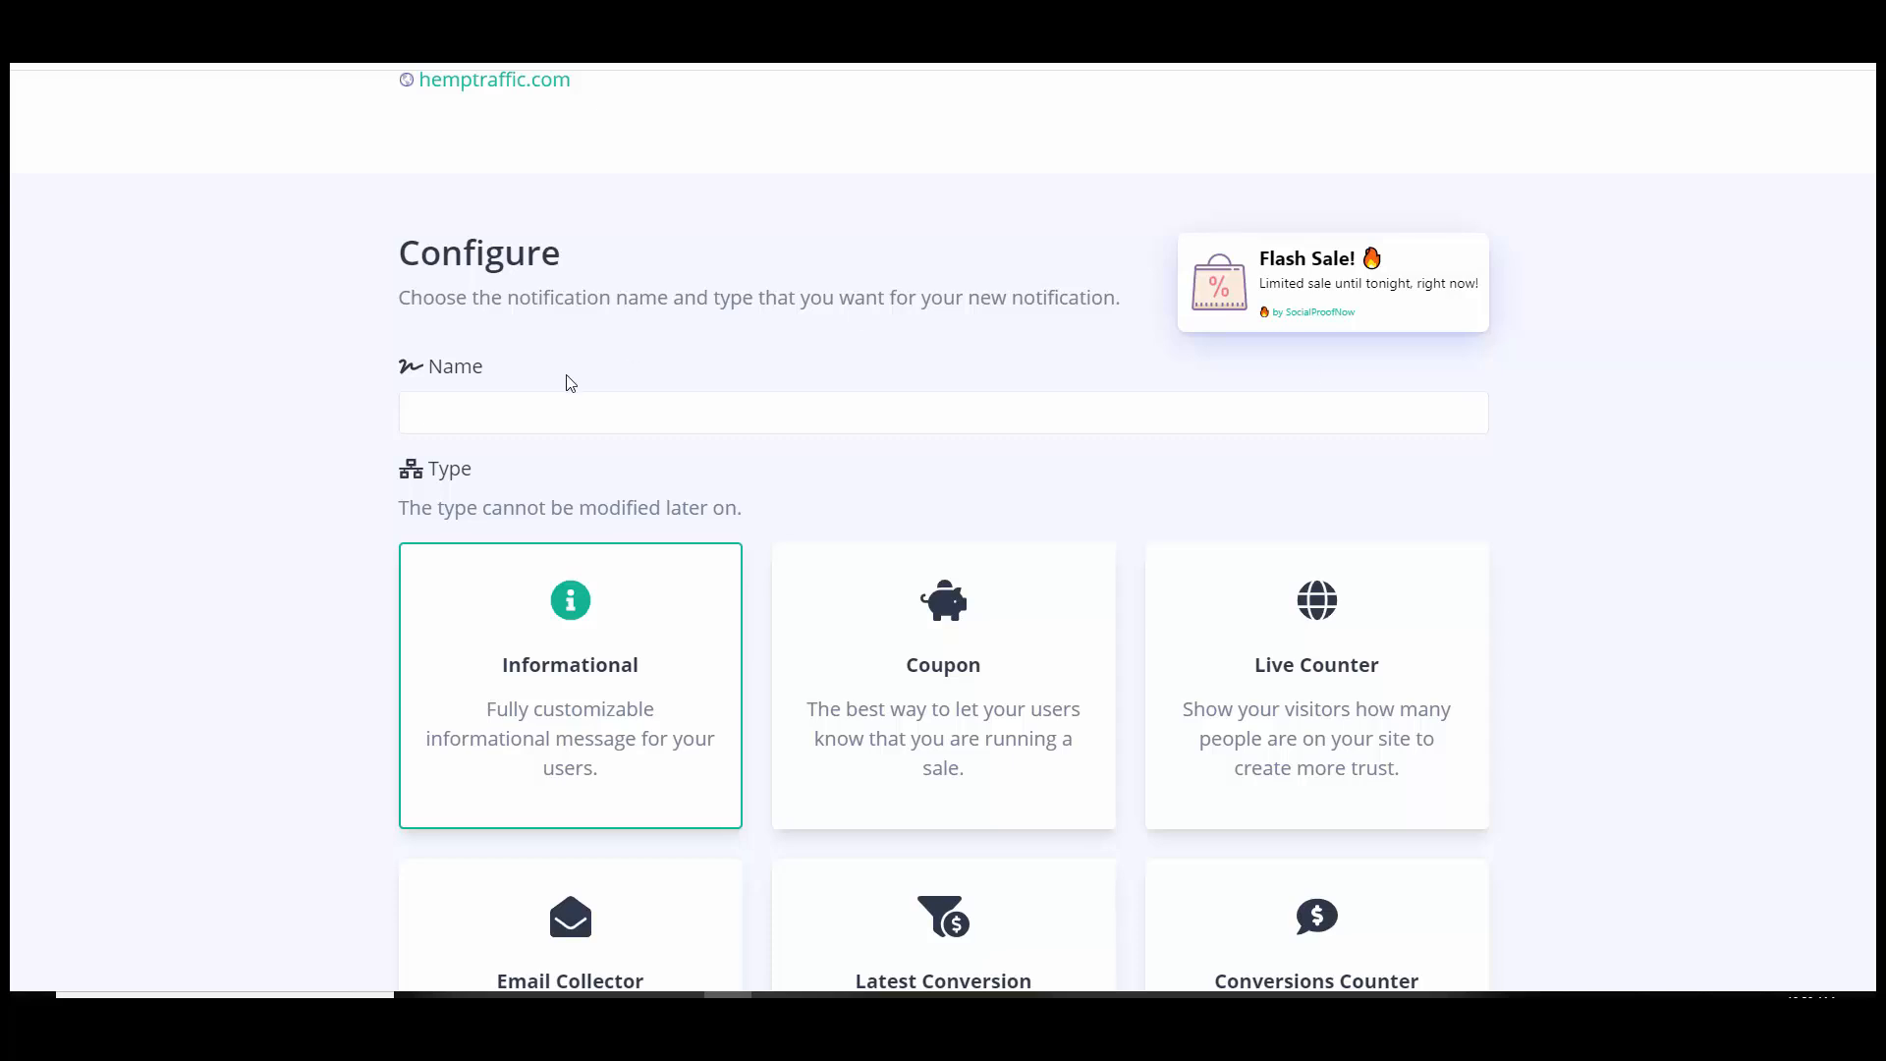
left_click(553, 406)
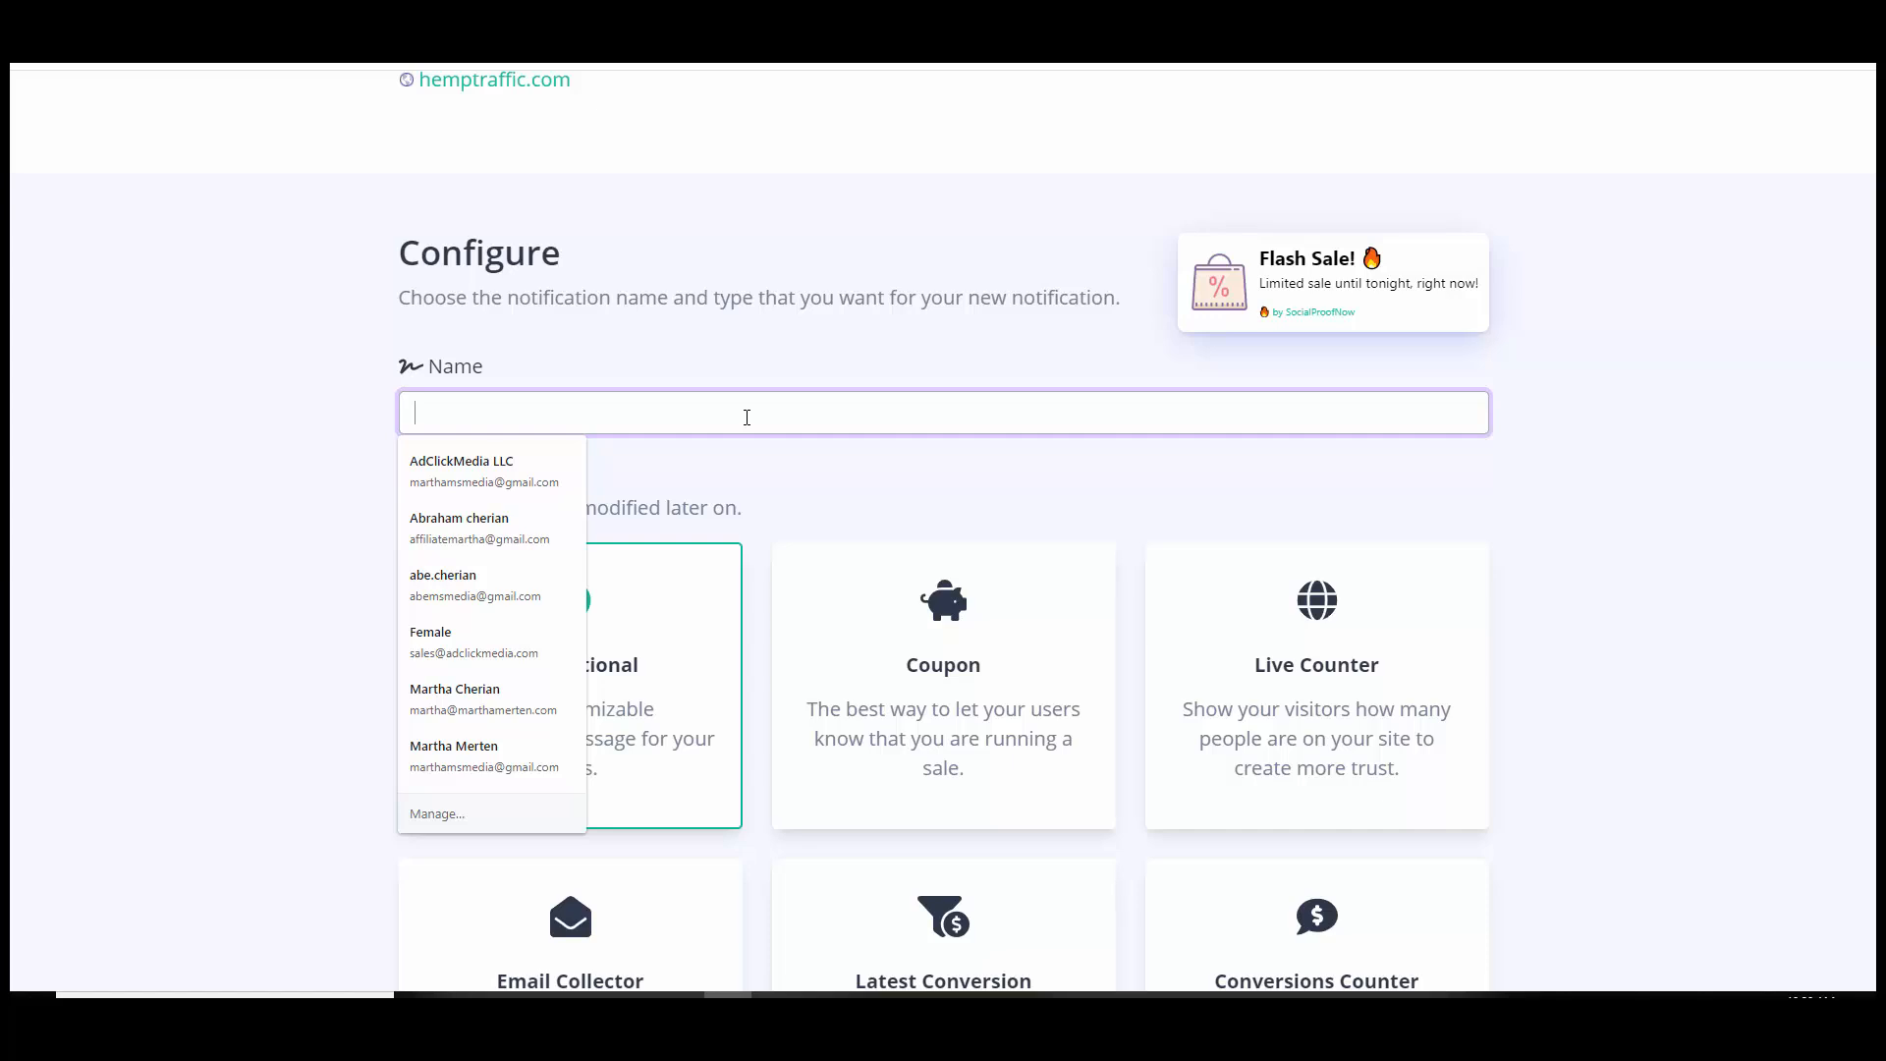
type("in")
key("BackSpace")
key("BackSpace")
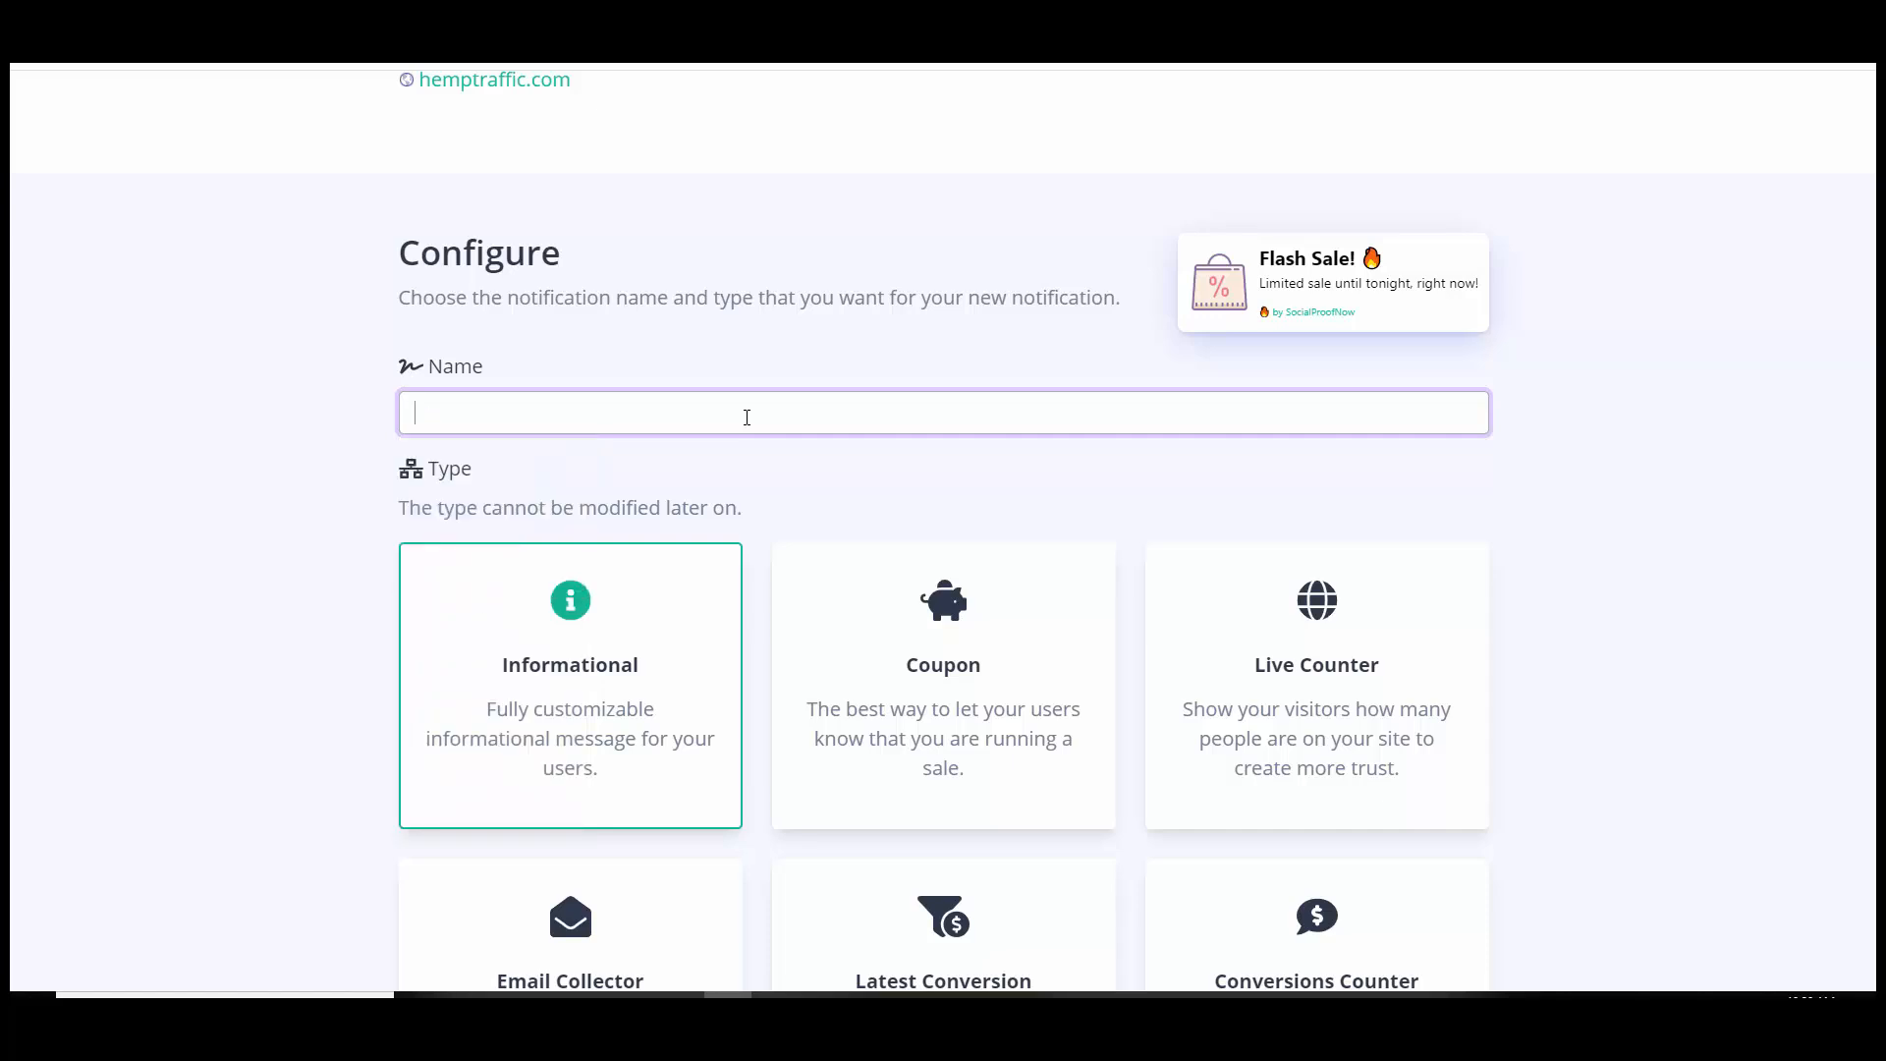
type("Info 1")
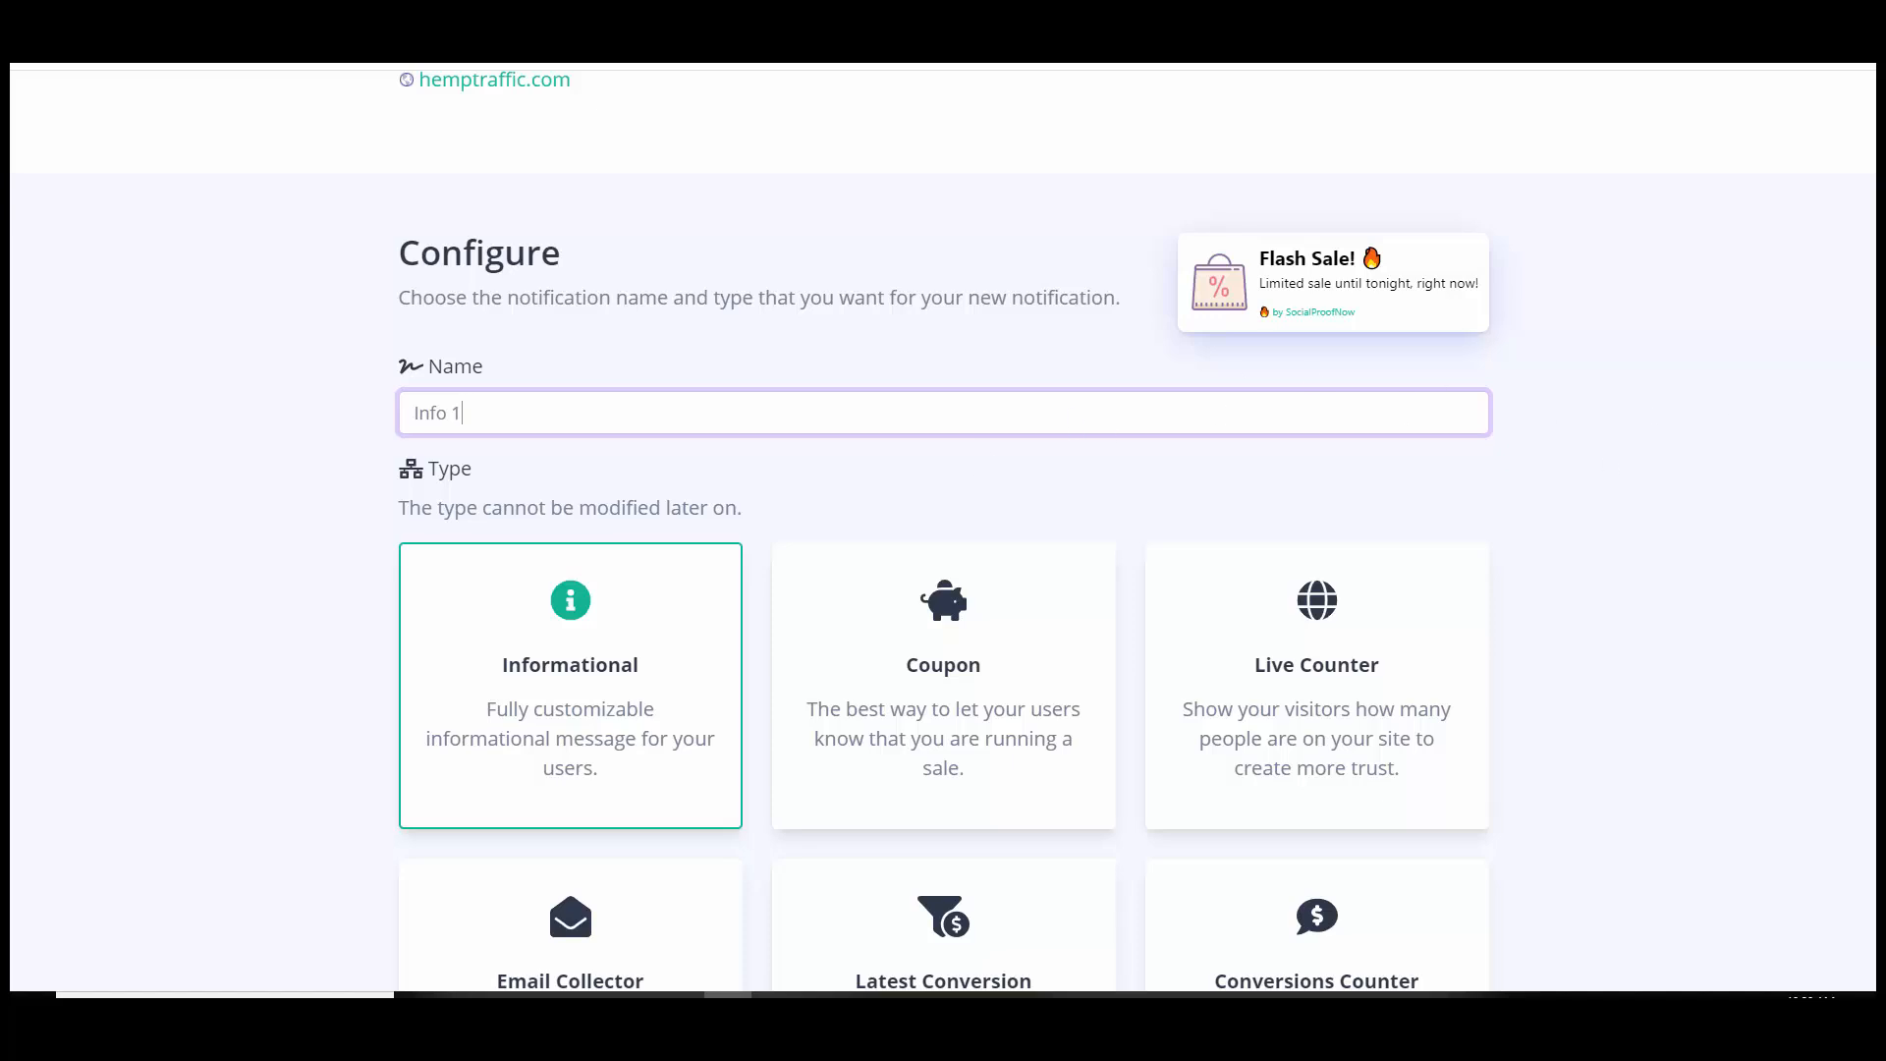
Keep the Informational type and submit the new notification.
scroll(714, 560, "down", 1)
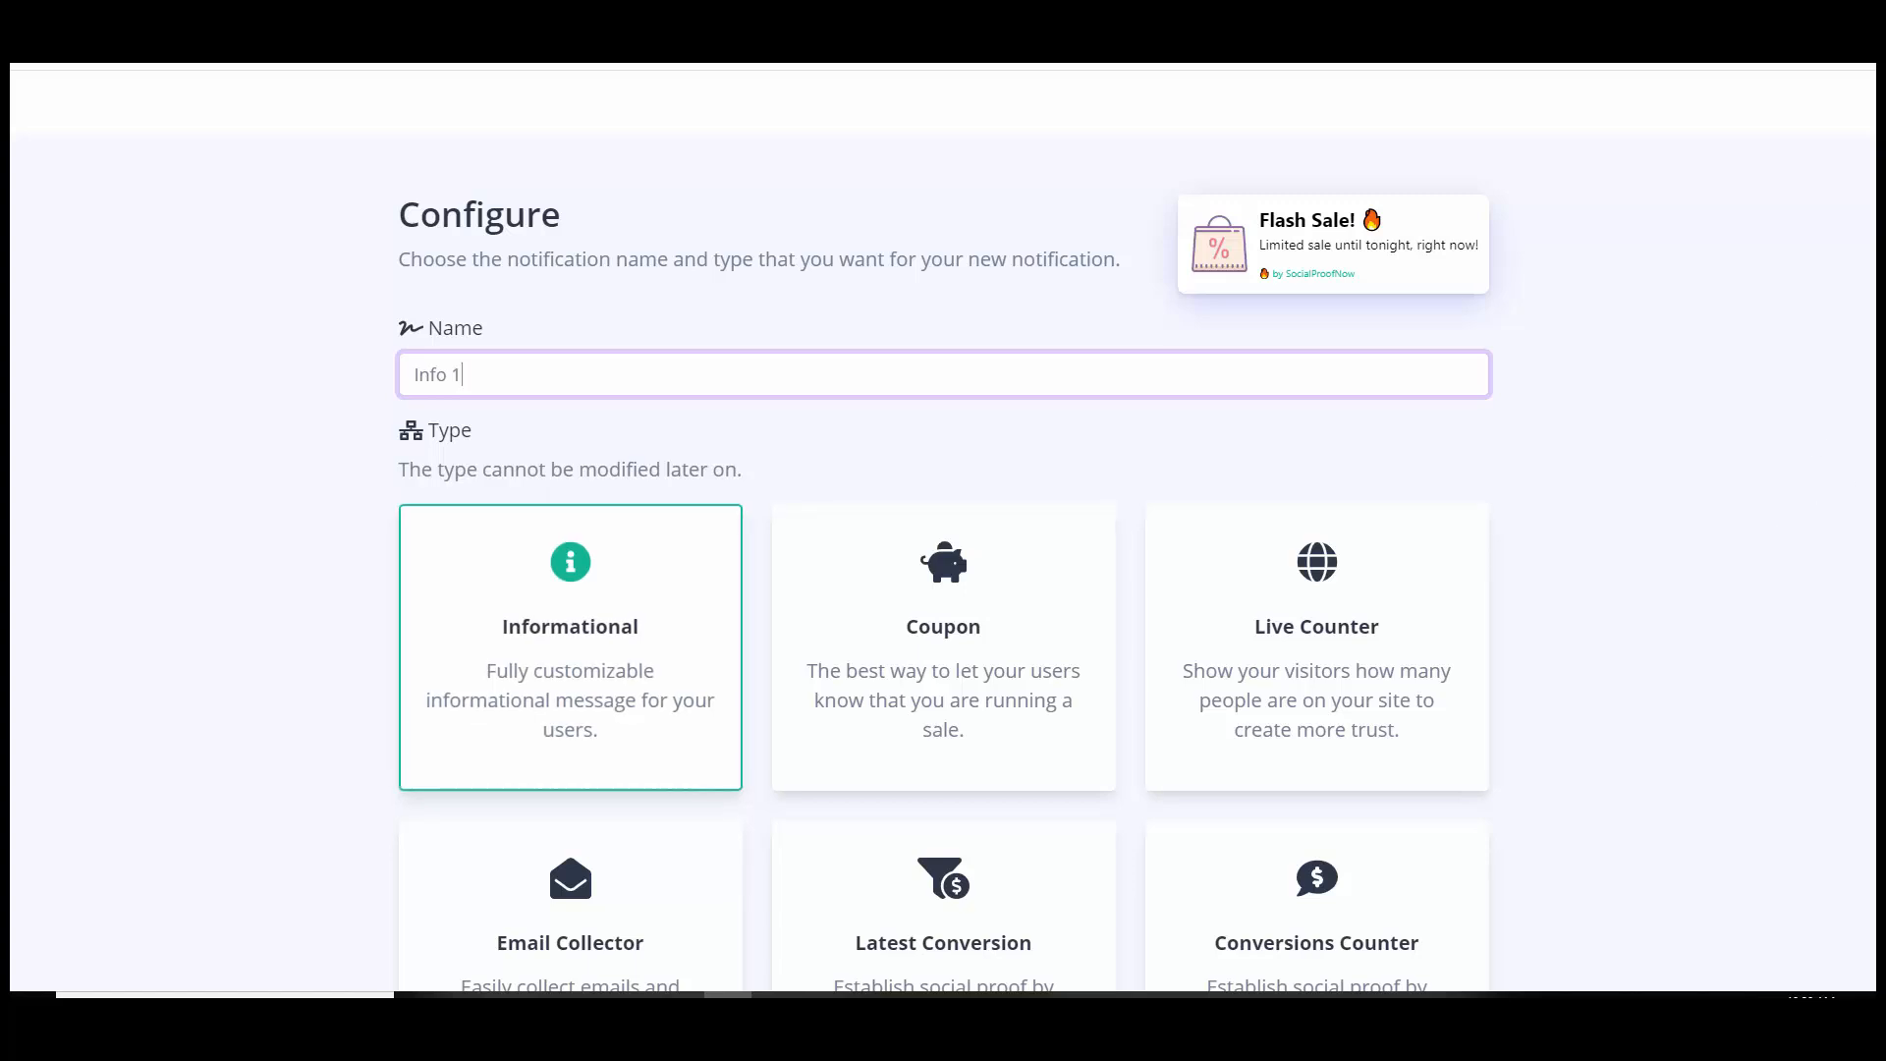
scroll(1637, 855, "down", 15)
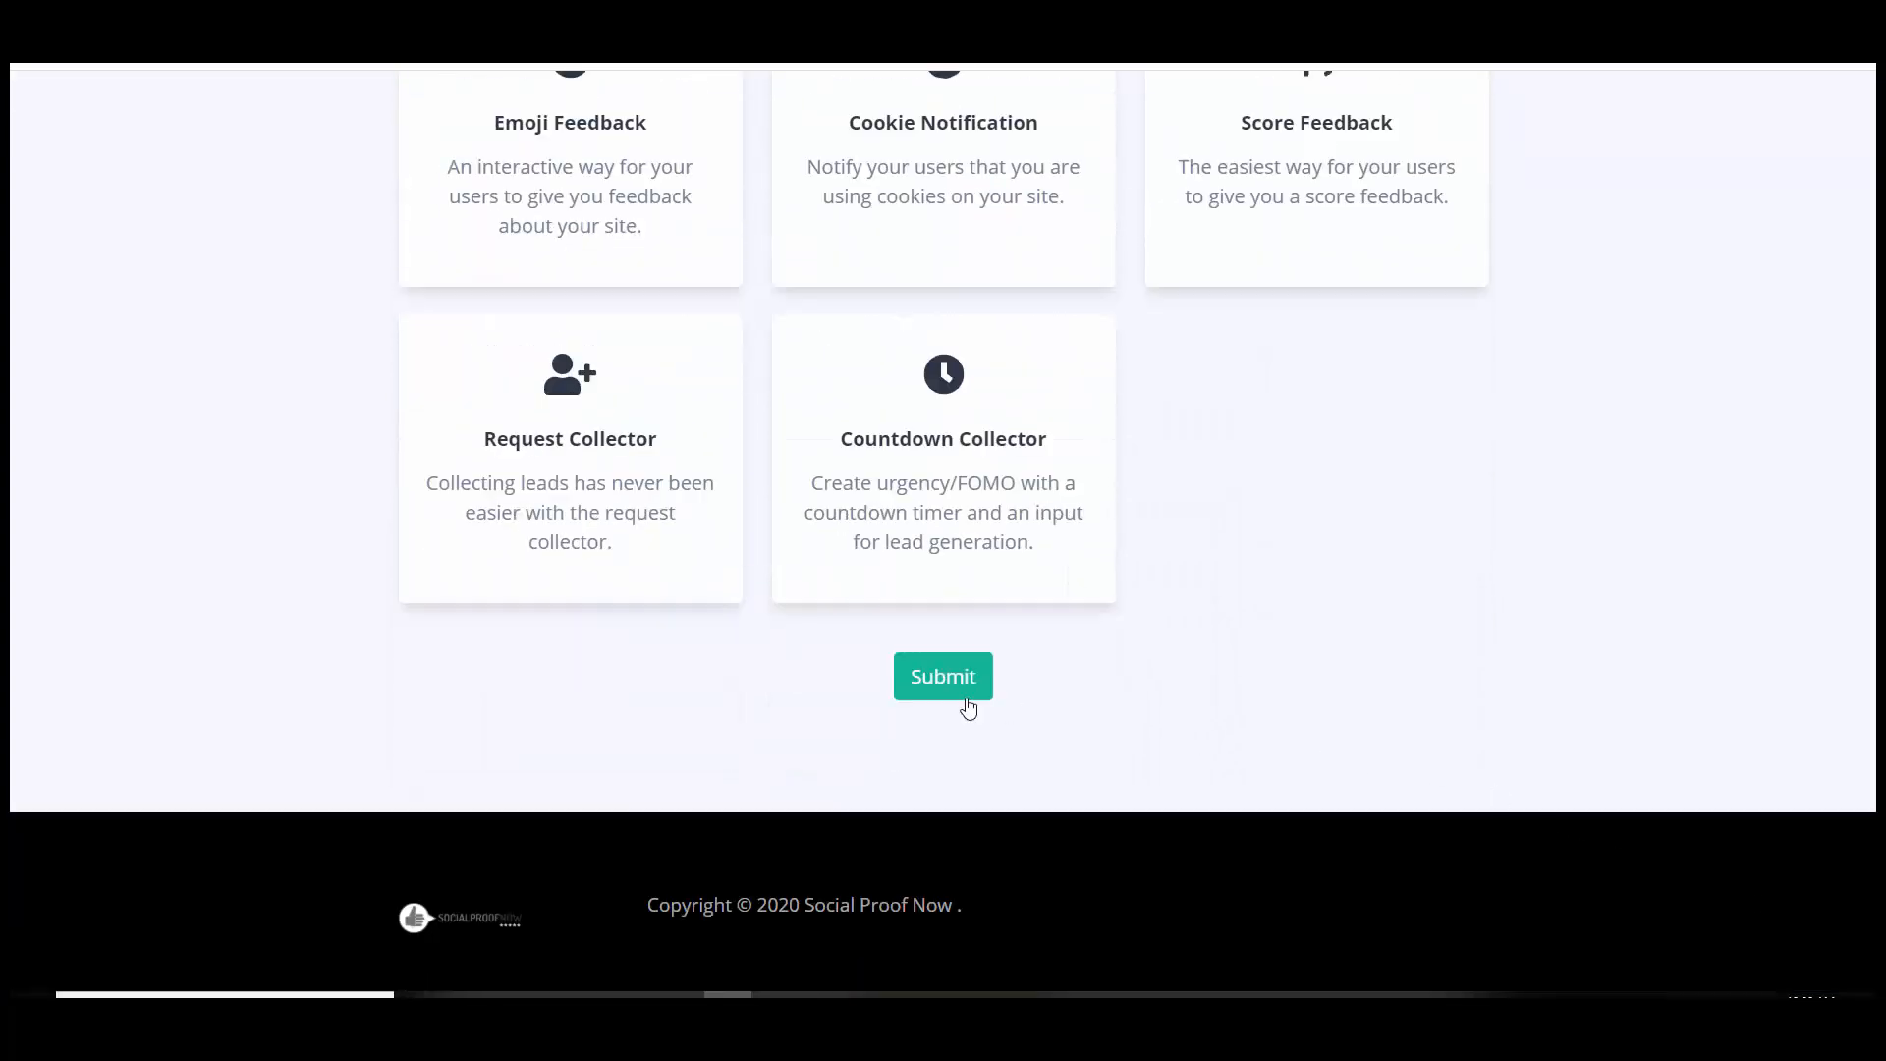
left_click(968, 704)
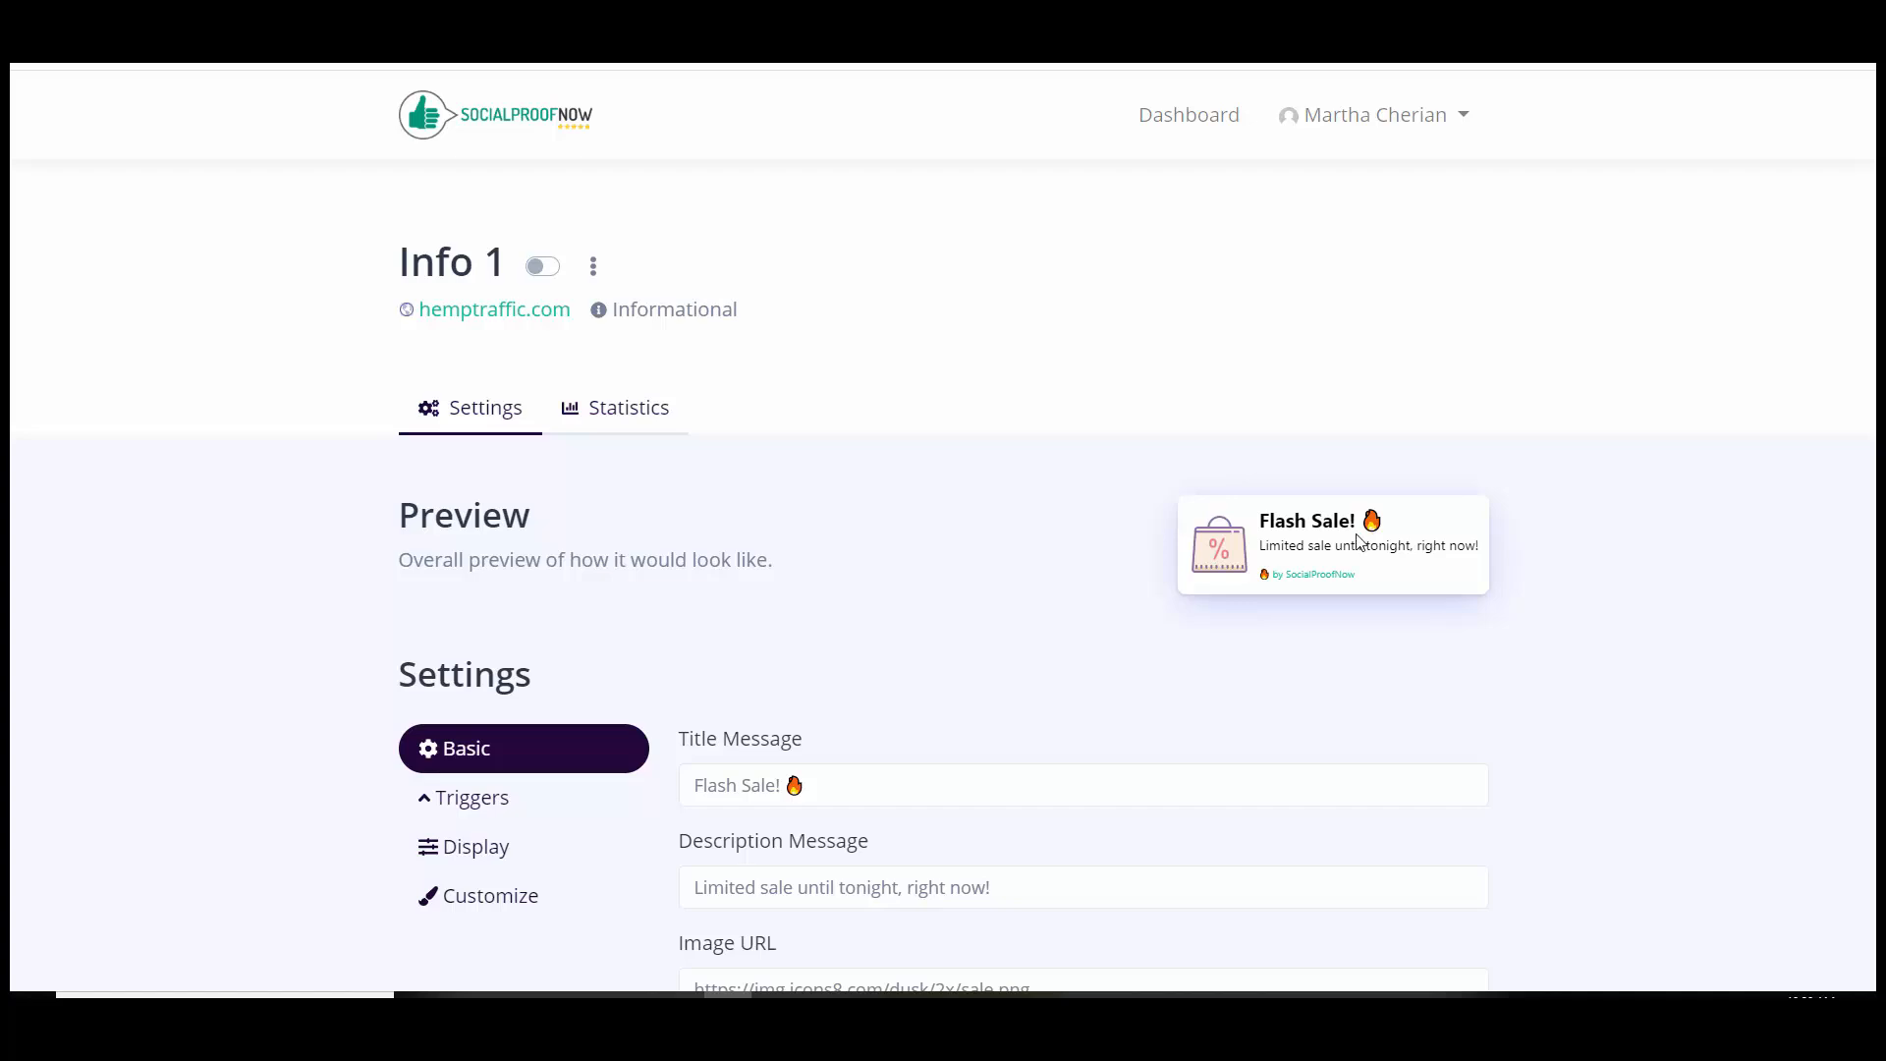
Change the notification's title message to Hemp News.
scroll(630, 282, "down", 2)
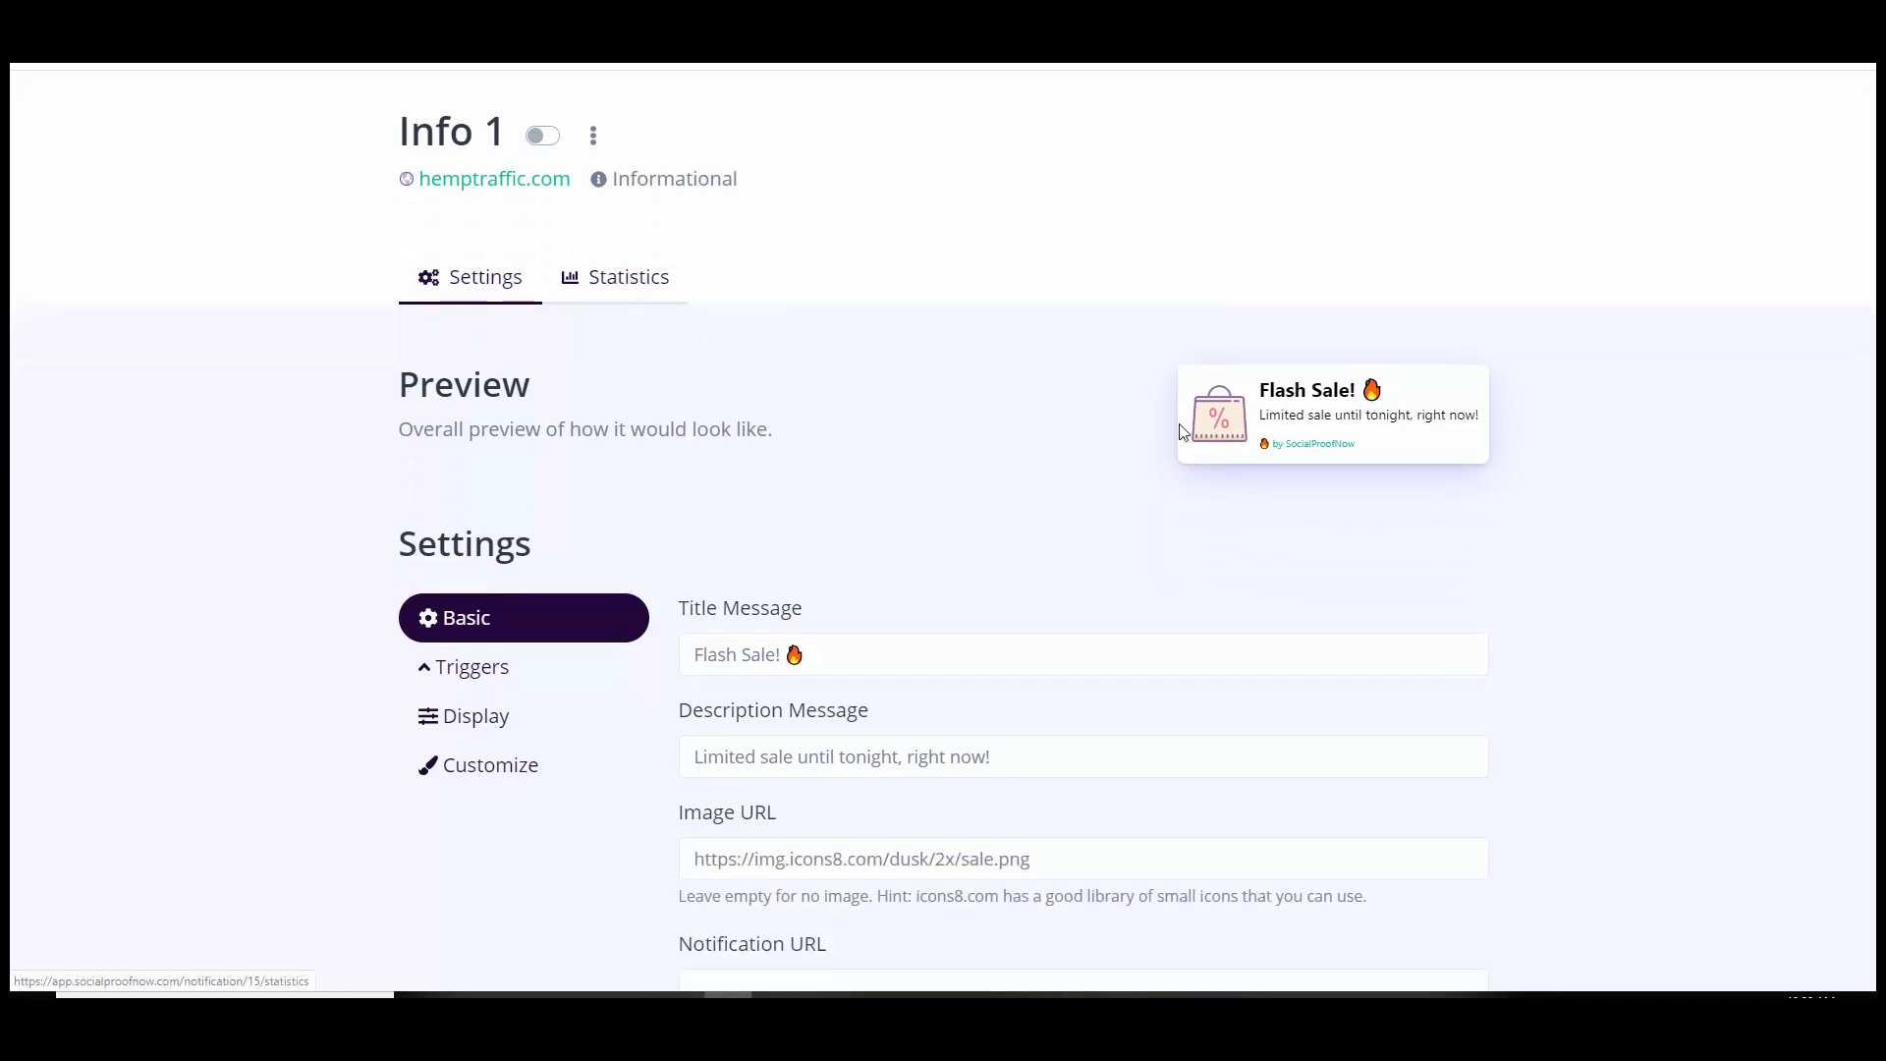
scroll(909, 520, "down", 3)
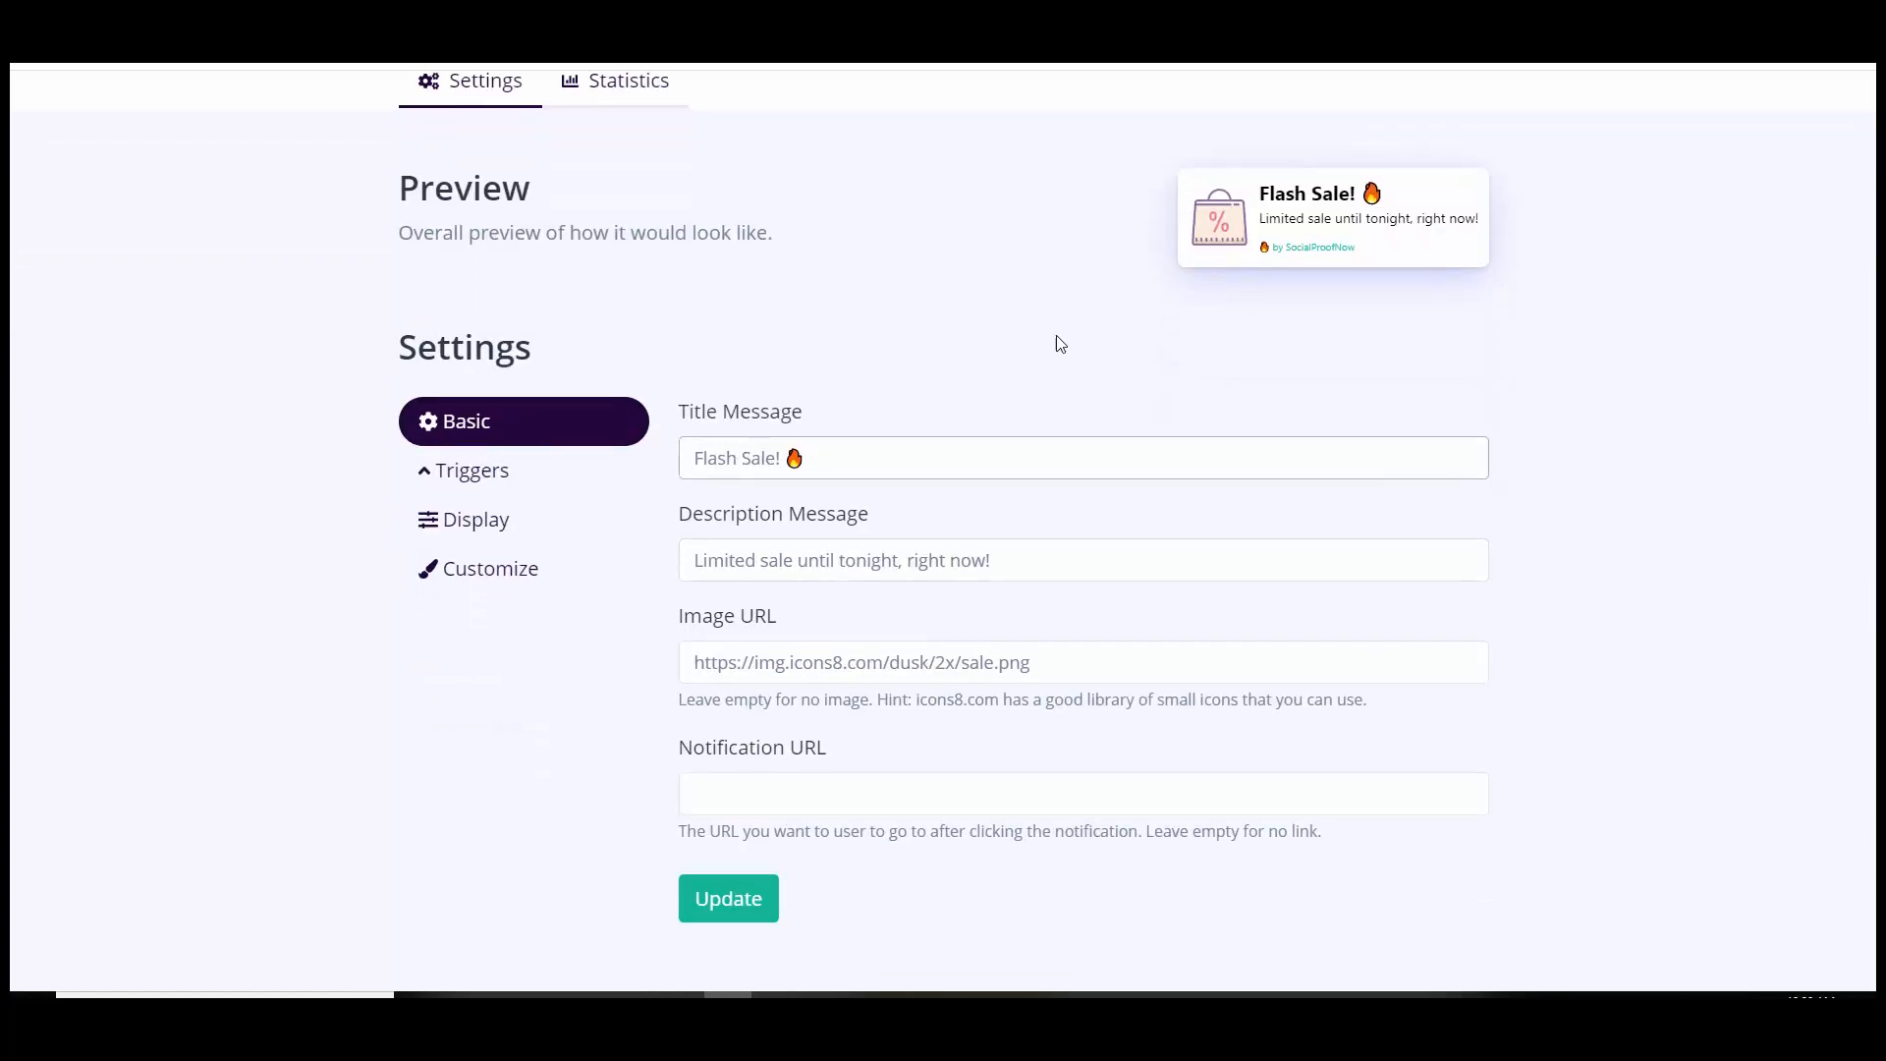
triple_click(814, 444)
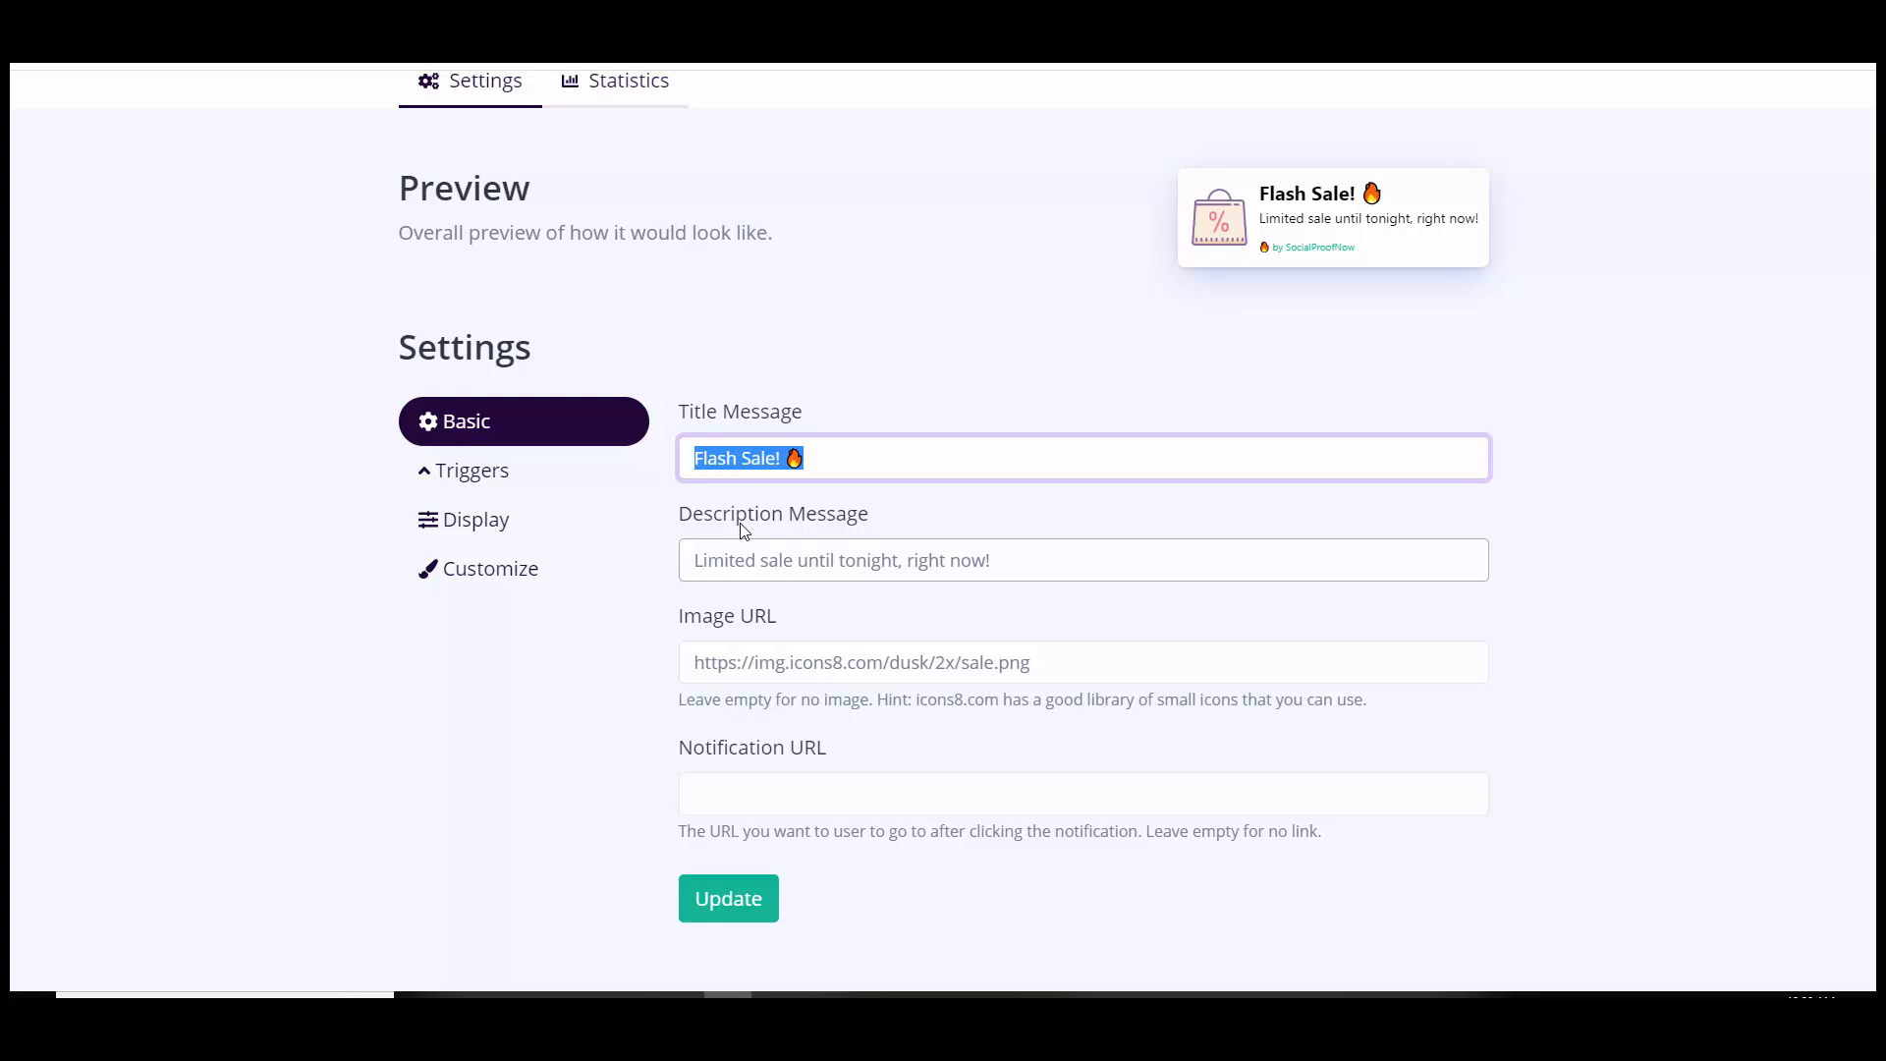
type("Hemp News")
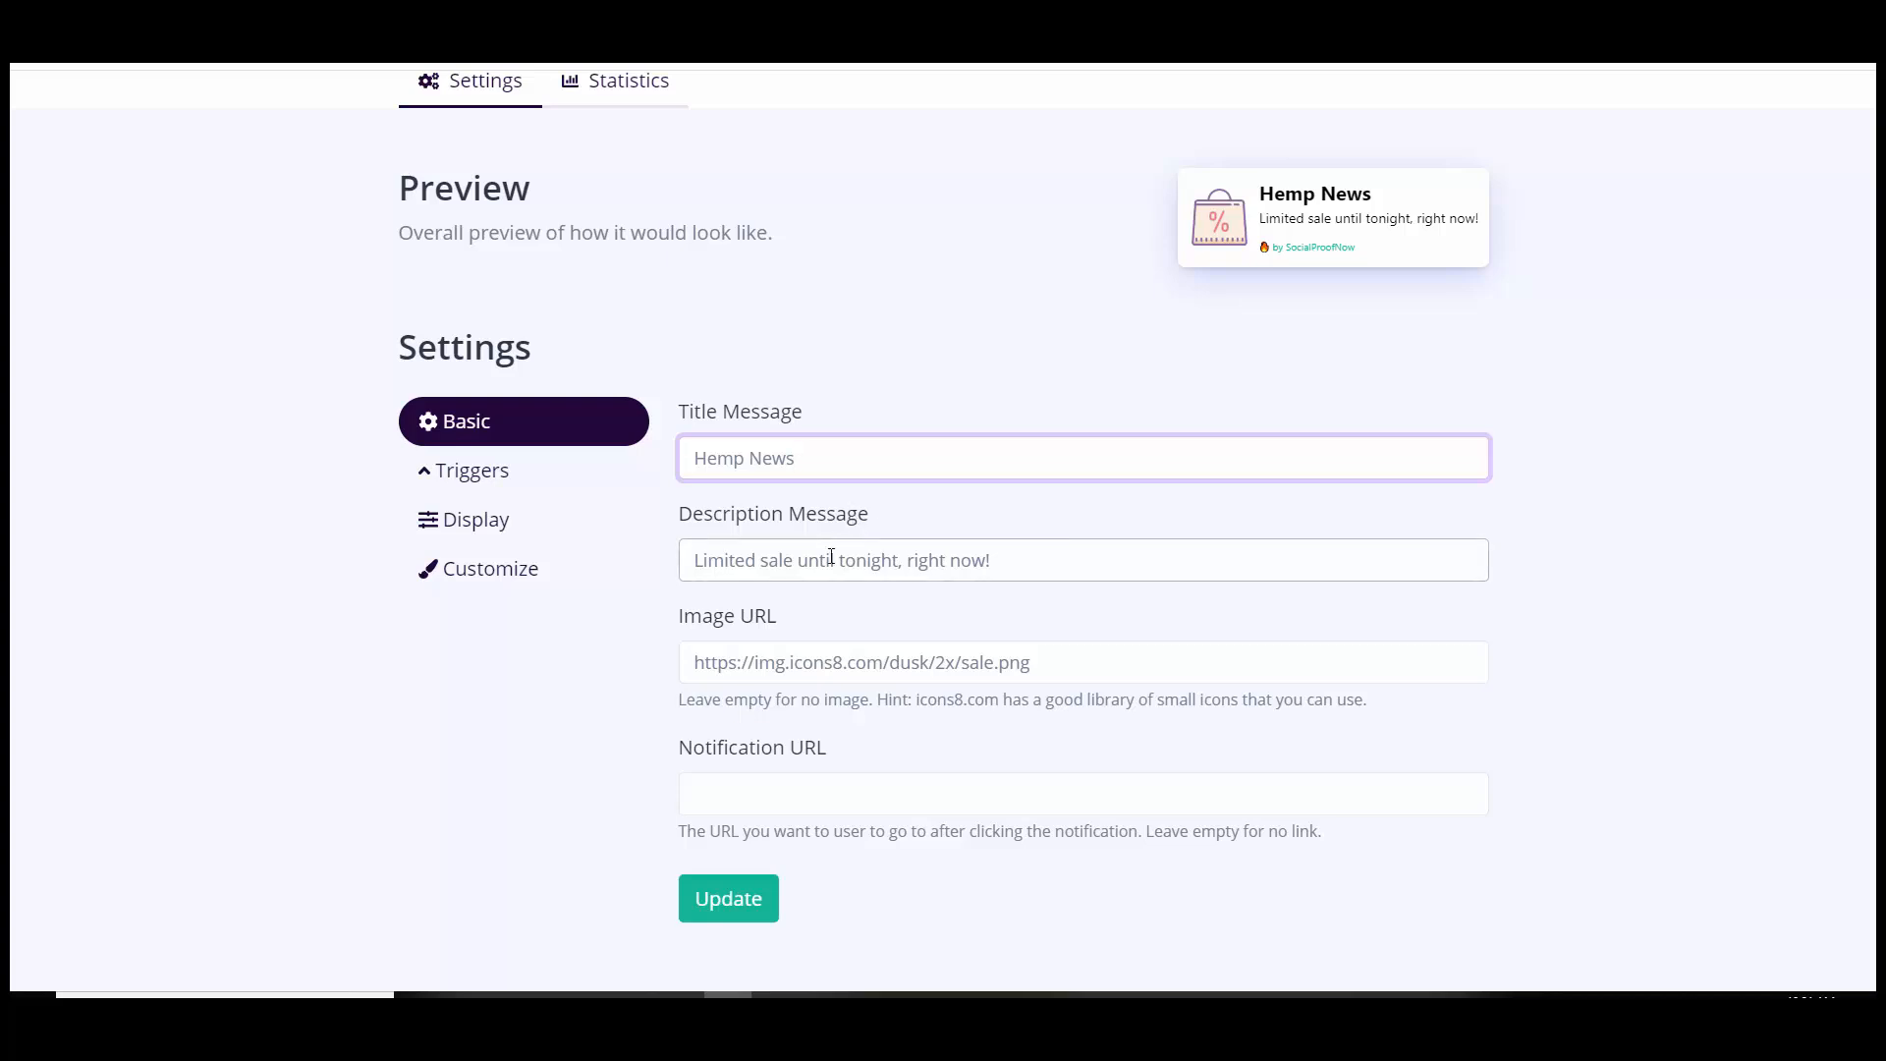
Replace the notification's description message with Latest Hemp and CBD News.
triple_click(1031, 562)
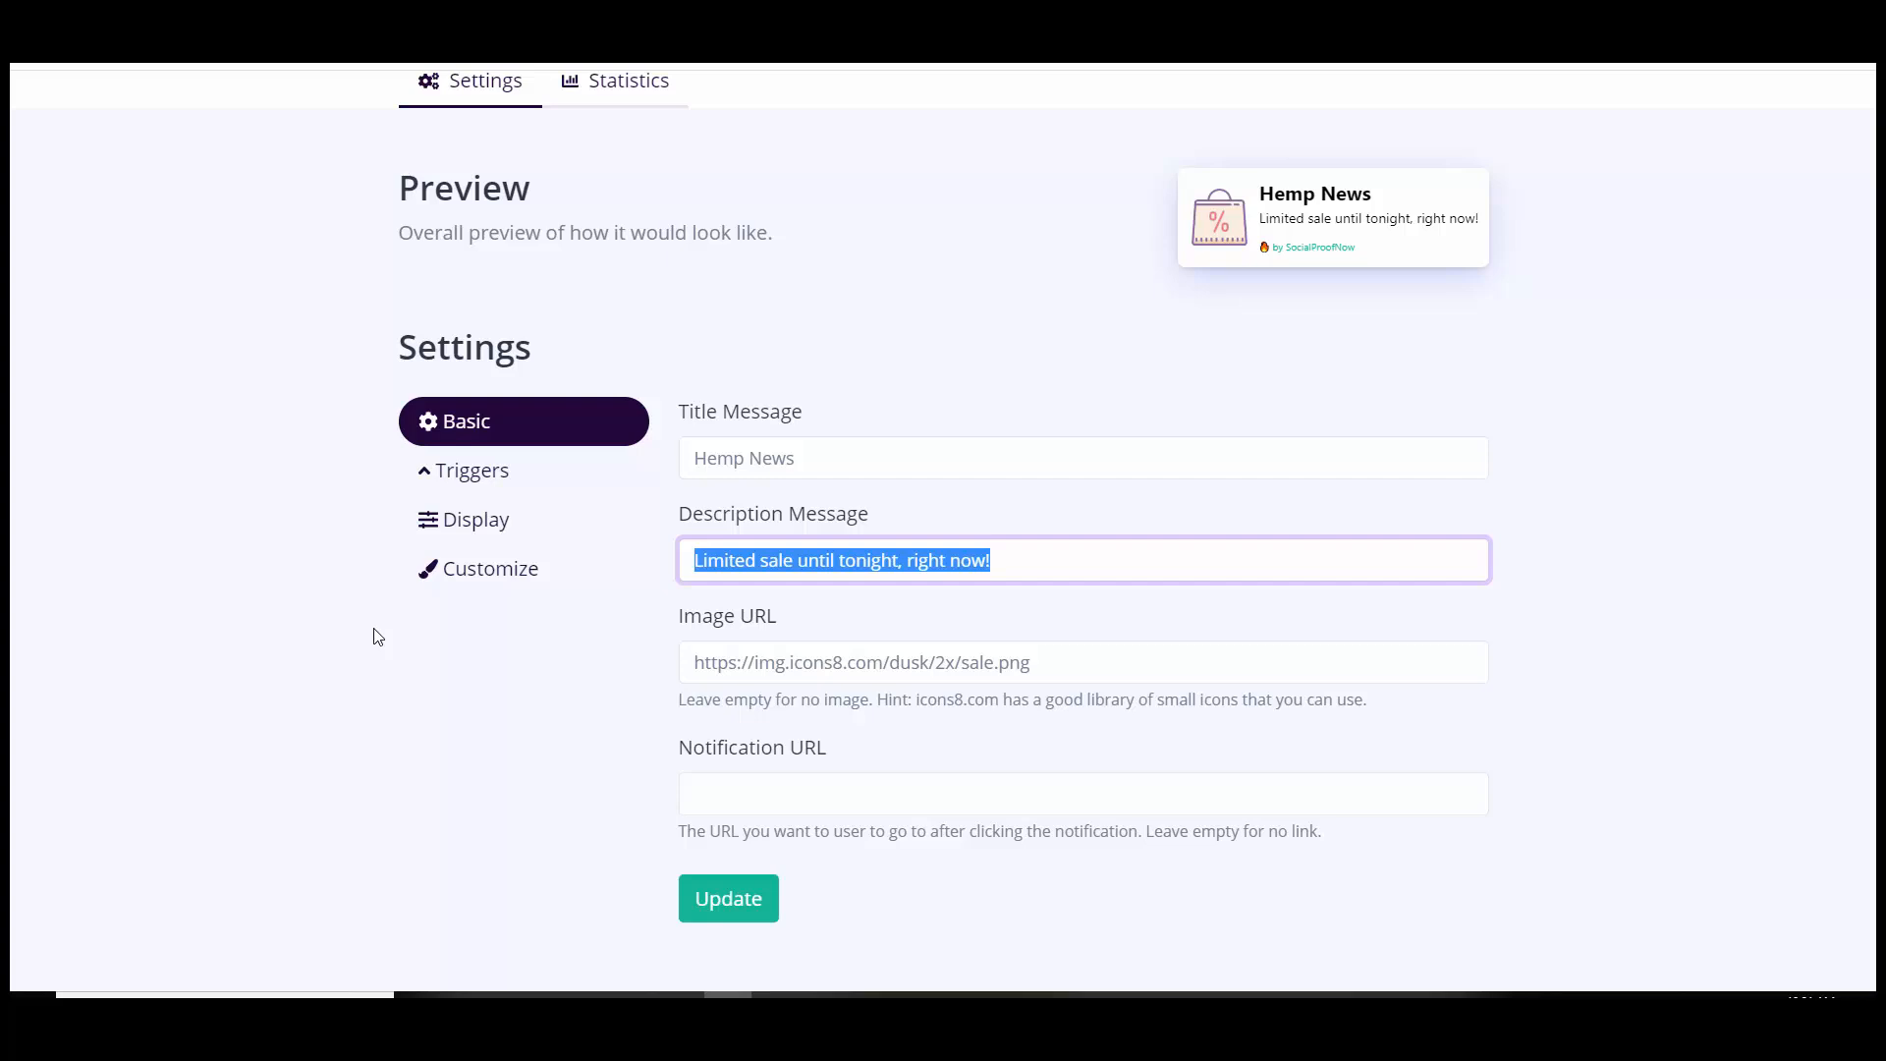
type("La")
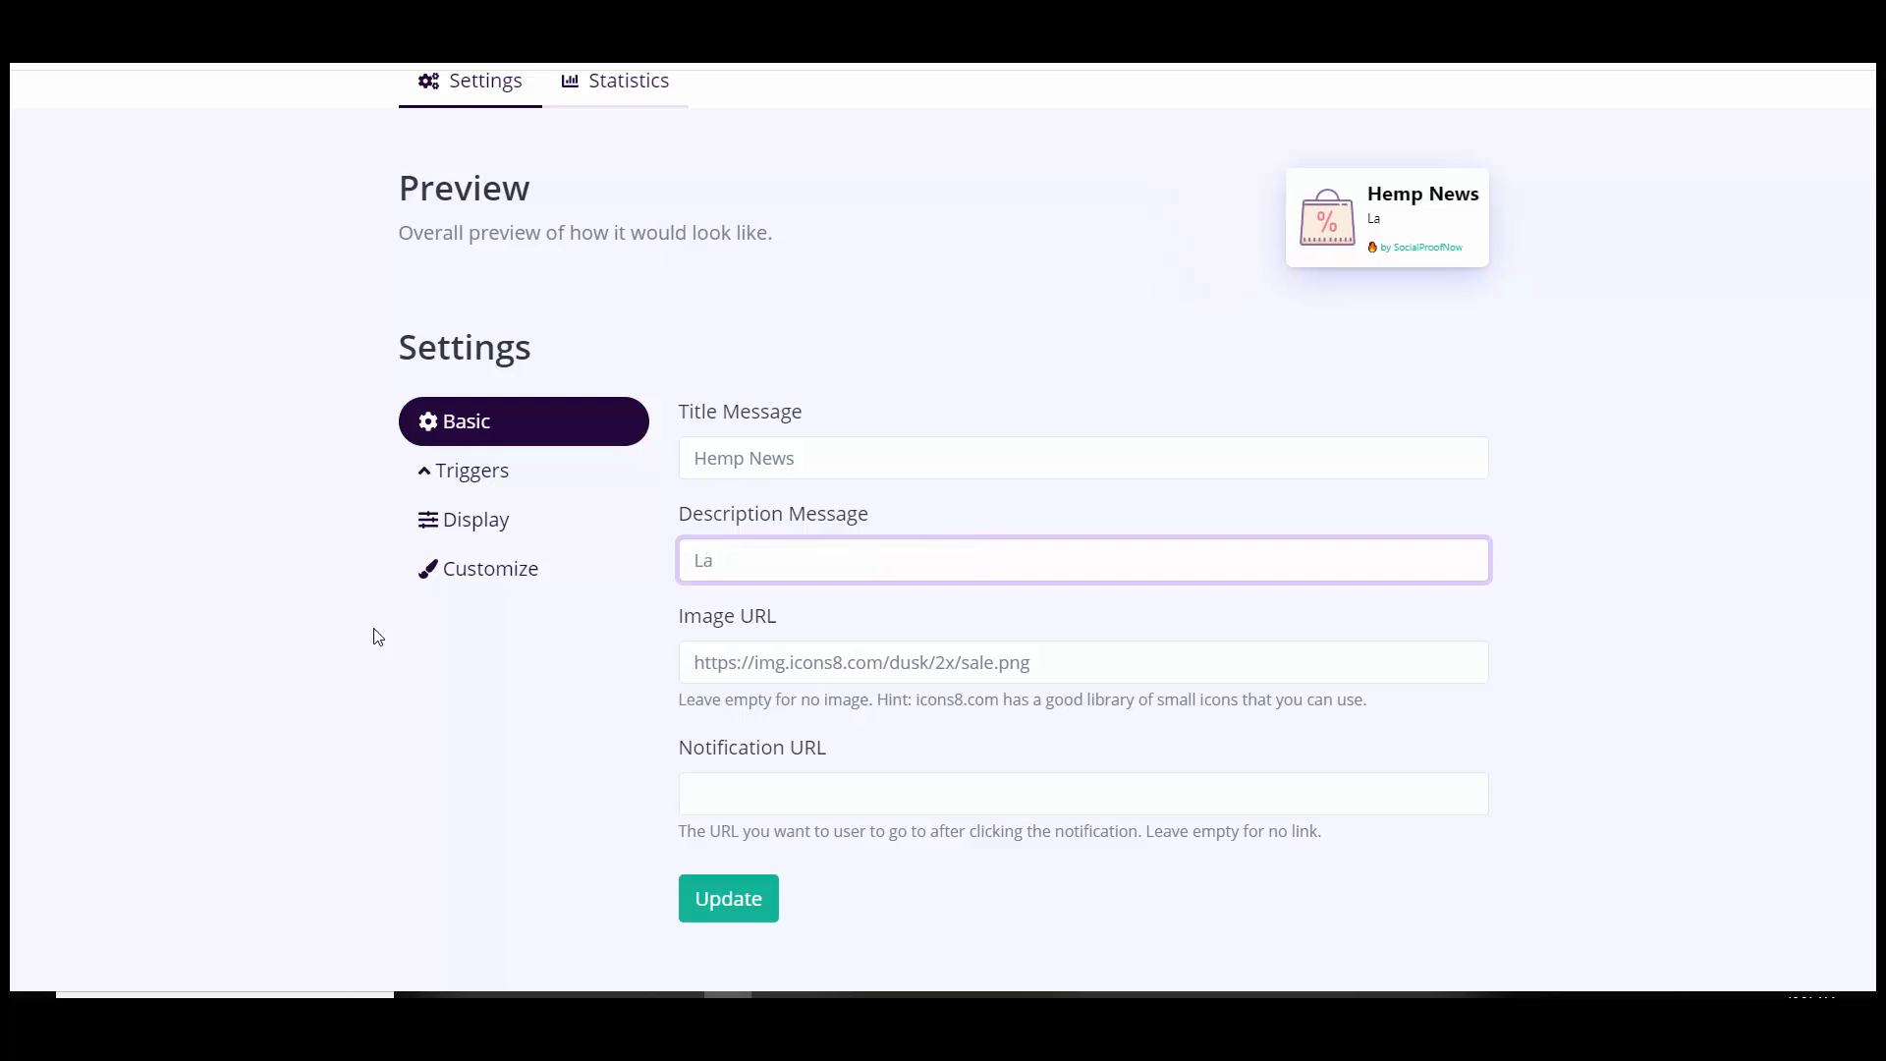
type("test Hemp News")
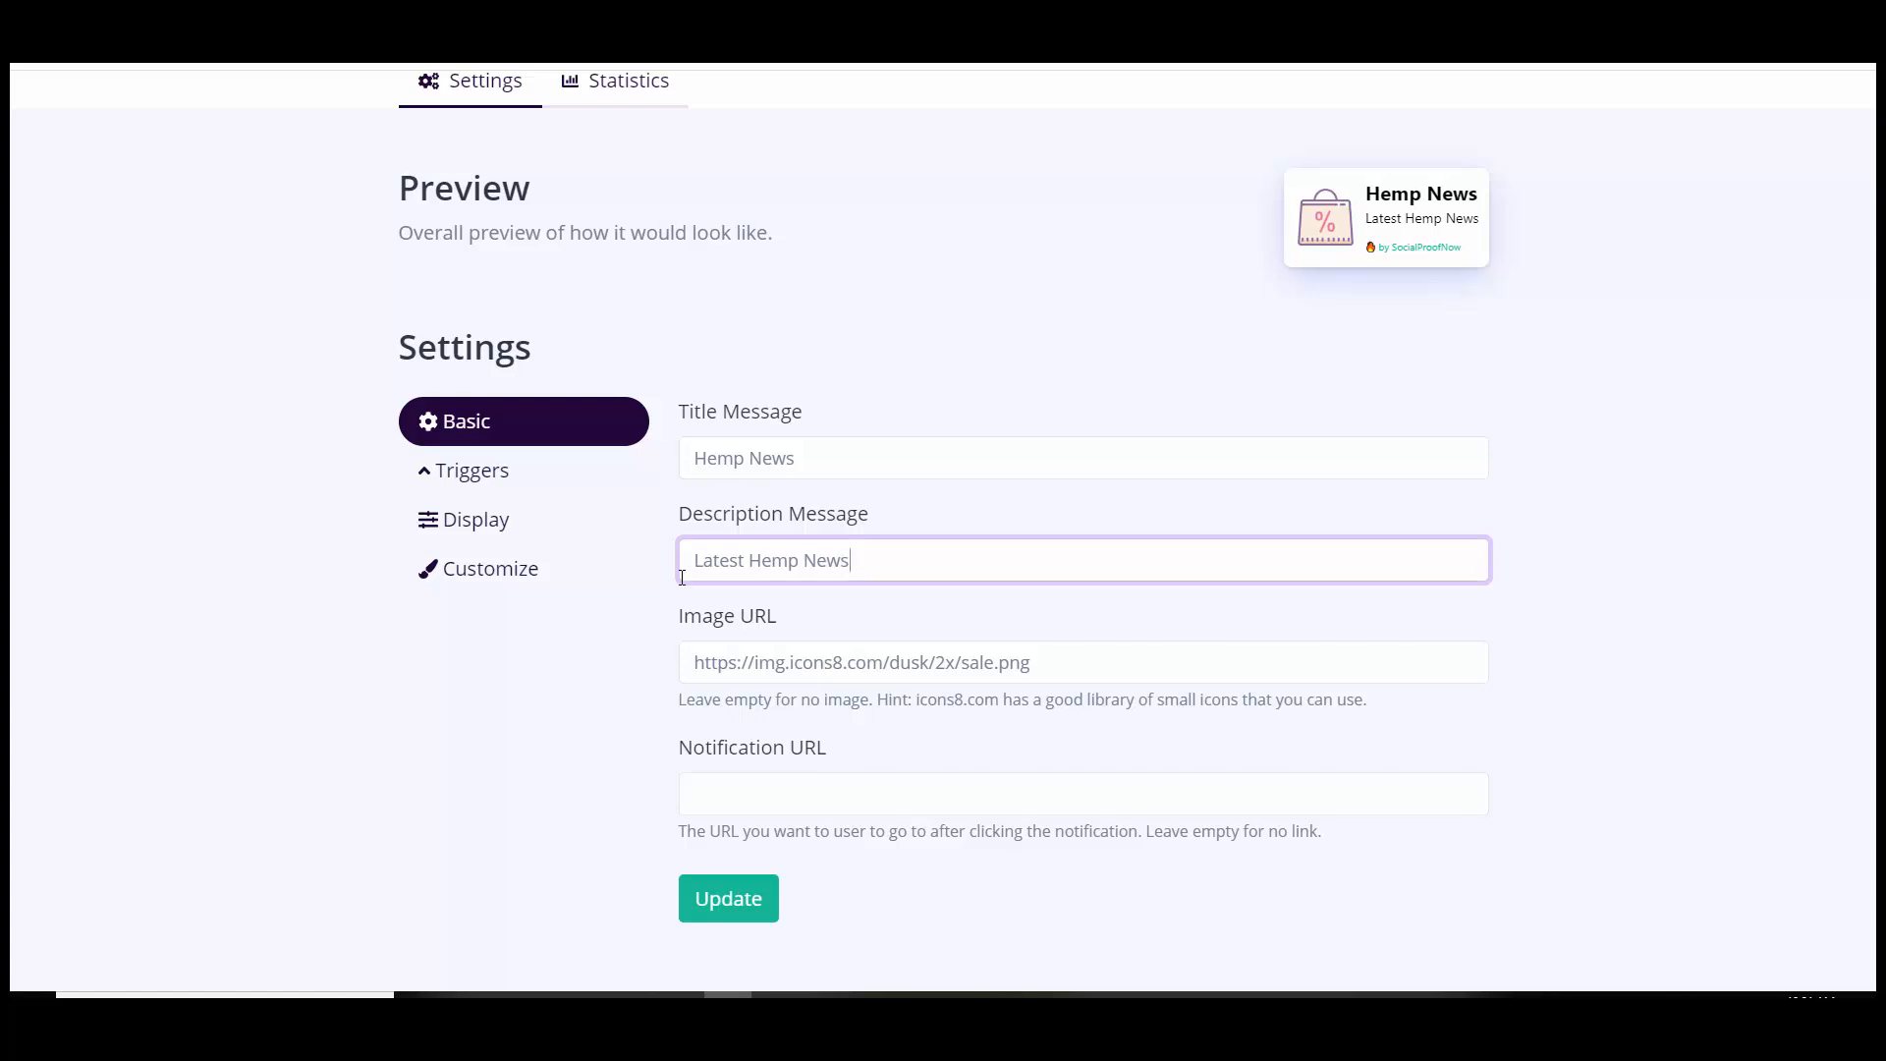
key("BackSpace")
key("BackSpace")
key("BackSpace")
key("BackSpace")
type("d ")
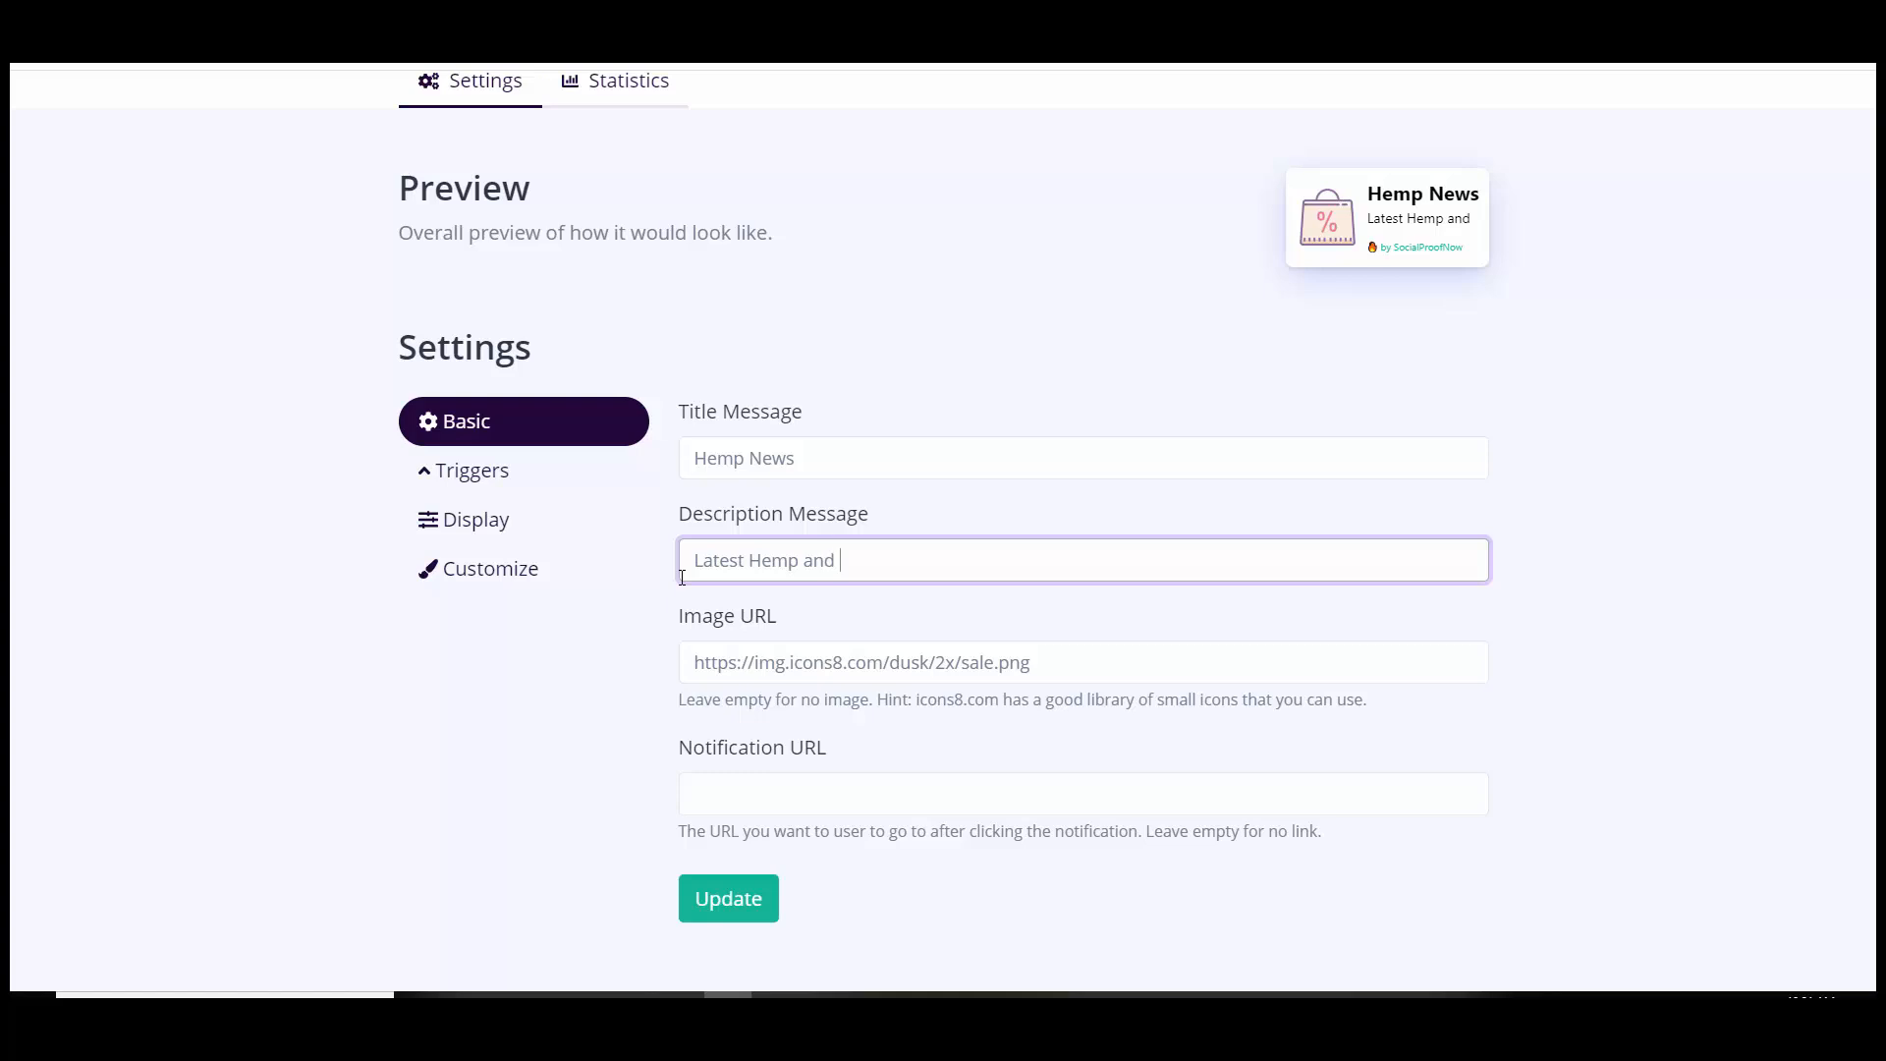
type("CBD News")
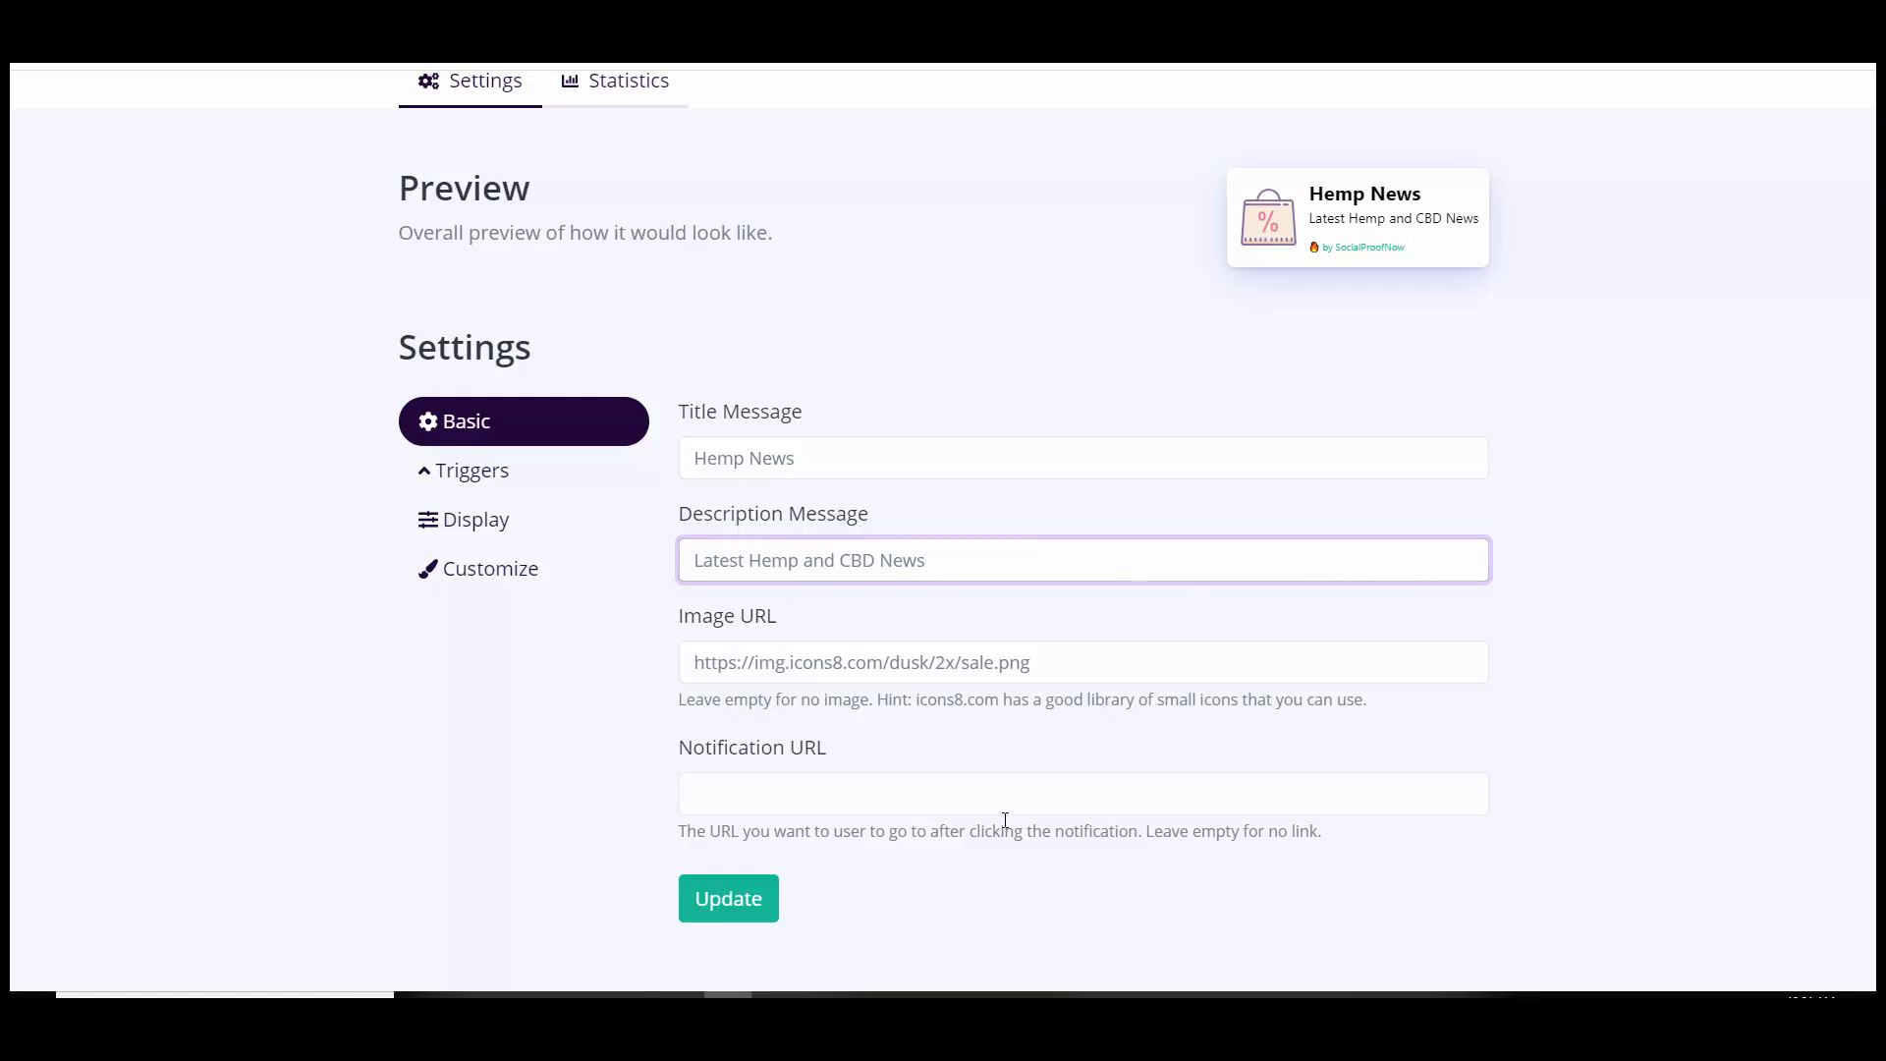
left_click(872, 995)
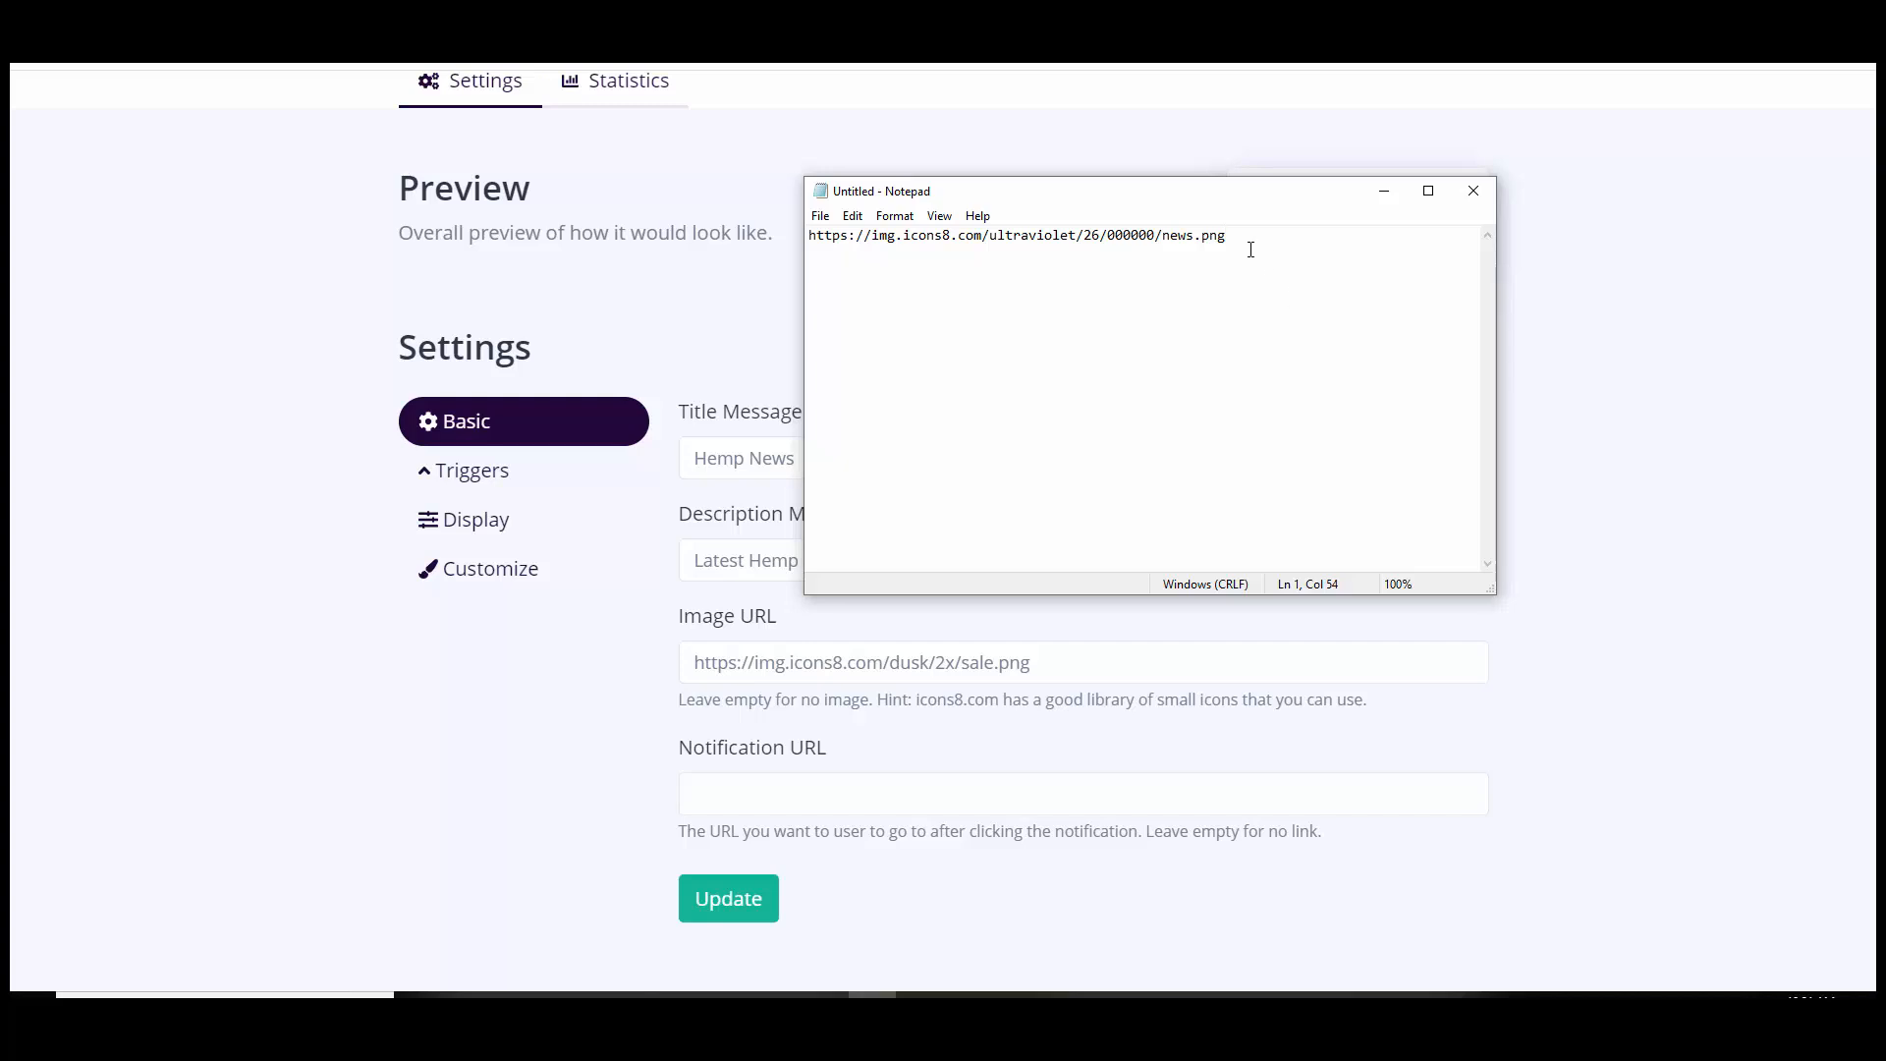
mouse_move(1251, 249)
left_mouse_down()
mouse_move(812, 236)
mouse_move(1255, 234)
left_mouse_up()
right_click(829, 237)
left_click(810, 236)
right_click(1135, 244)
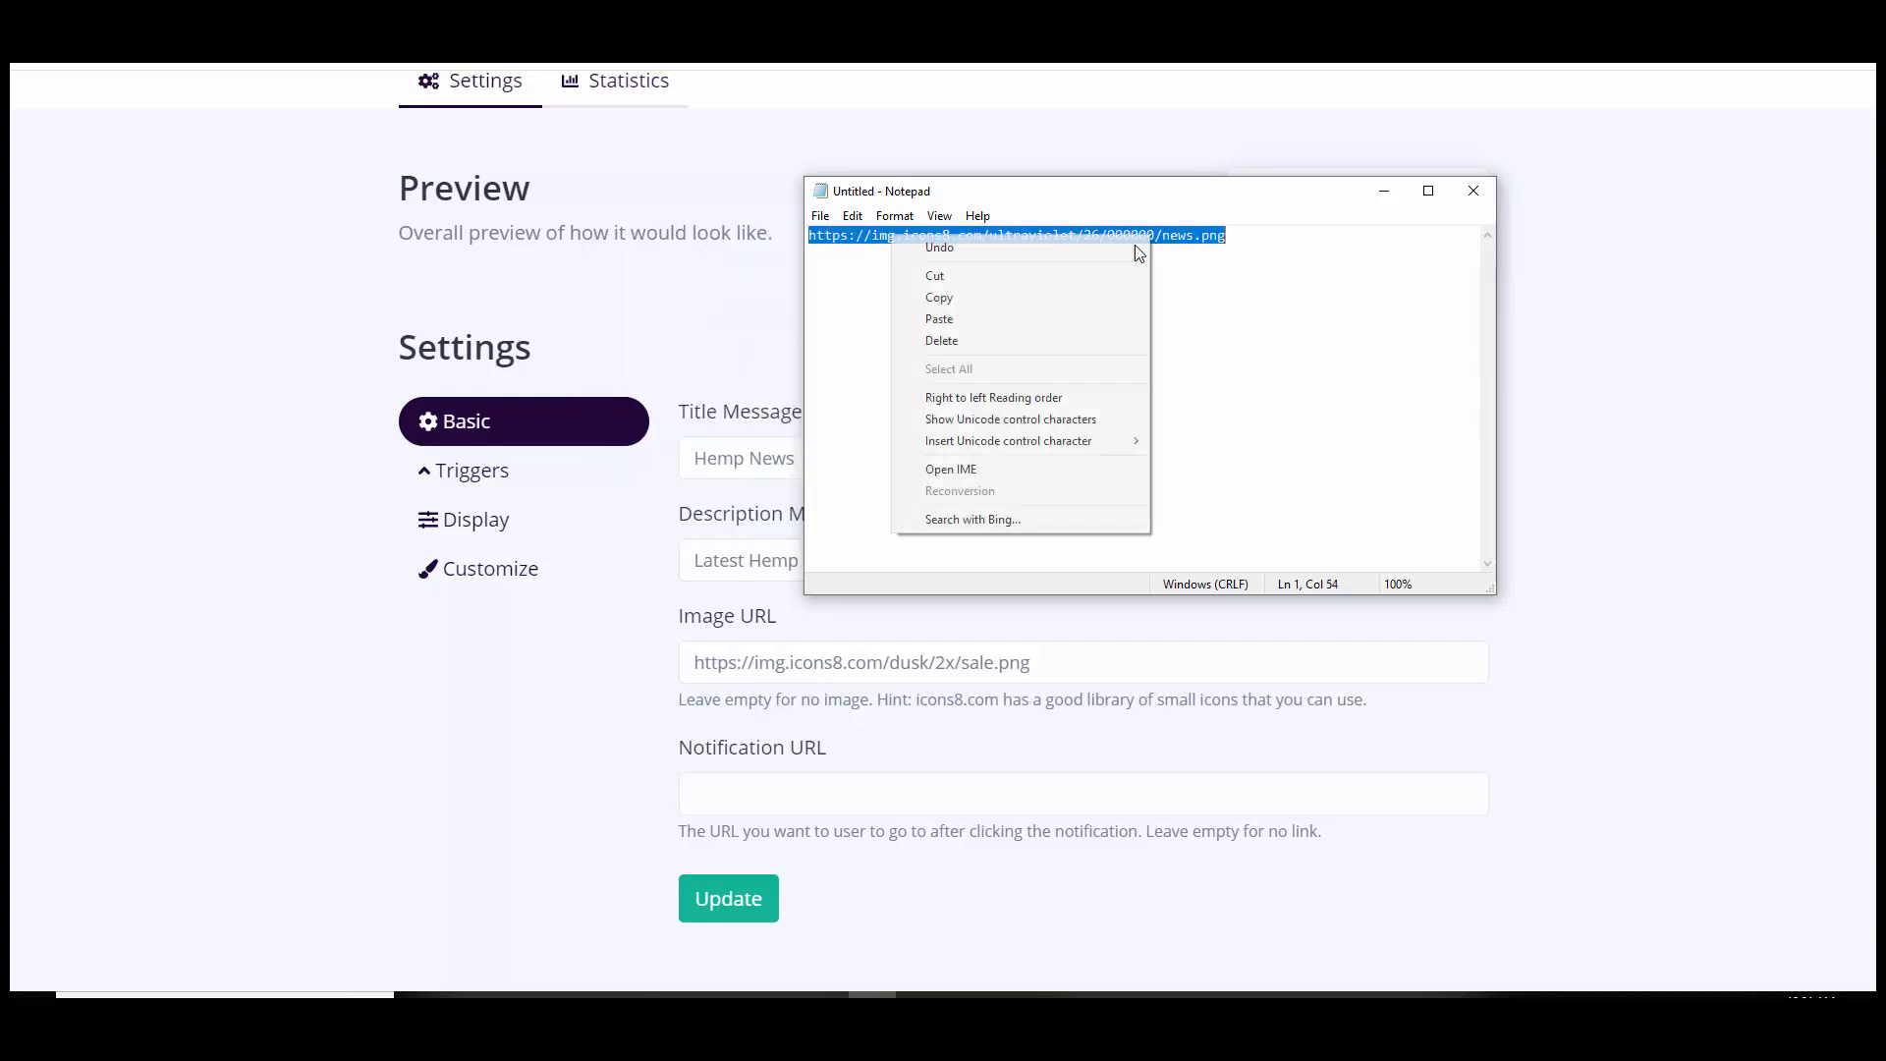
left_click(1023, 296)
left_click(1384, 190)
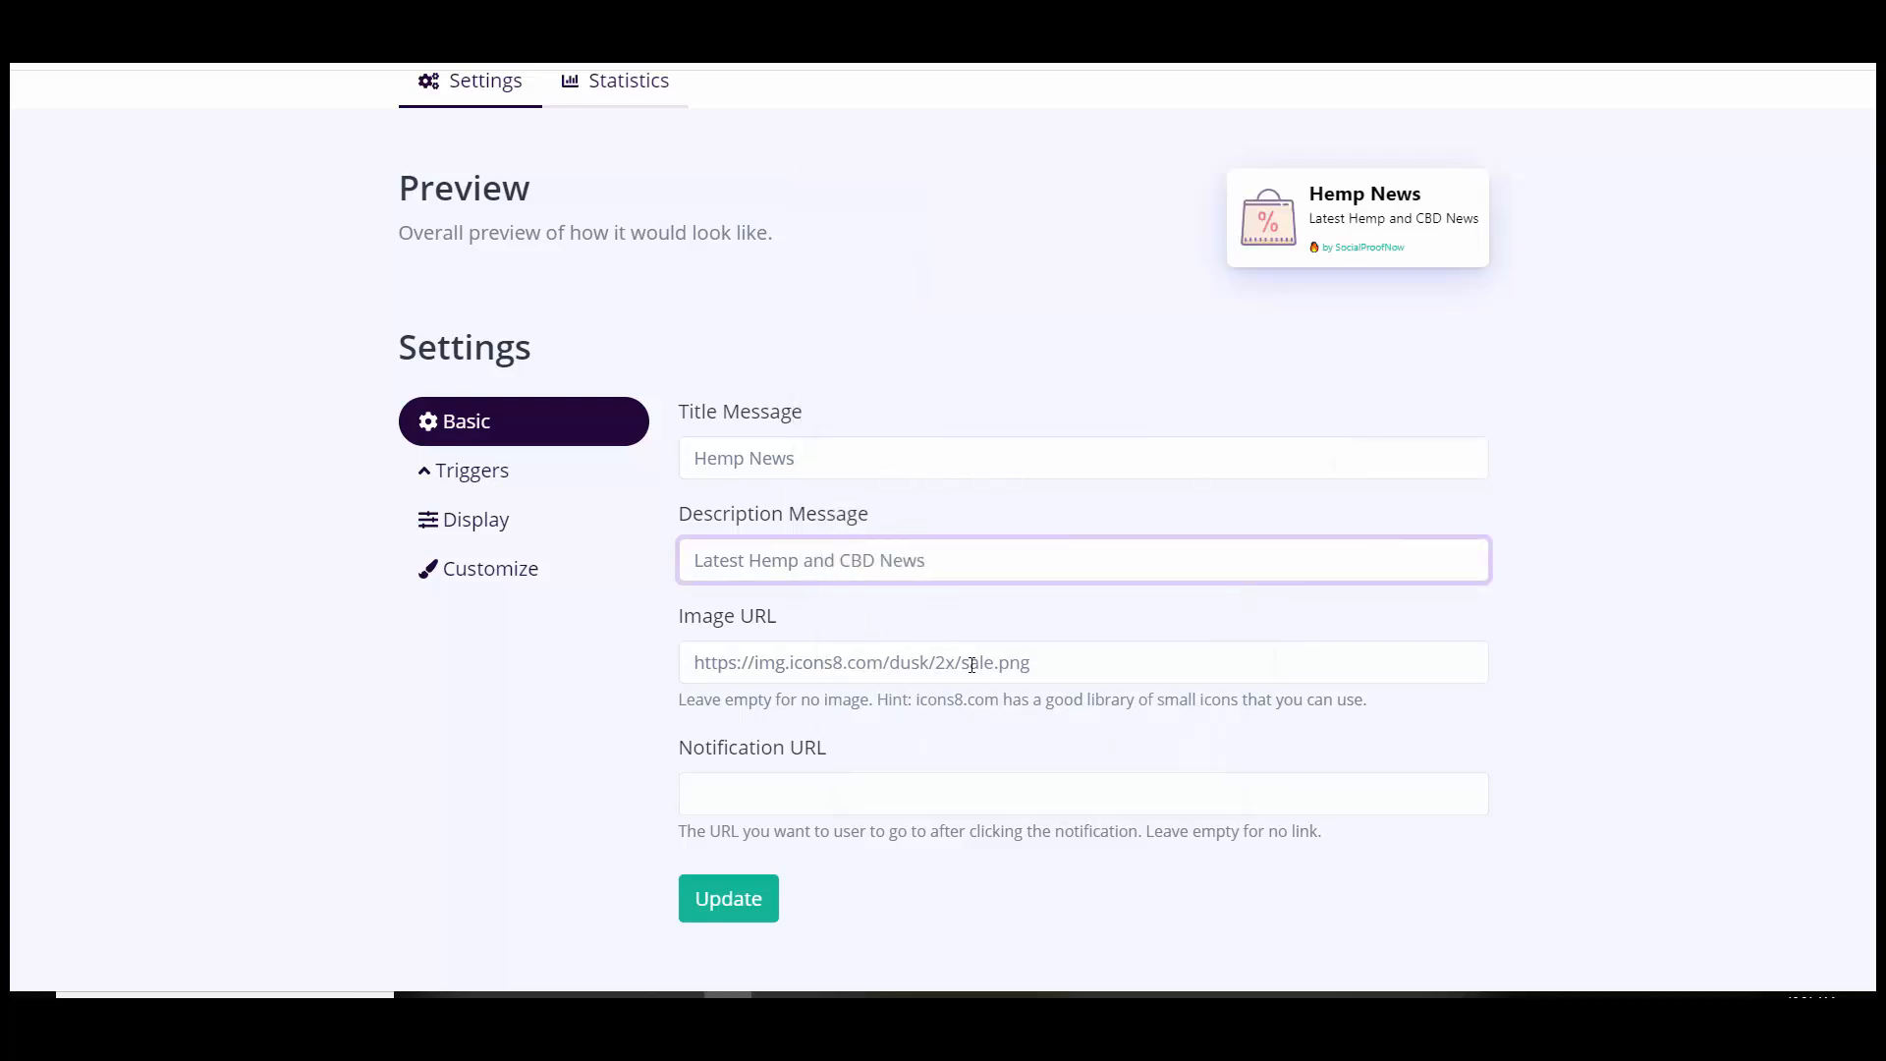
left_click(1045, 661)
left_click_drag(1044, 661, 685, 668)
right_click(739, 668)
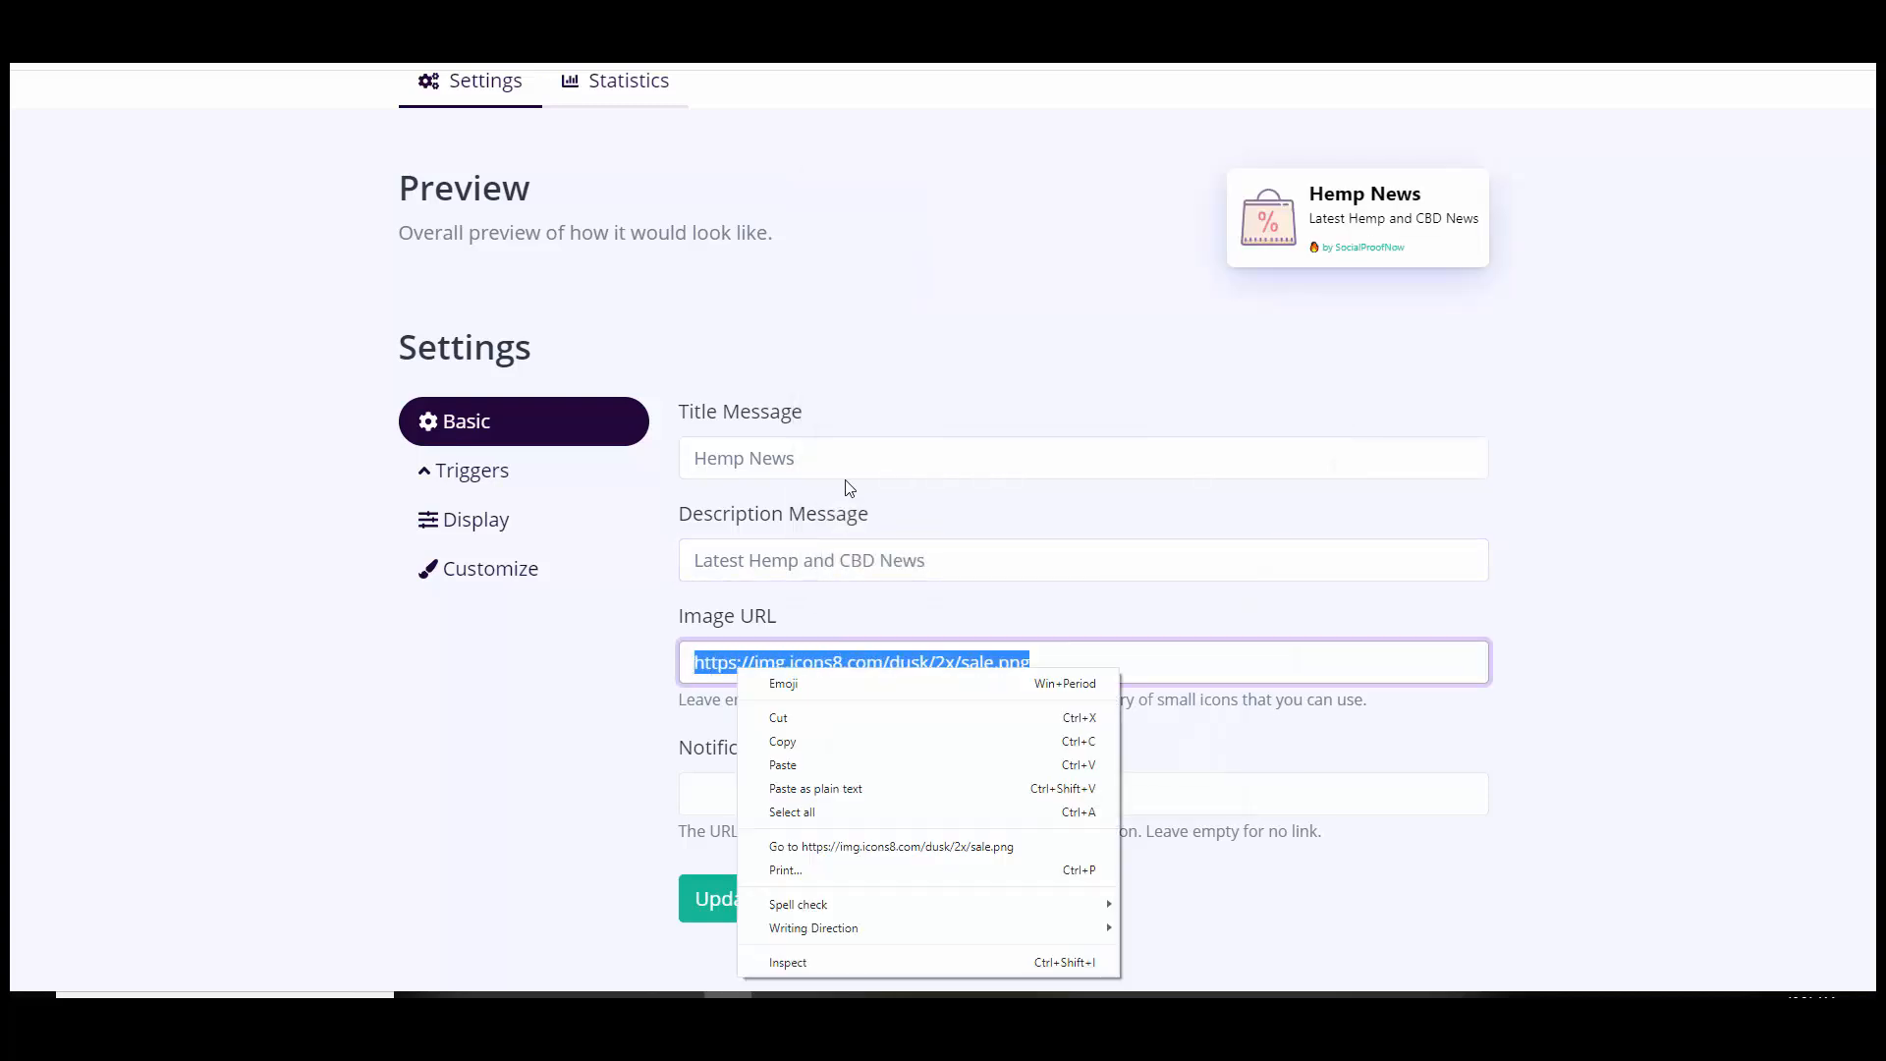
left_click(845, 765)
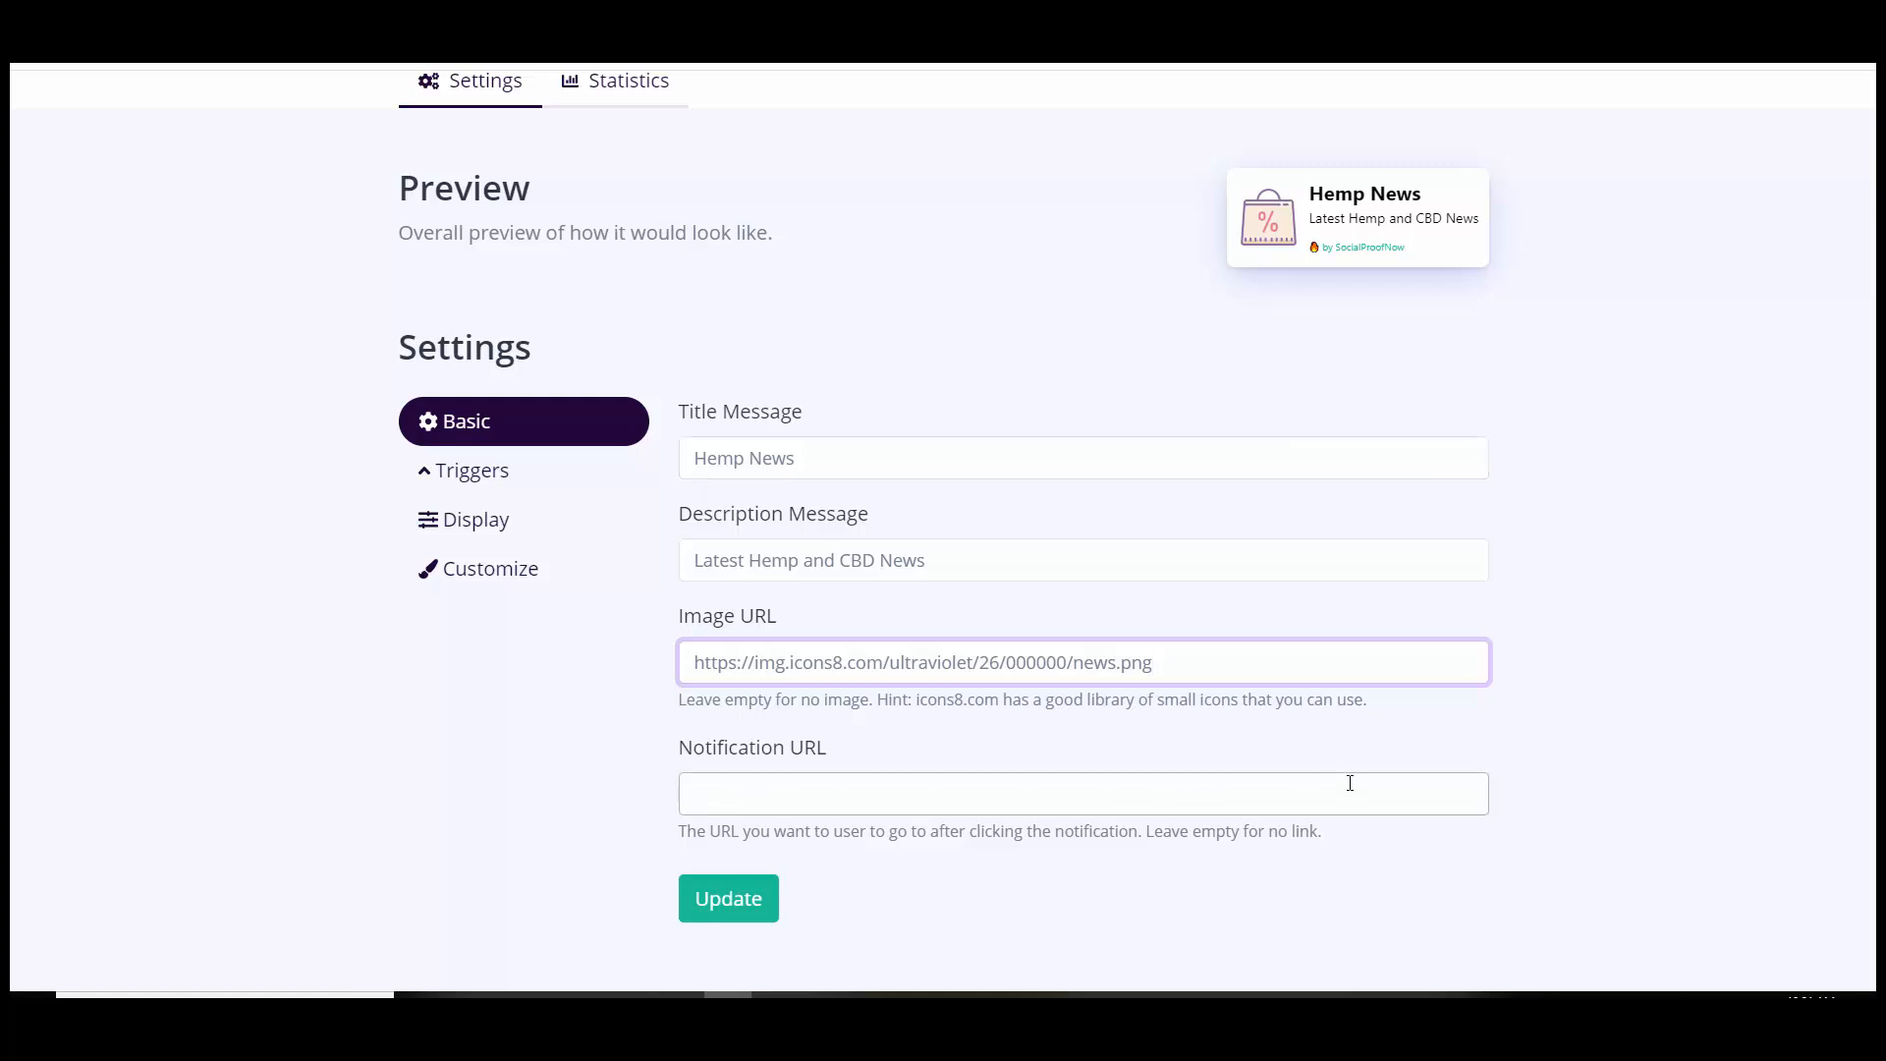
left_click(724, 906)
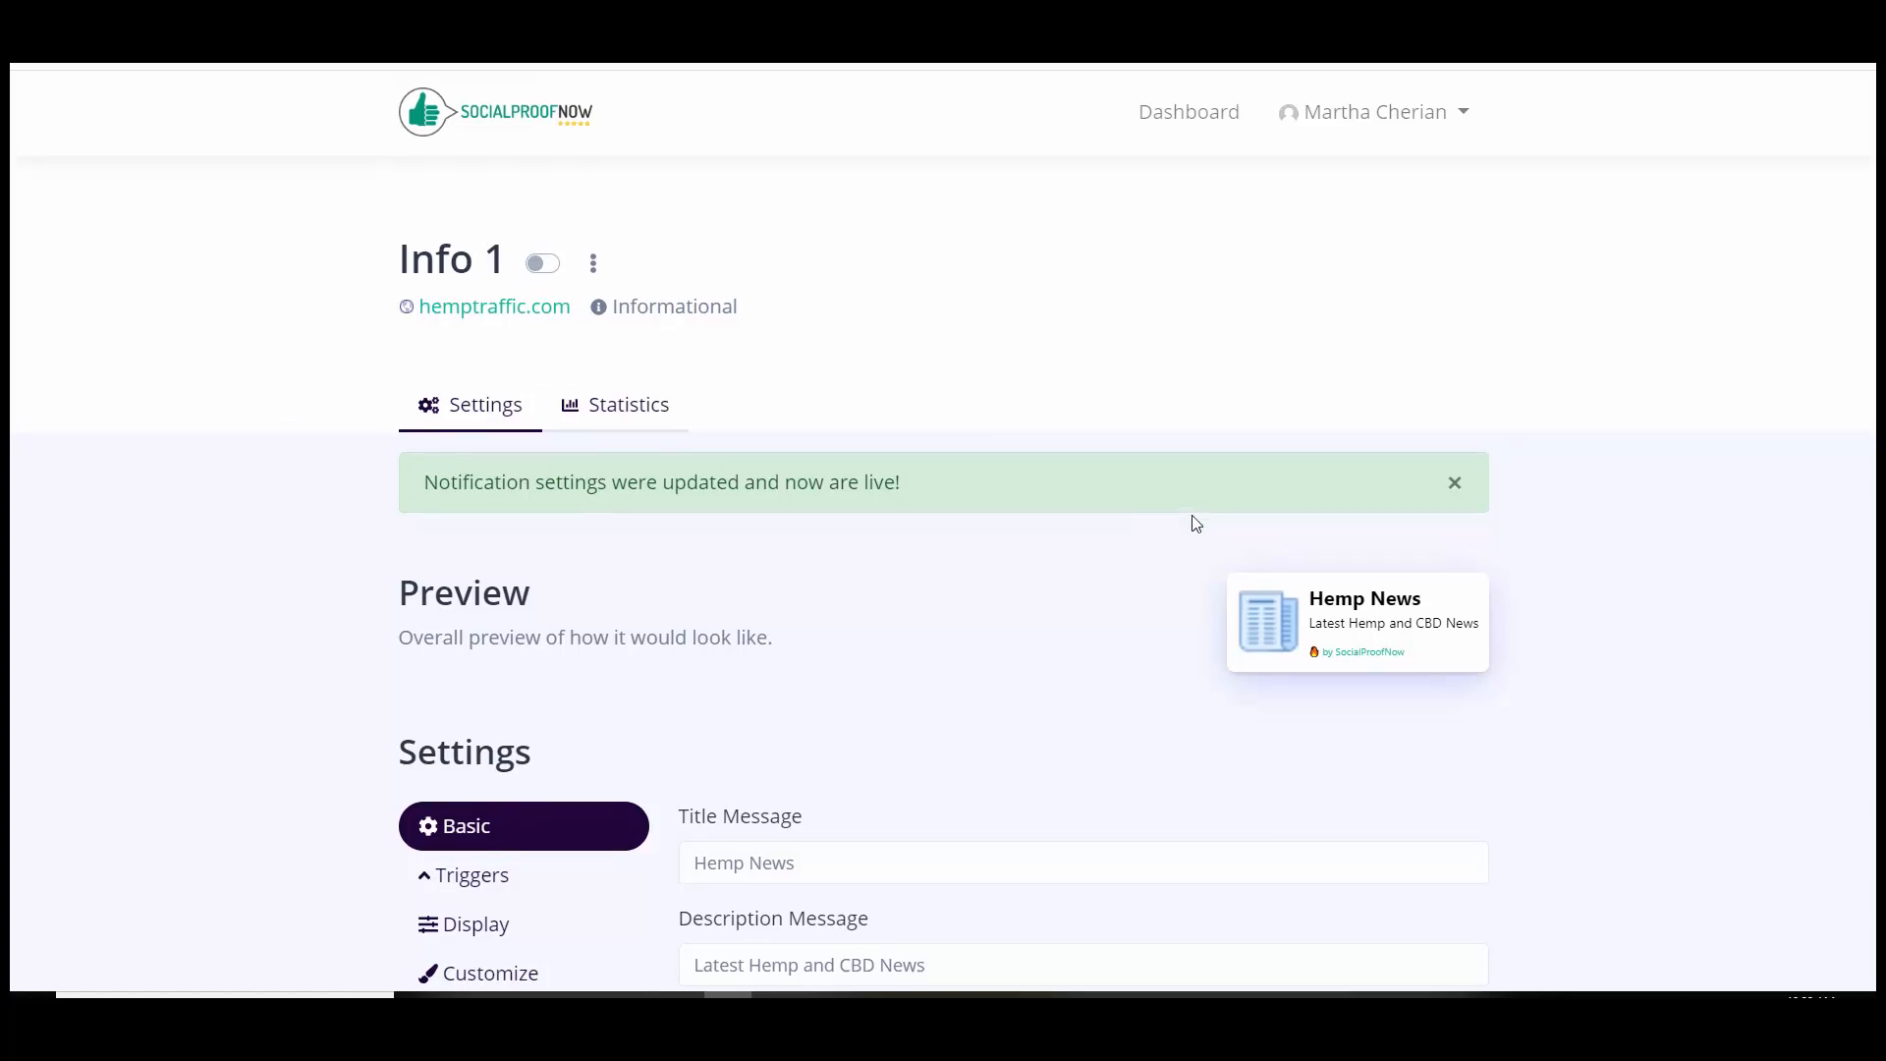
Try turning off Trigger on all pages, check the hemptraffic.com Hemp section and the URL match options, and turn the trigger back on.
scroll(1589, 509, "down", 3)
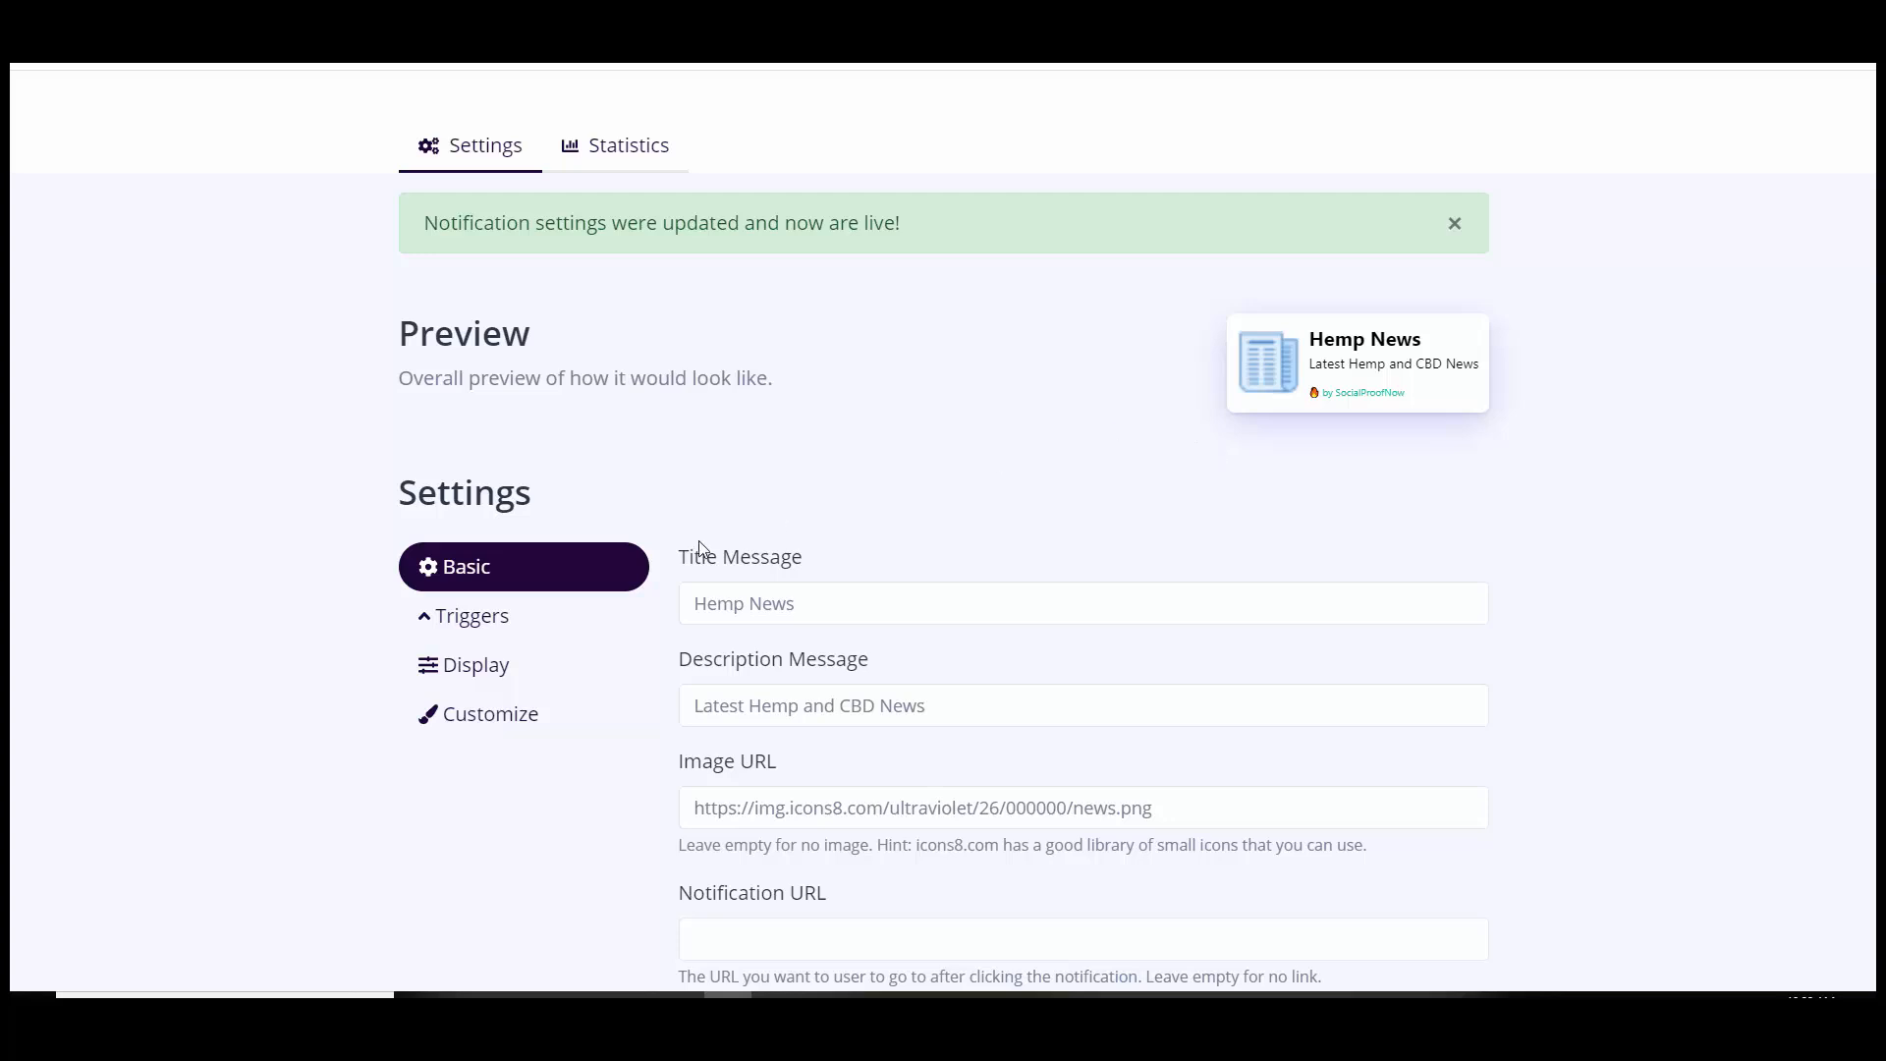
scroll(701, 498, "down", 2)
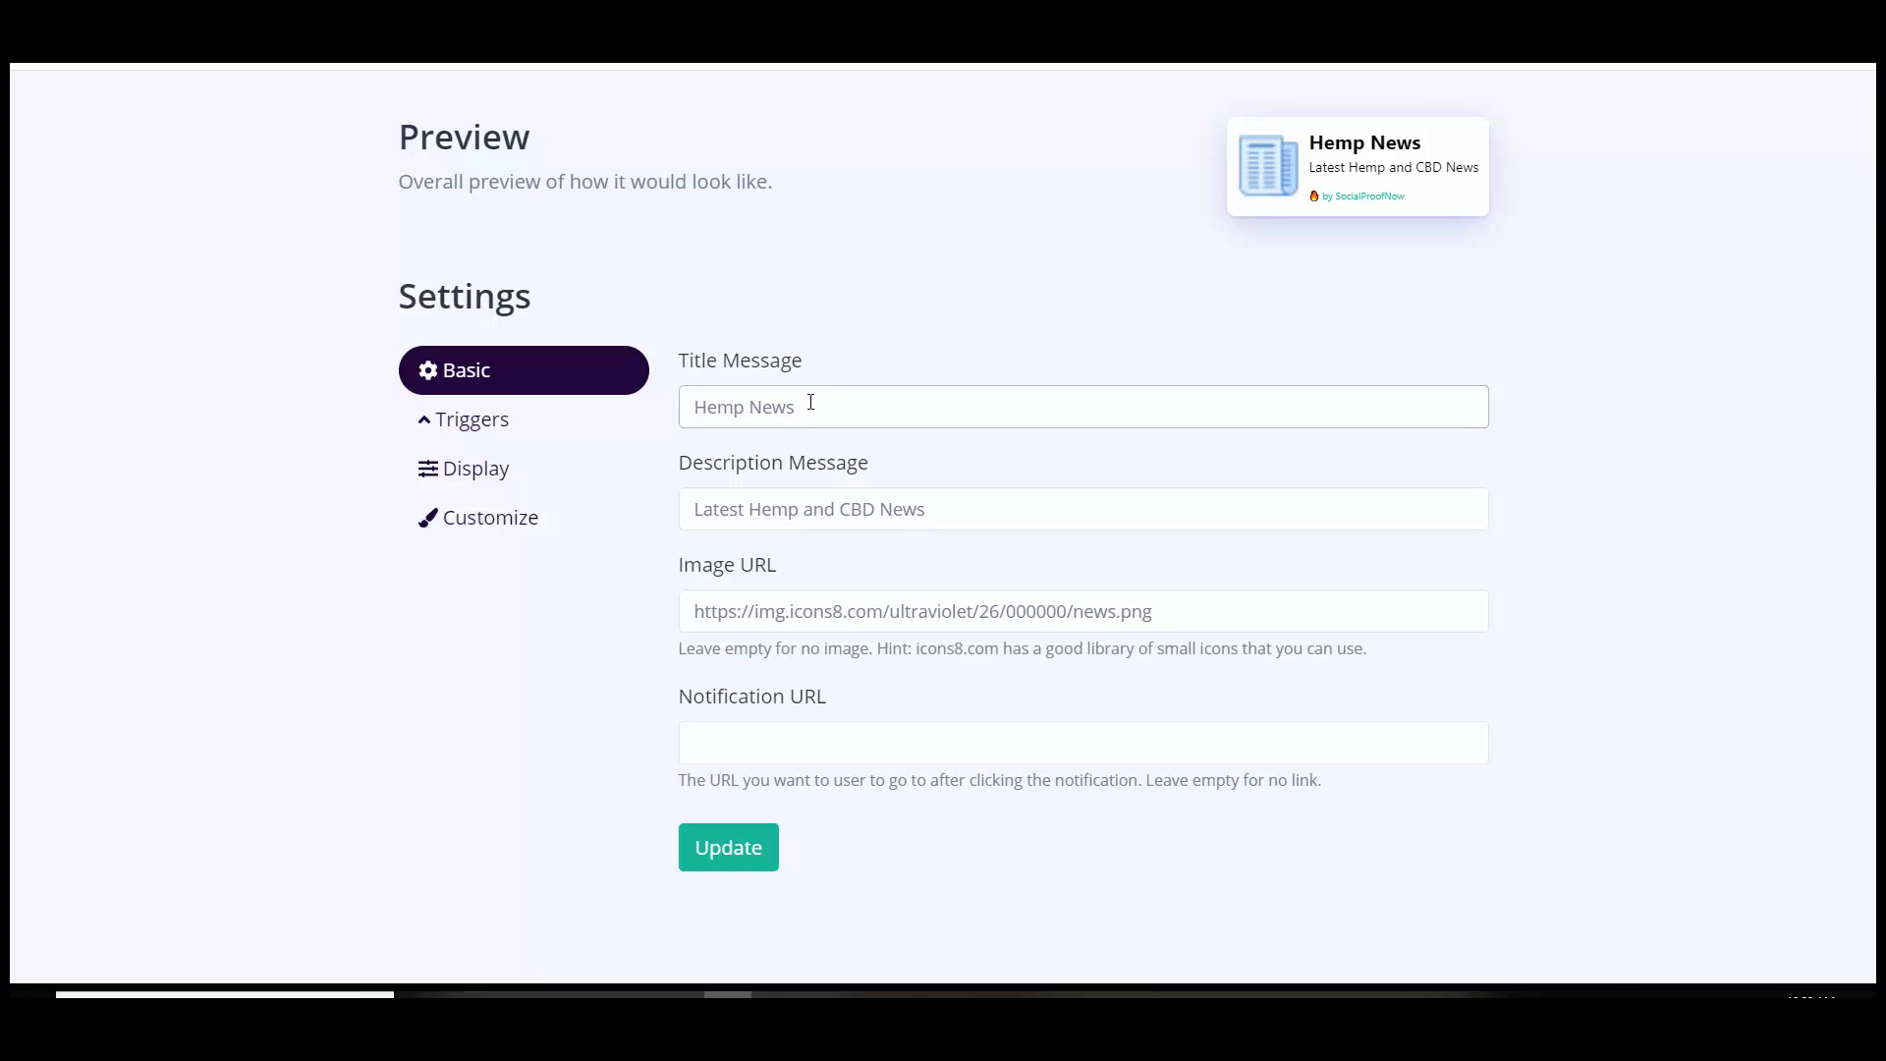
left_click(501, 430)
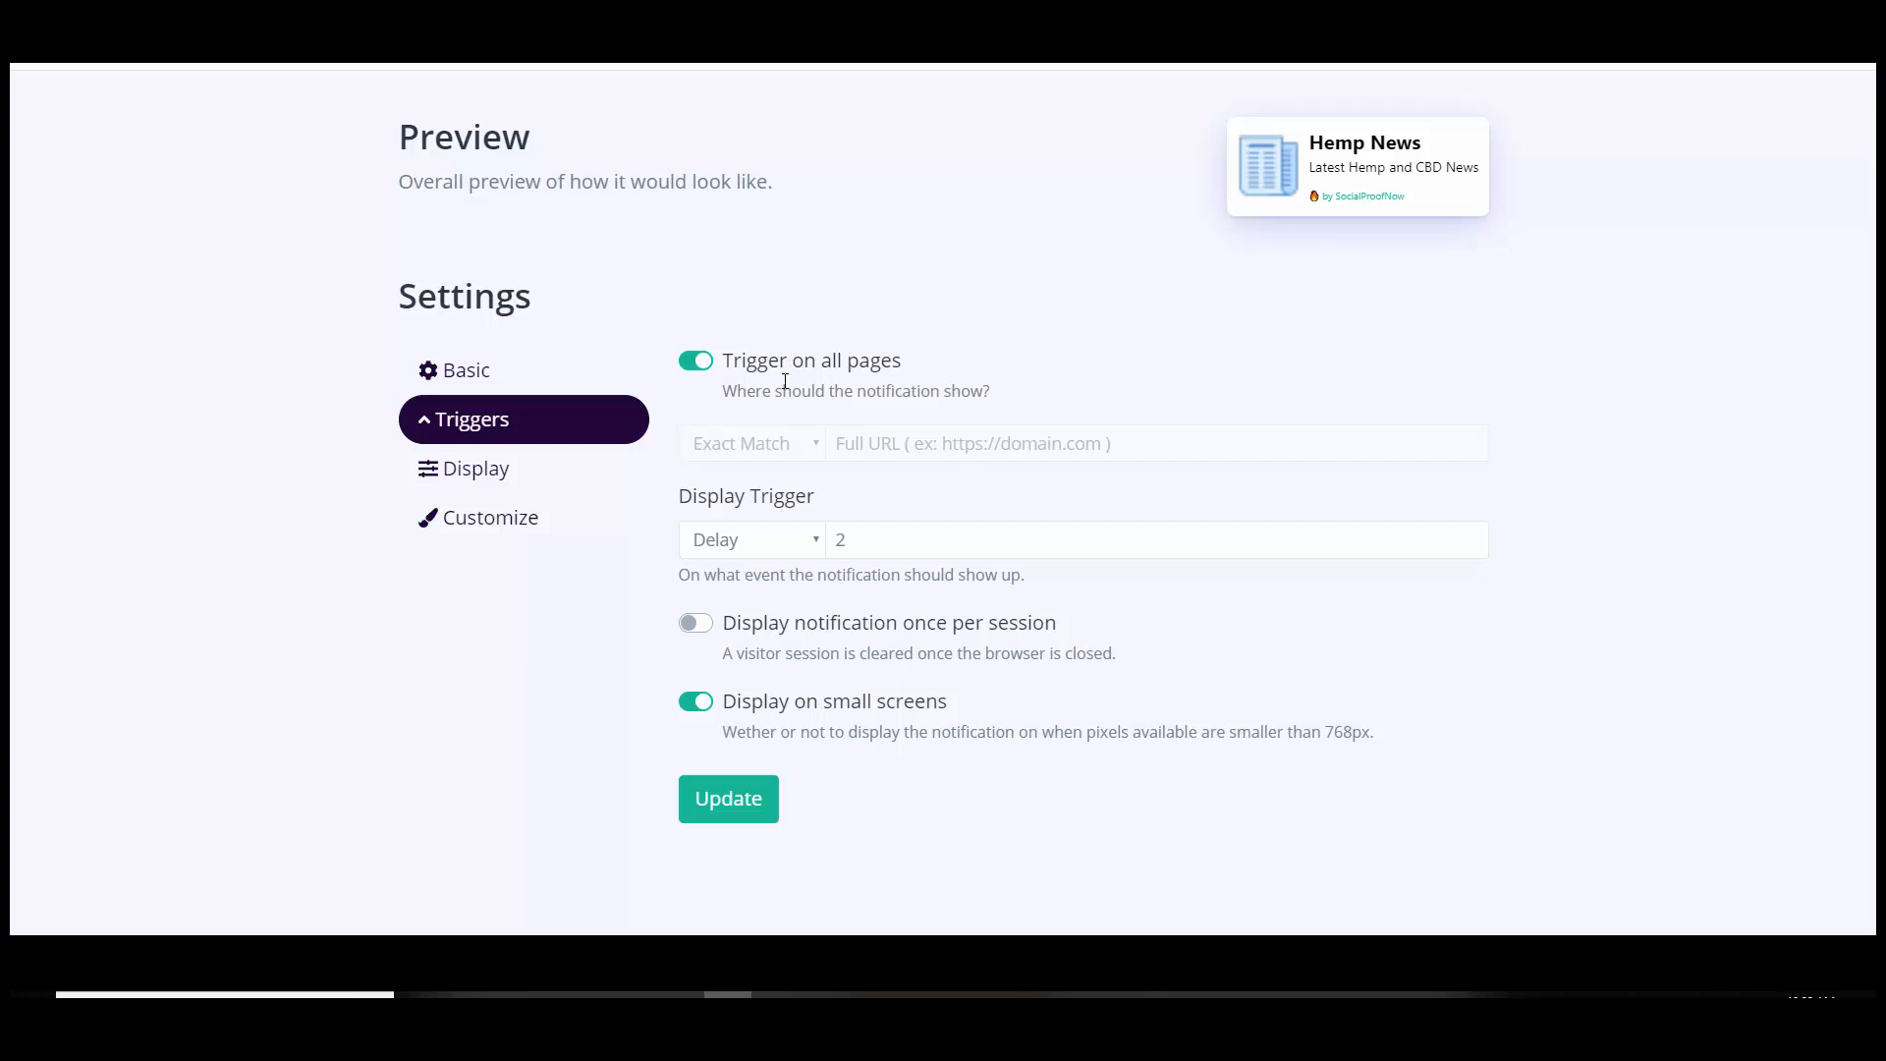
left_click(698, 364)
left_click(775, 446)
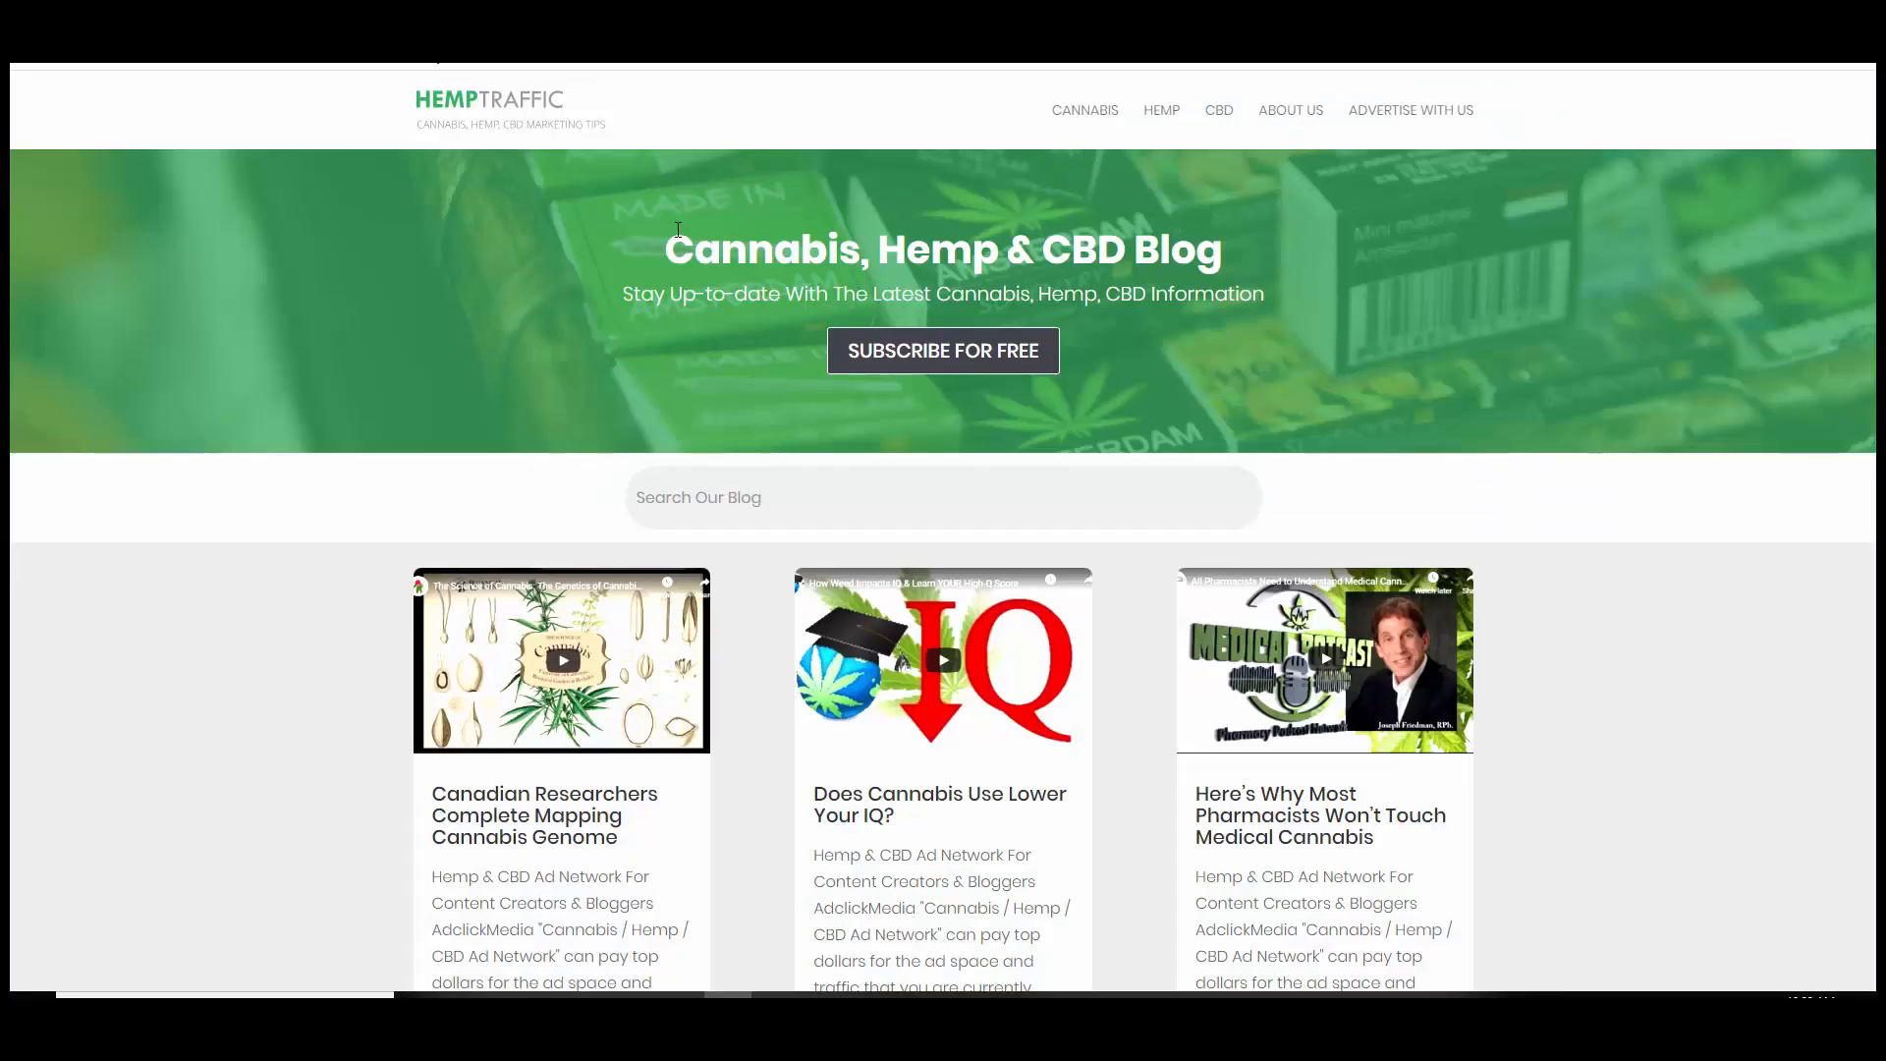
left_click(1163, 126)
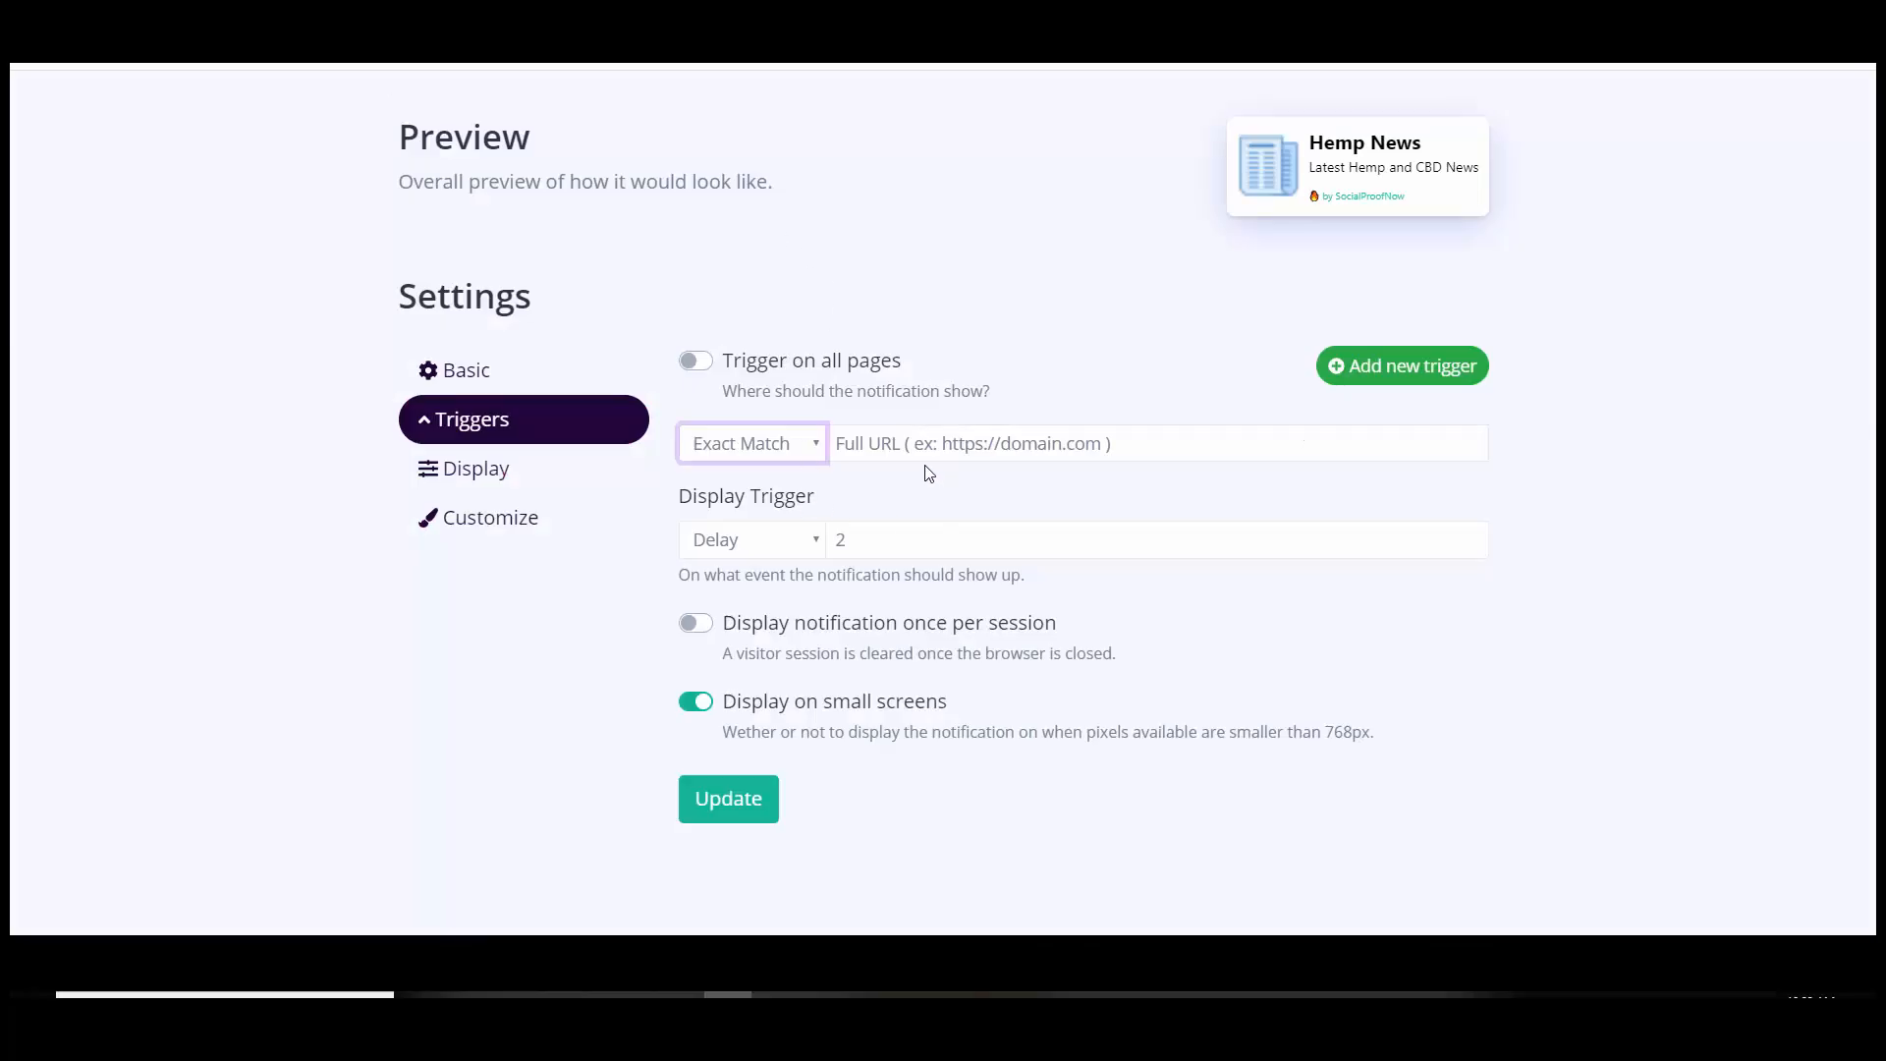
left_click(803, 450)
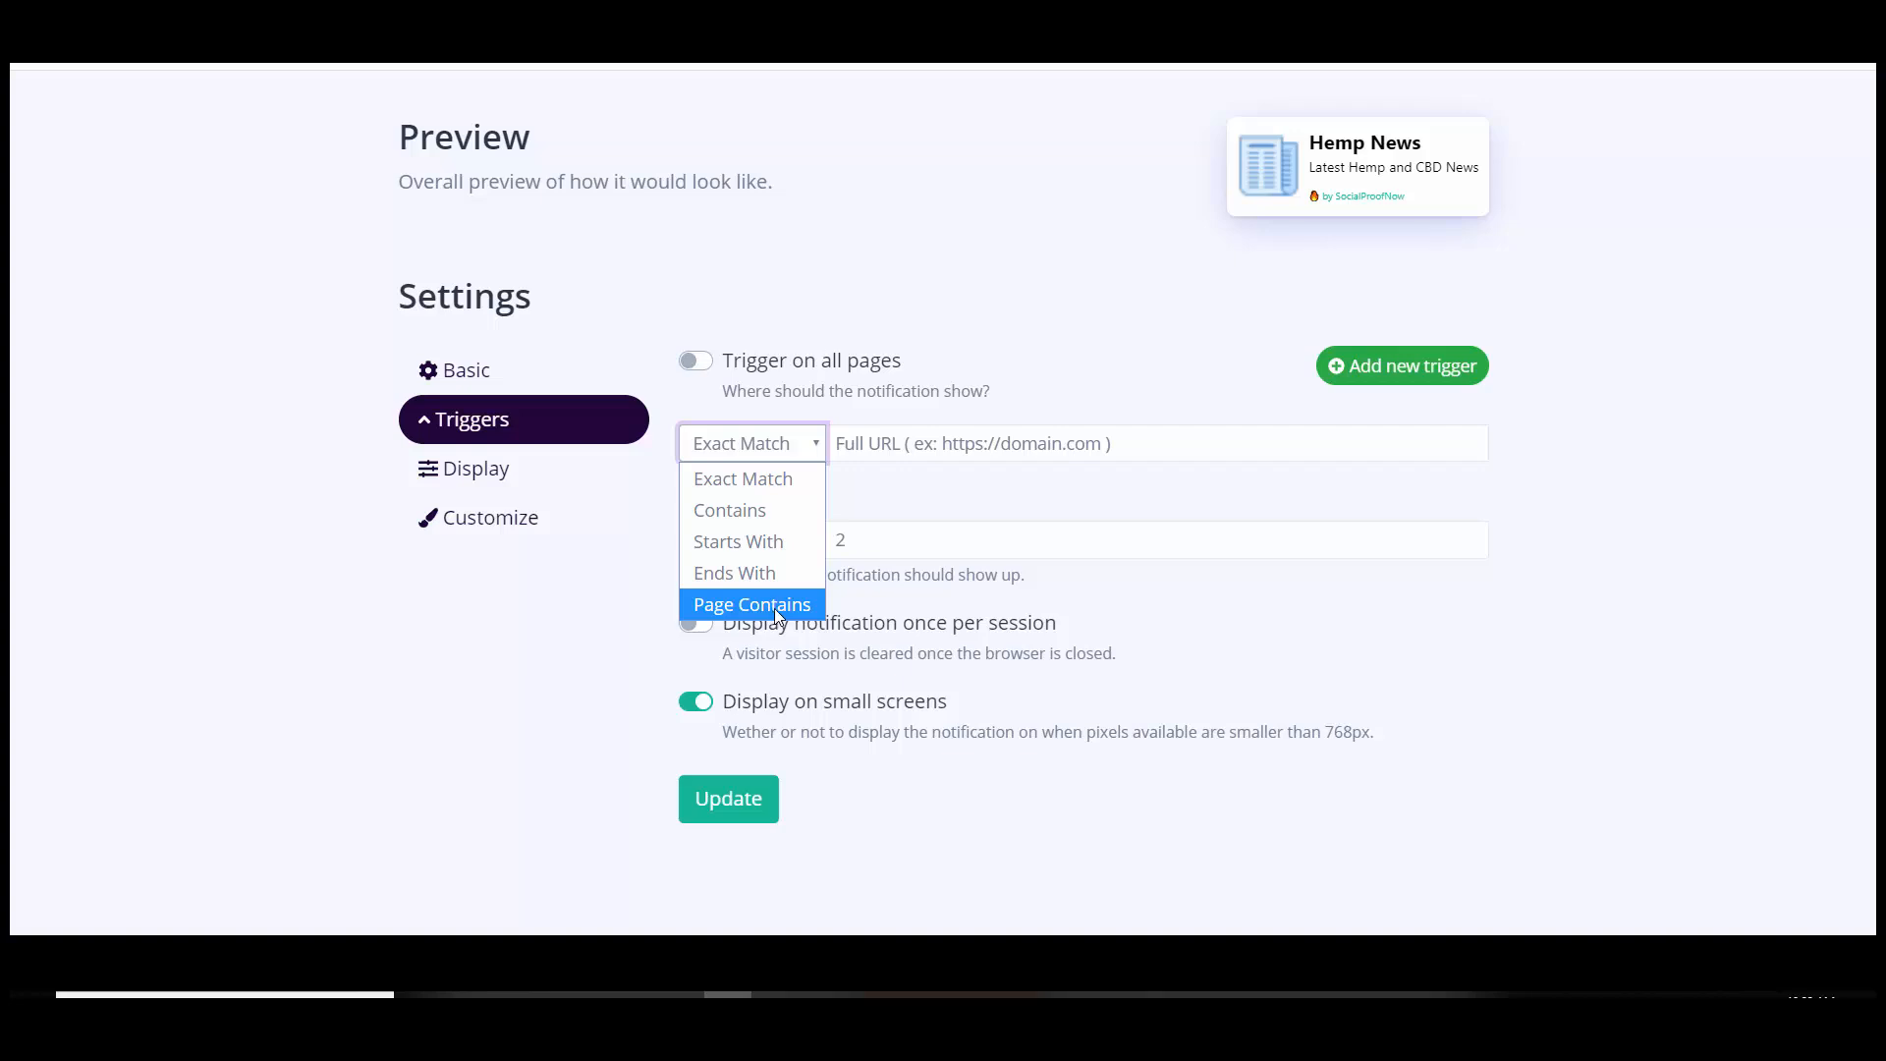
left_click(1718, 456)
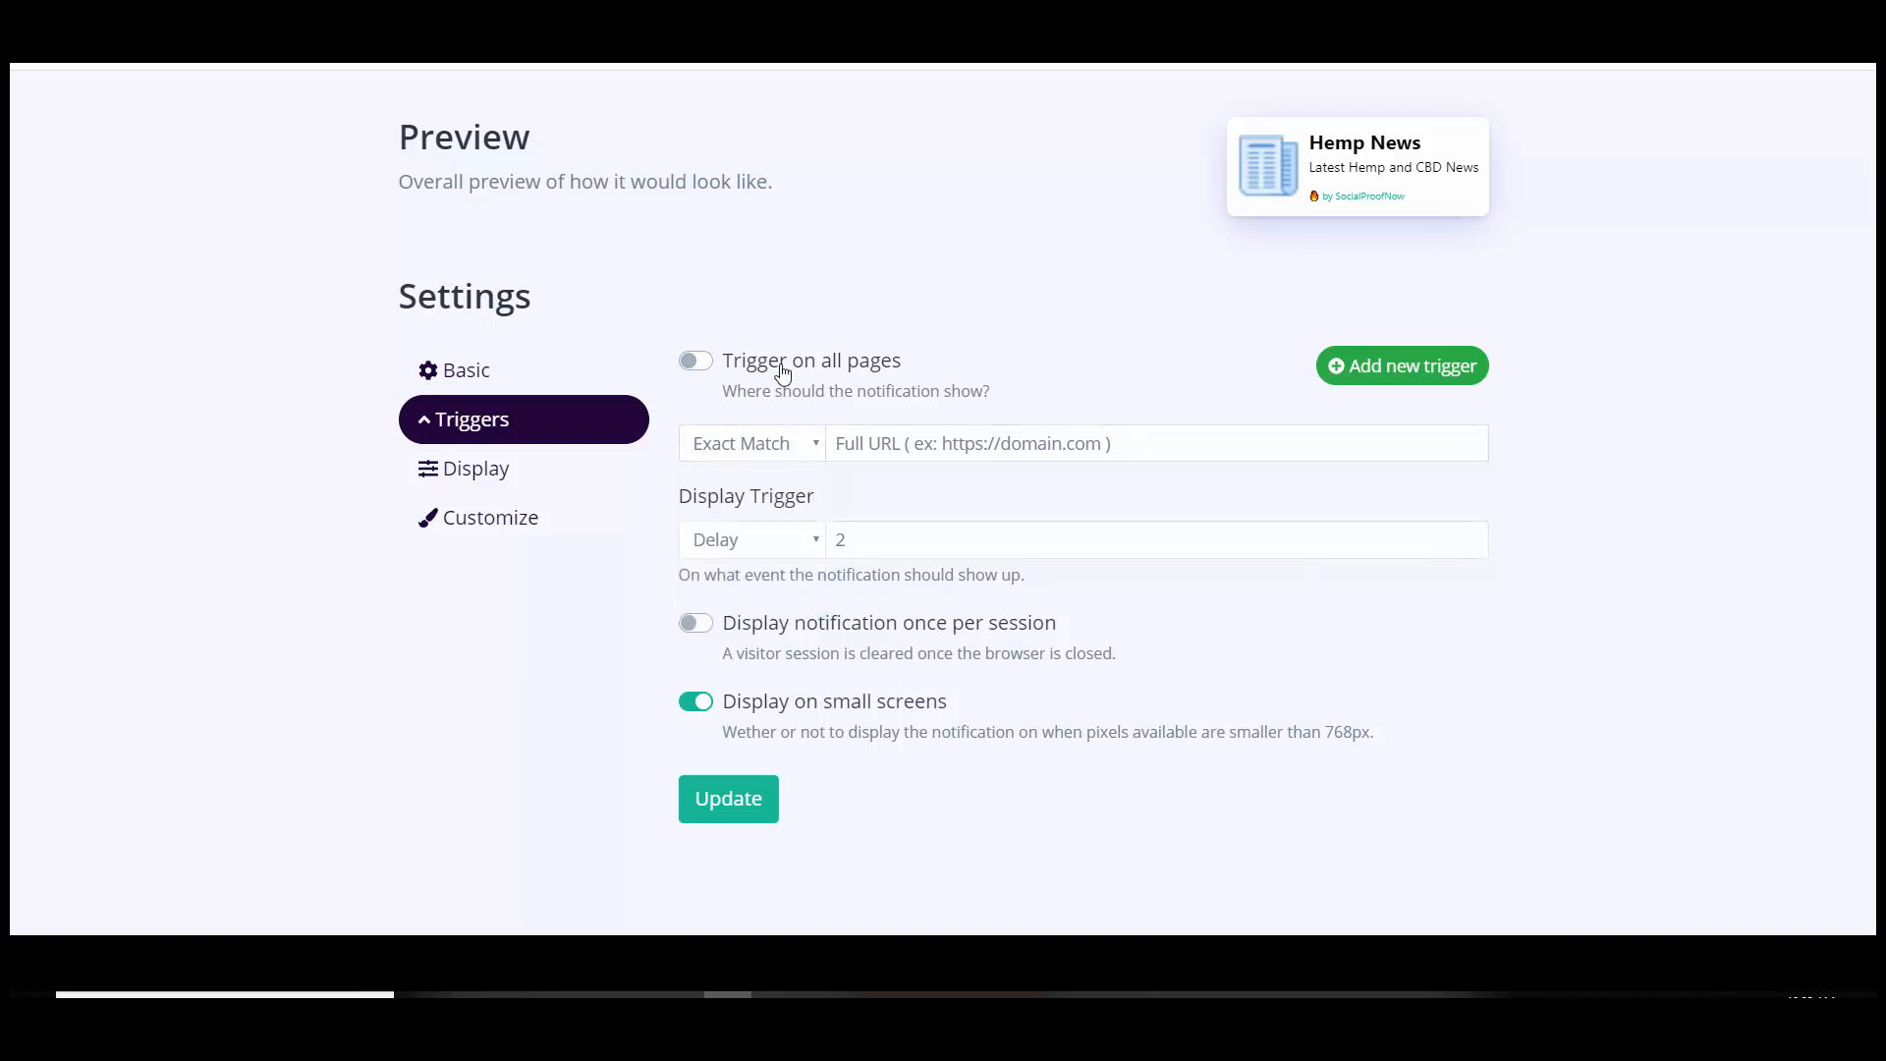
left_click(690, 362)
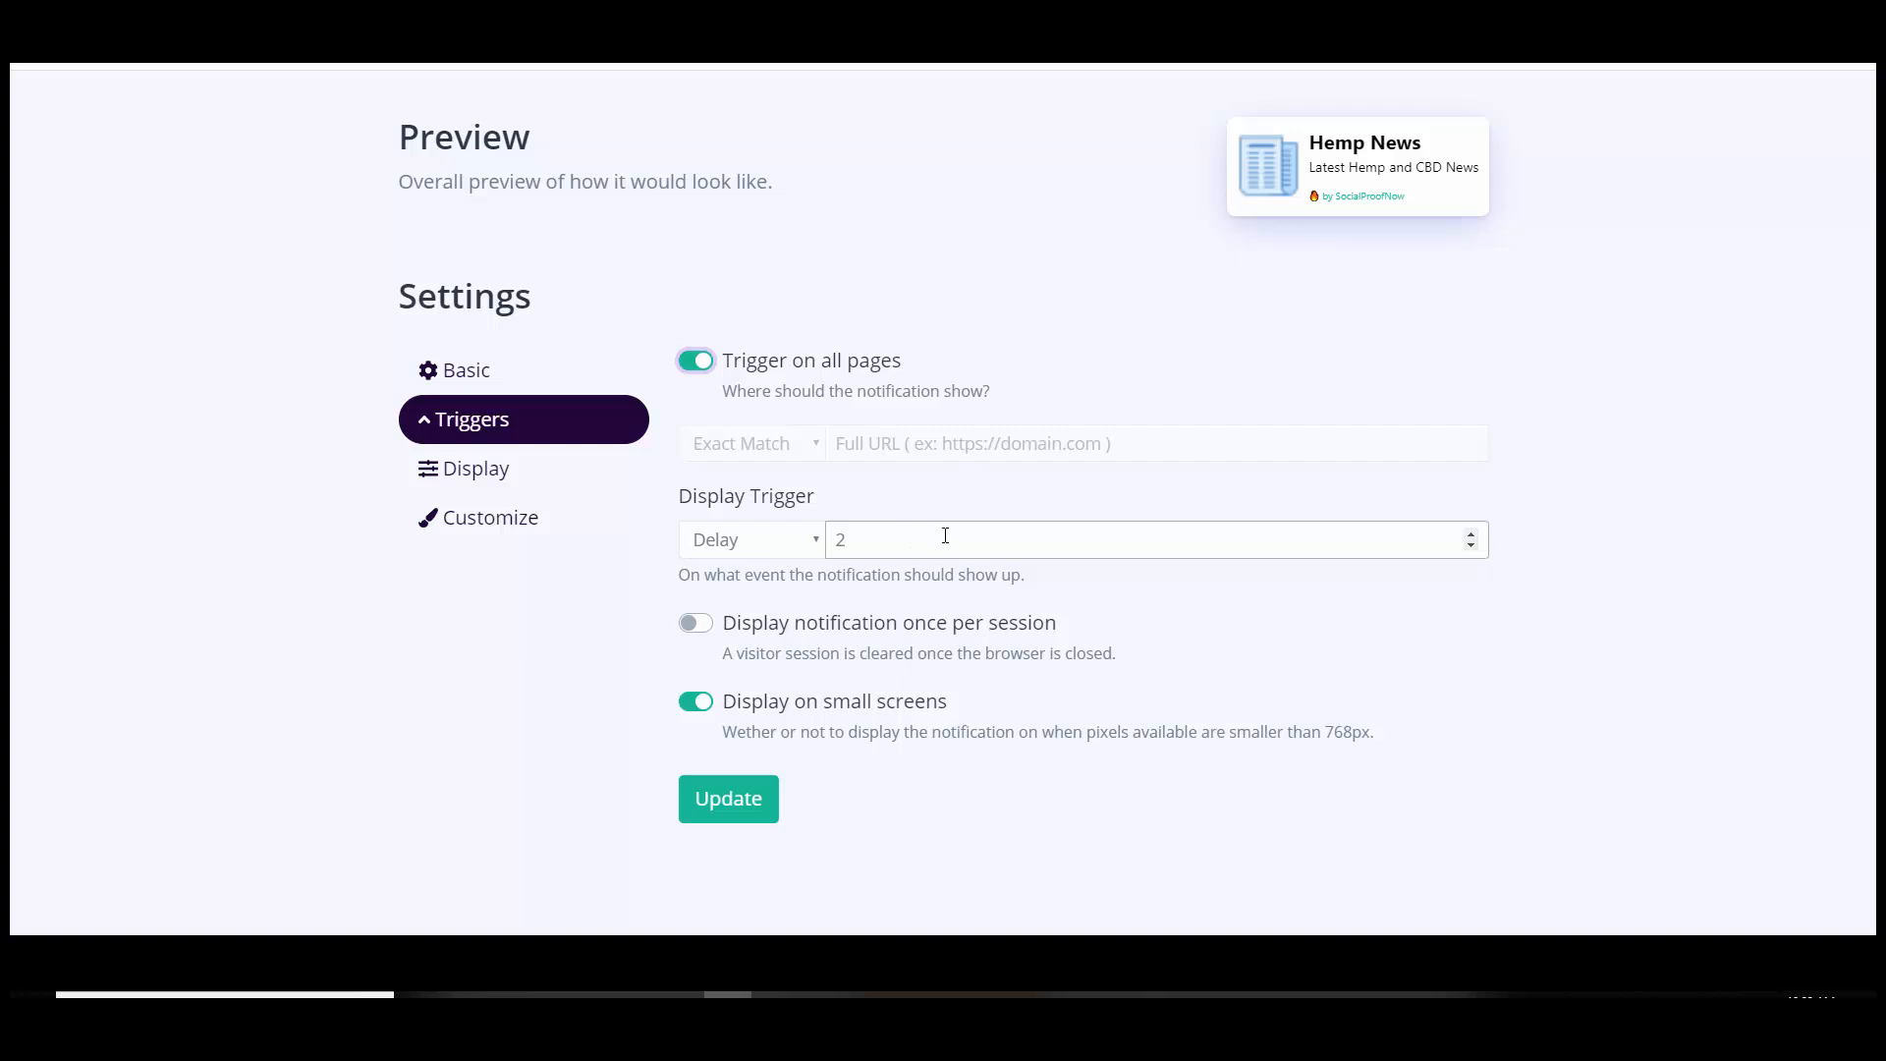
Try a longer display trigger delay of 8 and return the delay to 2.
left_click(1471, 535)
left_click(1471, 534)
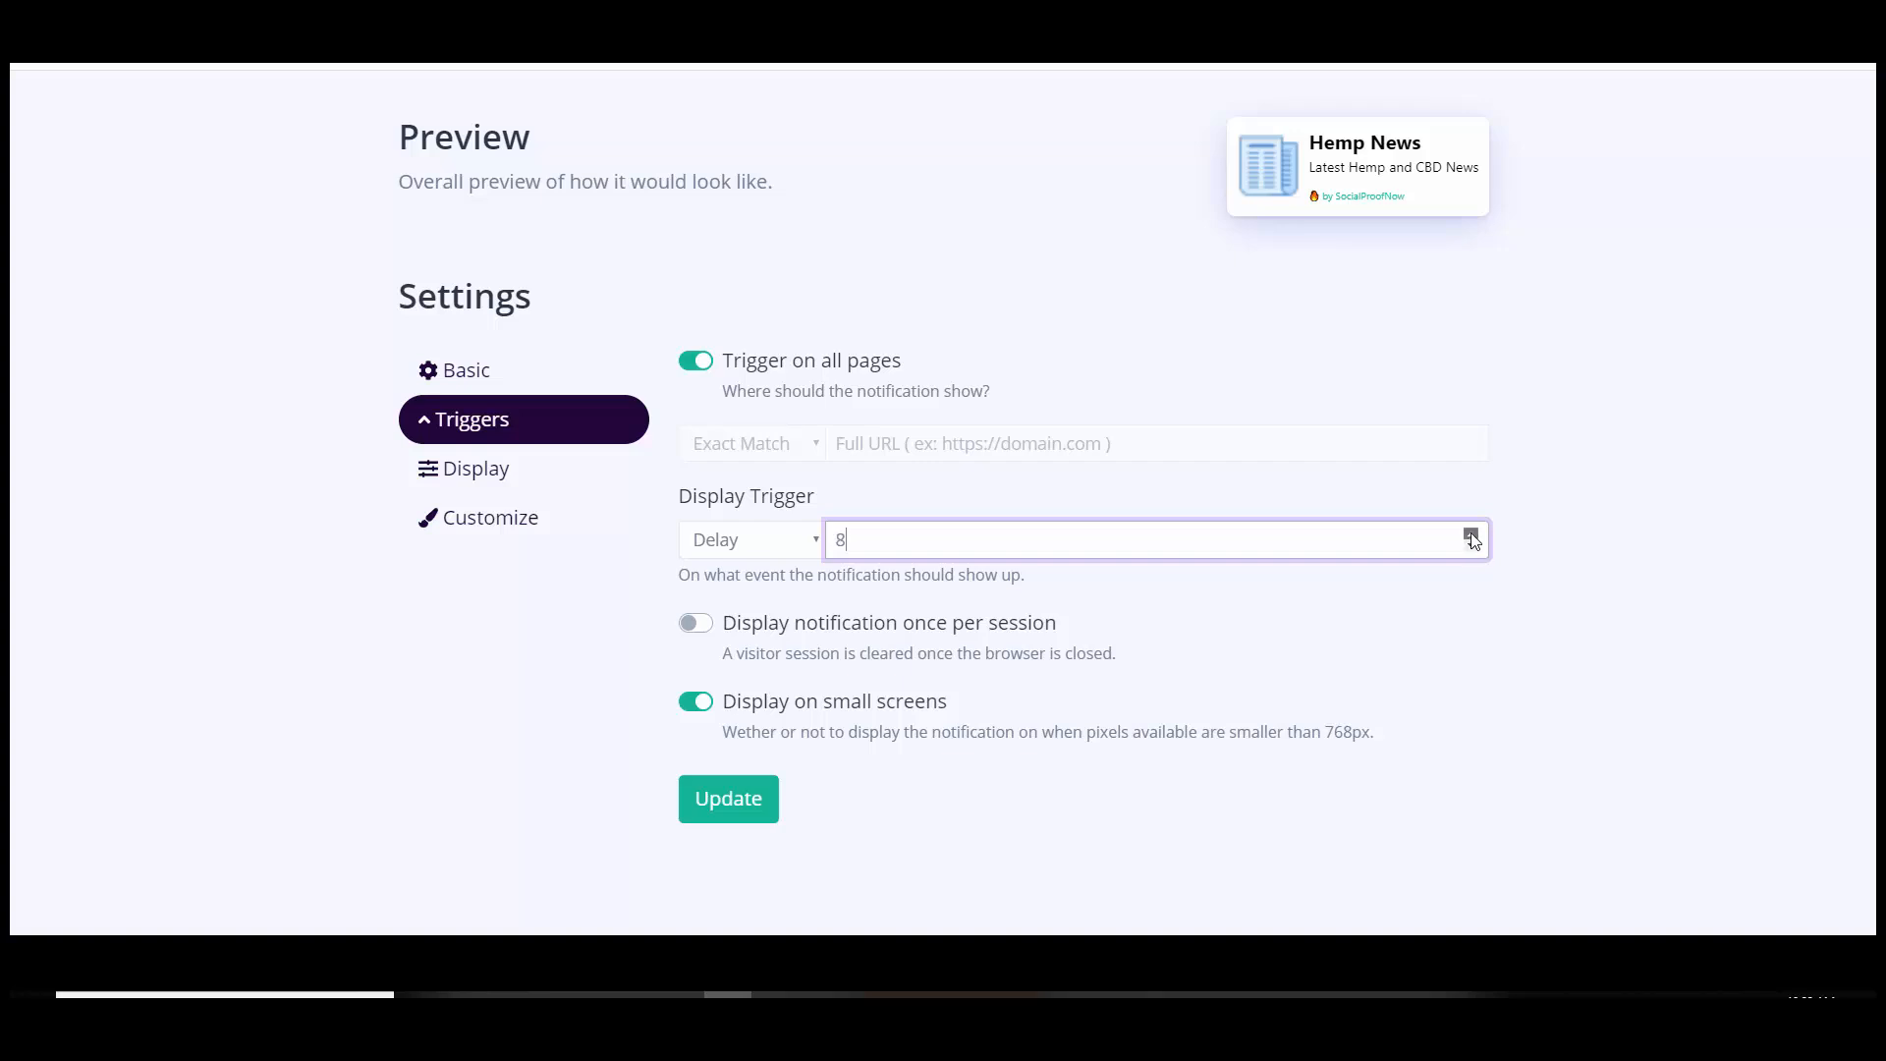
left_click(1471, 546)
left_click(1471, 546)
left_click(1472, 546)
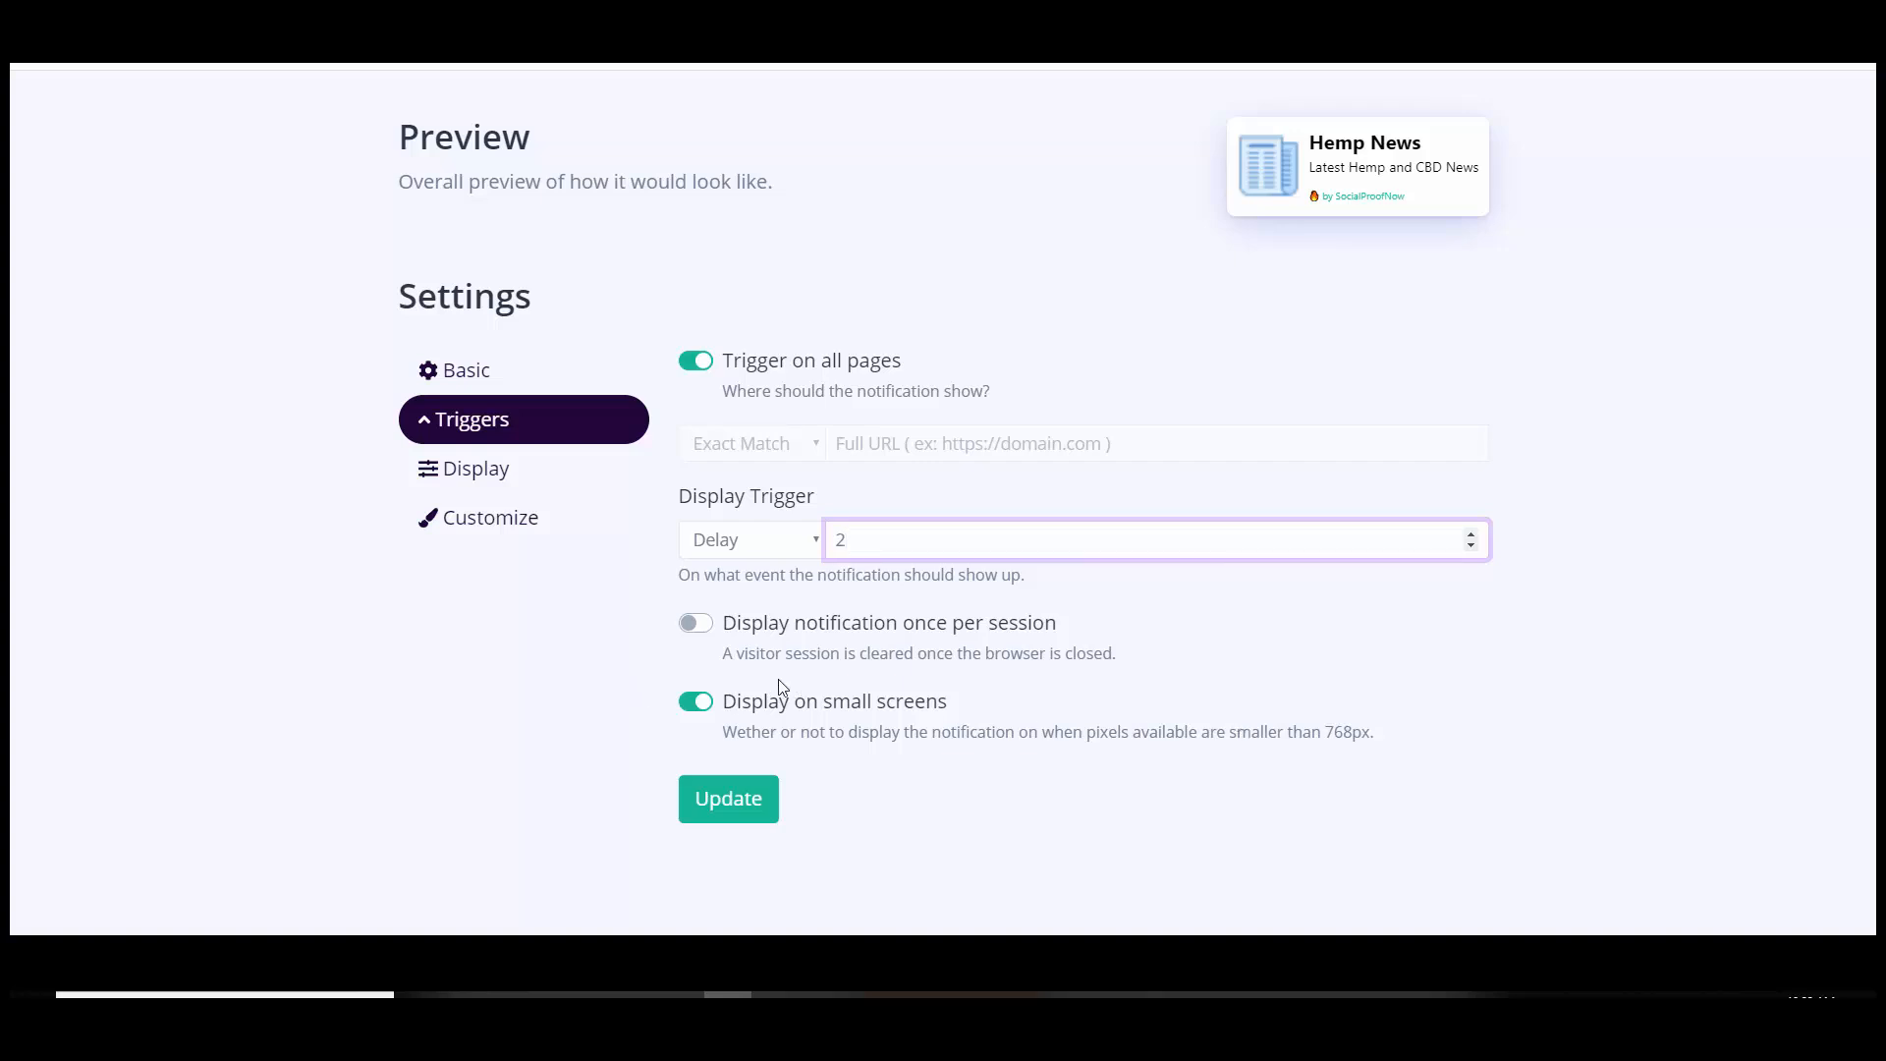
Switch Display notification once per session on and back off, and update the notification's trigger settings.
left_click(698, 625)
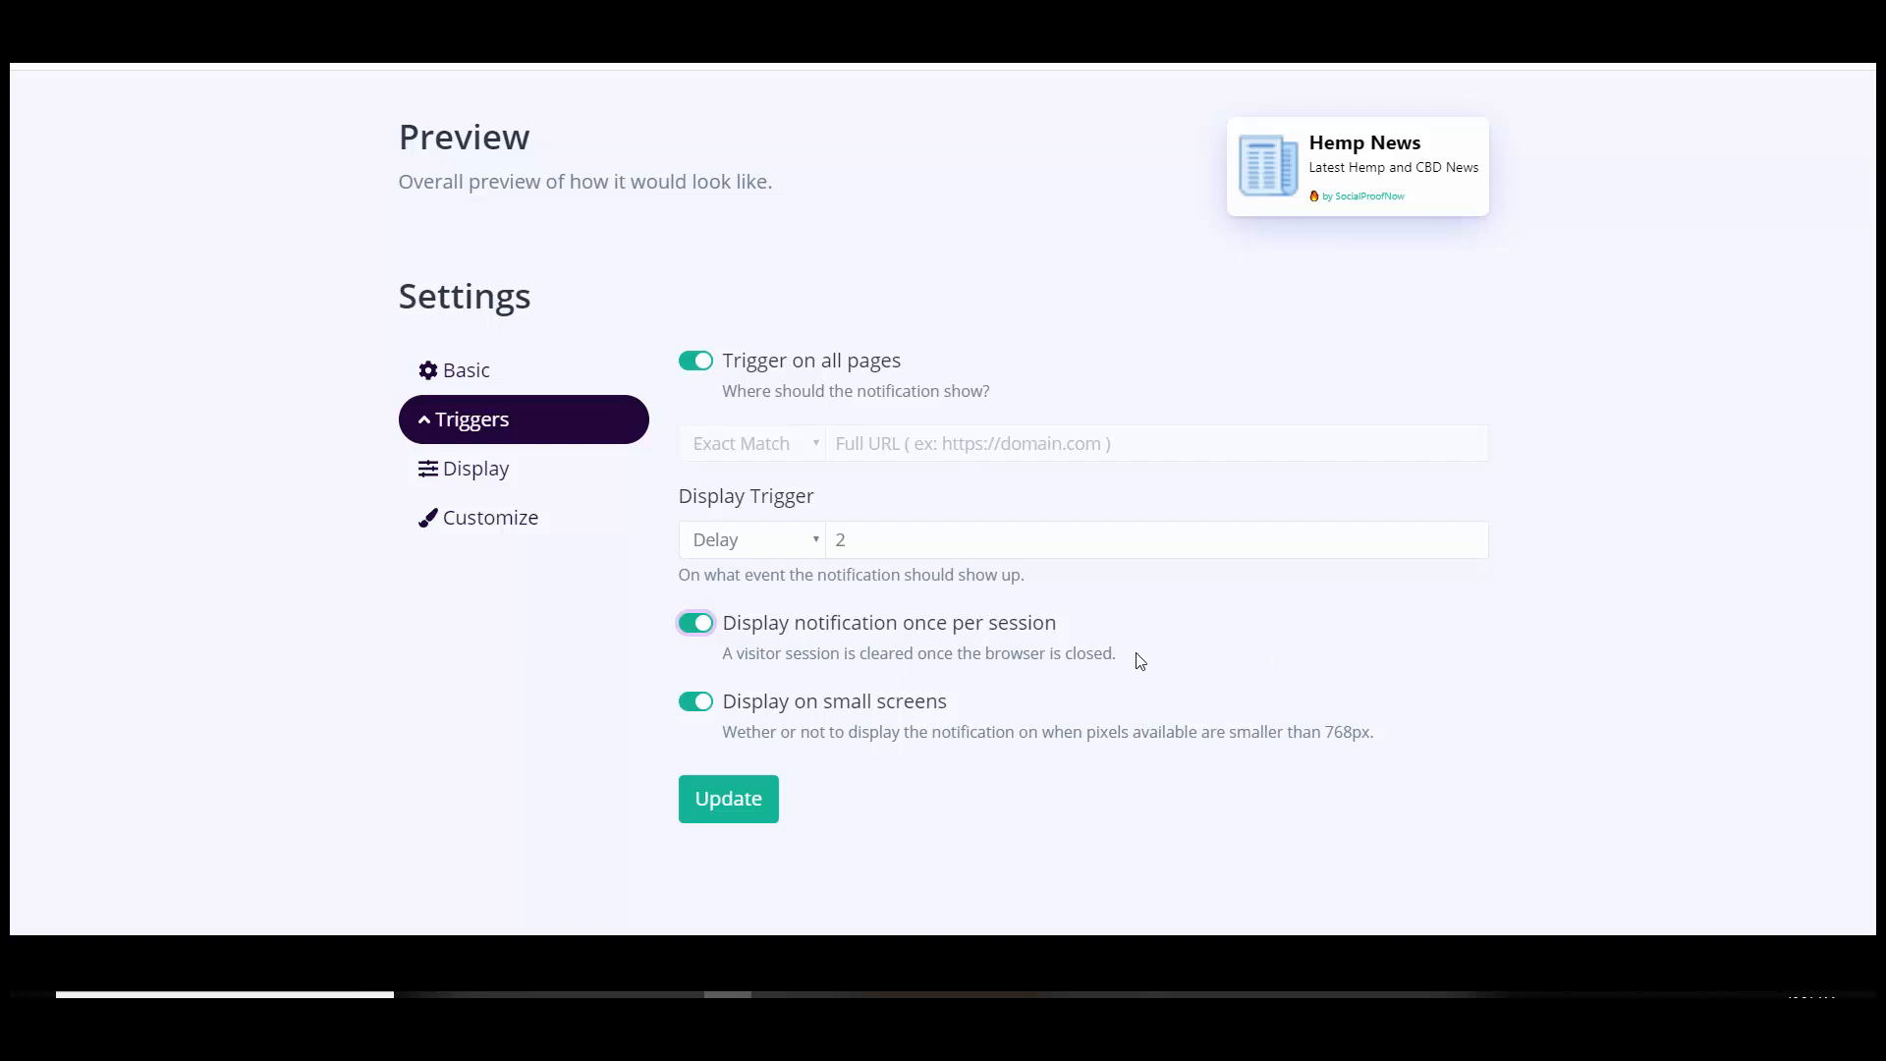
left_click(695, 625)
left_click(724, 801)
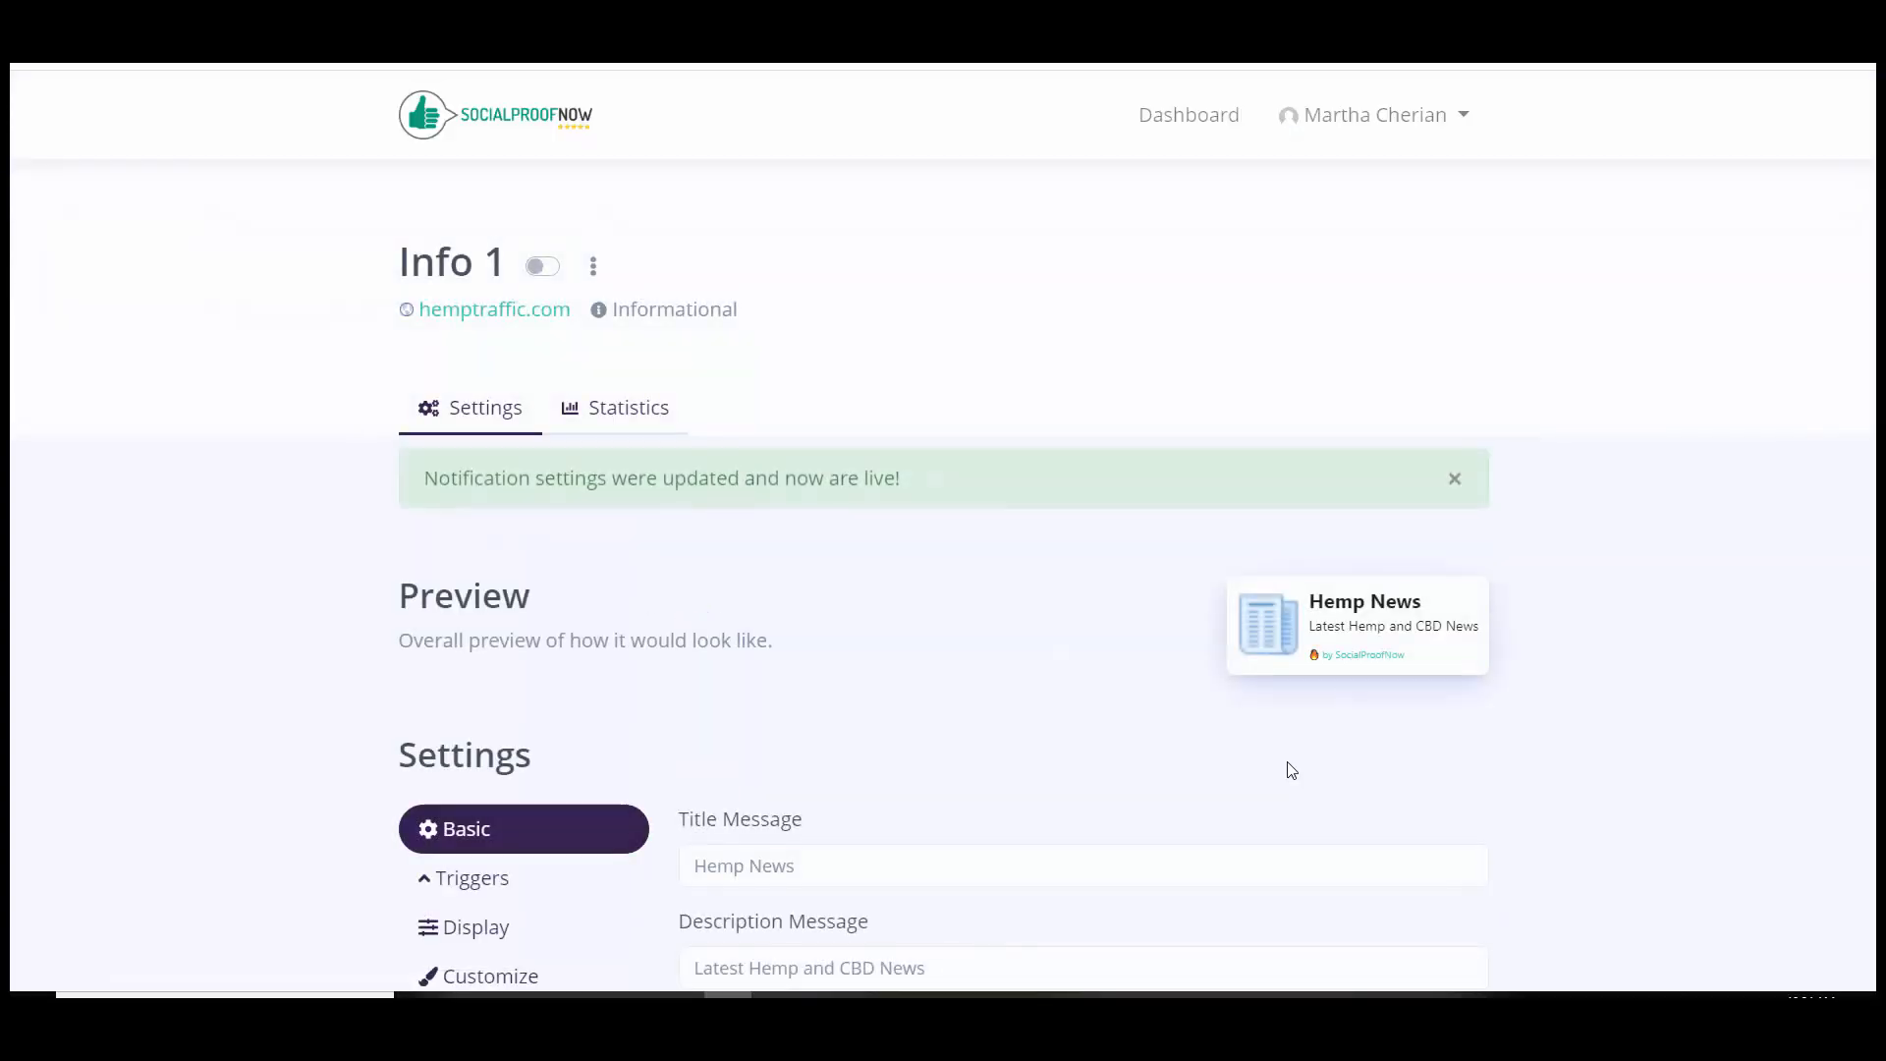
Set the notification's display duration to -1 and choose Bottom Left as its display position.
scroll(1060, 441, "down", 6)
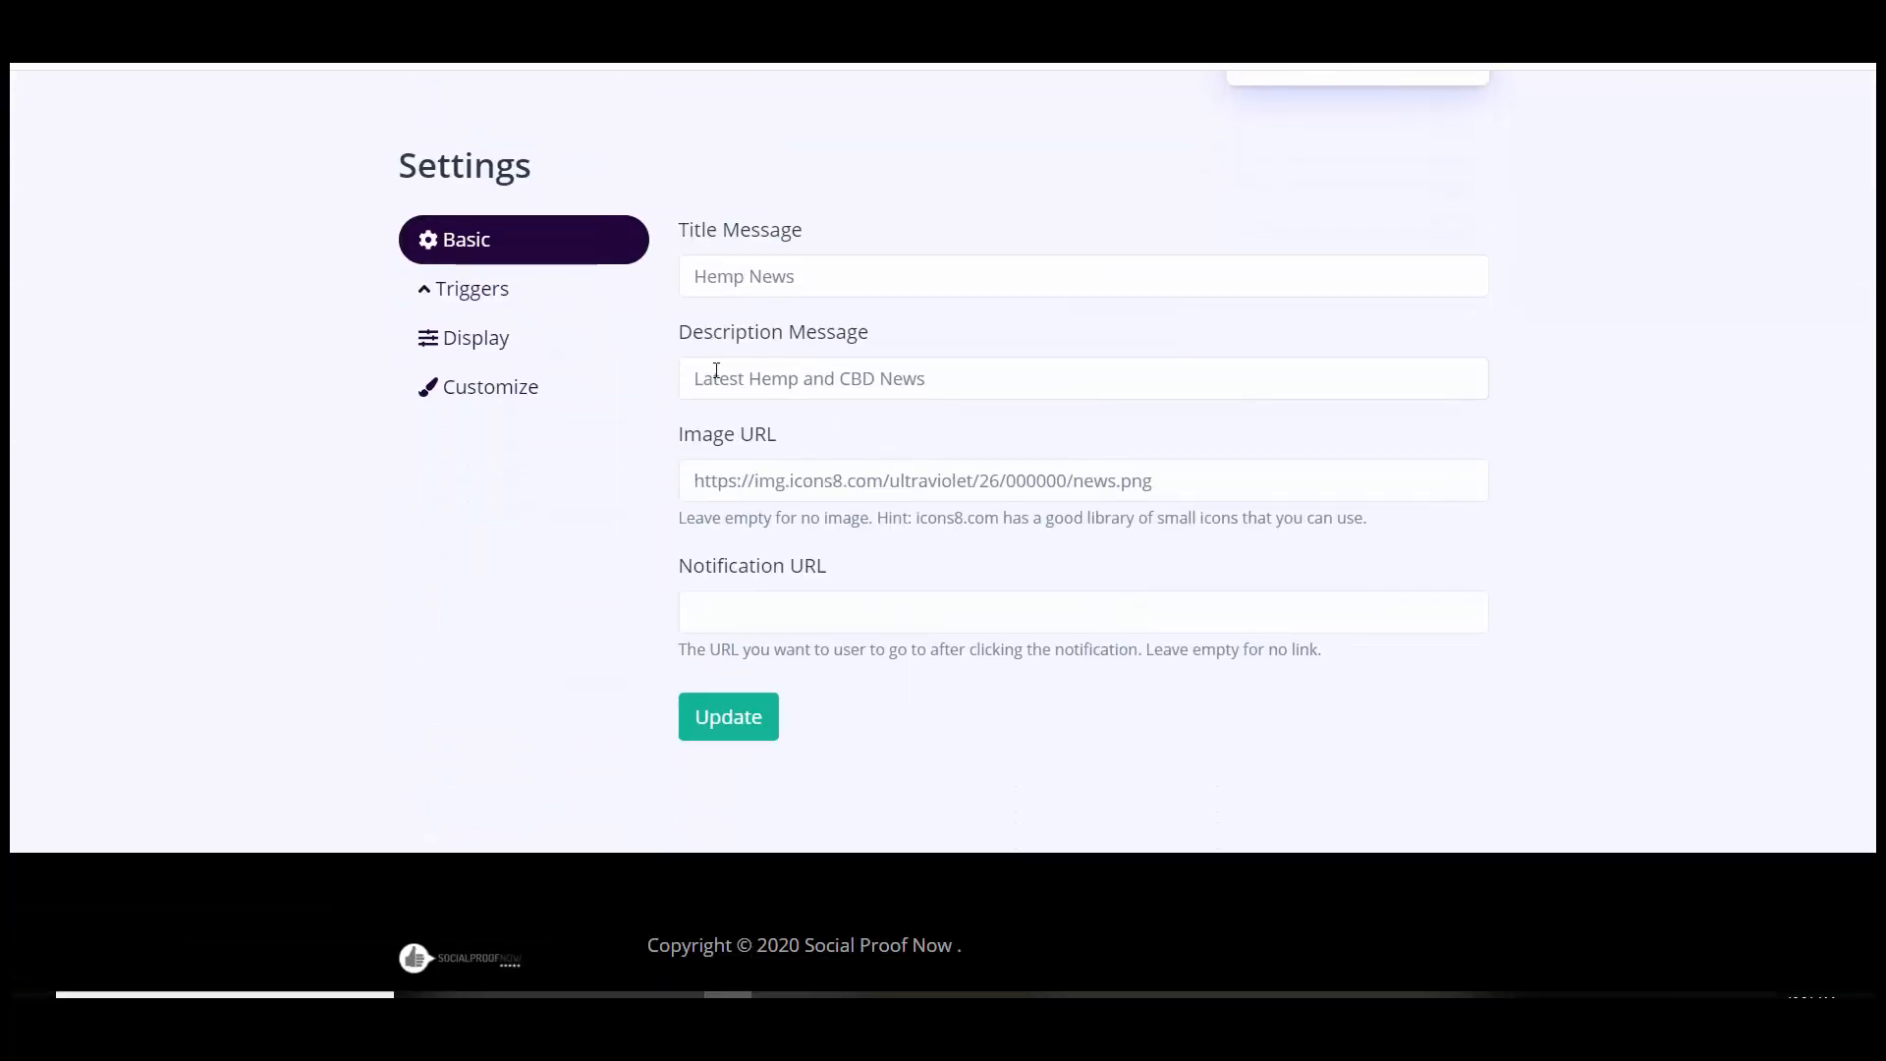
left_click(476, 344)
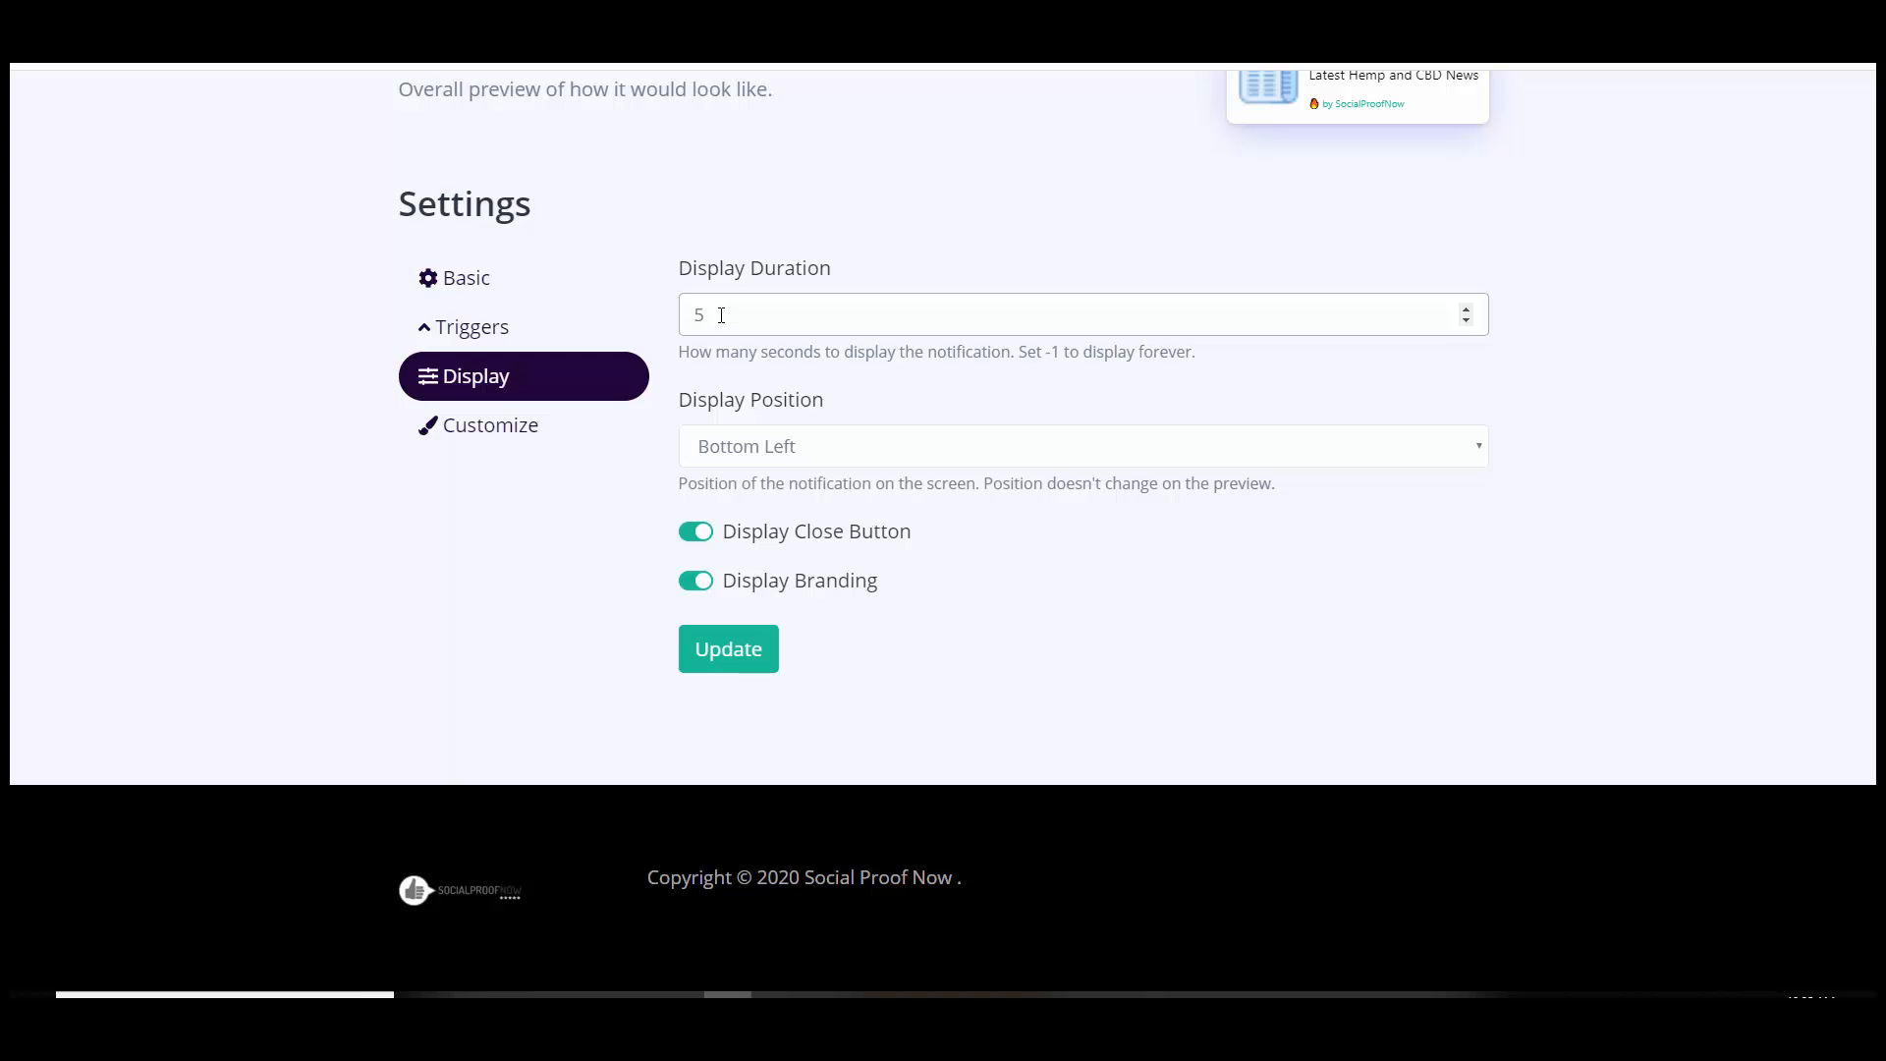
left_click(1467, 309)
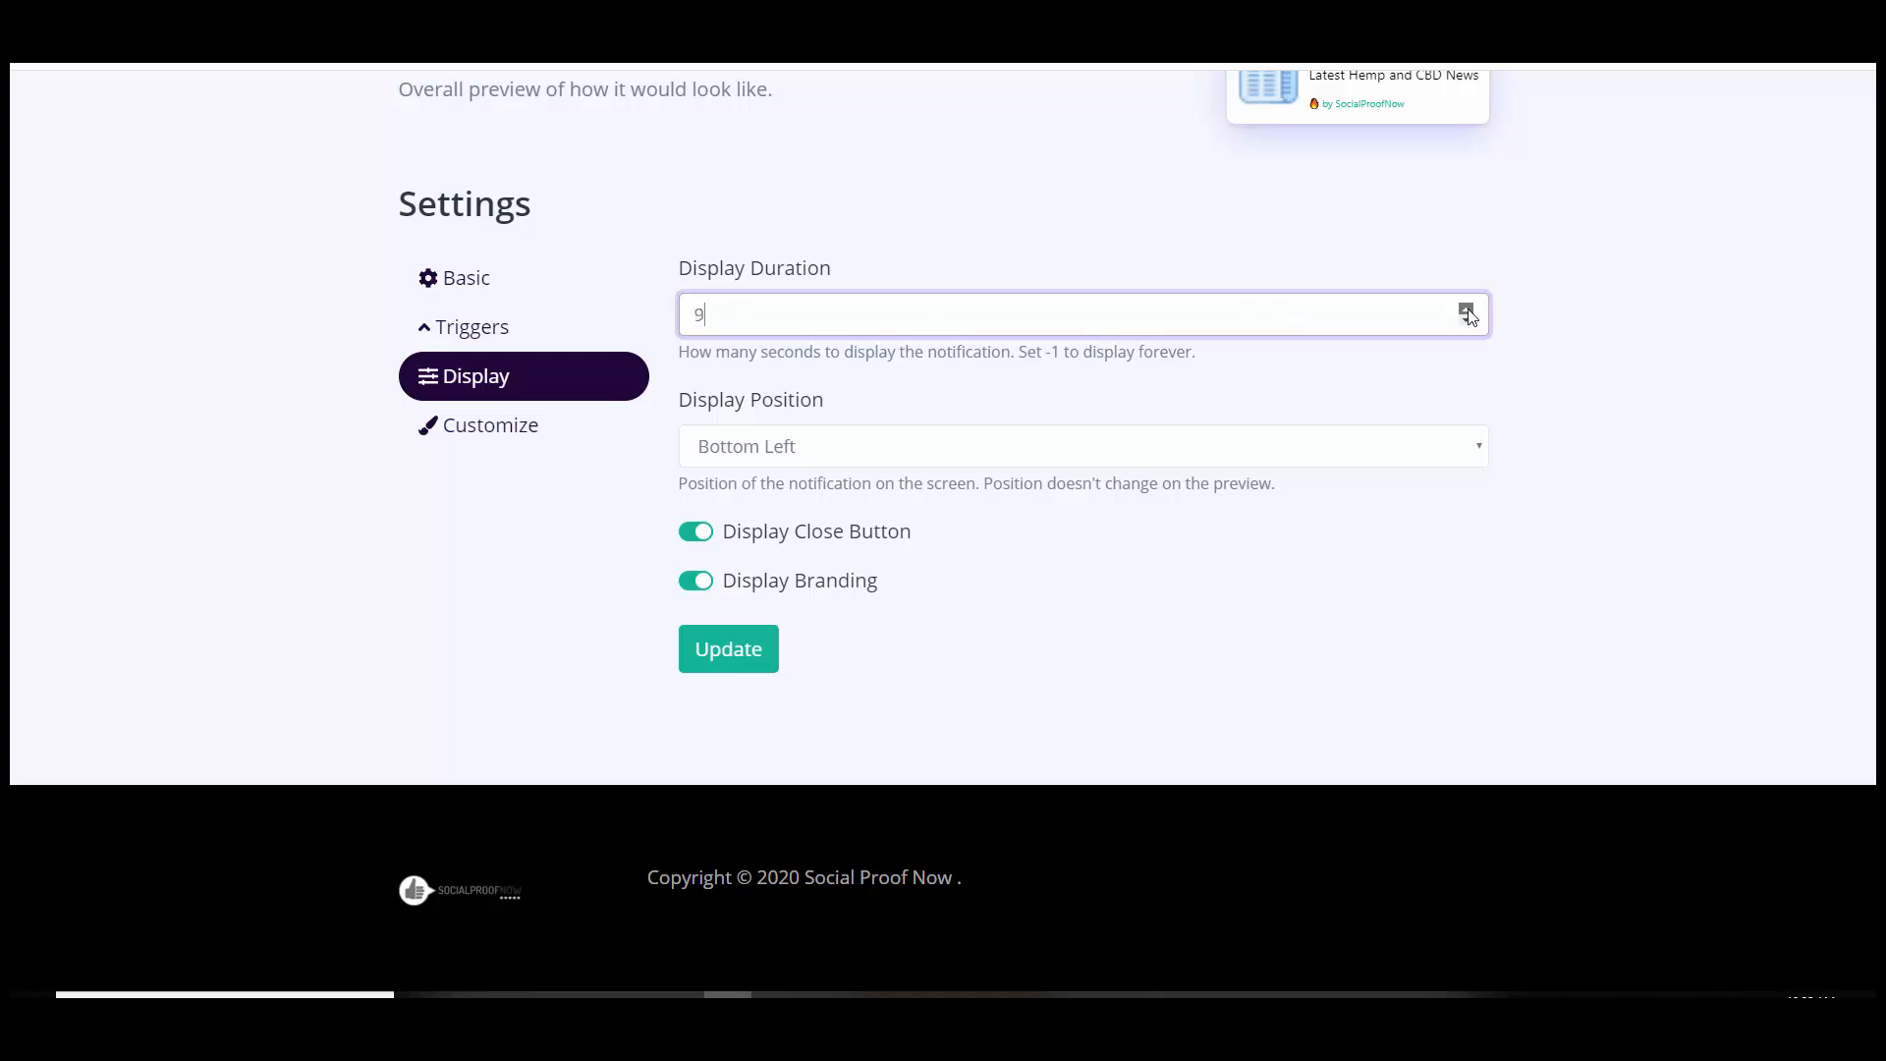
left_click(1467, 309)
left_click(1467, 311)
left_click(1465, 321)
left_click_drag(744, 307, 295, 350)
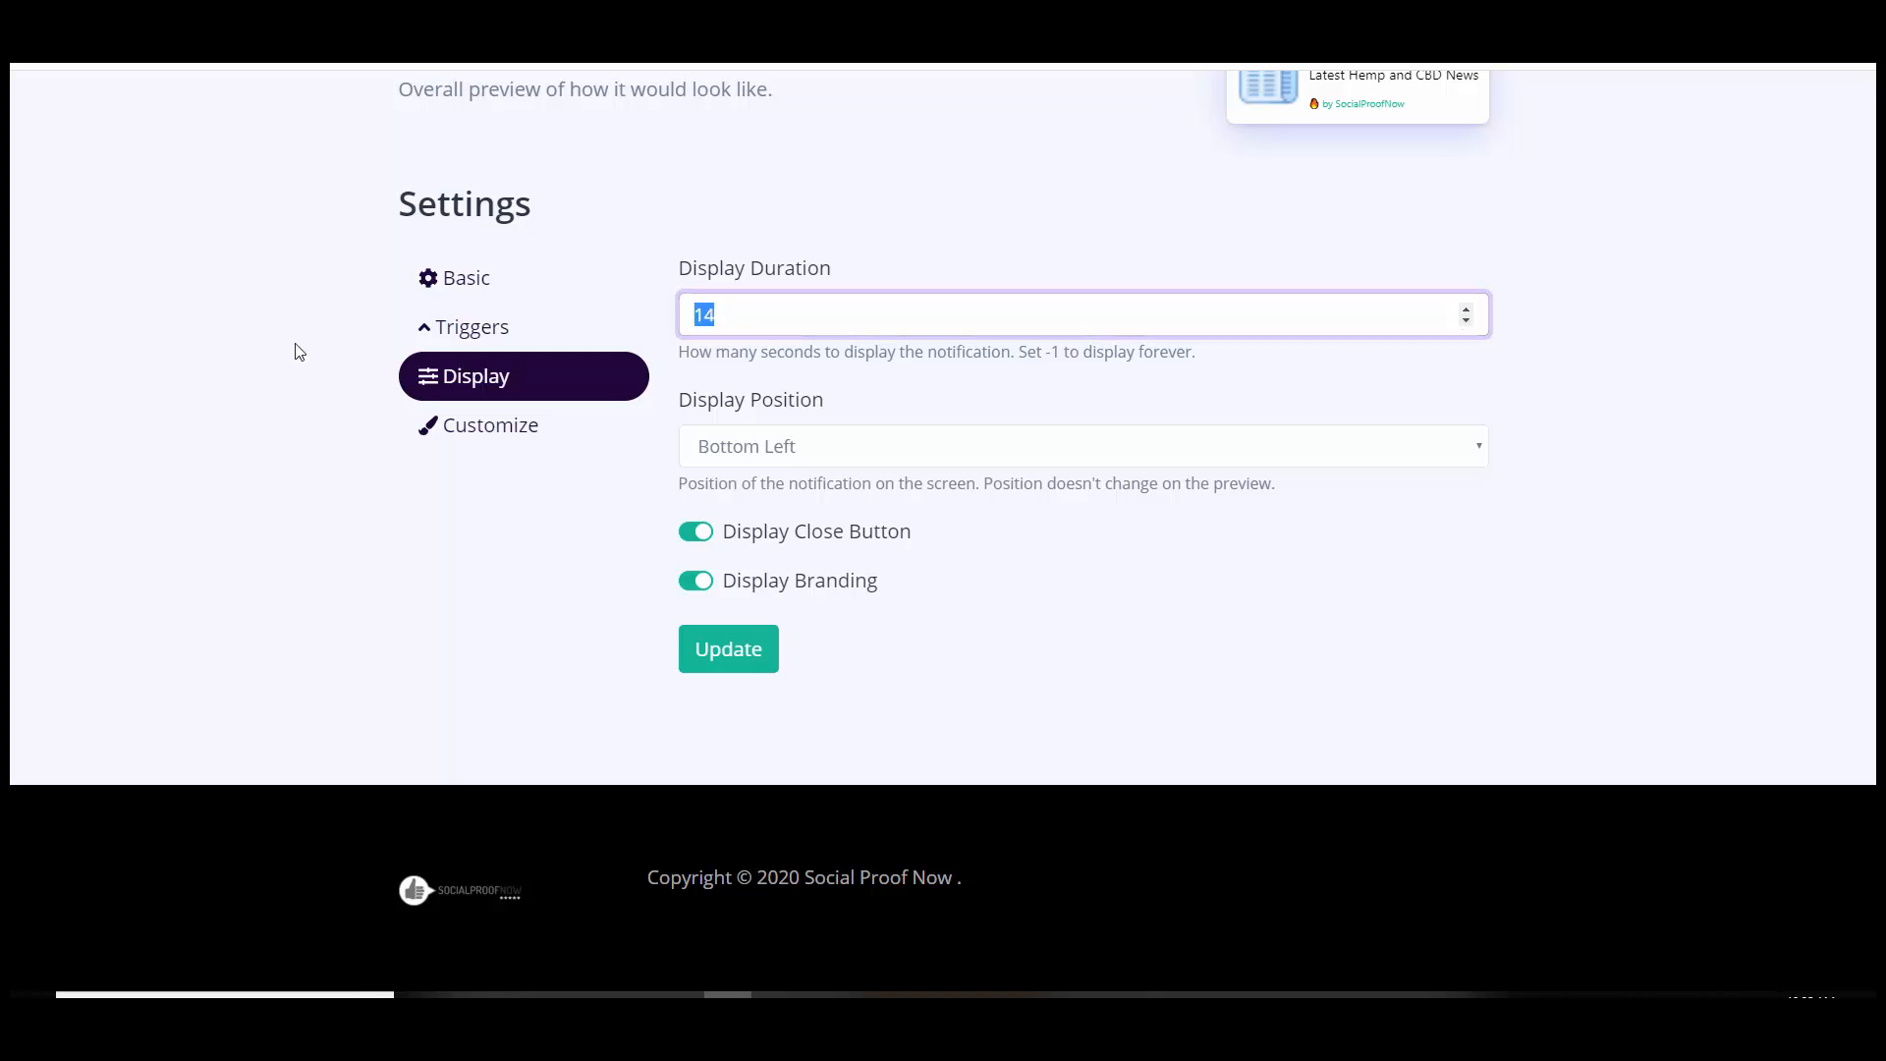
type("60")
left_click_drag(727, 312, 654, 322)
type("-")
left_click(939, 457)
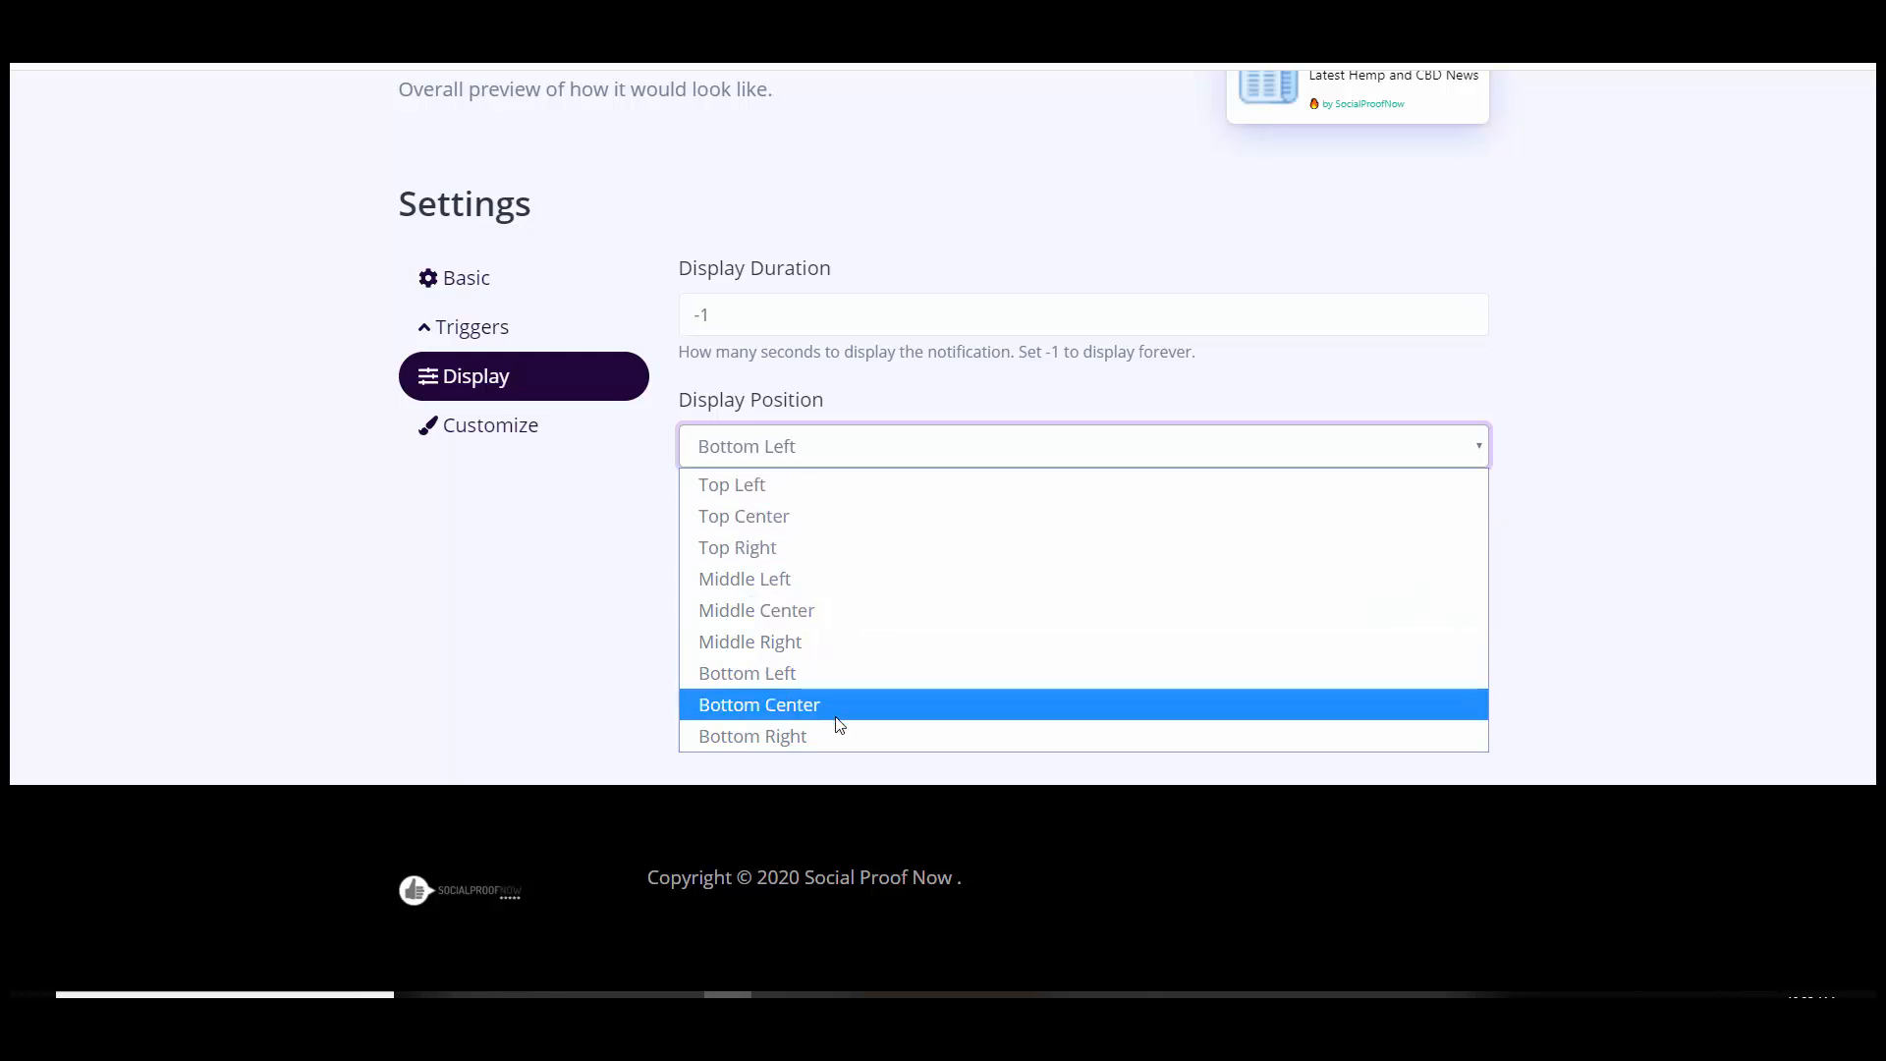
left_click(725, 674)
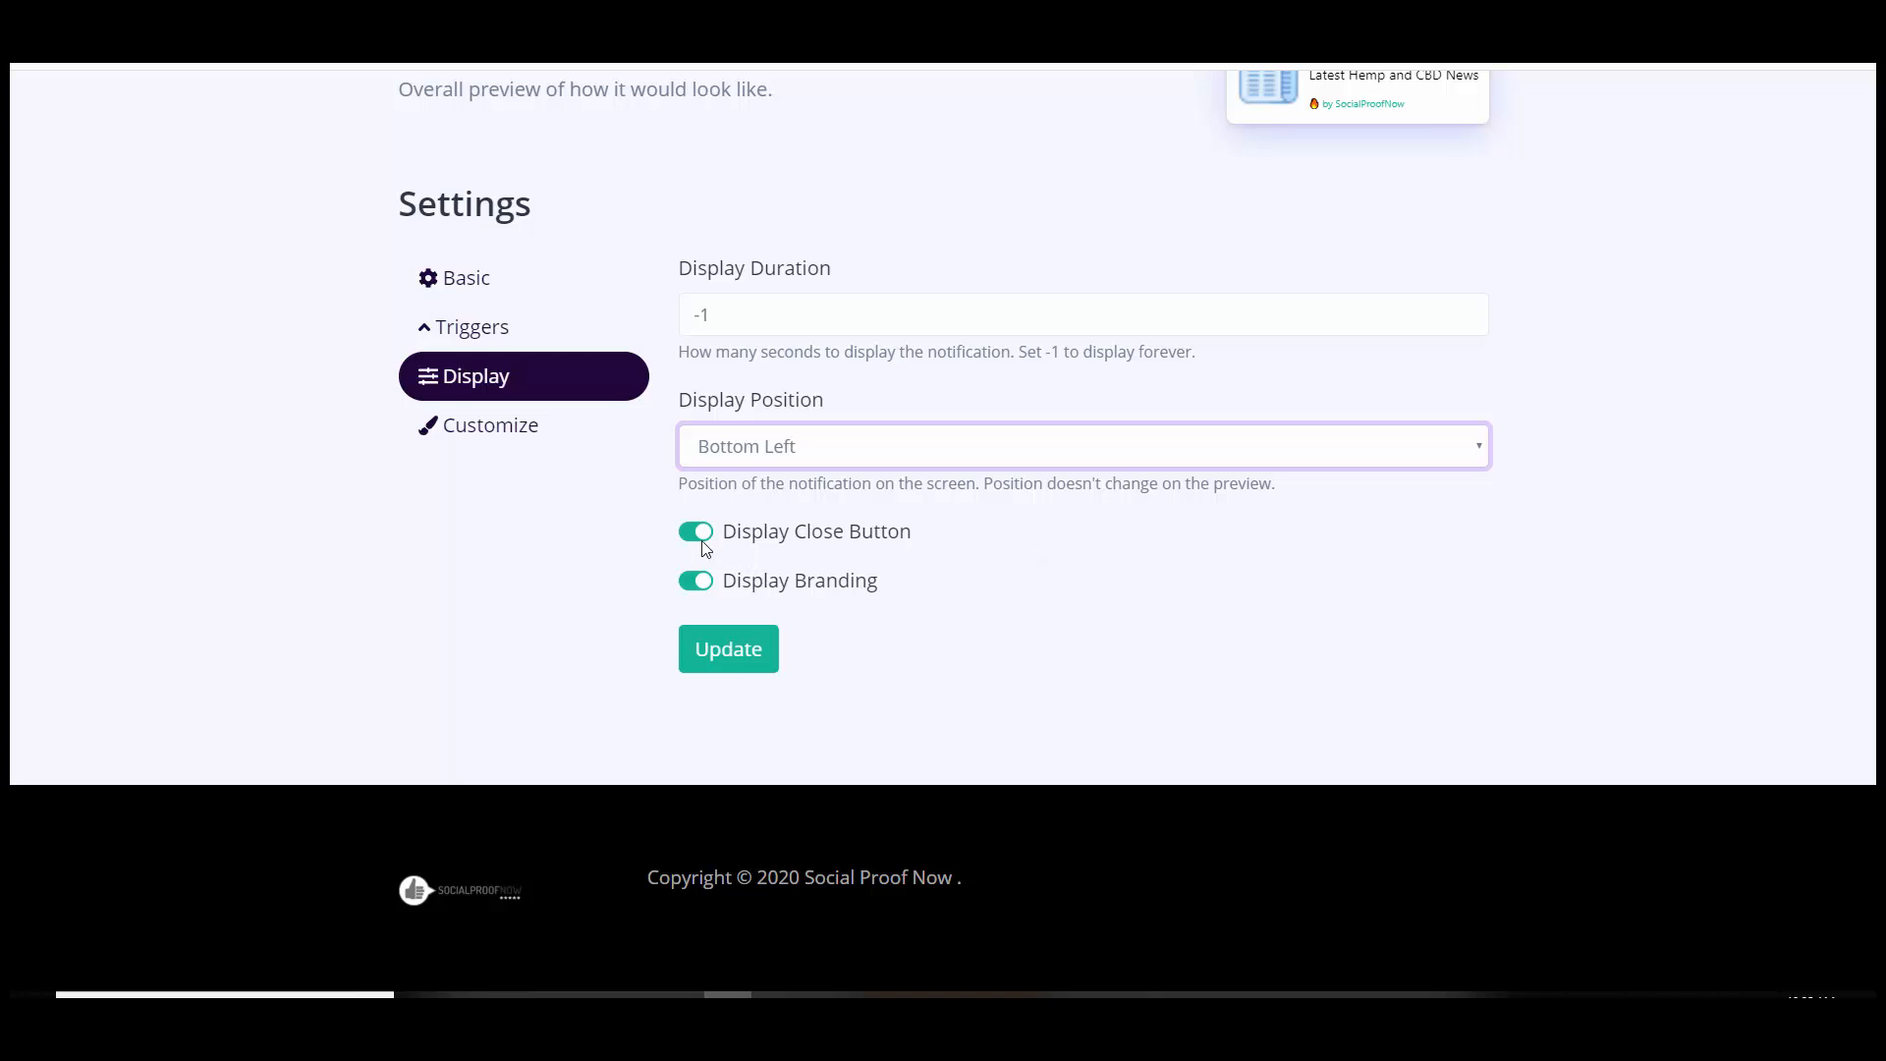
Keep Display Close Button enabled, turn off Display Branding, and update the notification.
scroll(1473, 565, "up", 2)
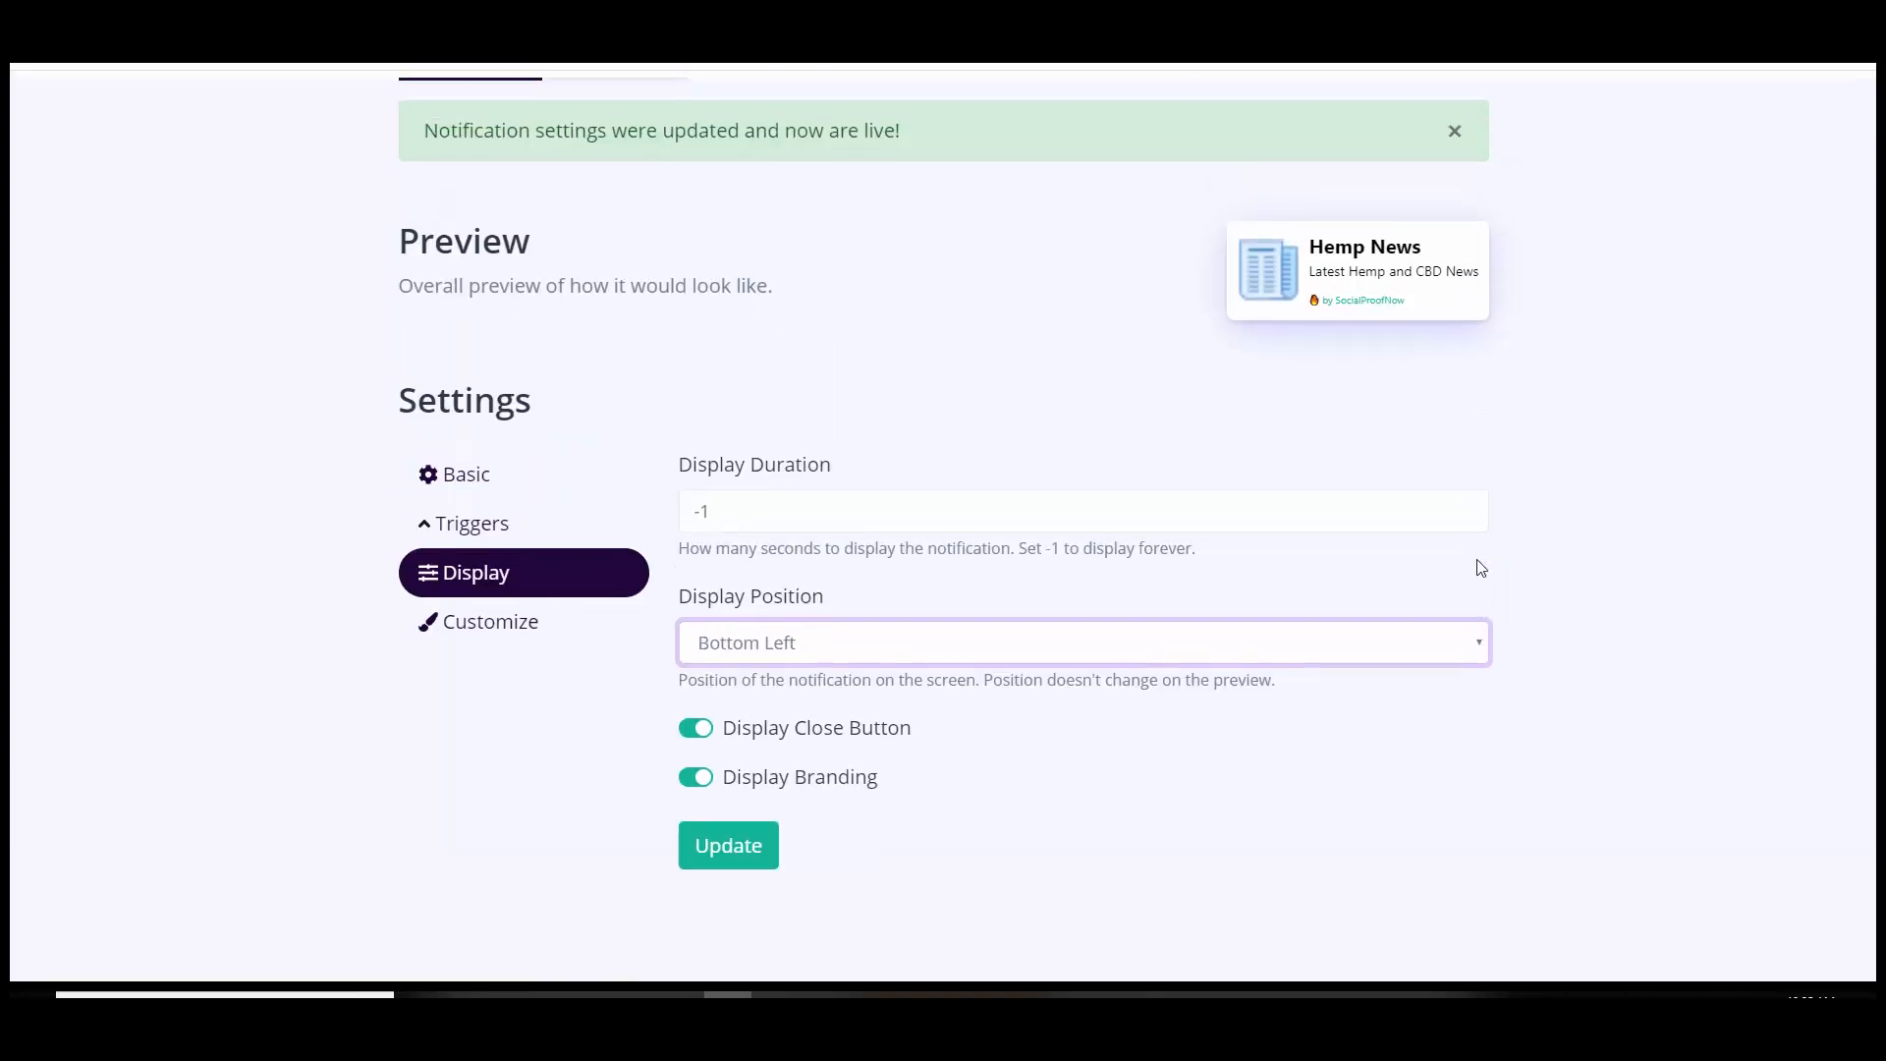
left_click(699, 730)
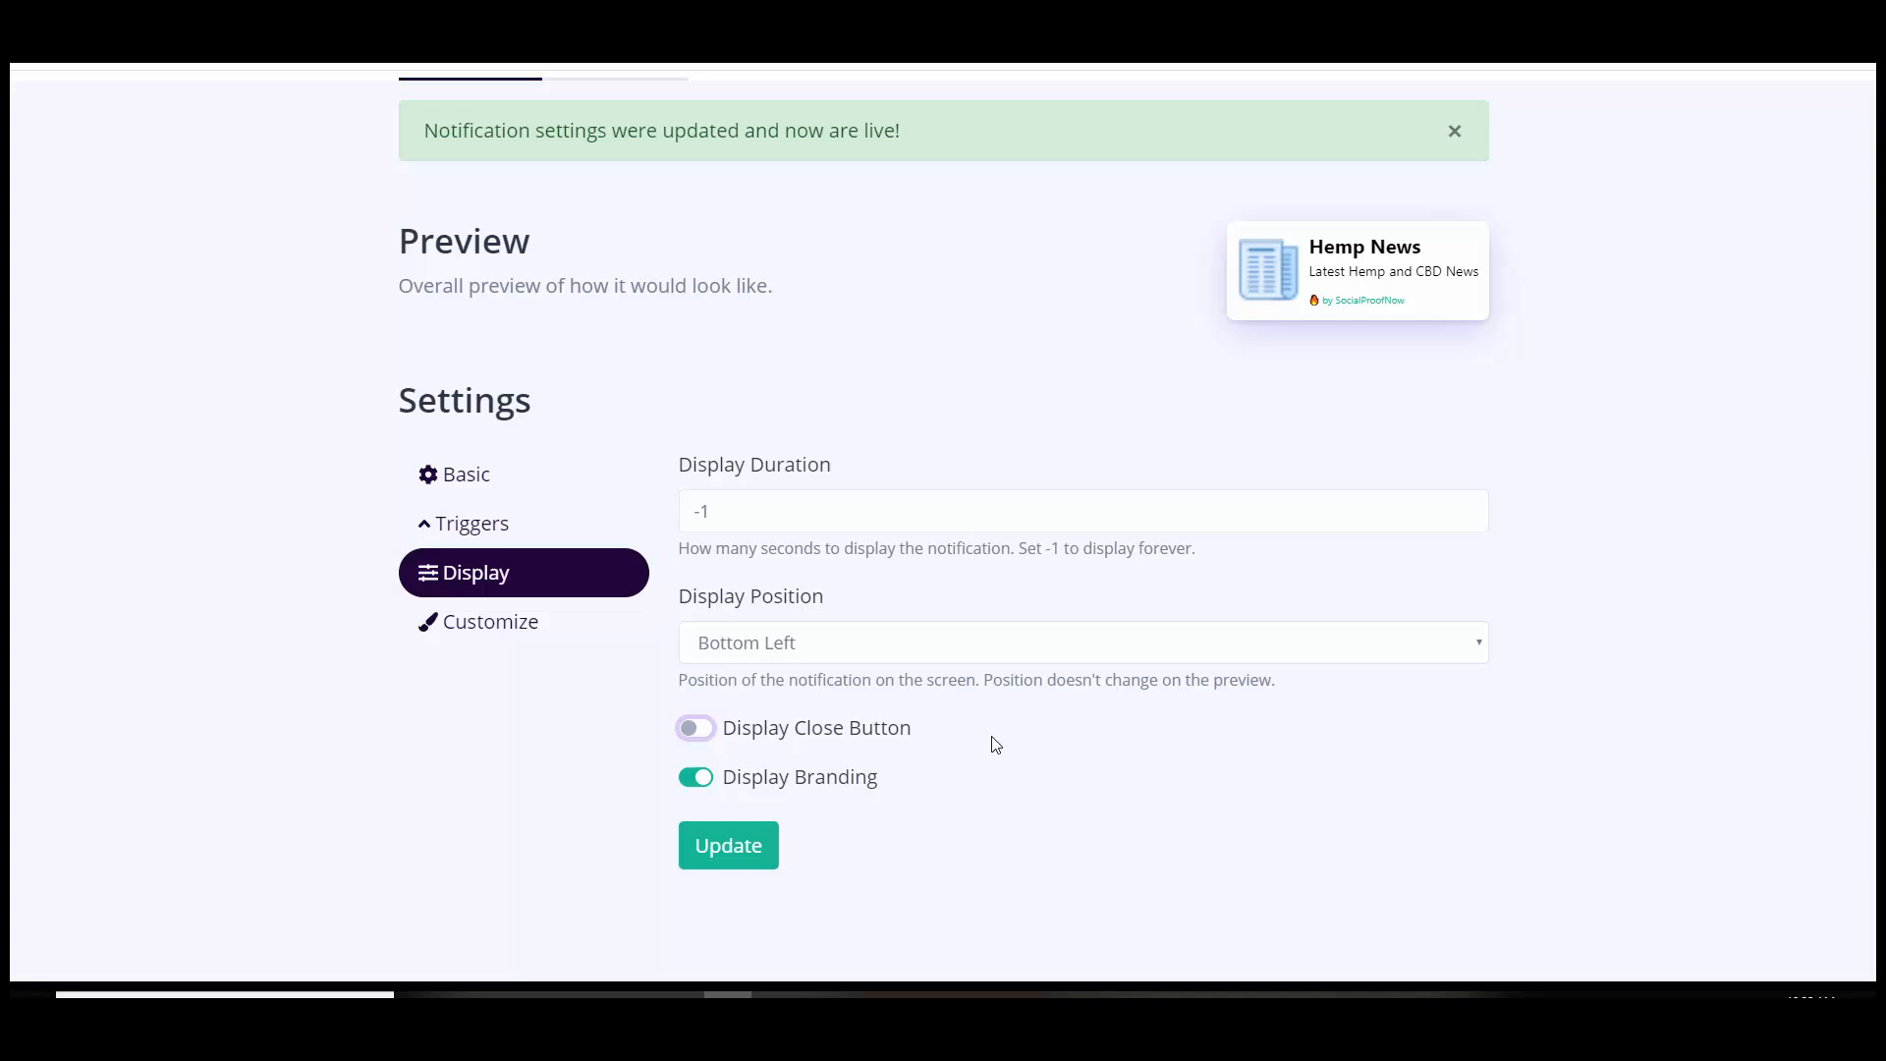
left_click(697, 731)
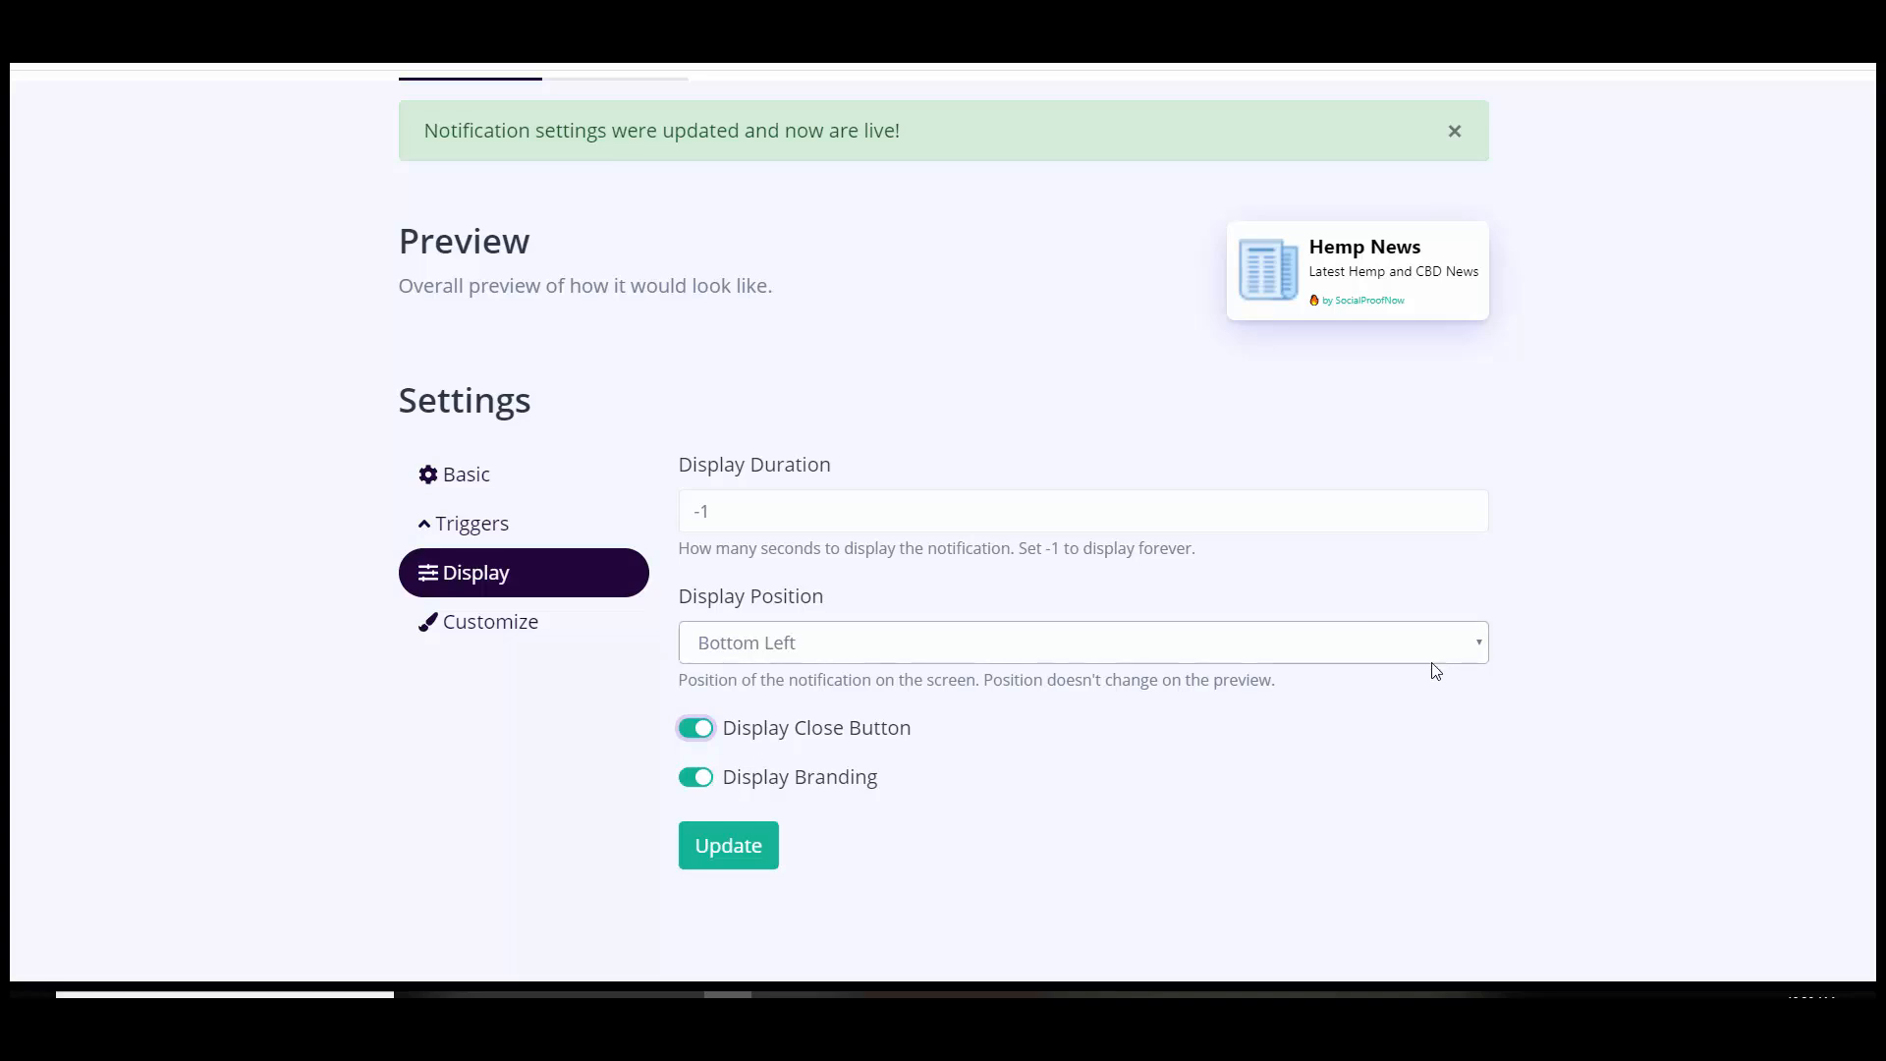
left_click(695, 777)
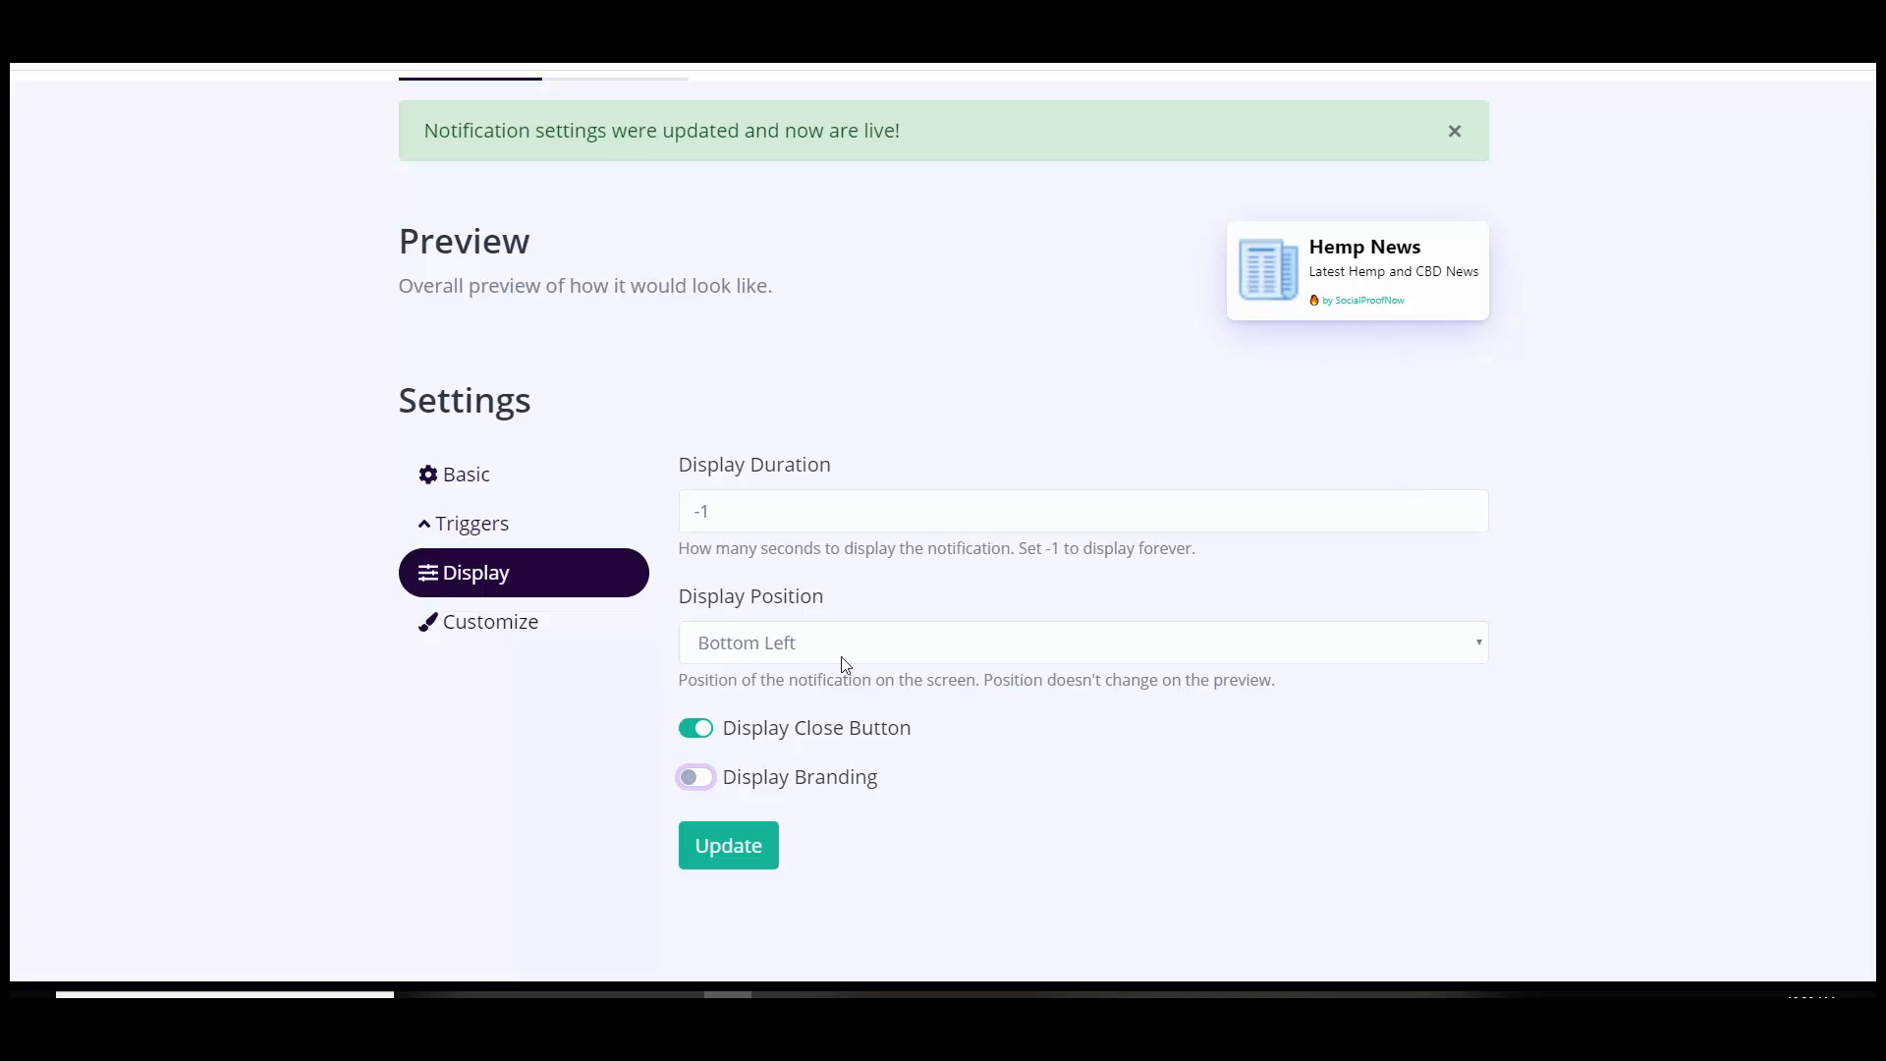
left_click(761, 841)
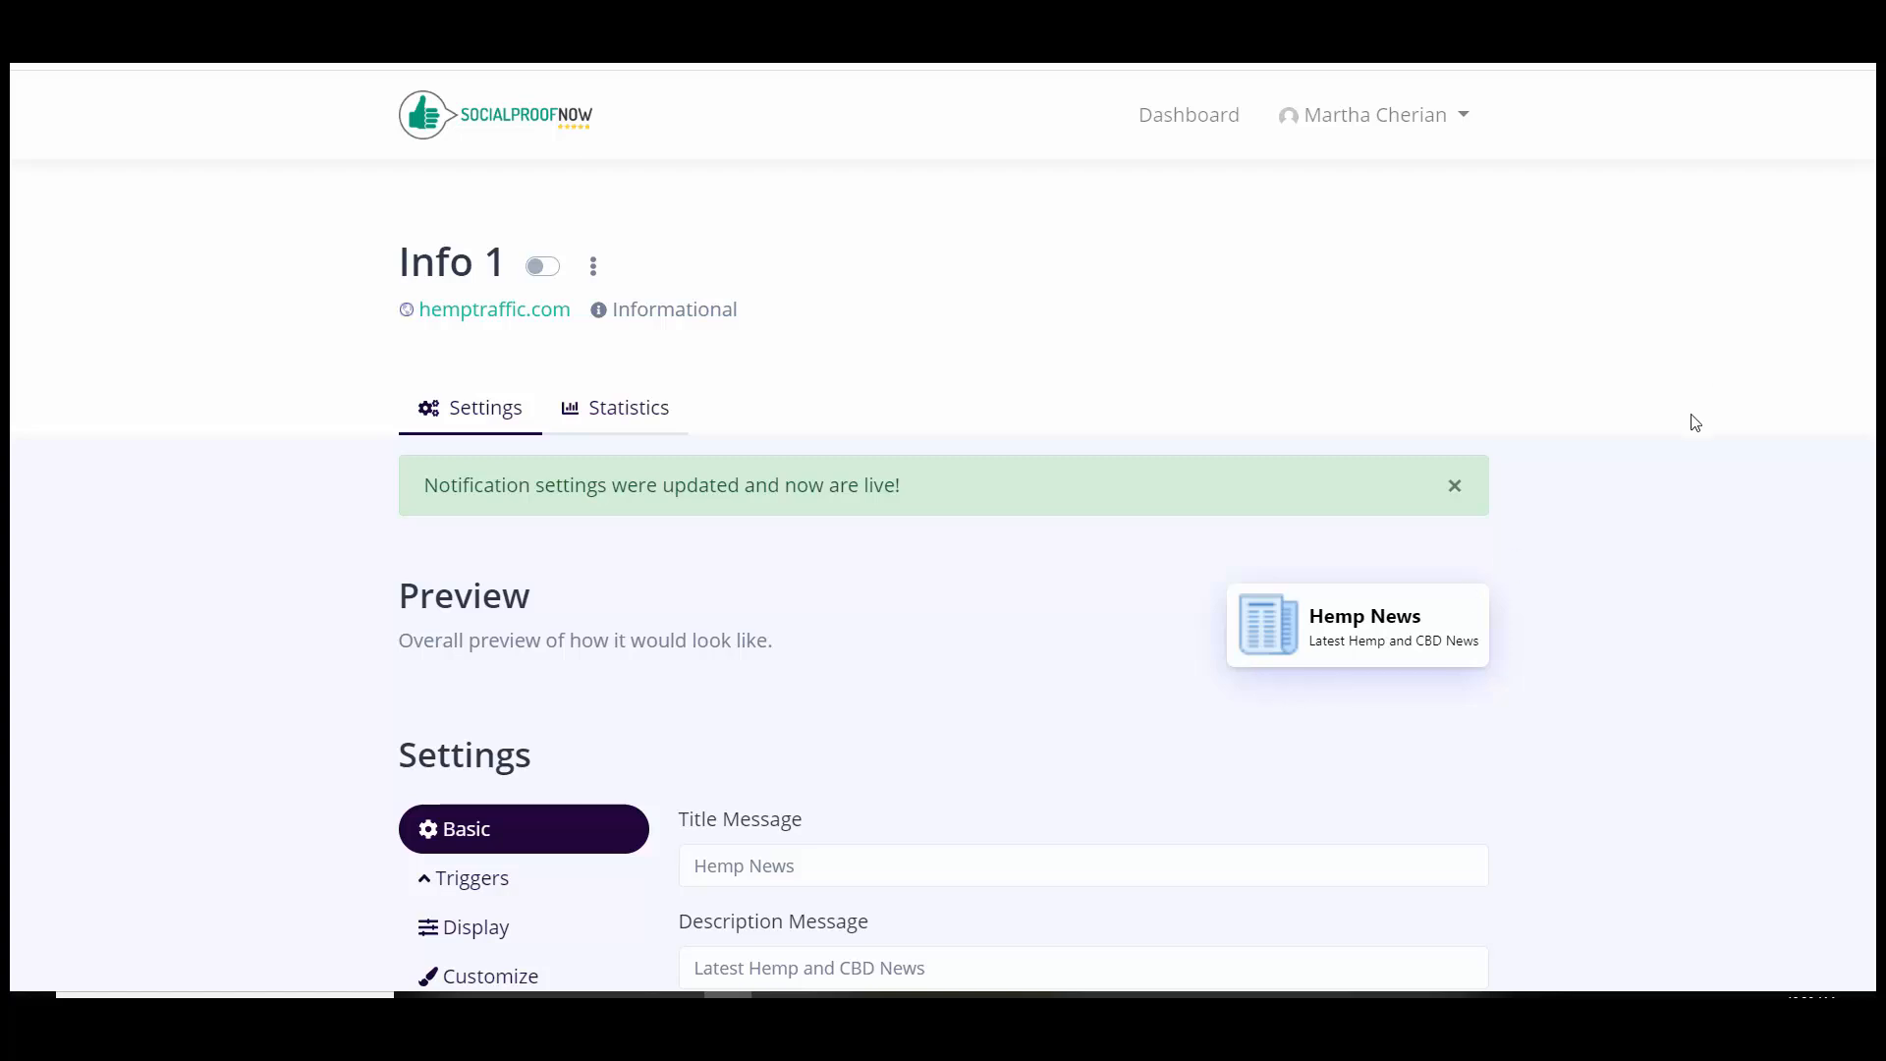
Turn Display Branding back on in the display settings and update the notification.
scroll(1665, 511, "down", 2)
scroll(1402, 674, "down", 5)
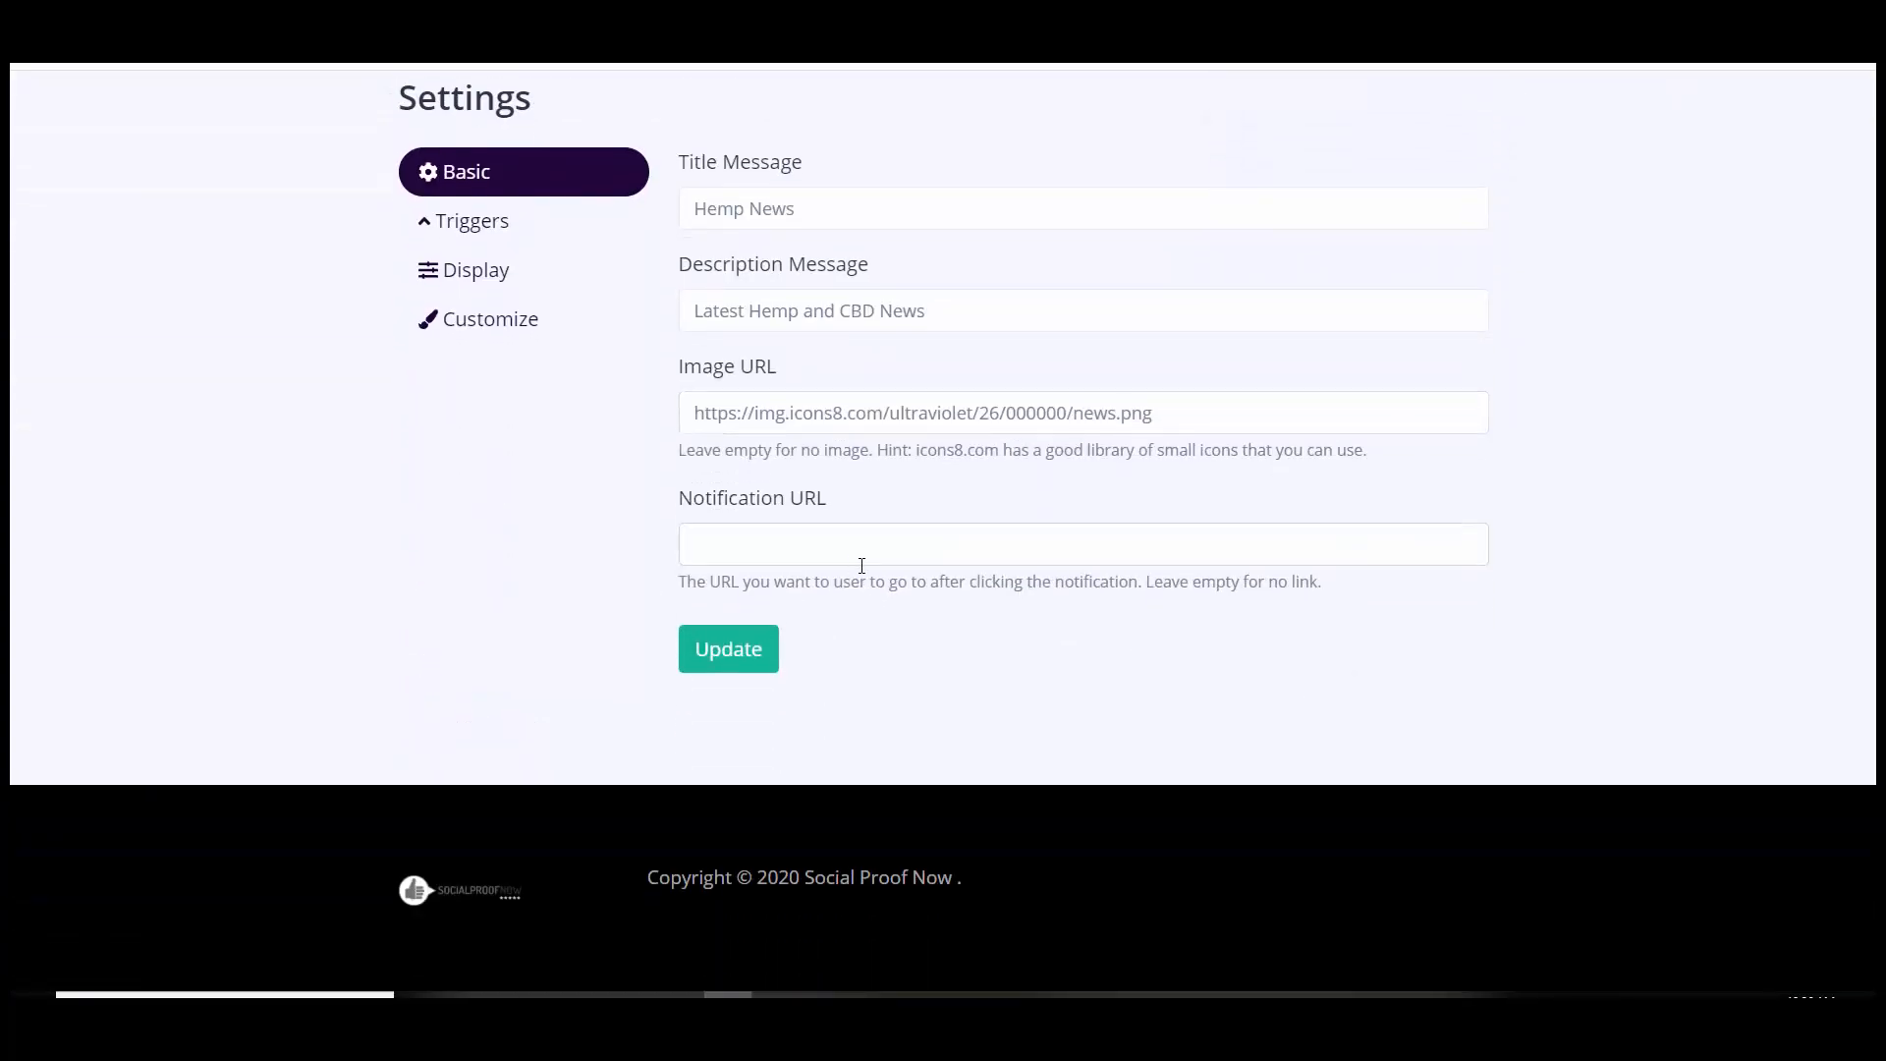
left_click(476, 270)
left_click(699, 582)
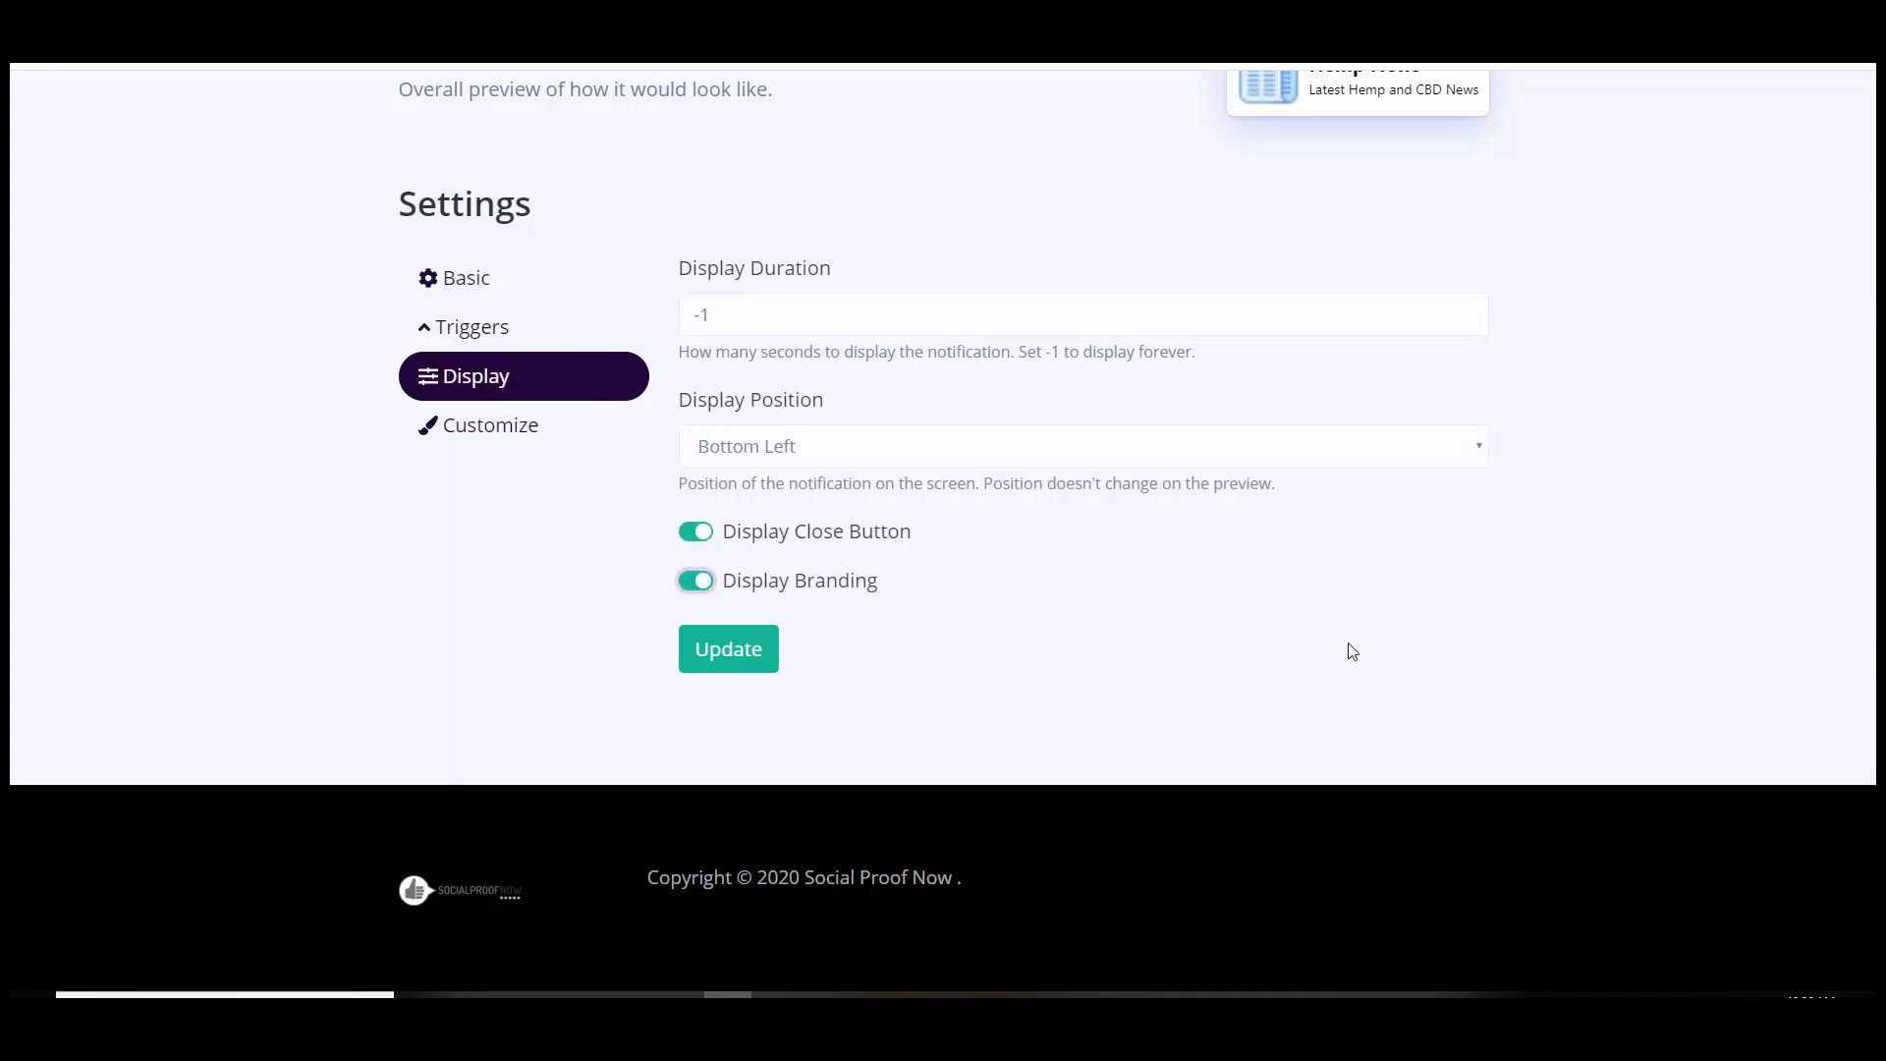
scroll(1414, 689, "up", 1)
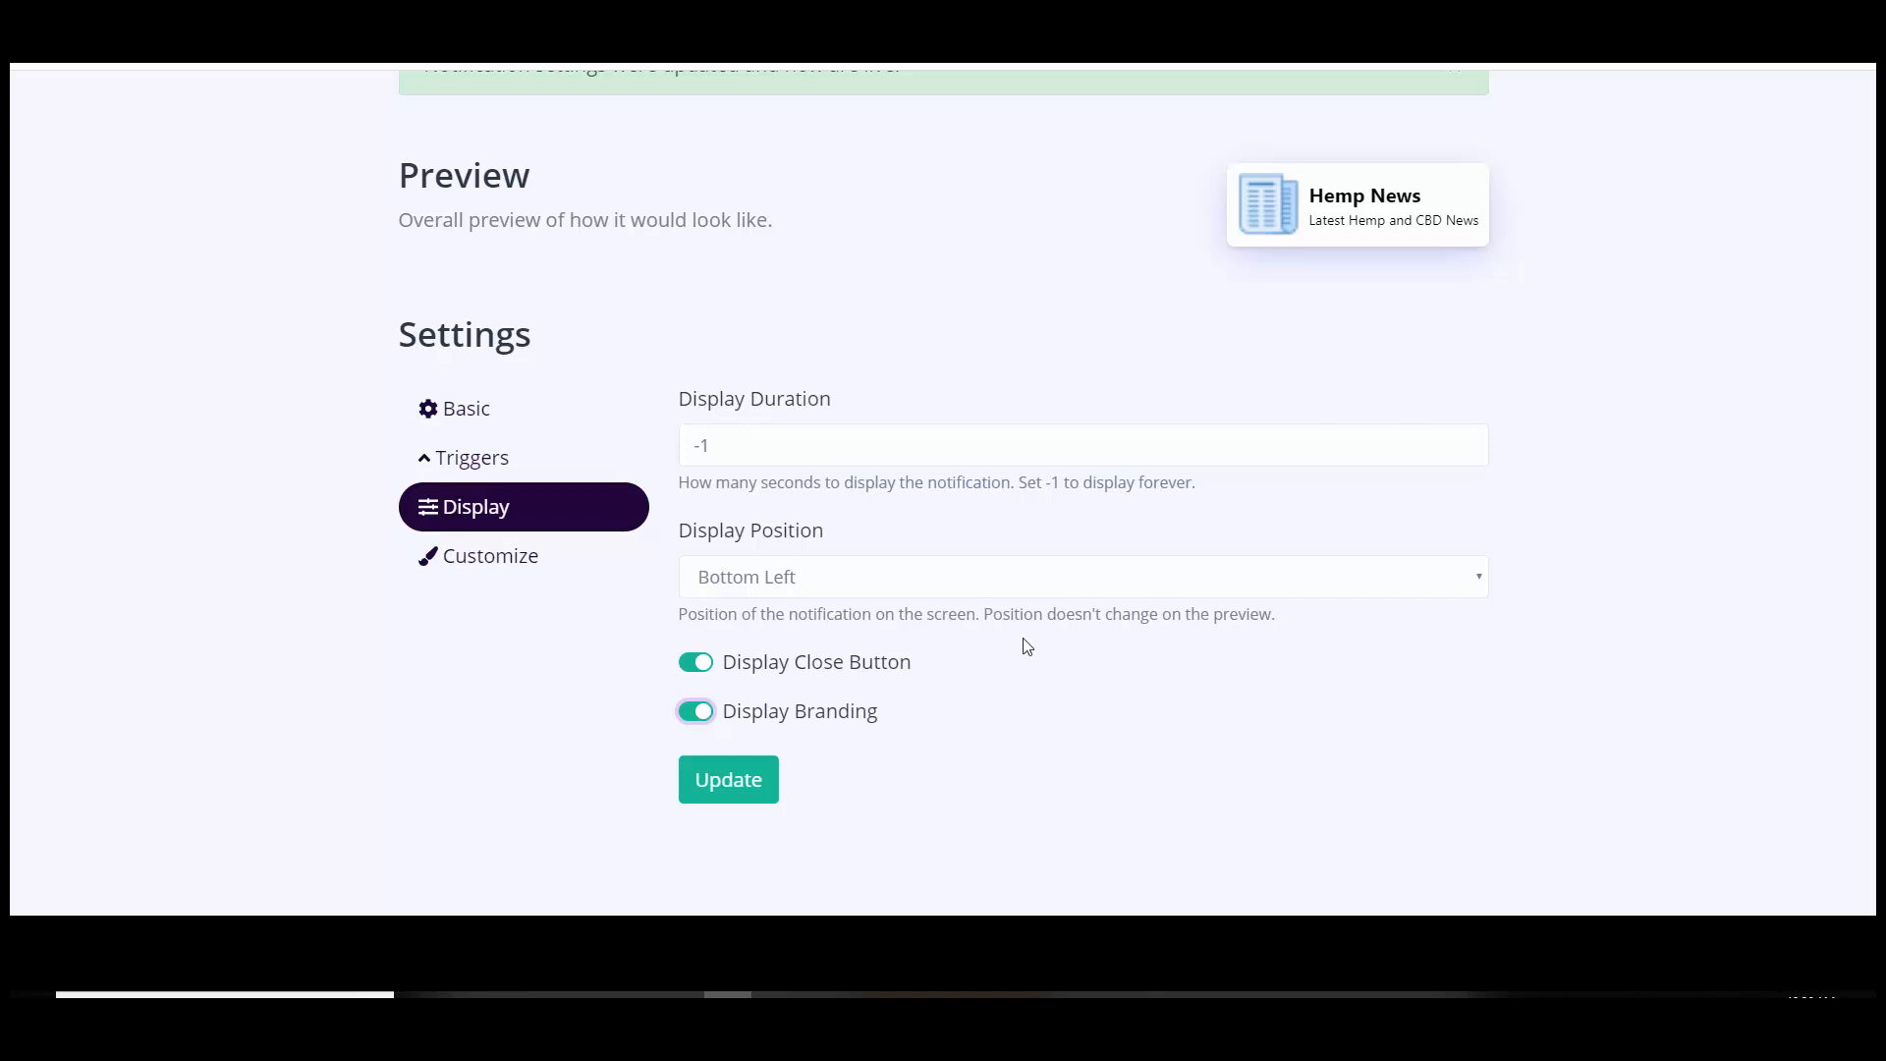
left_click(740, 786)
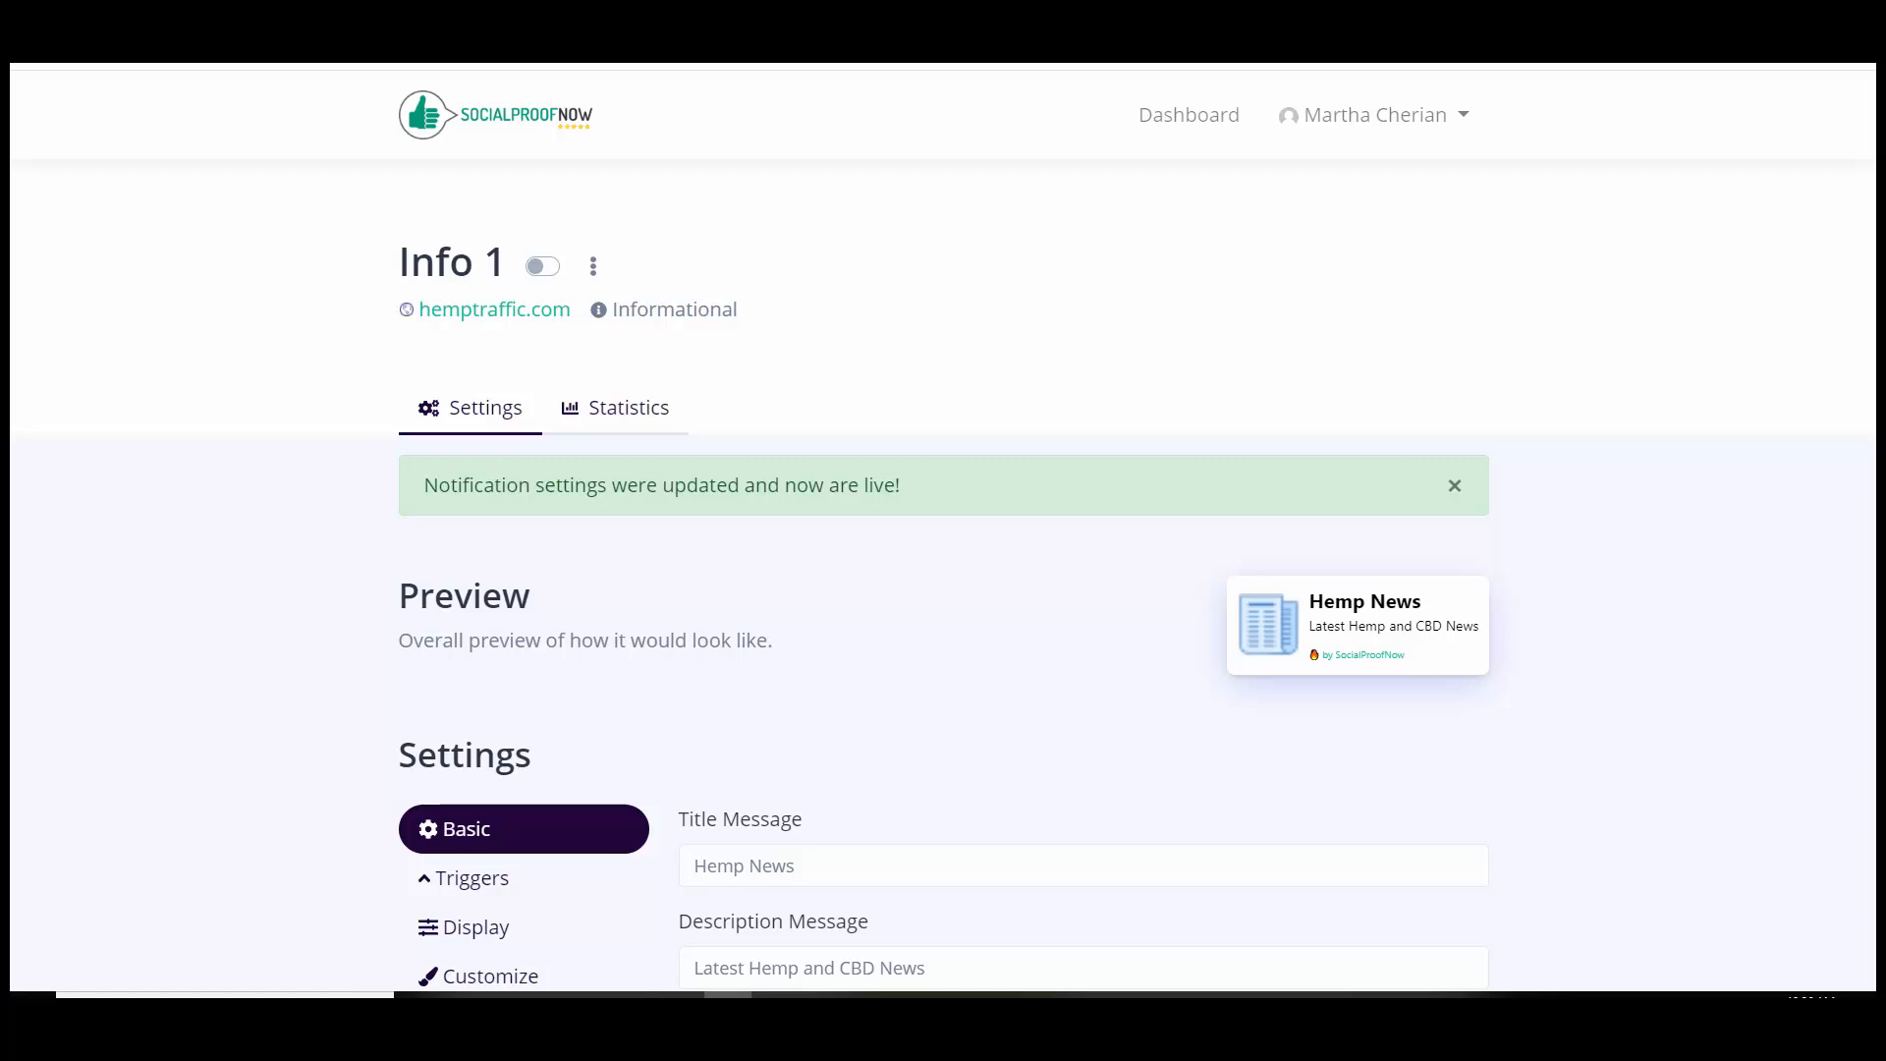
Open the notification's customization settings and save a dark green title color.
scroll(1536, 379, "down", 4)
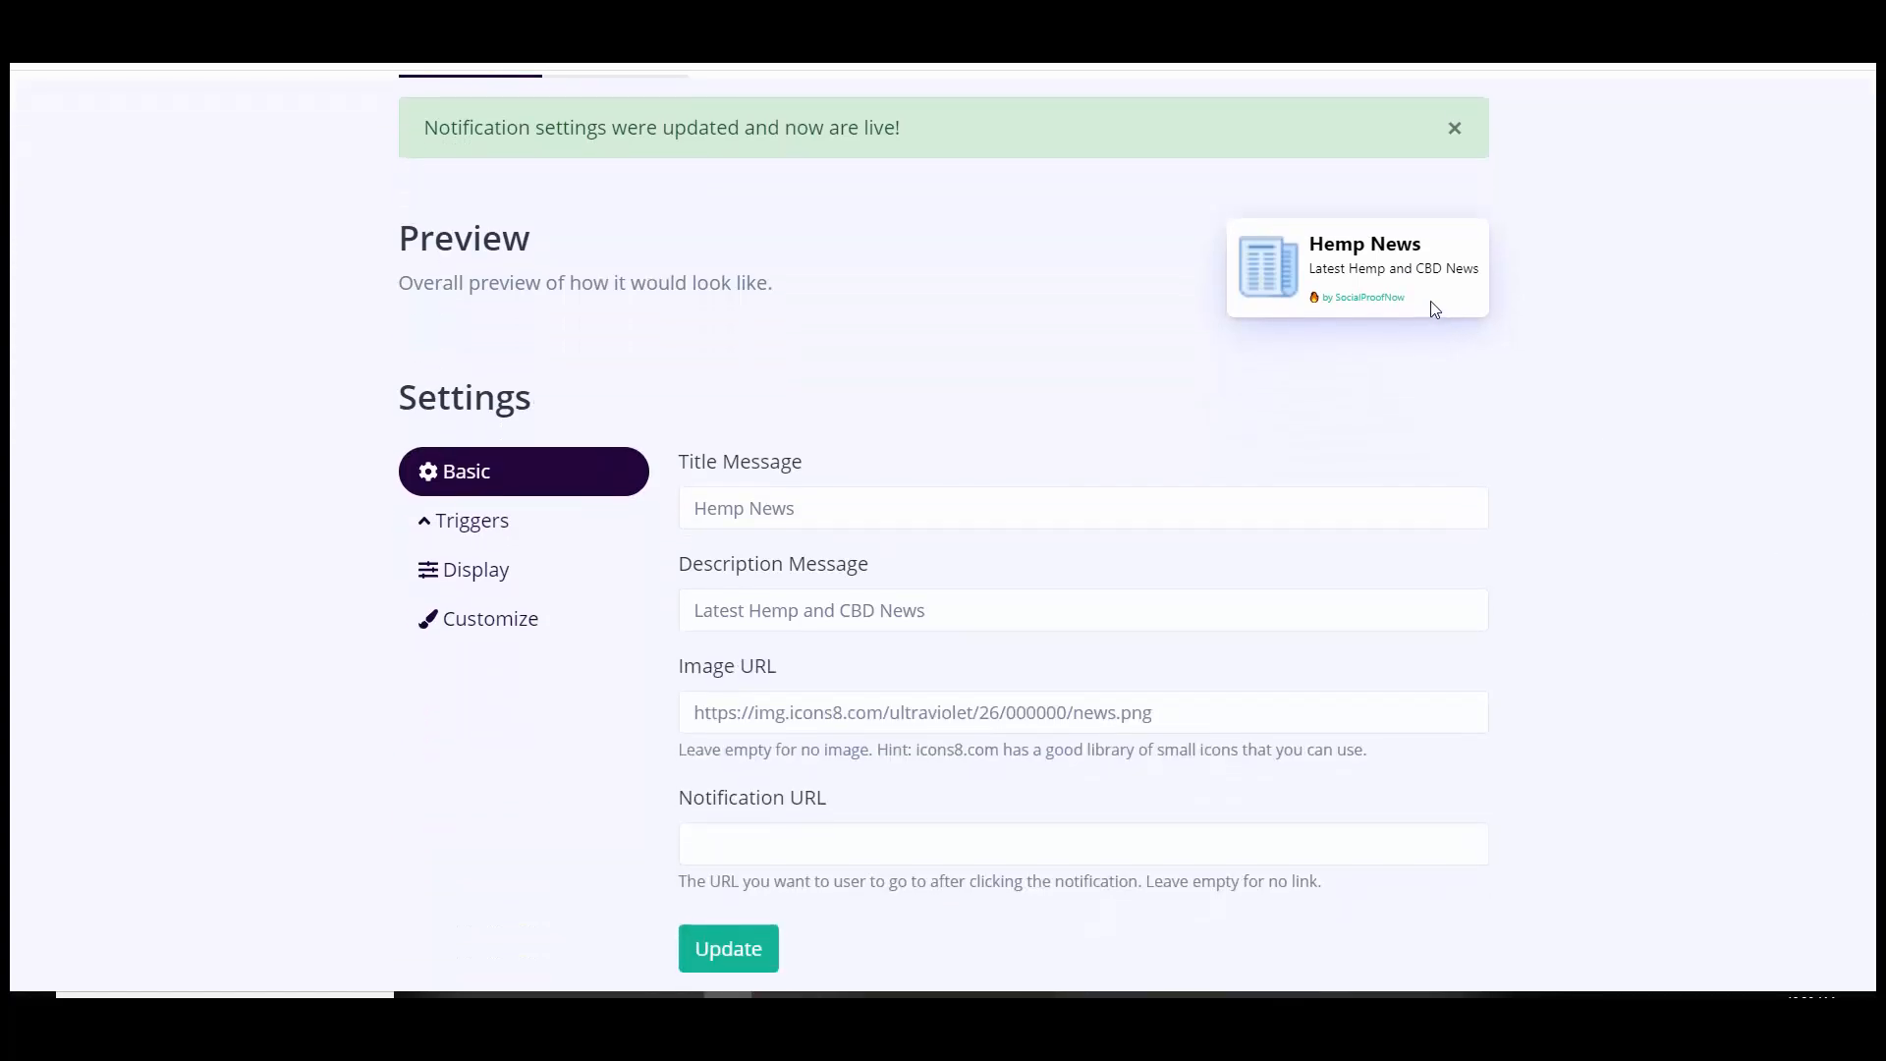
left_click(483, 623)
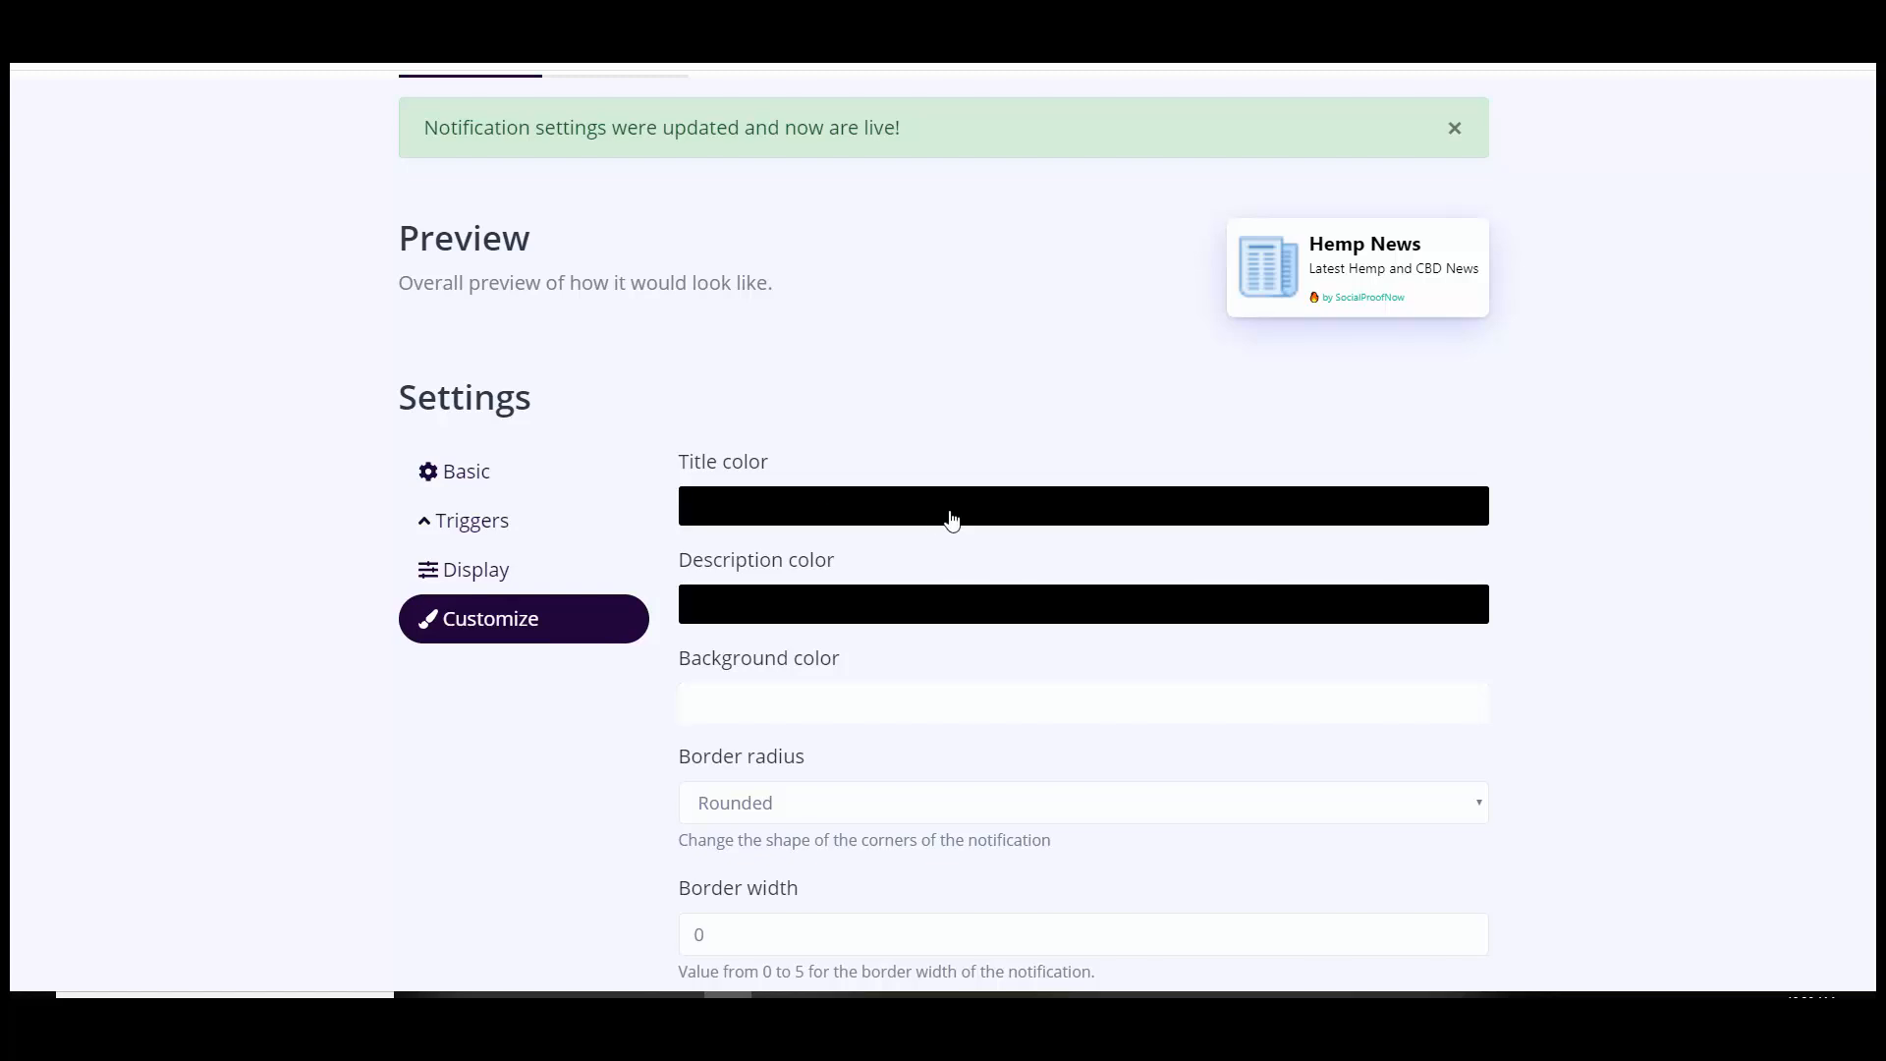
left_click(783, 512)
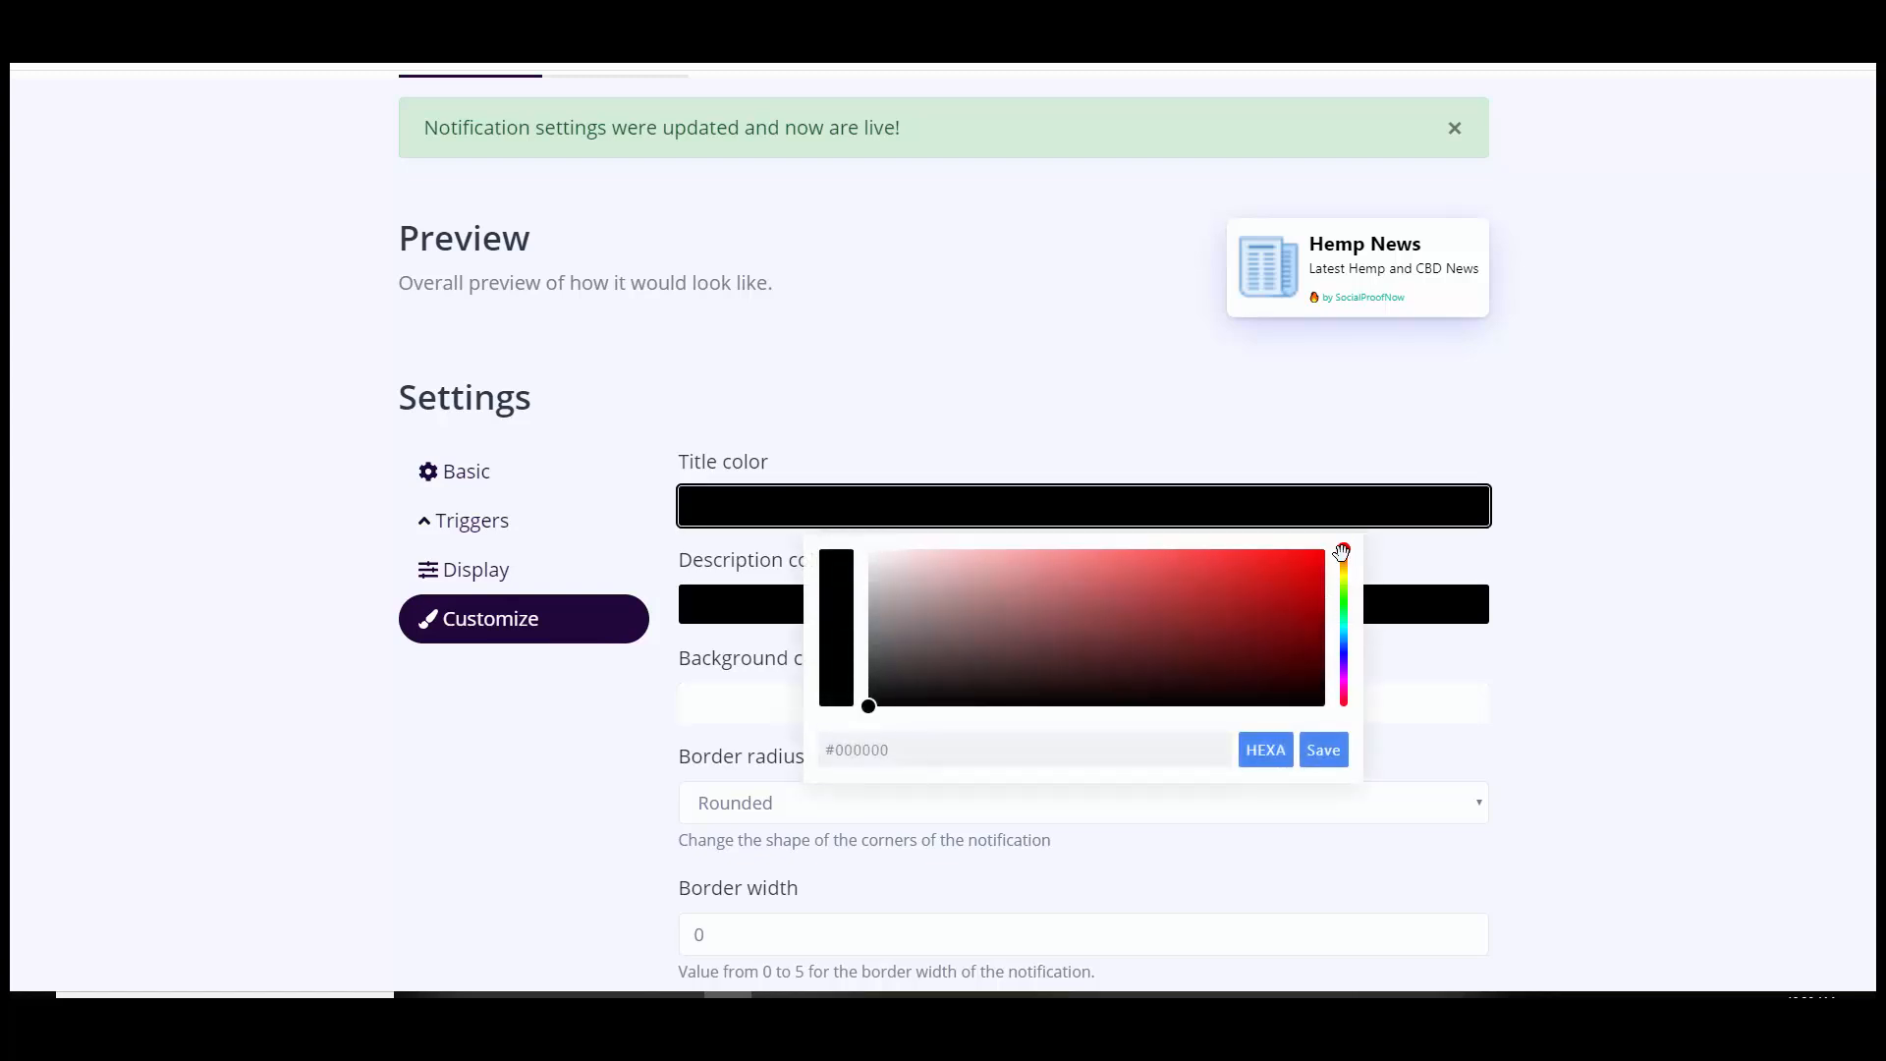
left_click_drag(1344, 551, 1344, 608)
left_click(1287, 651)
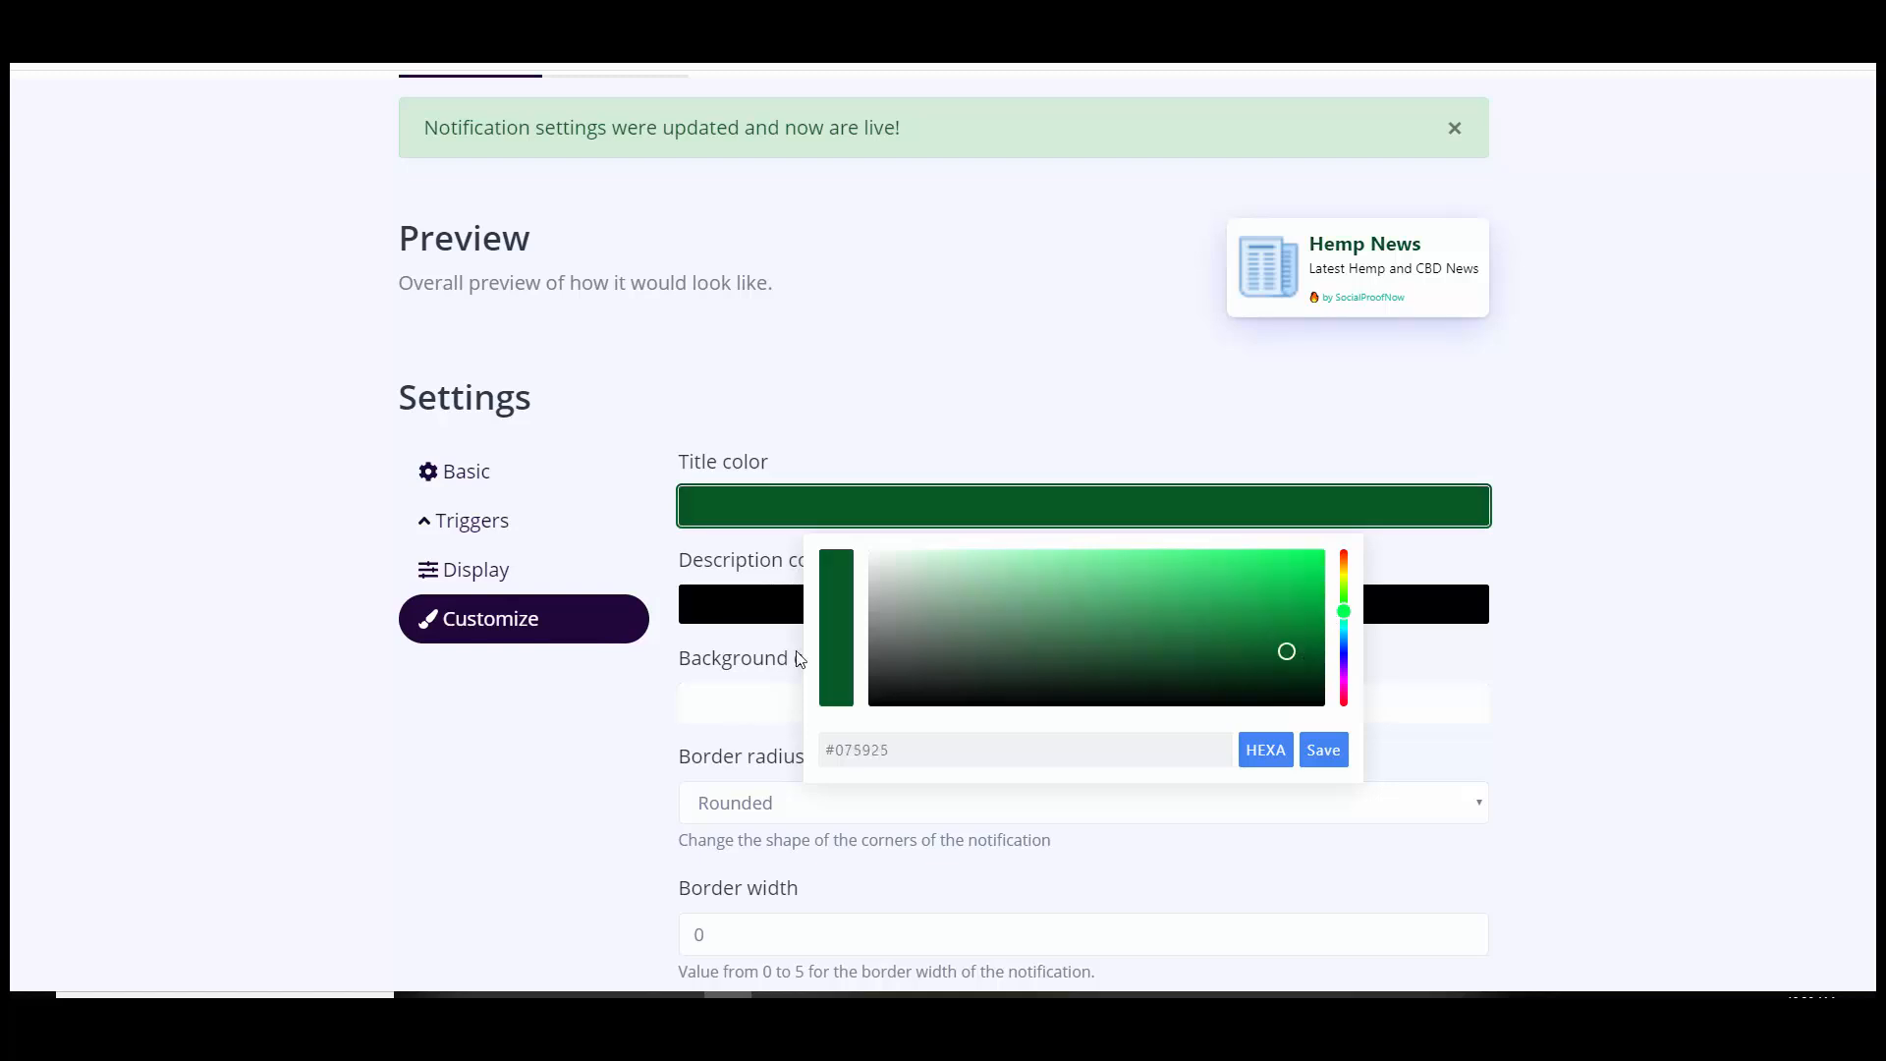
left_click(829, 629)
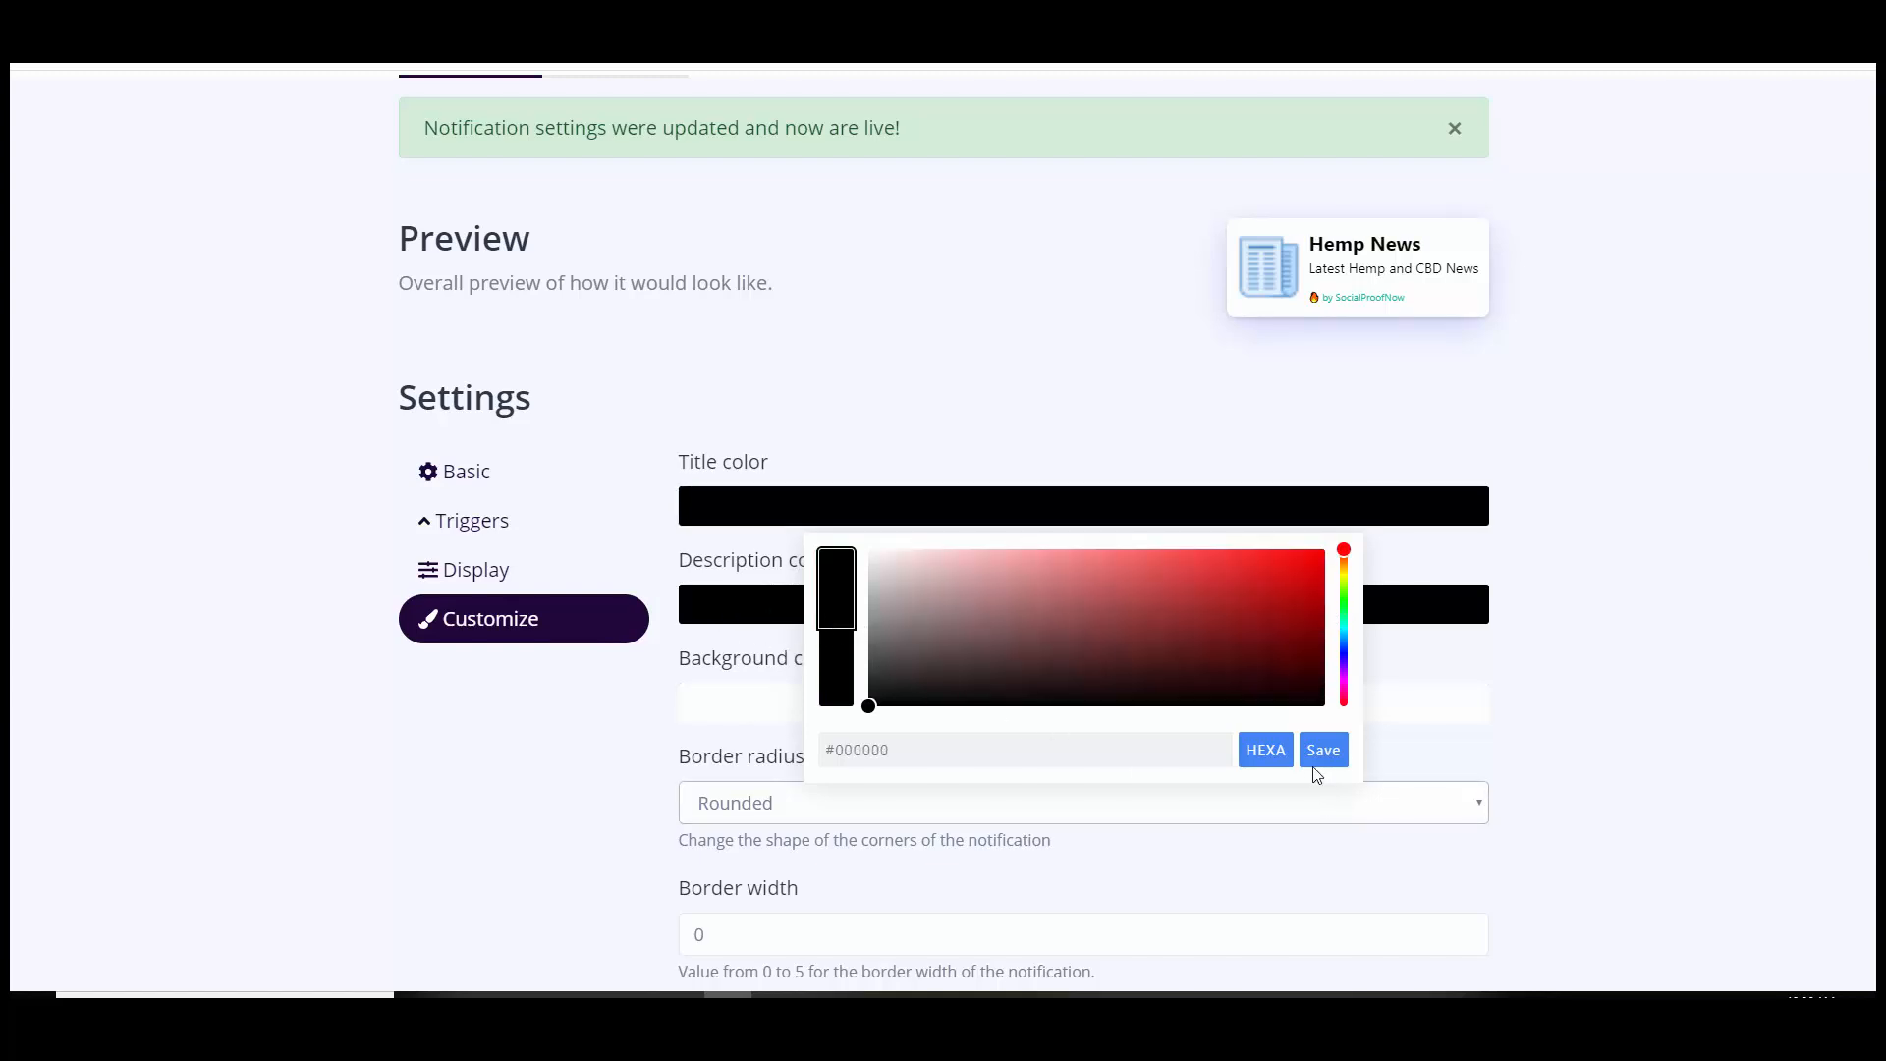
left_click(1345, 626)
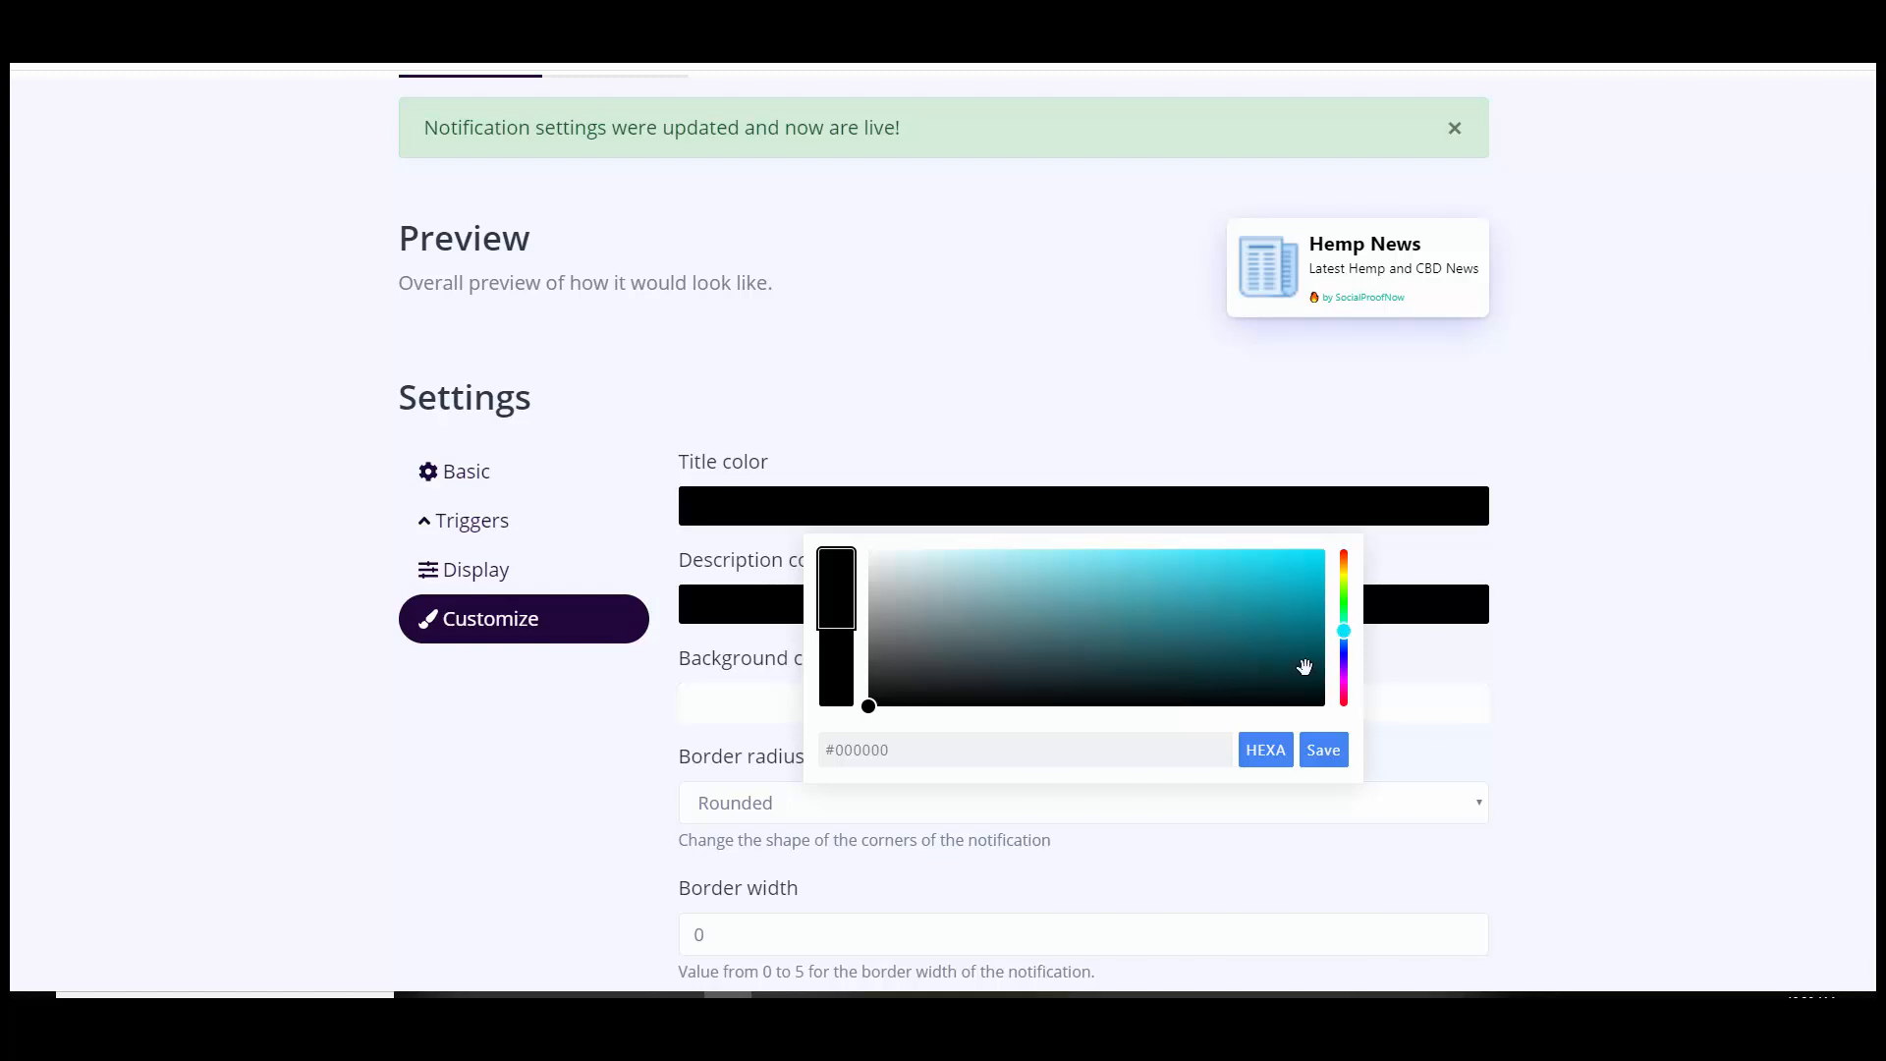
left_click_drag(1345, 630, 1345, 617)
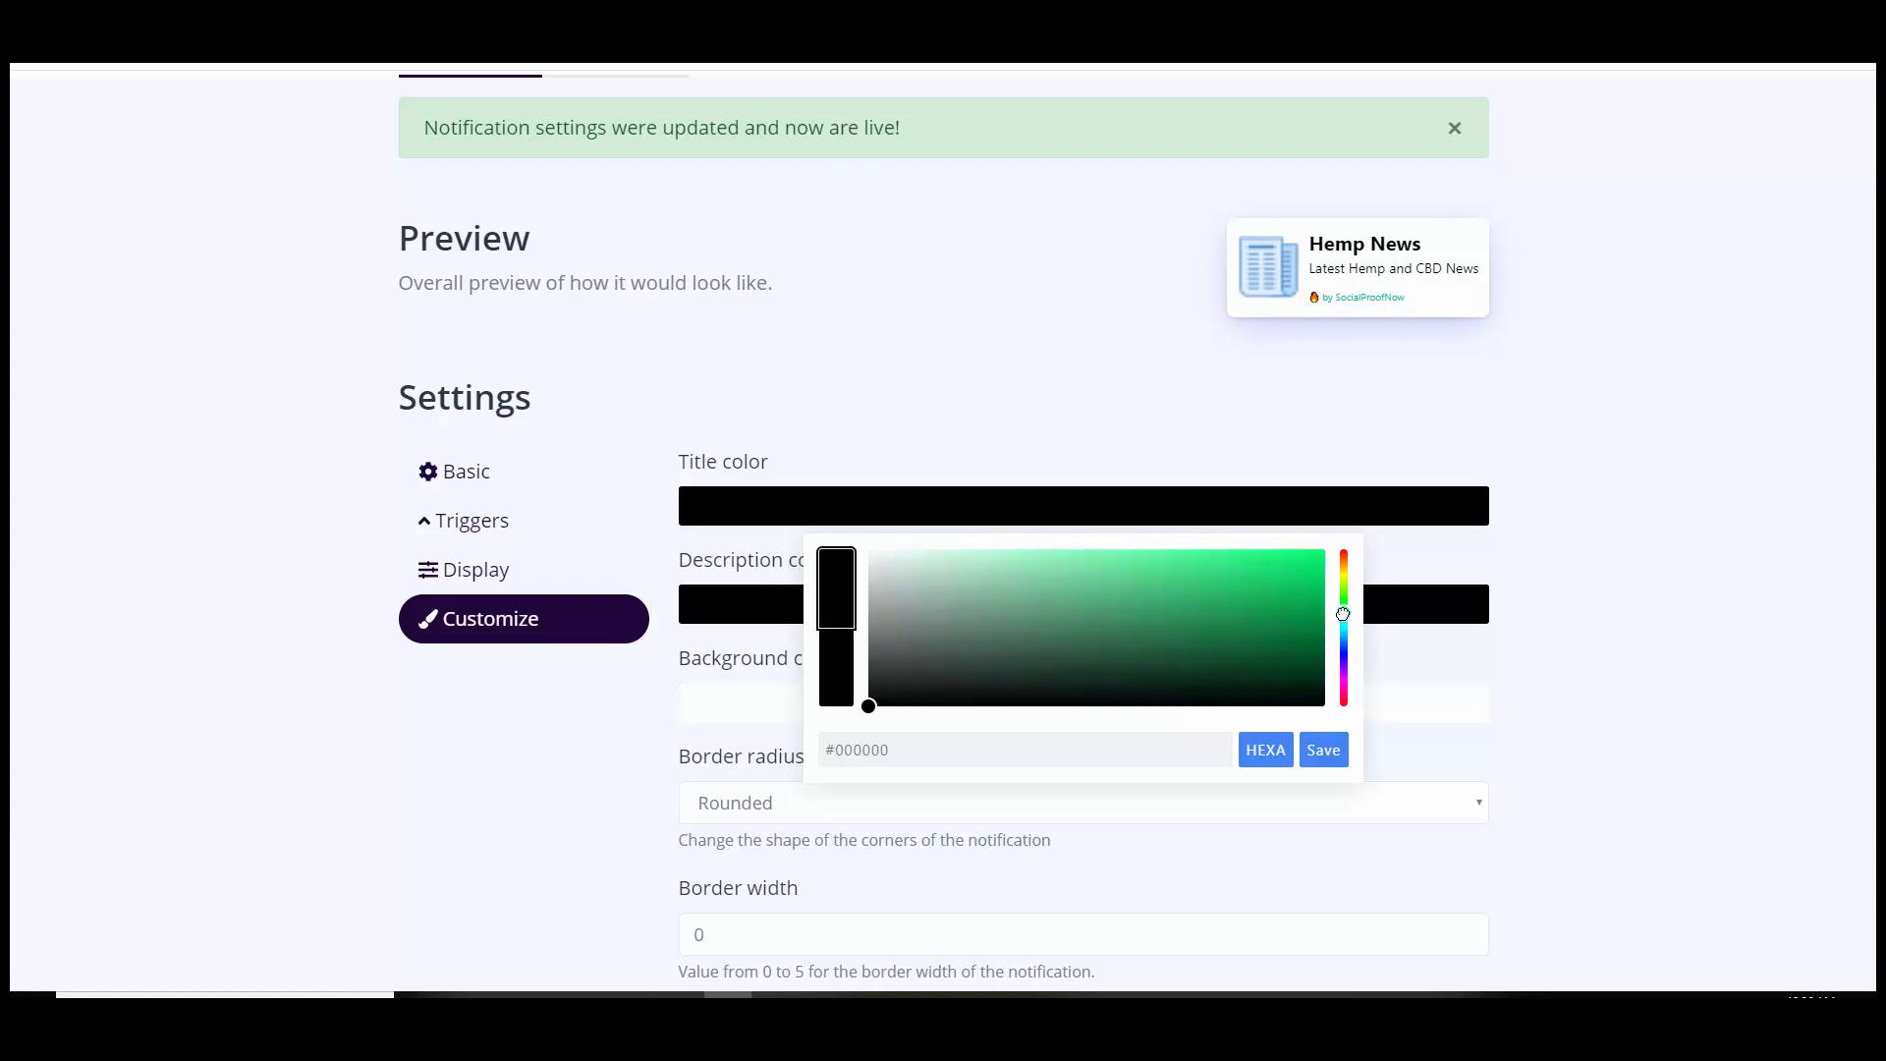
left_click(1288, 641)
left_click(1326, 755)
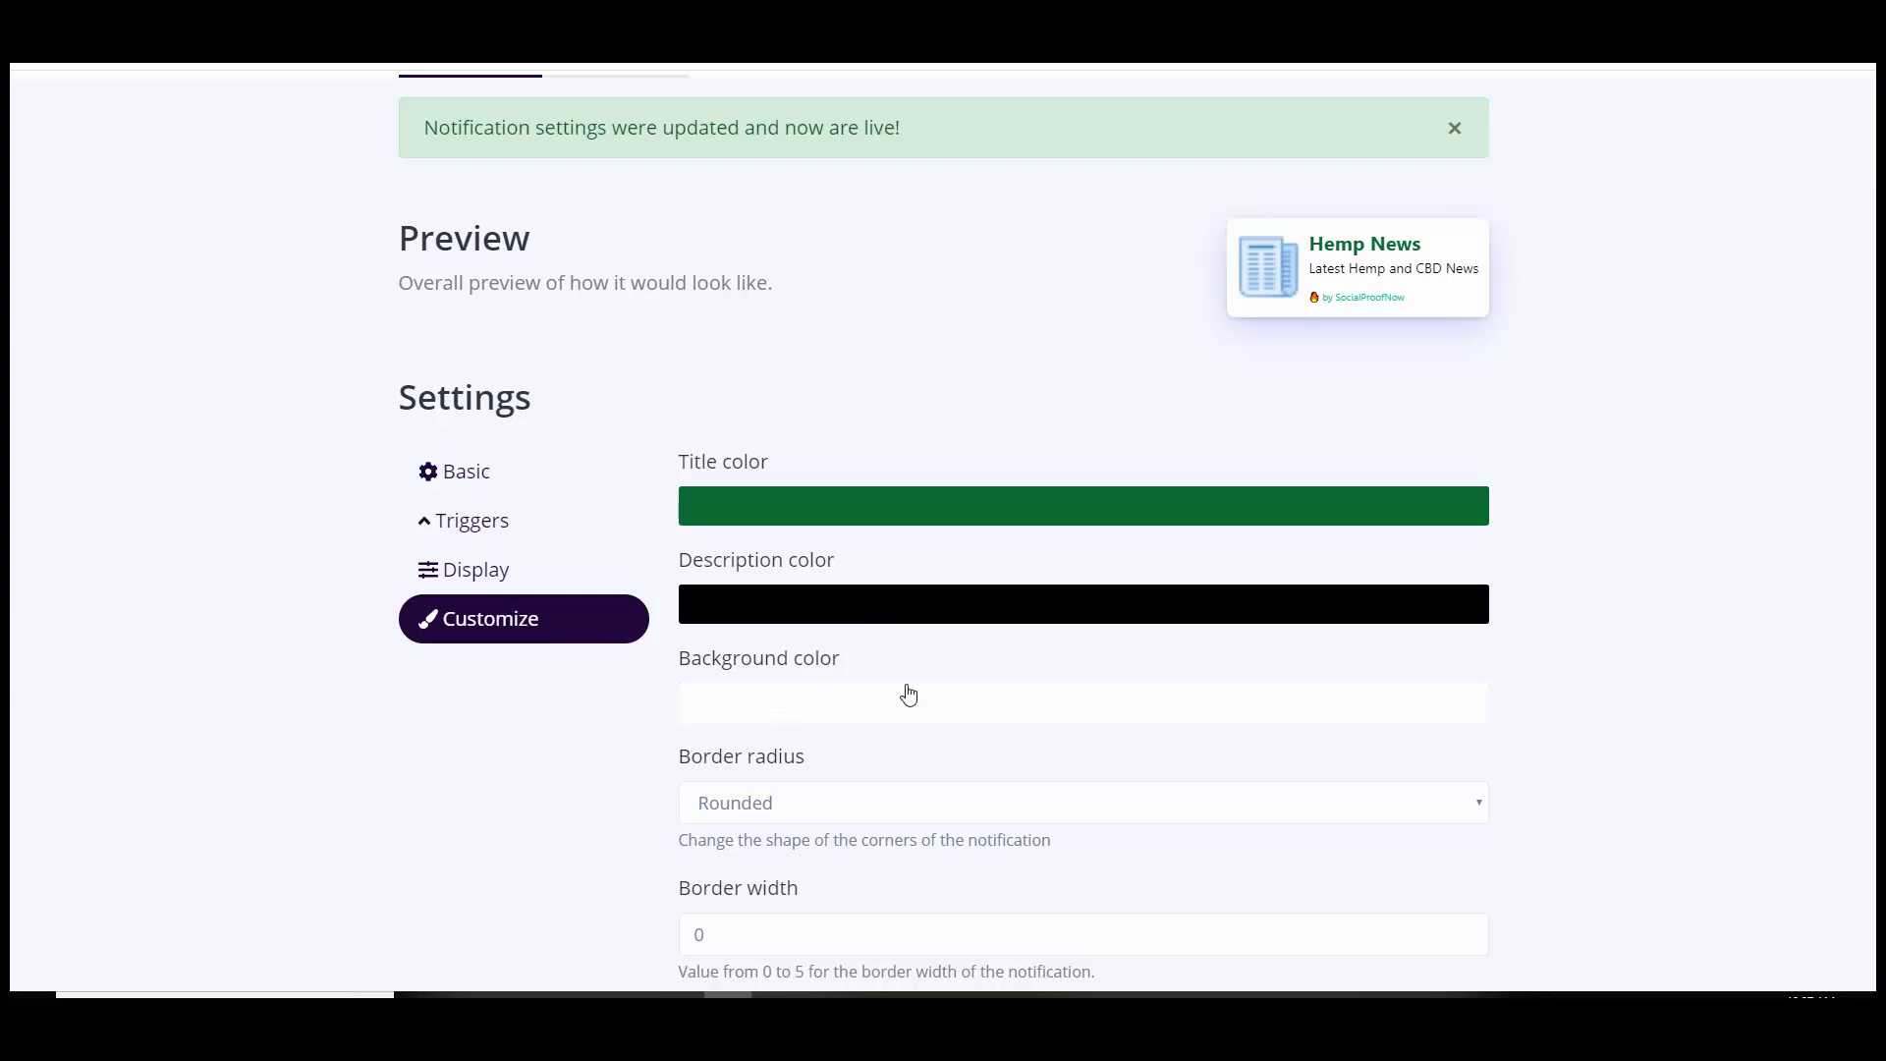
View the background color options without changing them, and set the notification's border radius to Straight.
left_click(836, 702)
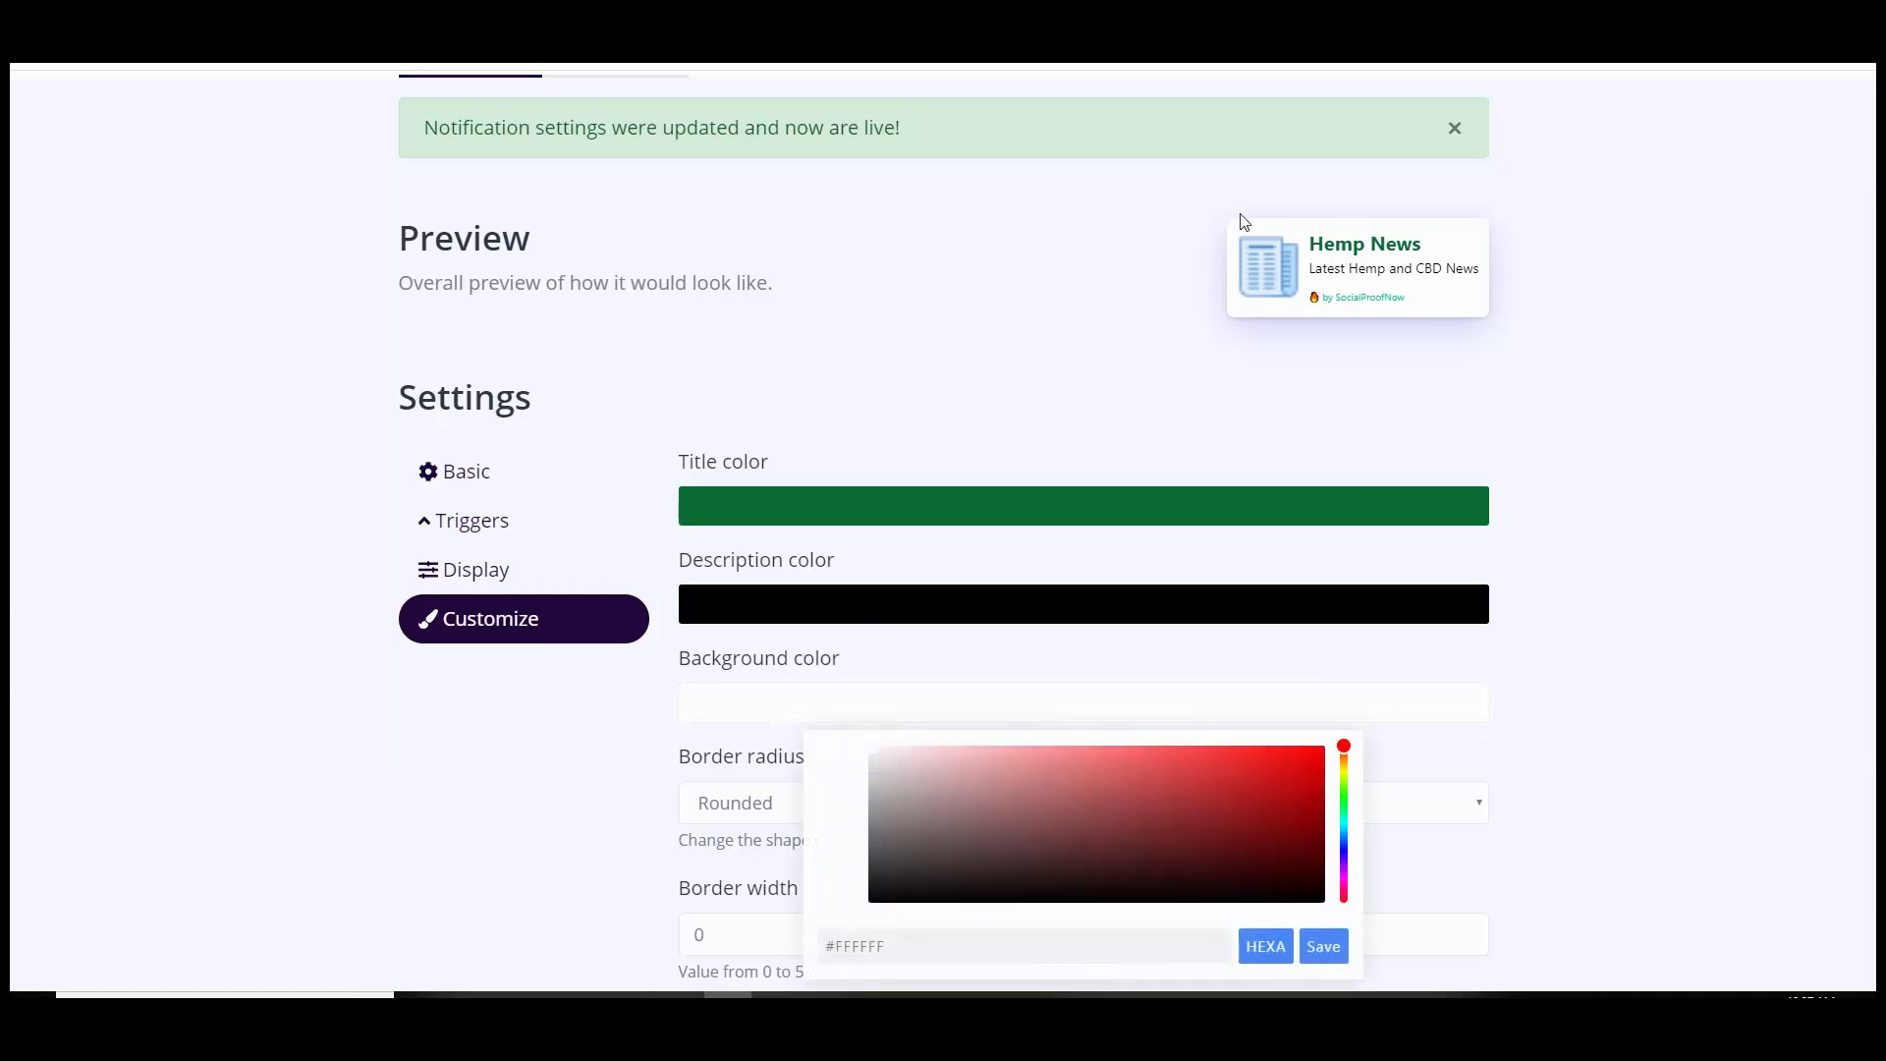
left_click(1522, 698)
scroll(1626, 687, "down", 3)
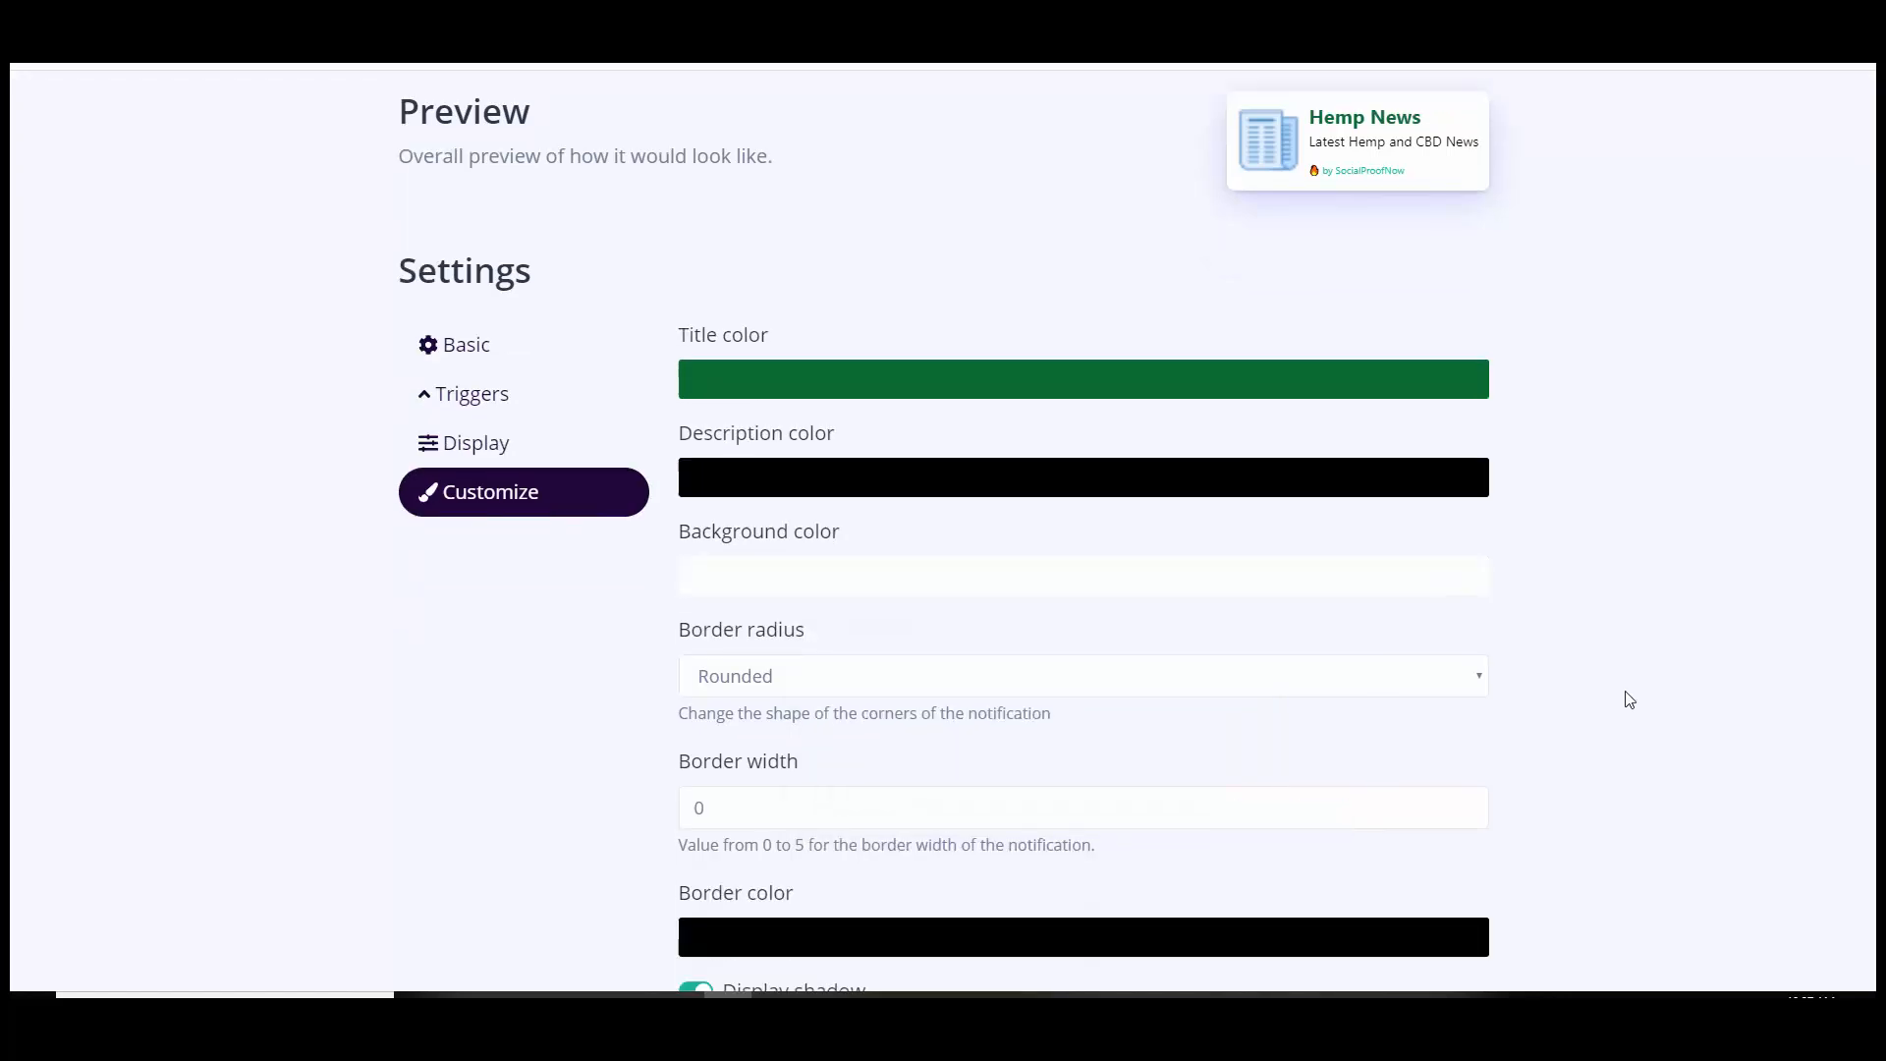
left_click(823, 551)
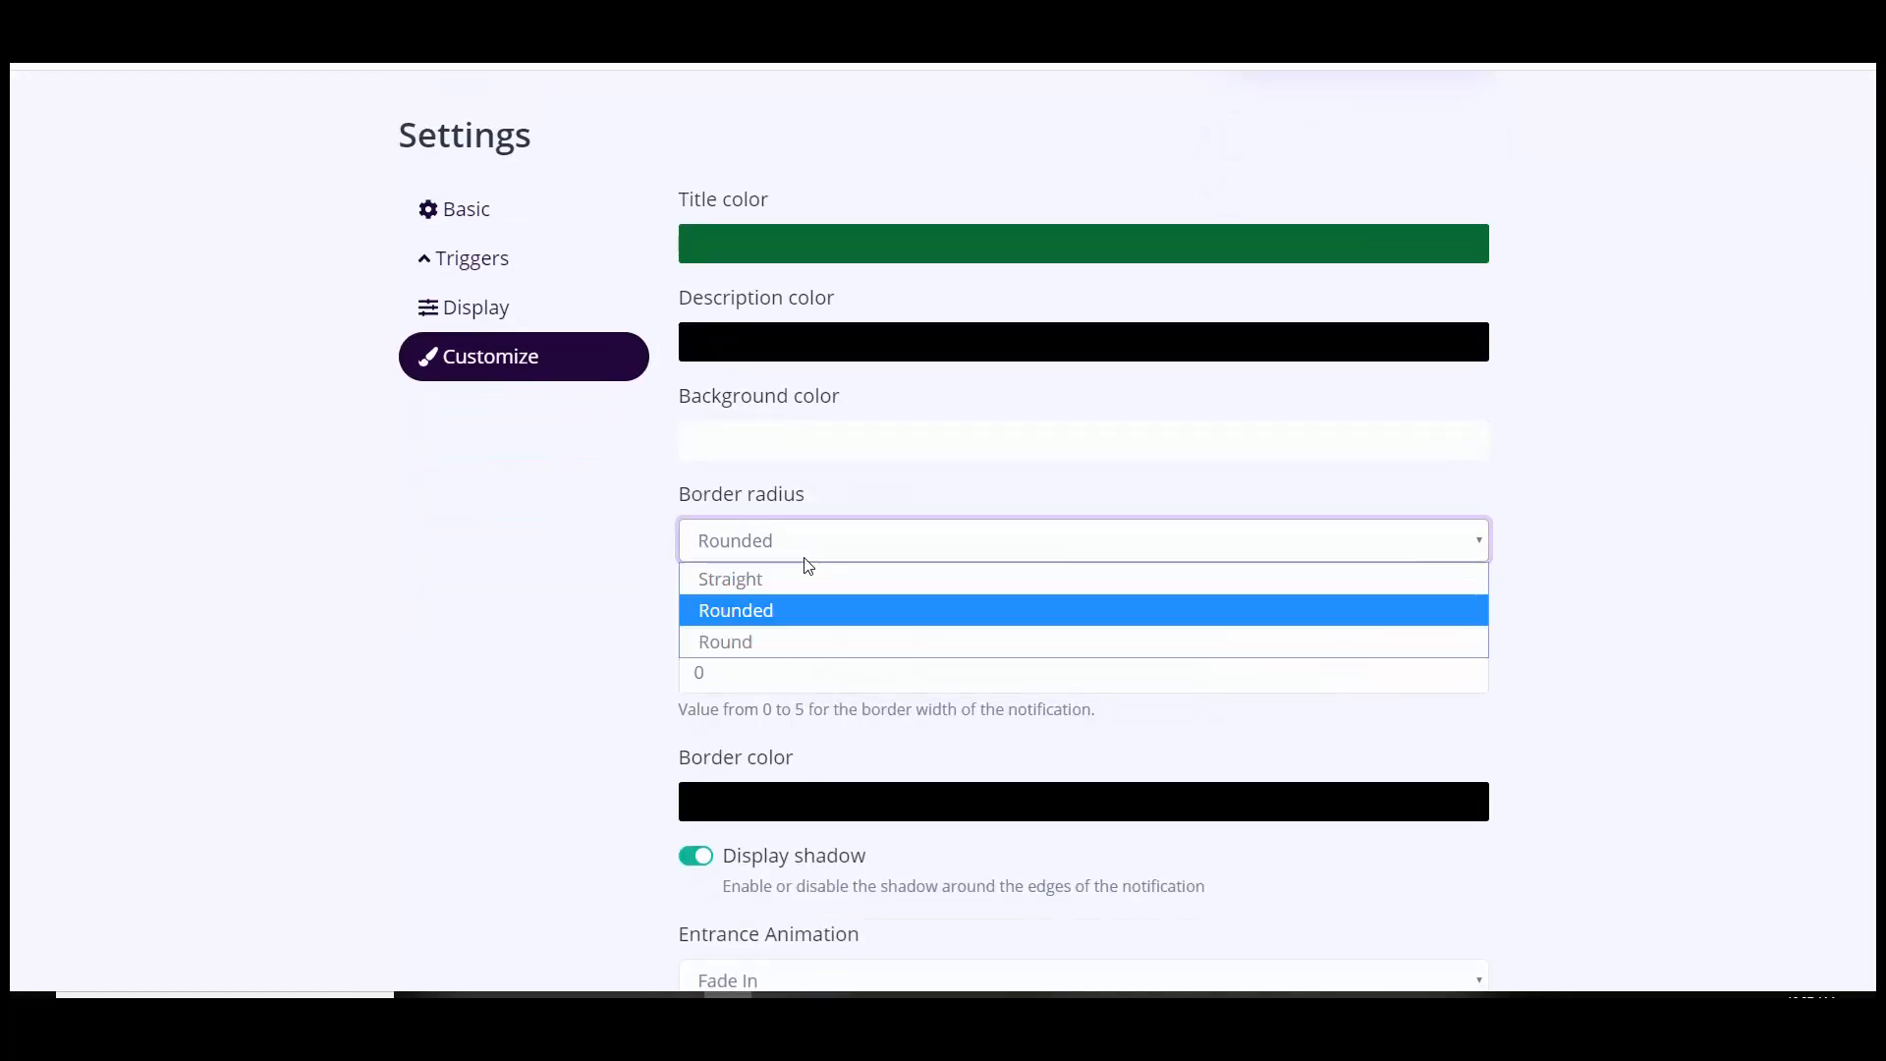
left_click(840, 577)
scroll(1726, 462, "up", 3)
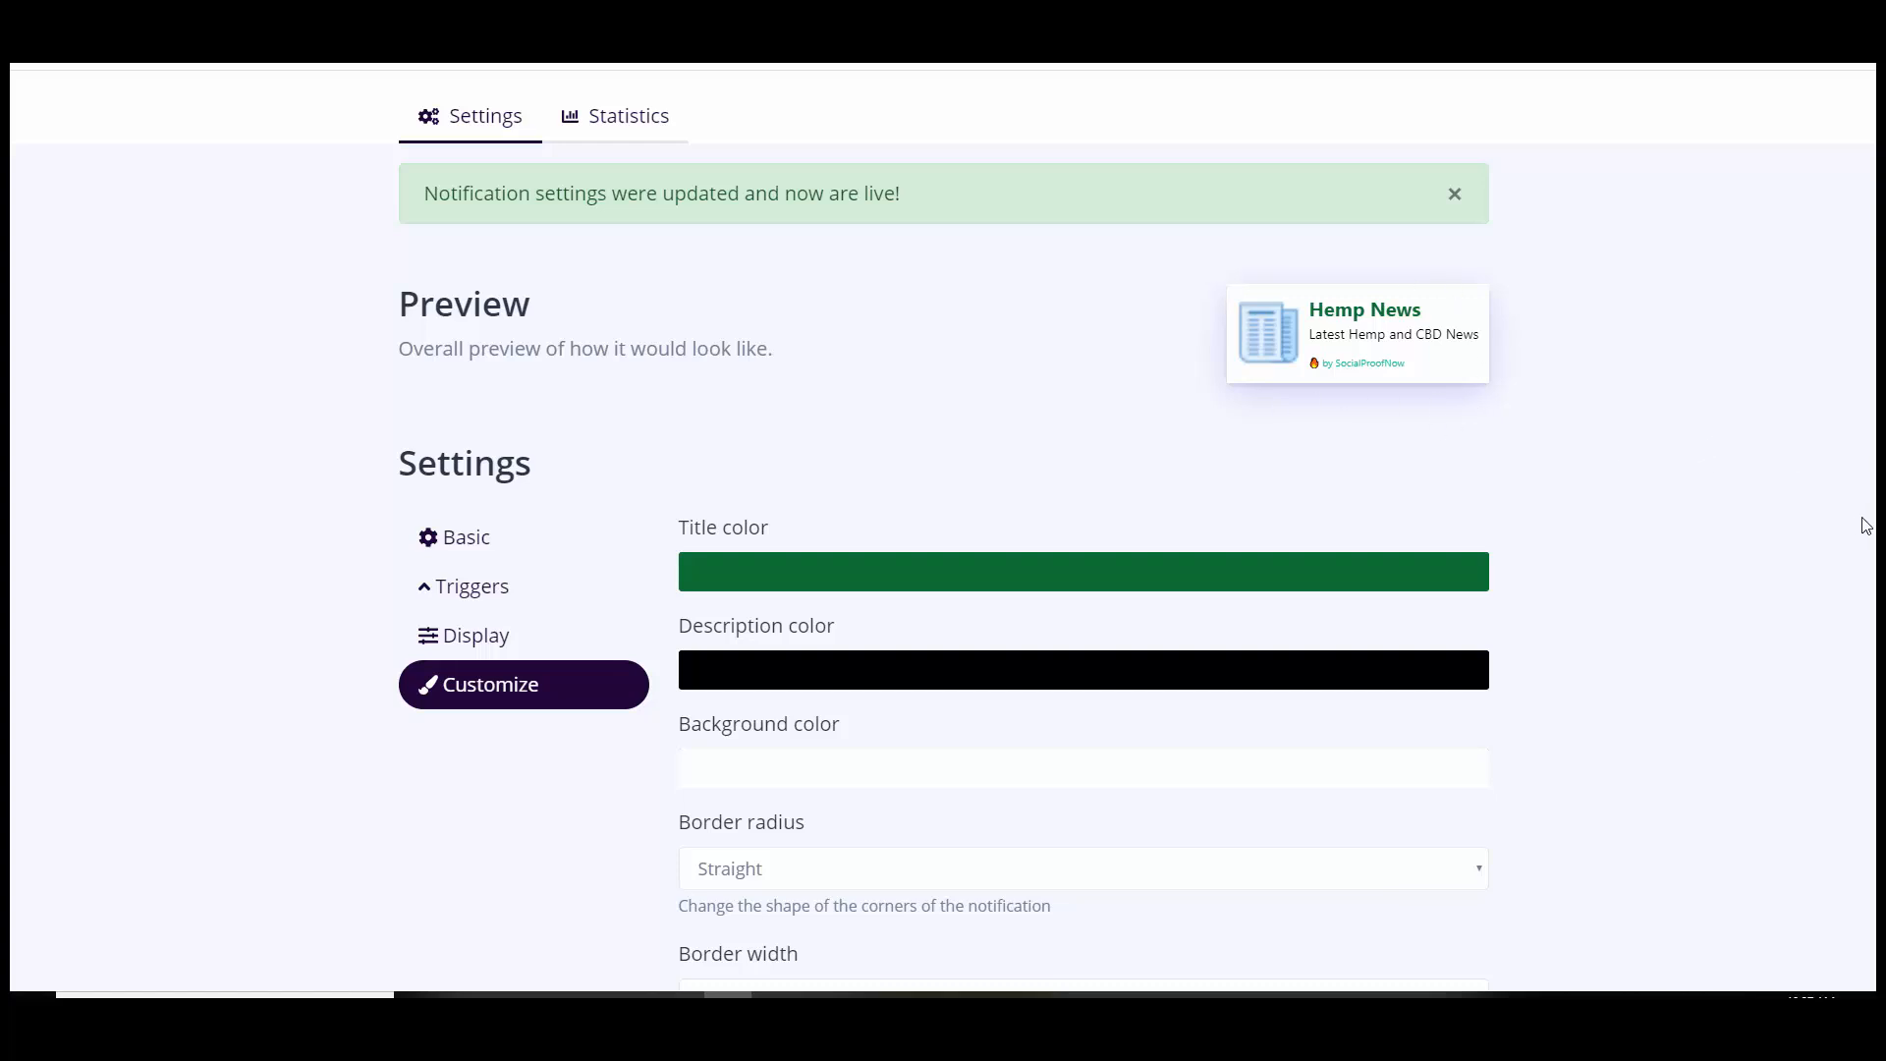
Try the Rounded and Round border radius options on the notification and return it to Straight.
scroll(622, 707, "down", 2)
left_click(694, 685)
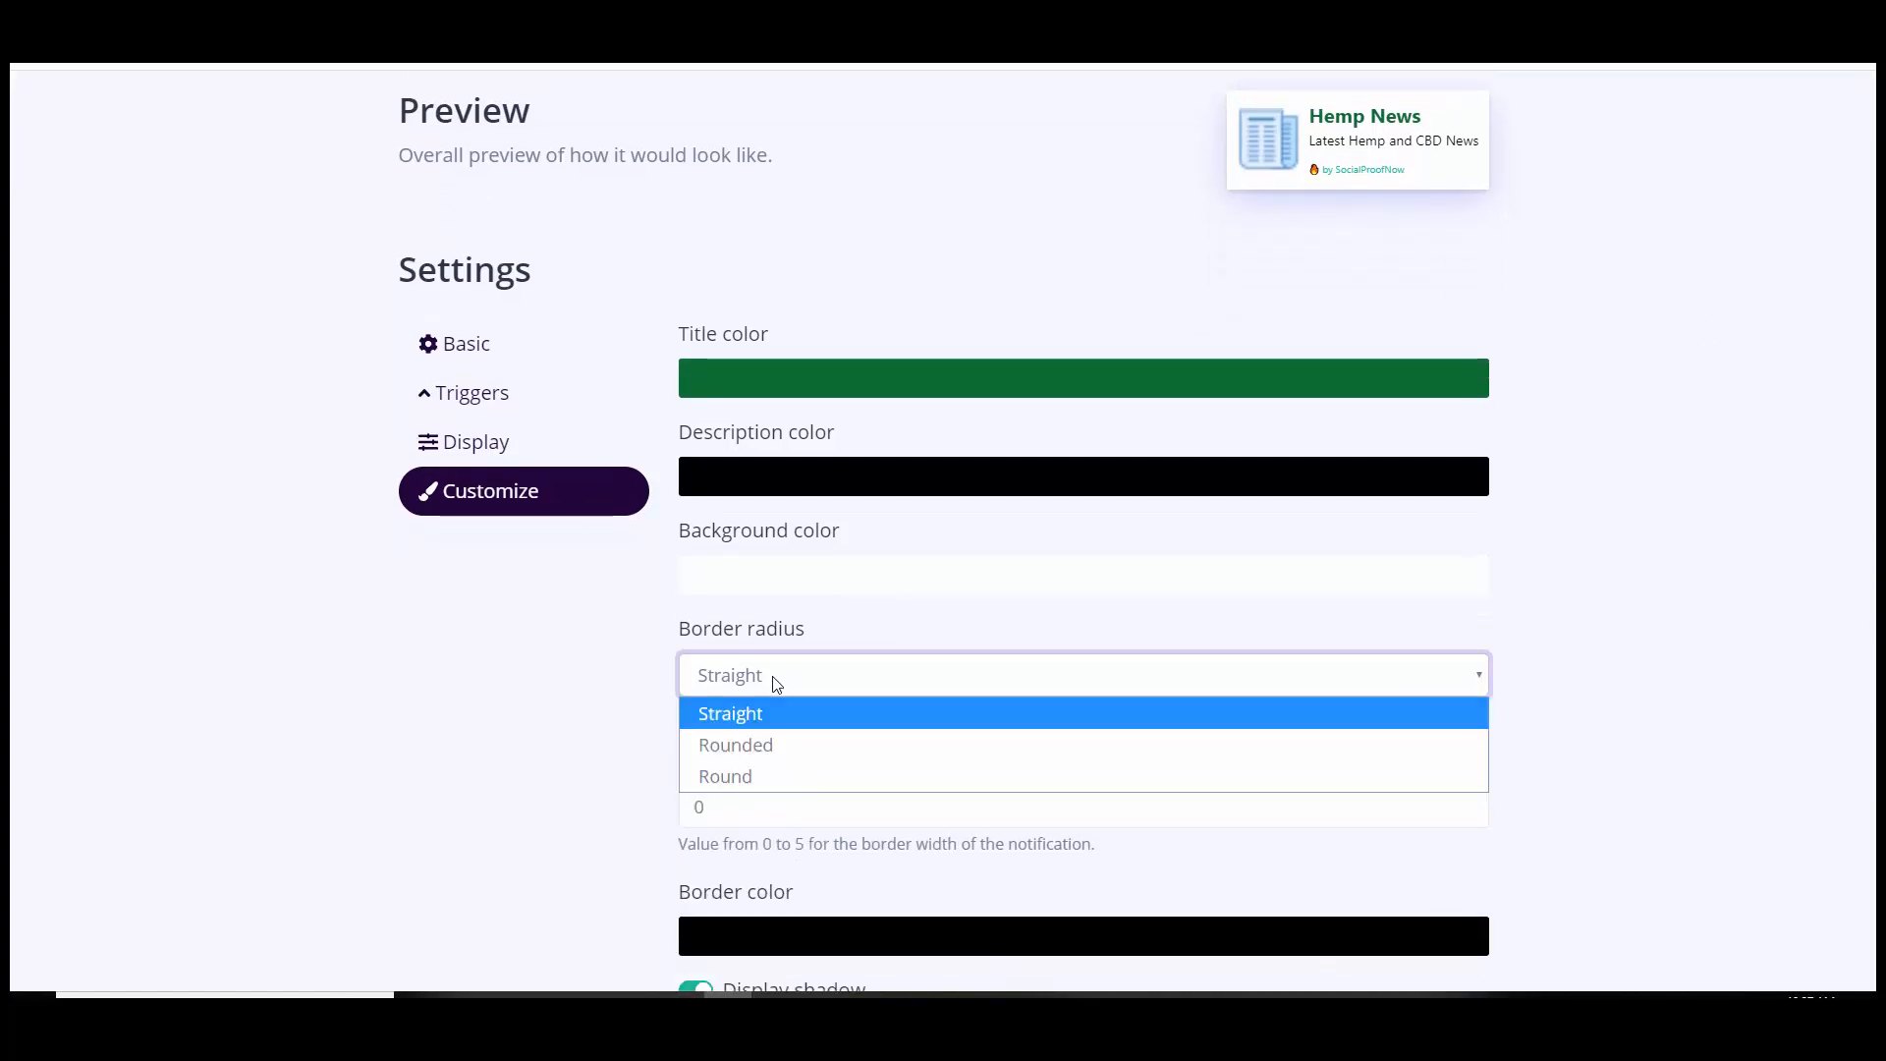
left_click(777, 743)
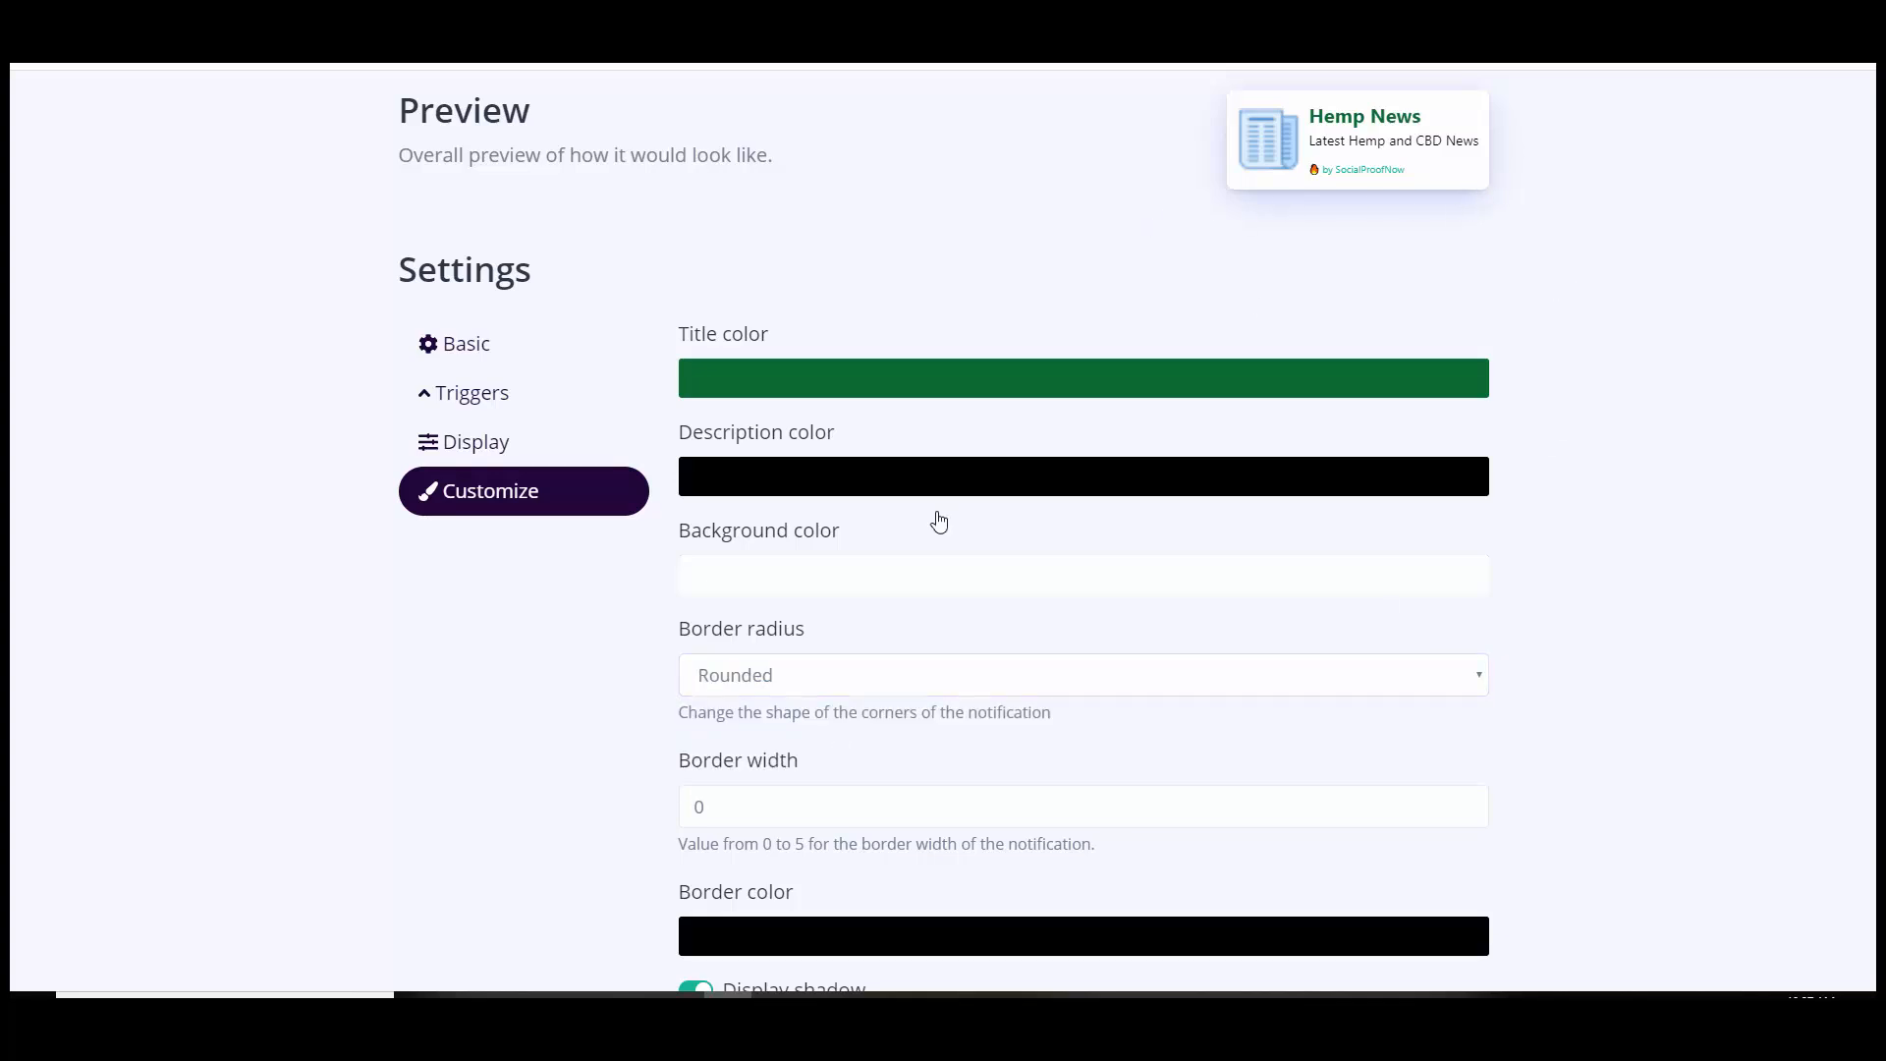
left_click(779, 688)
left_click(758, 771)
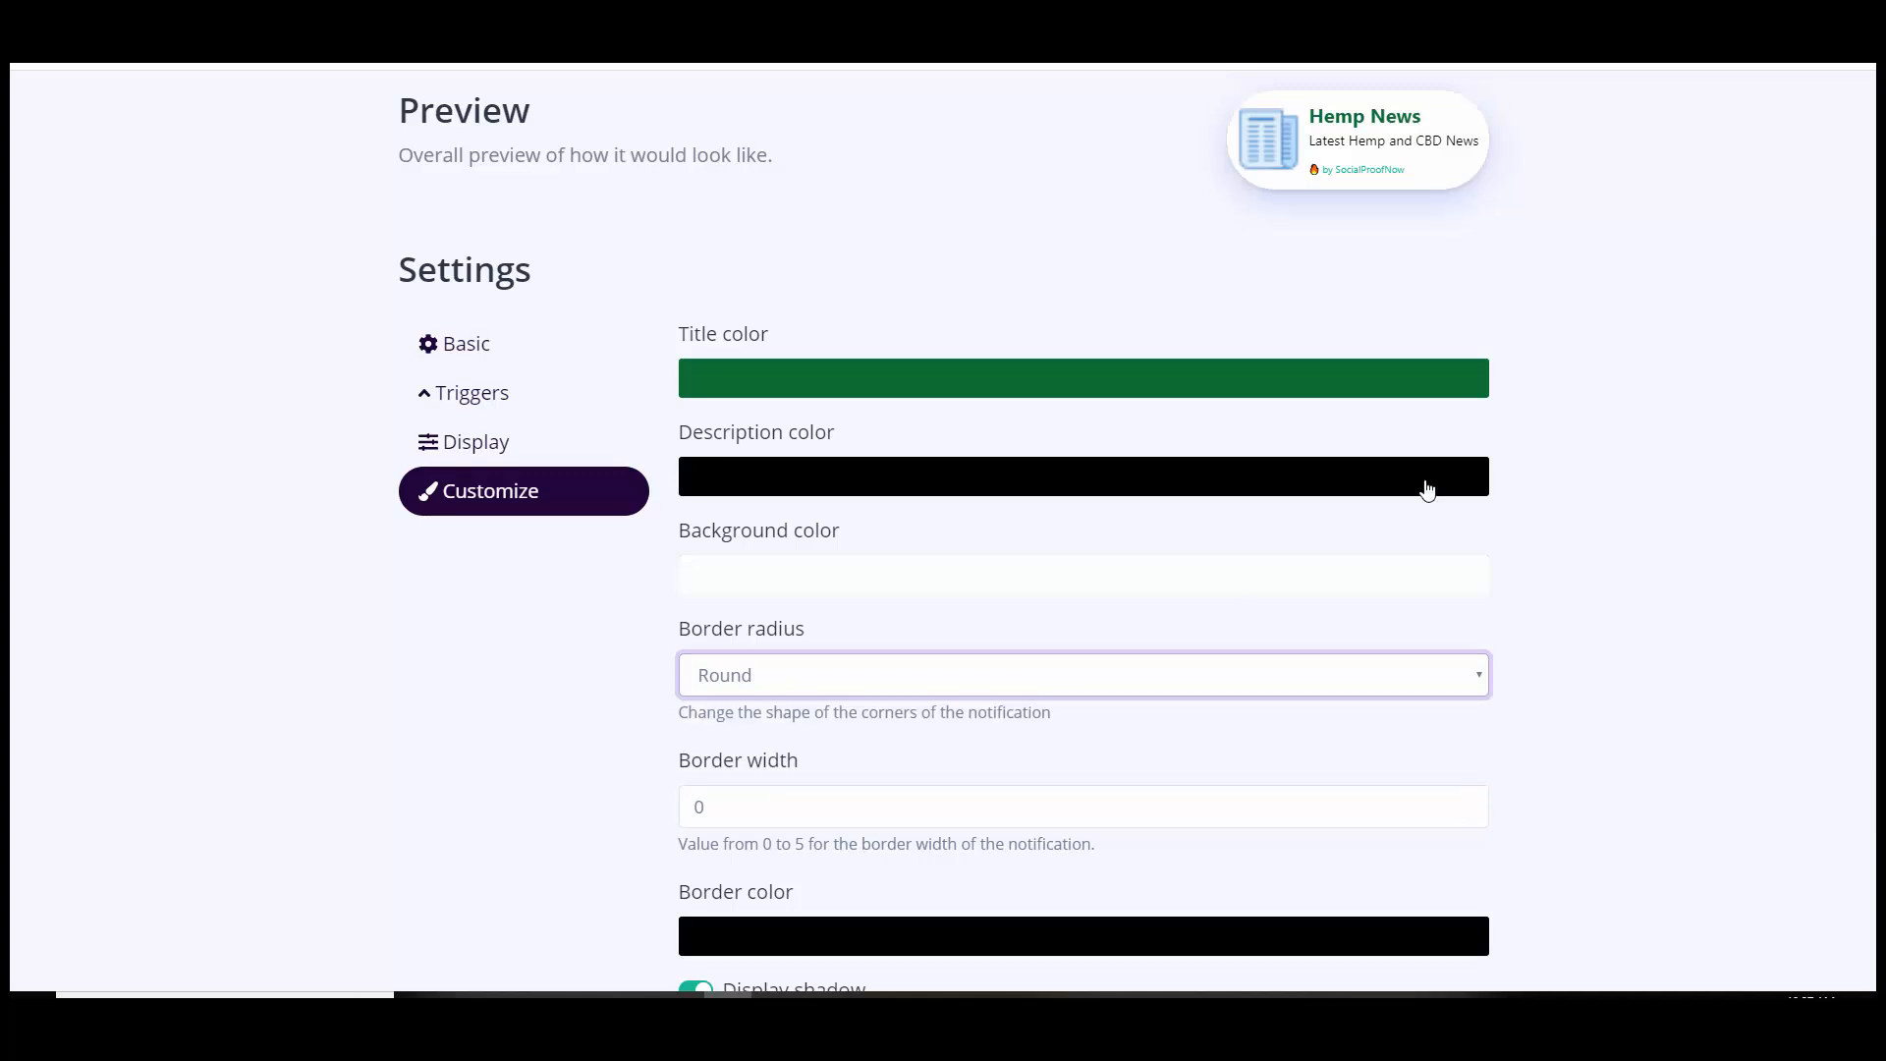
left_click(1463, 245)
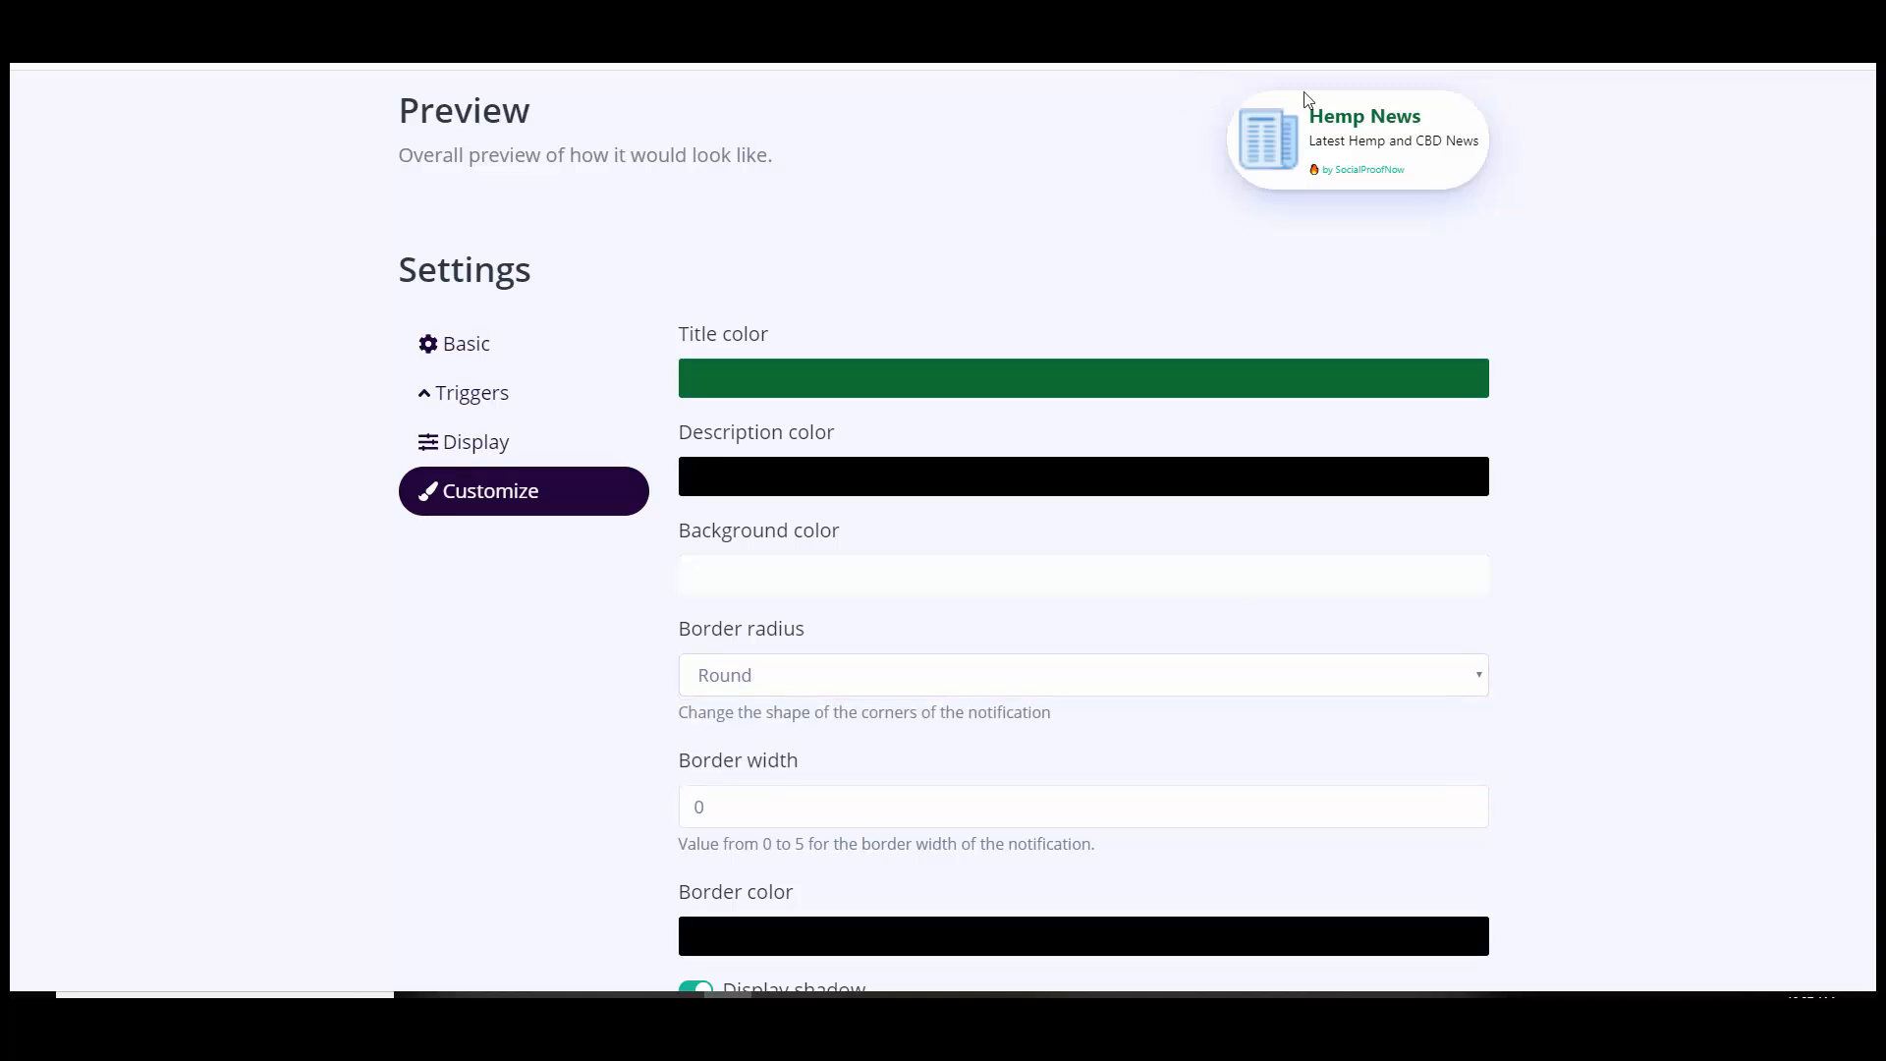
left_click(763, 692)
left_click(753, 712)
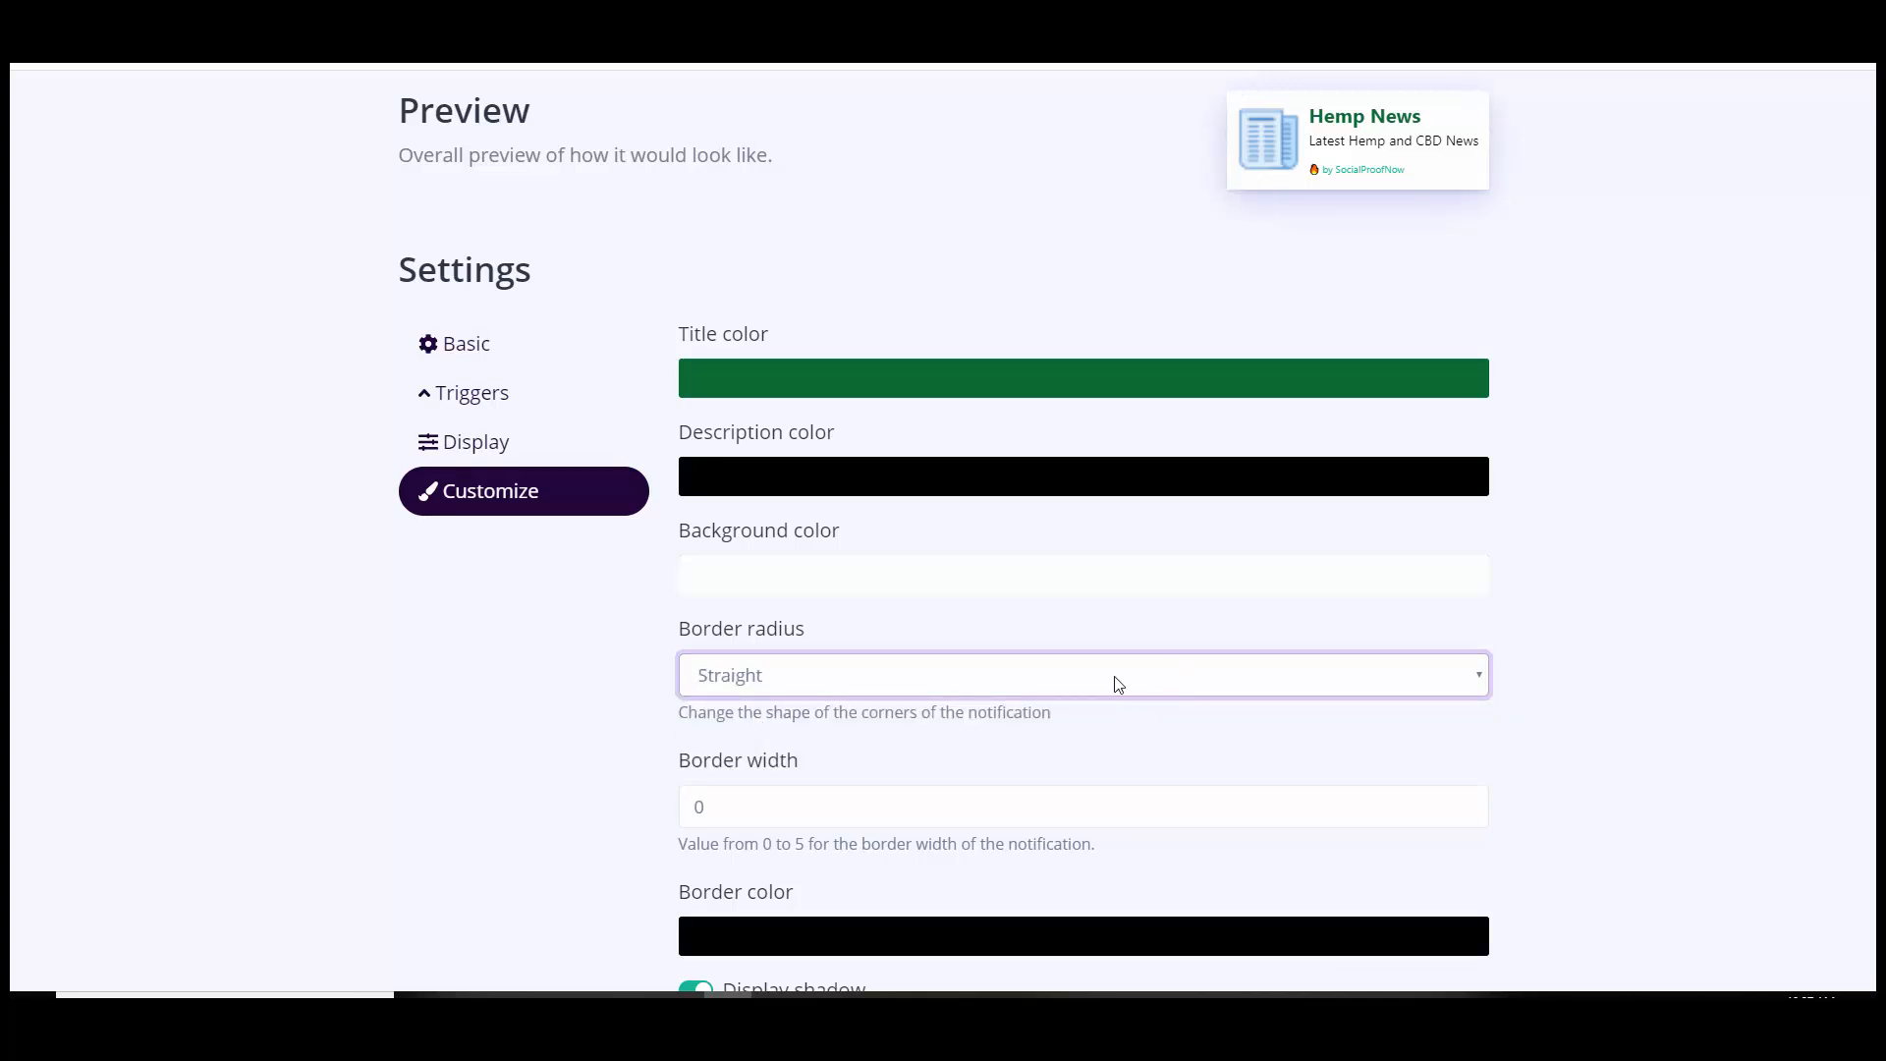
Try a border width of 3 and check the border in the notification preview.
scroll(845, 674, "down", 1)
left_click(784, 680)
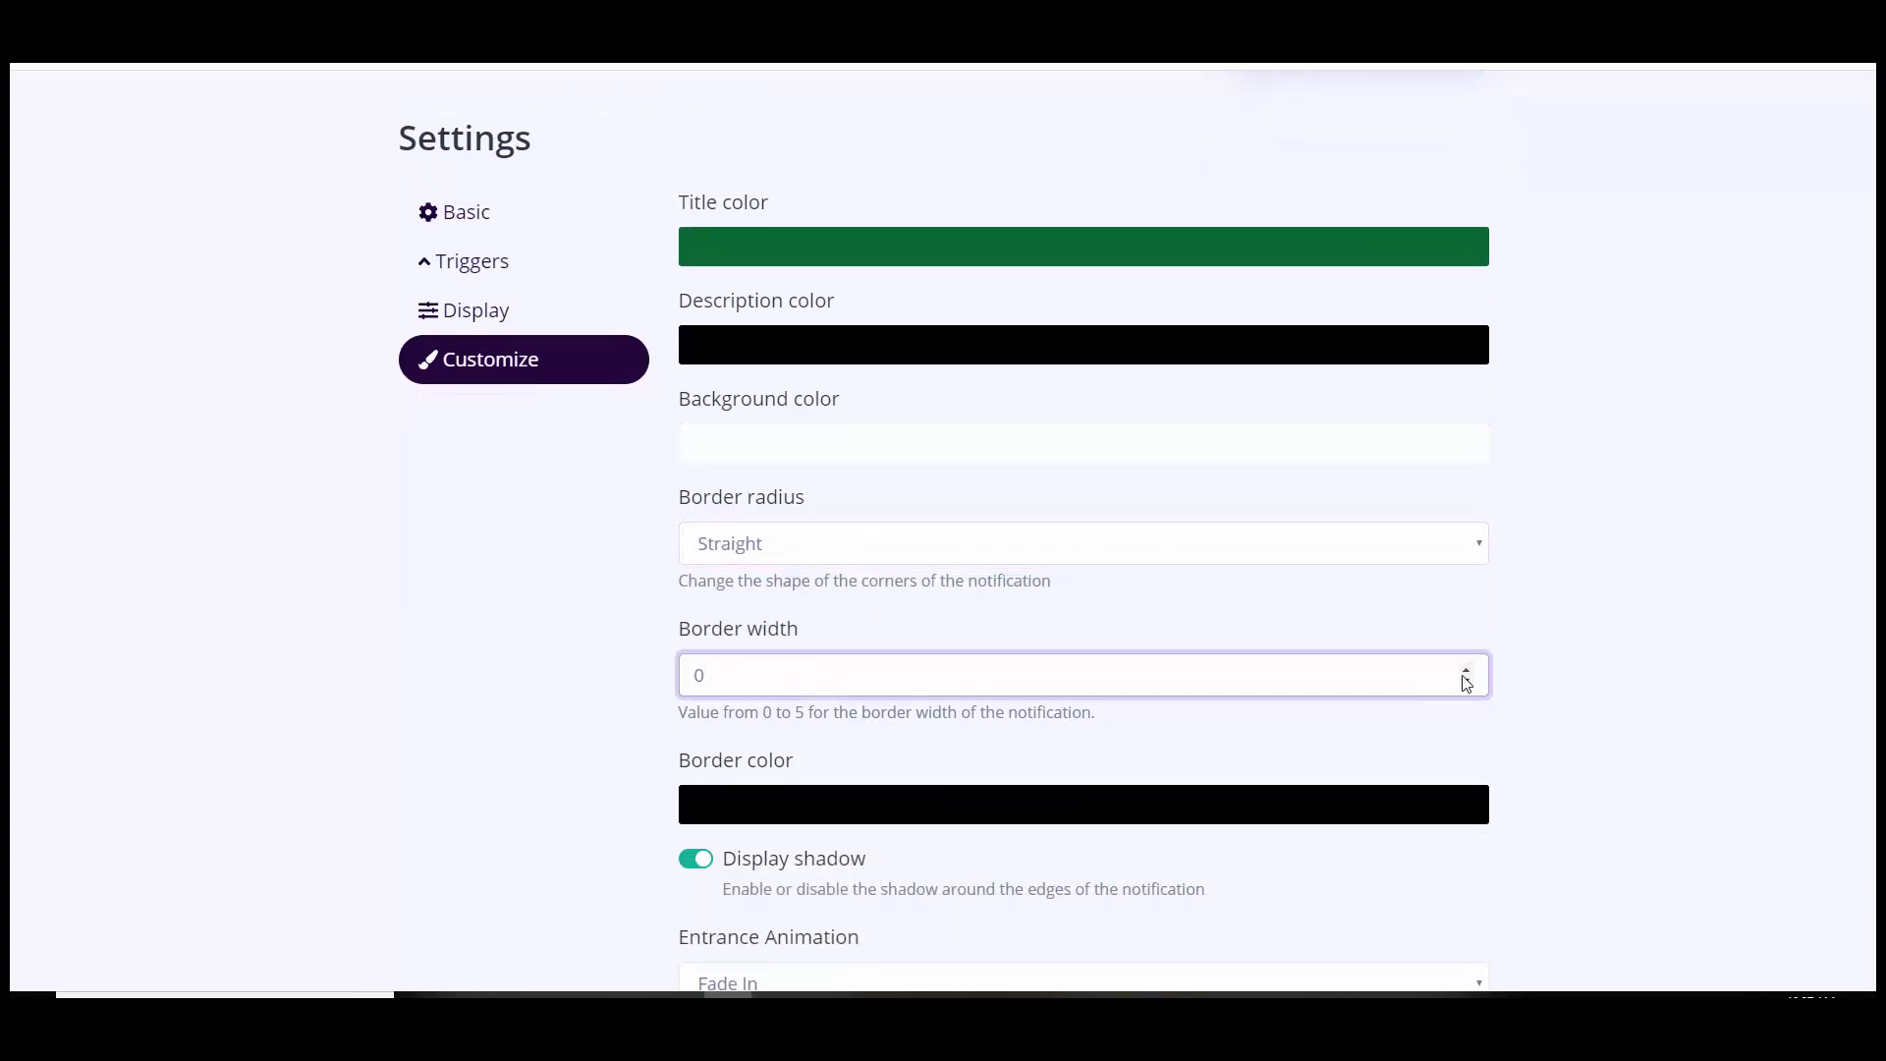
left_click(1646, 550)
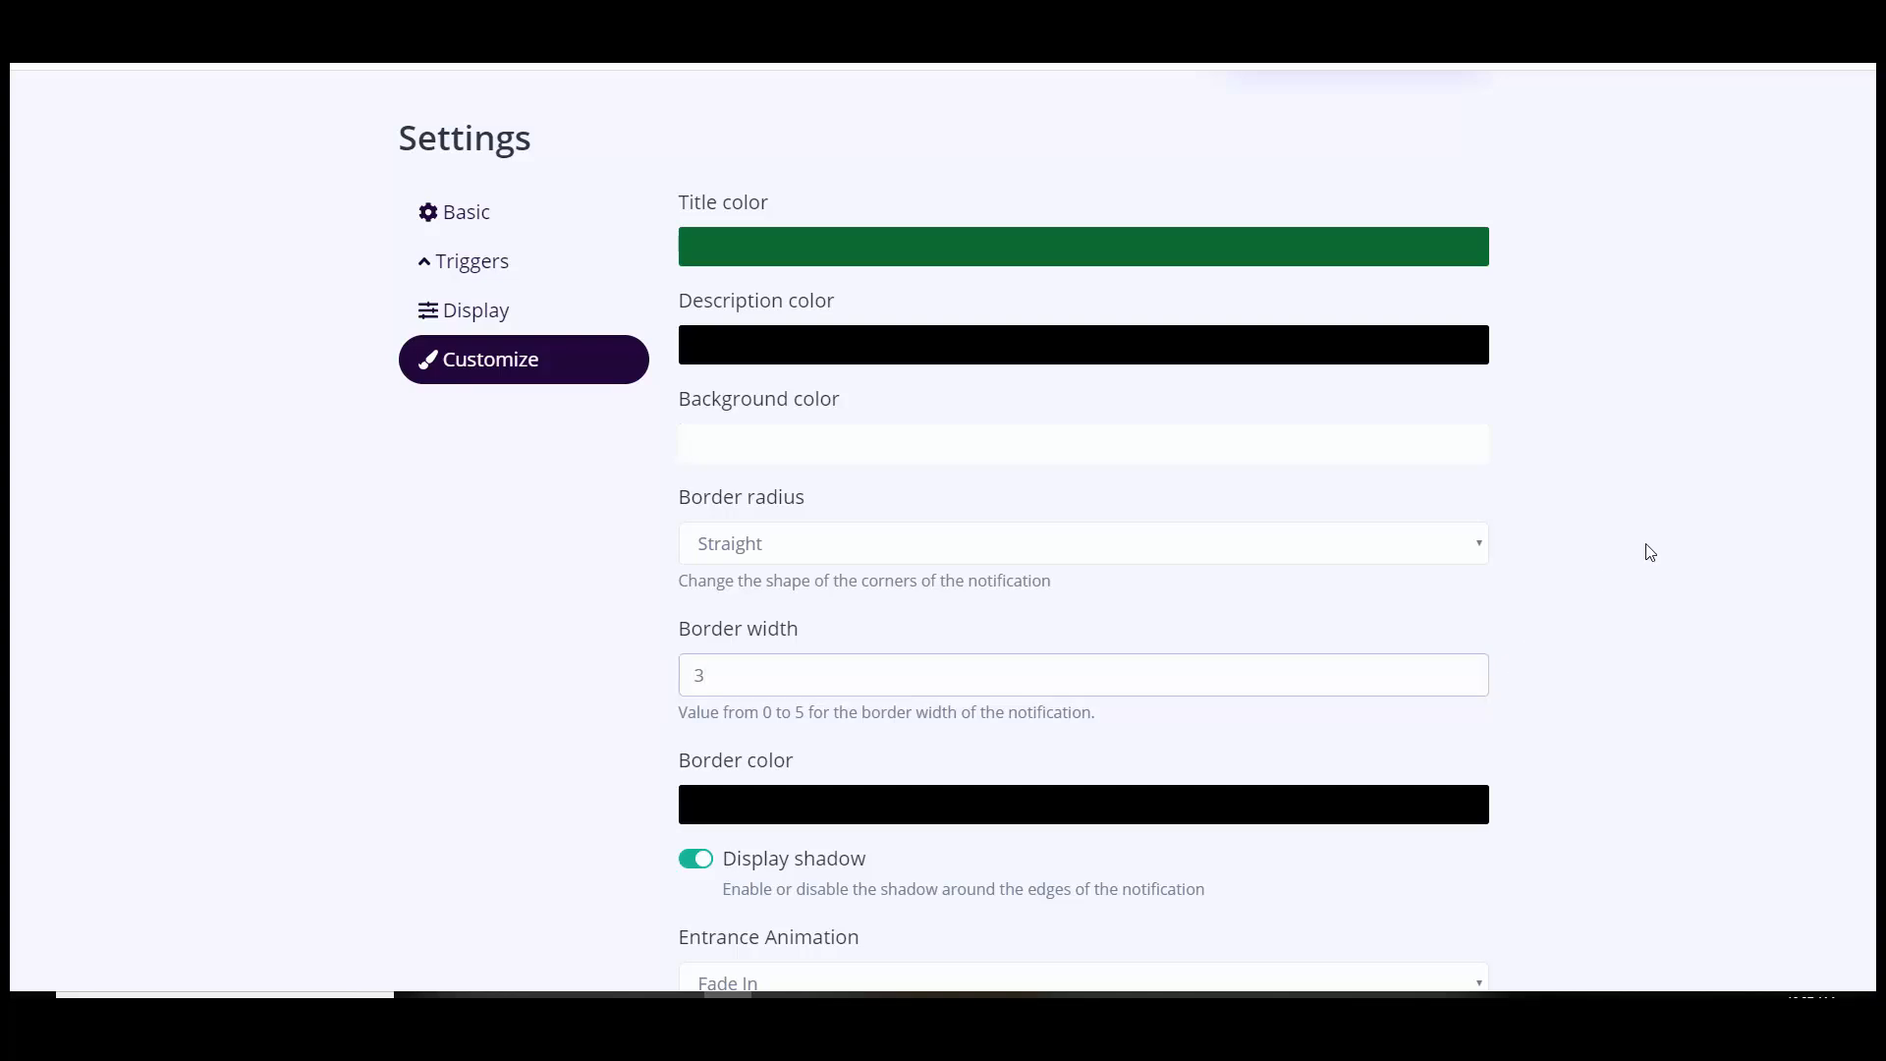
scroll(1768, 506, "up", 1)
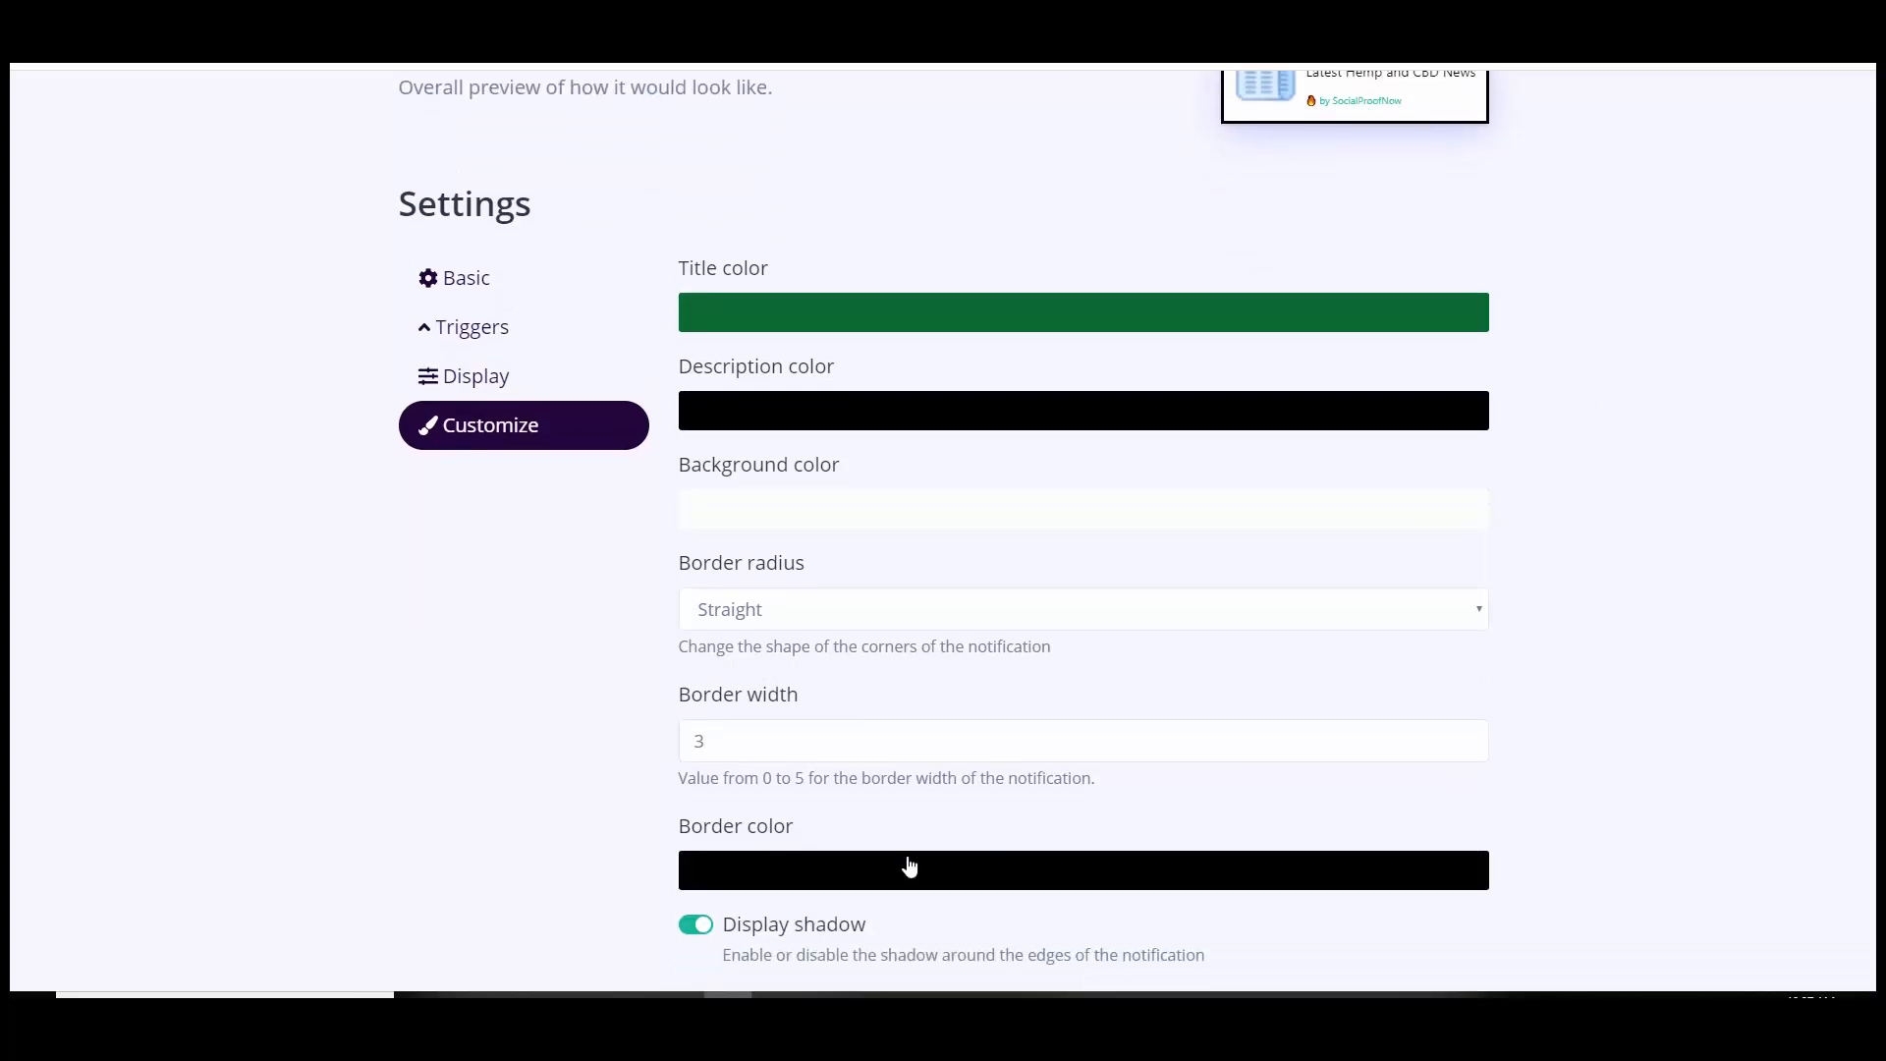
Clear the border width value and check the notification preview.
left_click(741, 743)
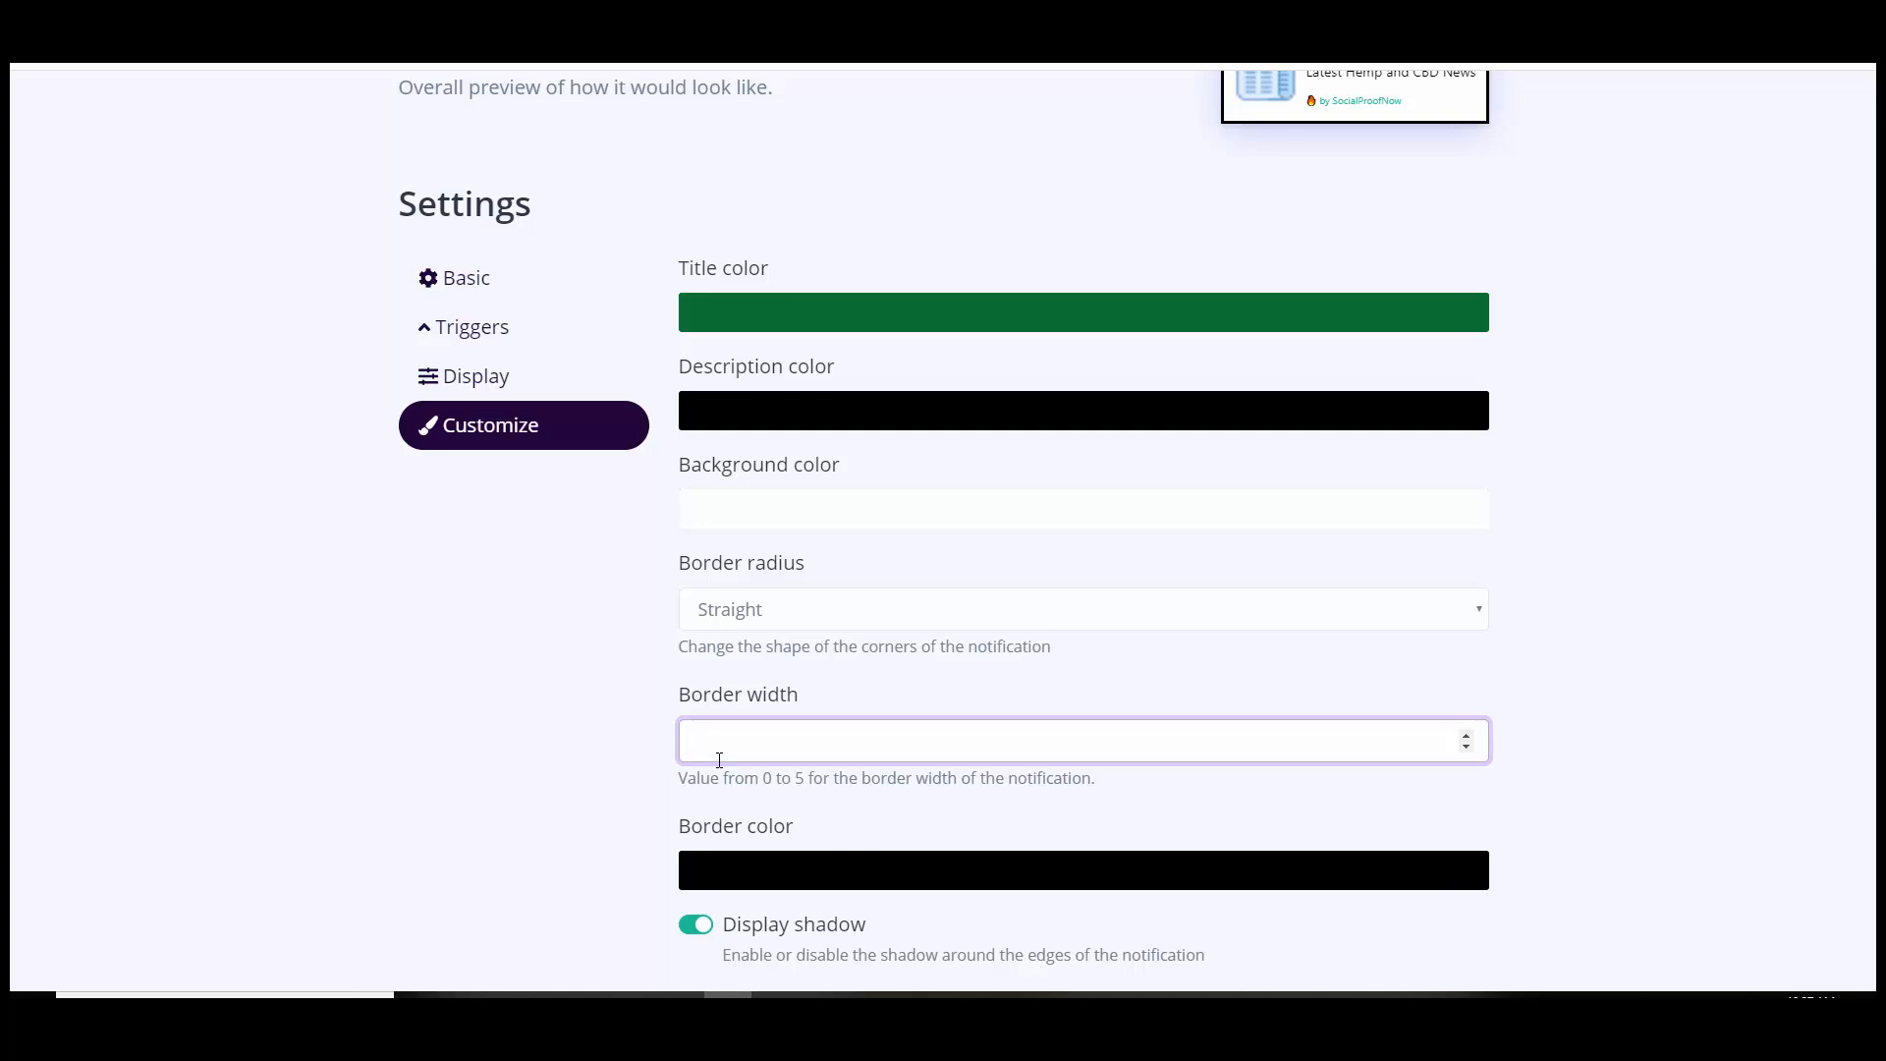
scroll(1538, 639, "up", 1)
left_click(1616, 594)
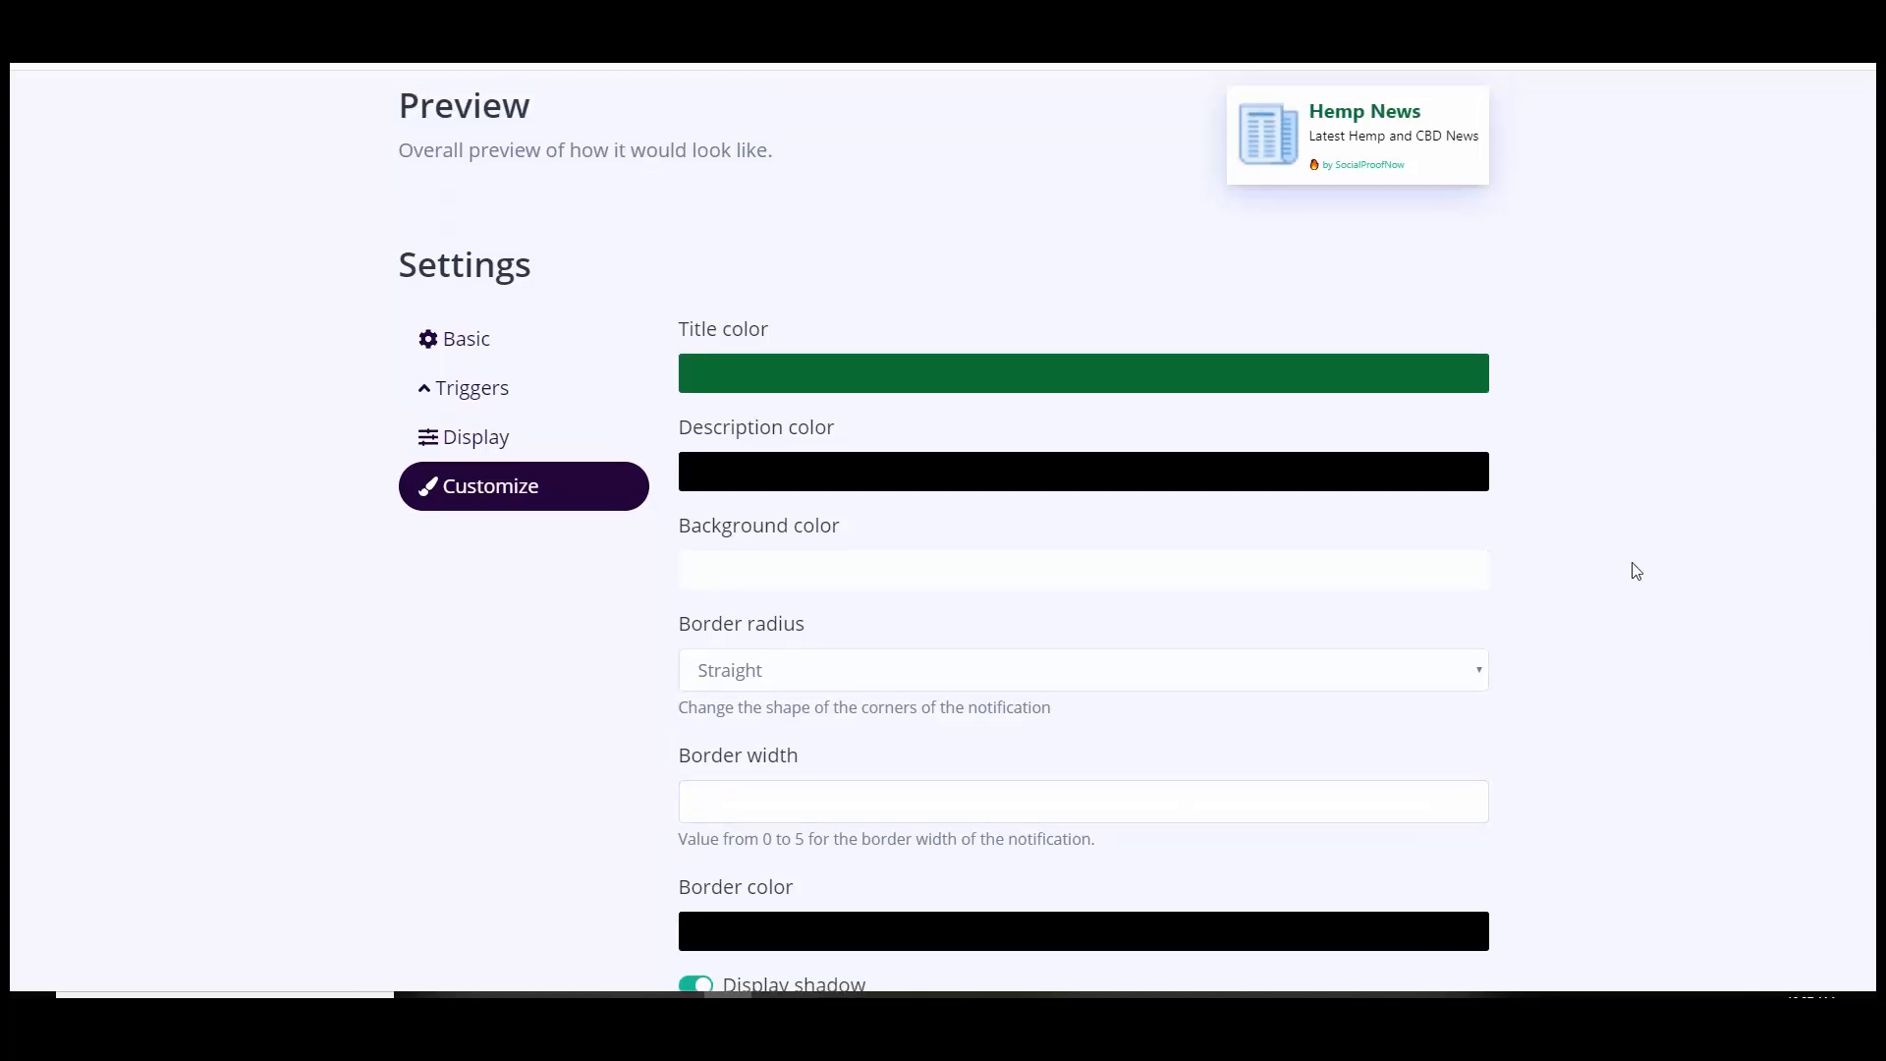
Keep Fade In as the entrance animation and Fade Out as the exit animation, and update the notification.
scroll(1663, 570, "up", 2)
scroll(1621, 631, "up", 1)
scroll(1591, 688, "down", 5)
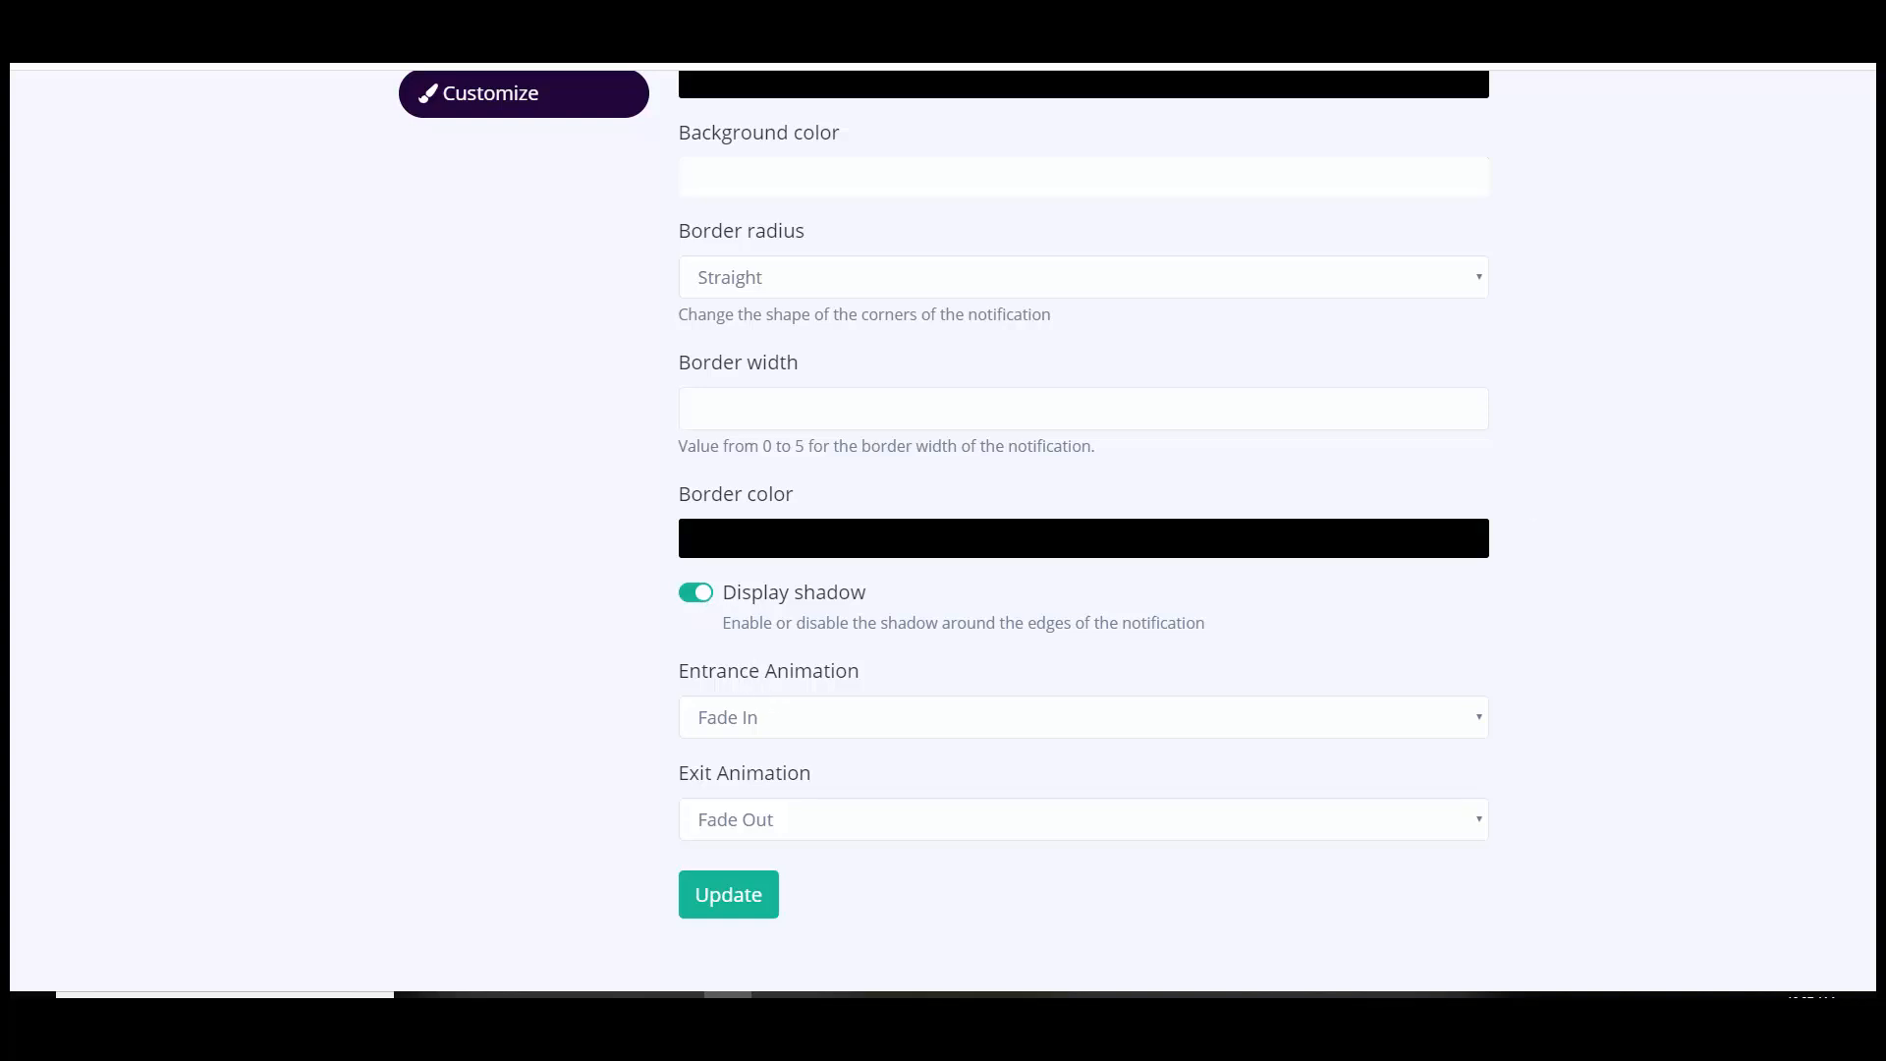
left_click_drag(1879, 580, 1878, 304)
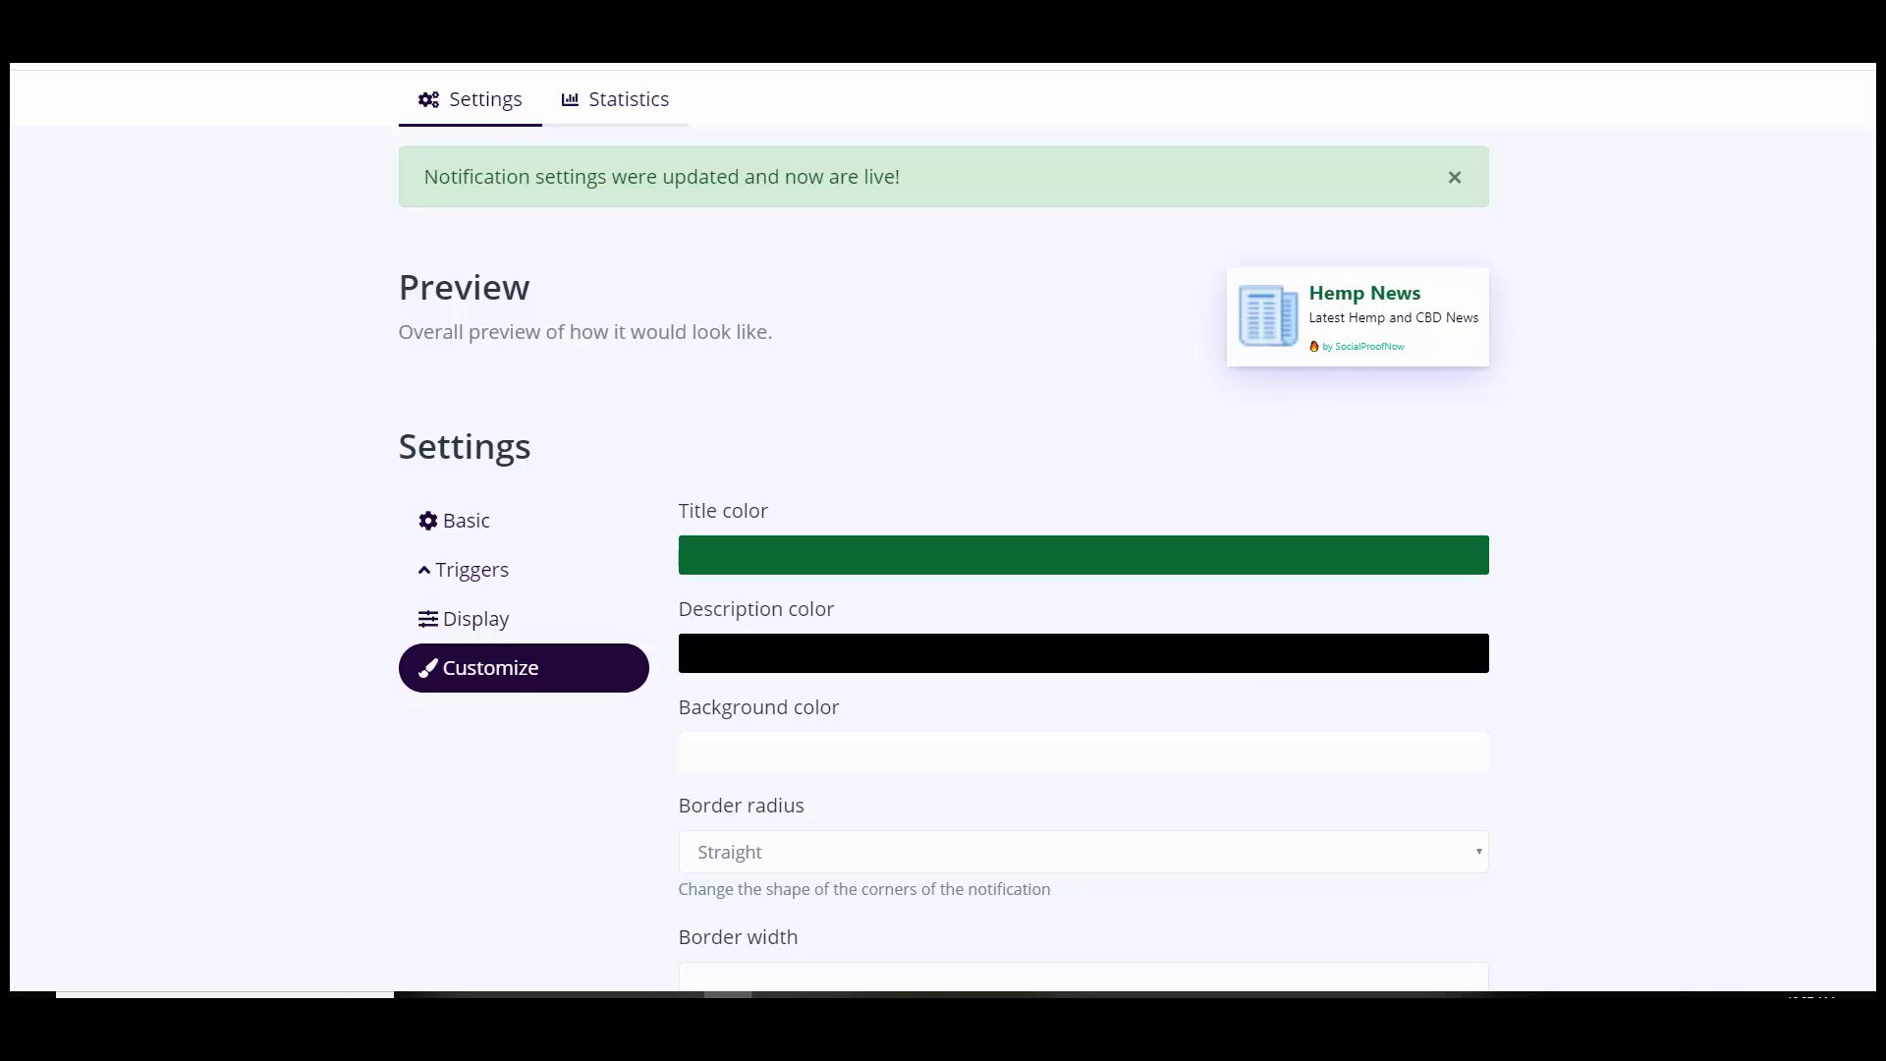
scroll(943, 531, "down", 3)
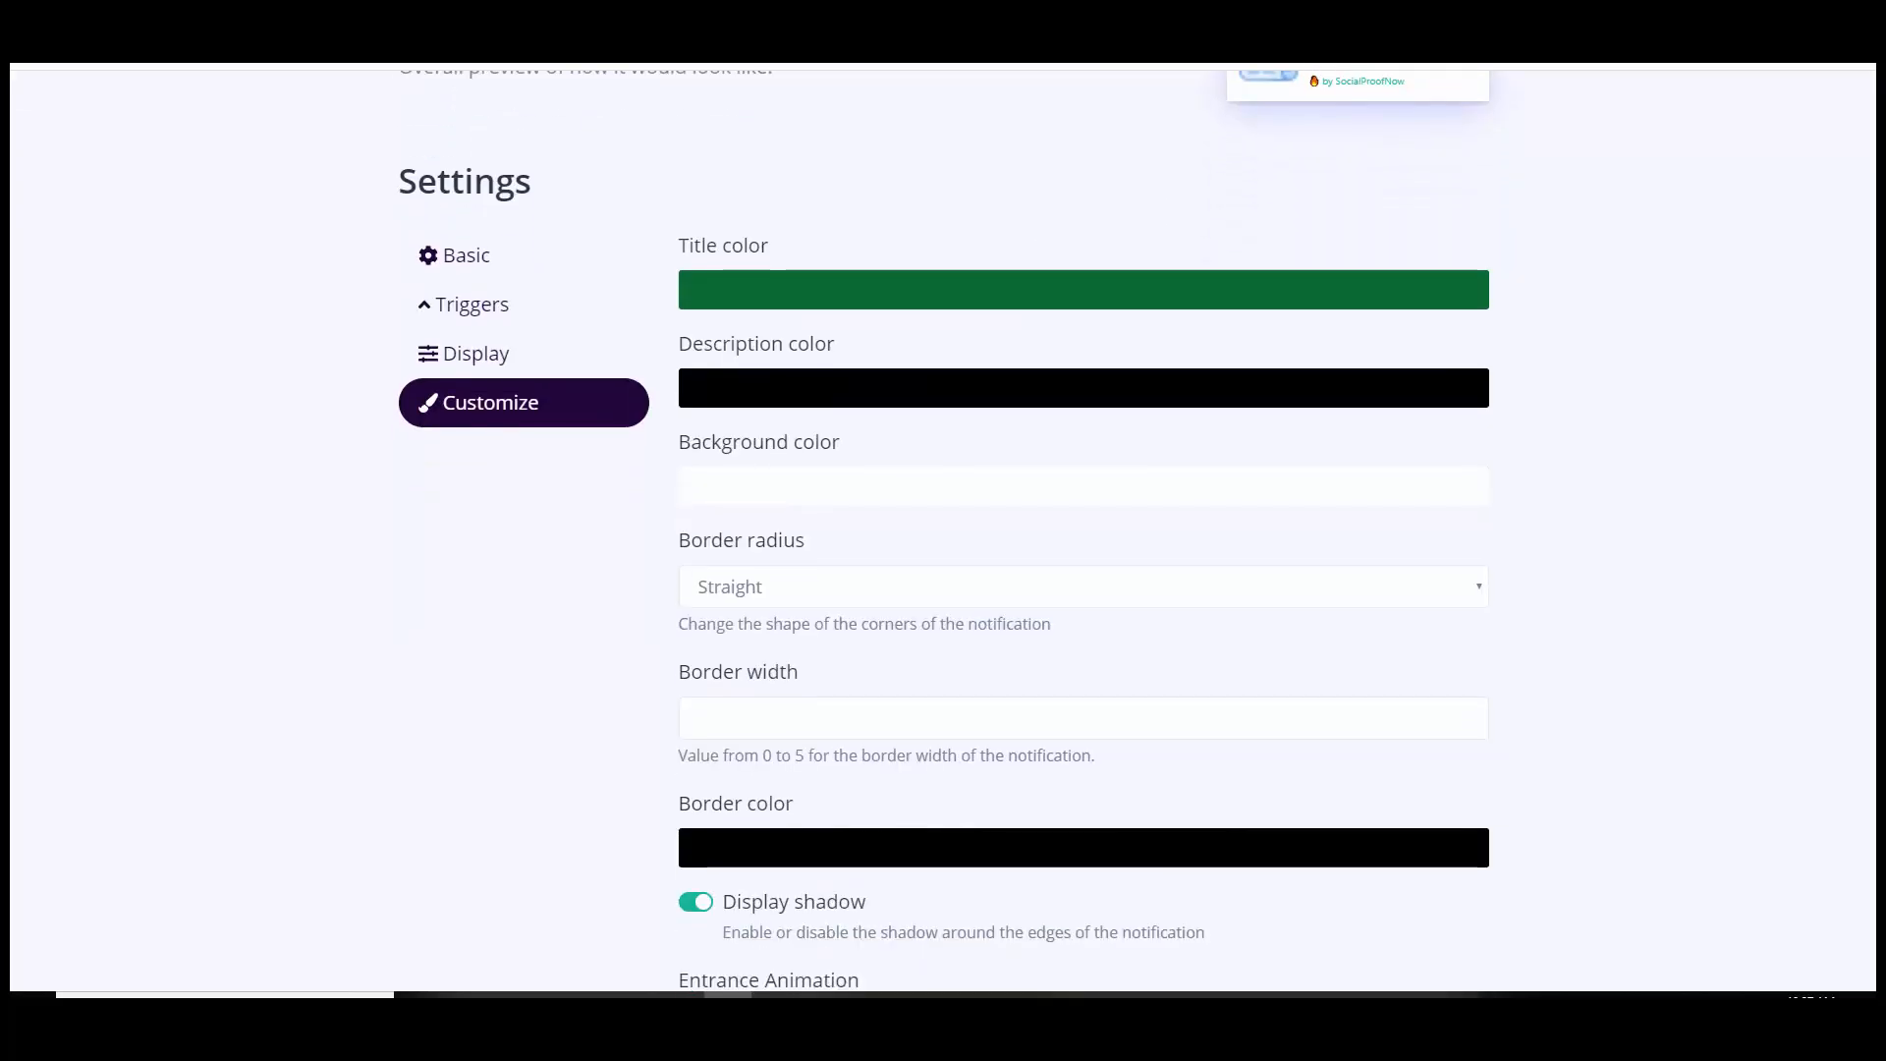
scroll(943, 530, "down", 4)
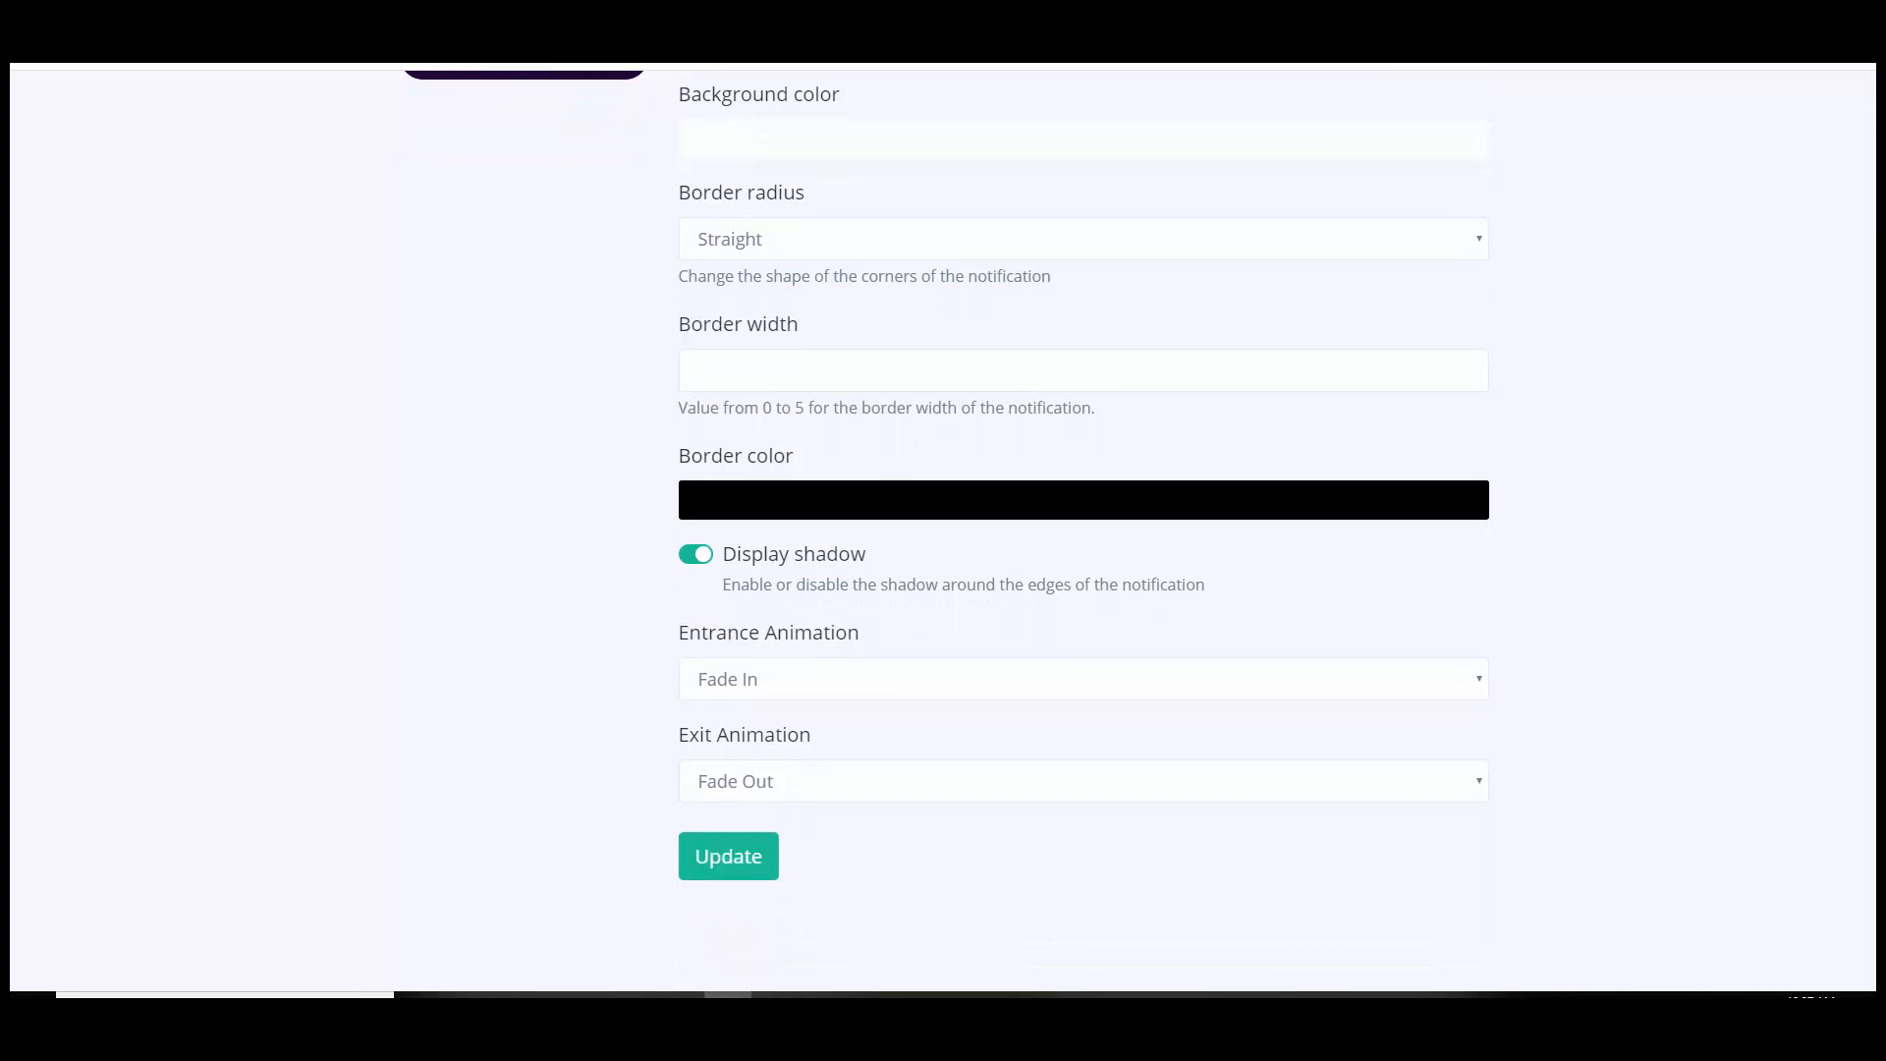
left_click(881, 697)
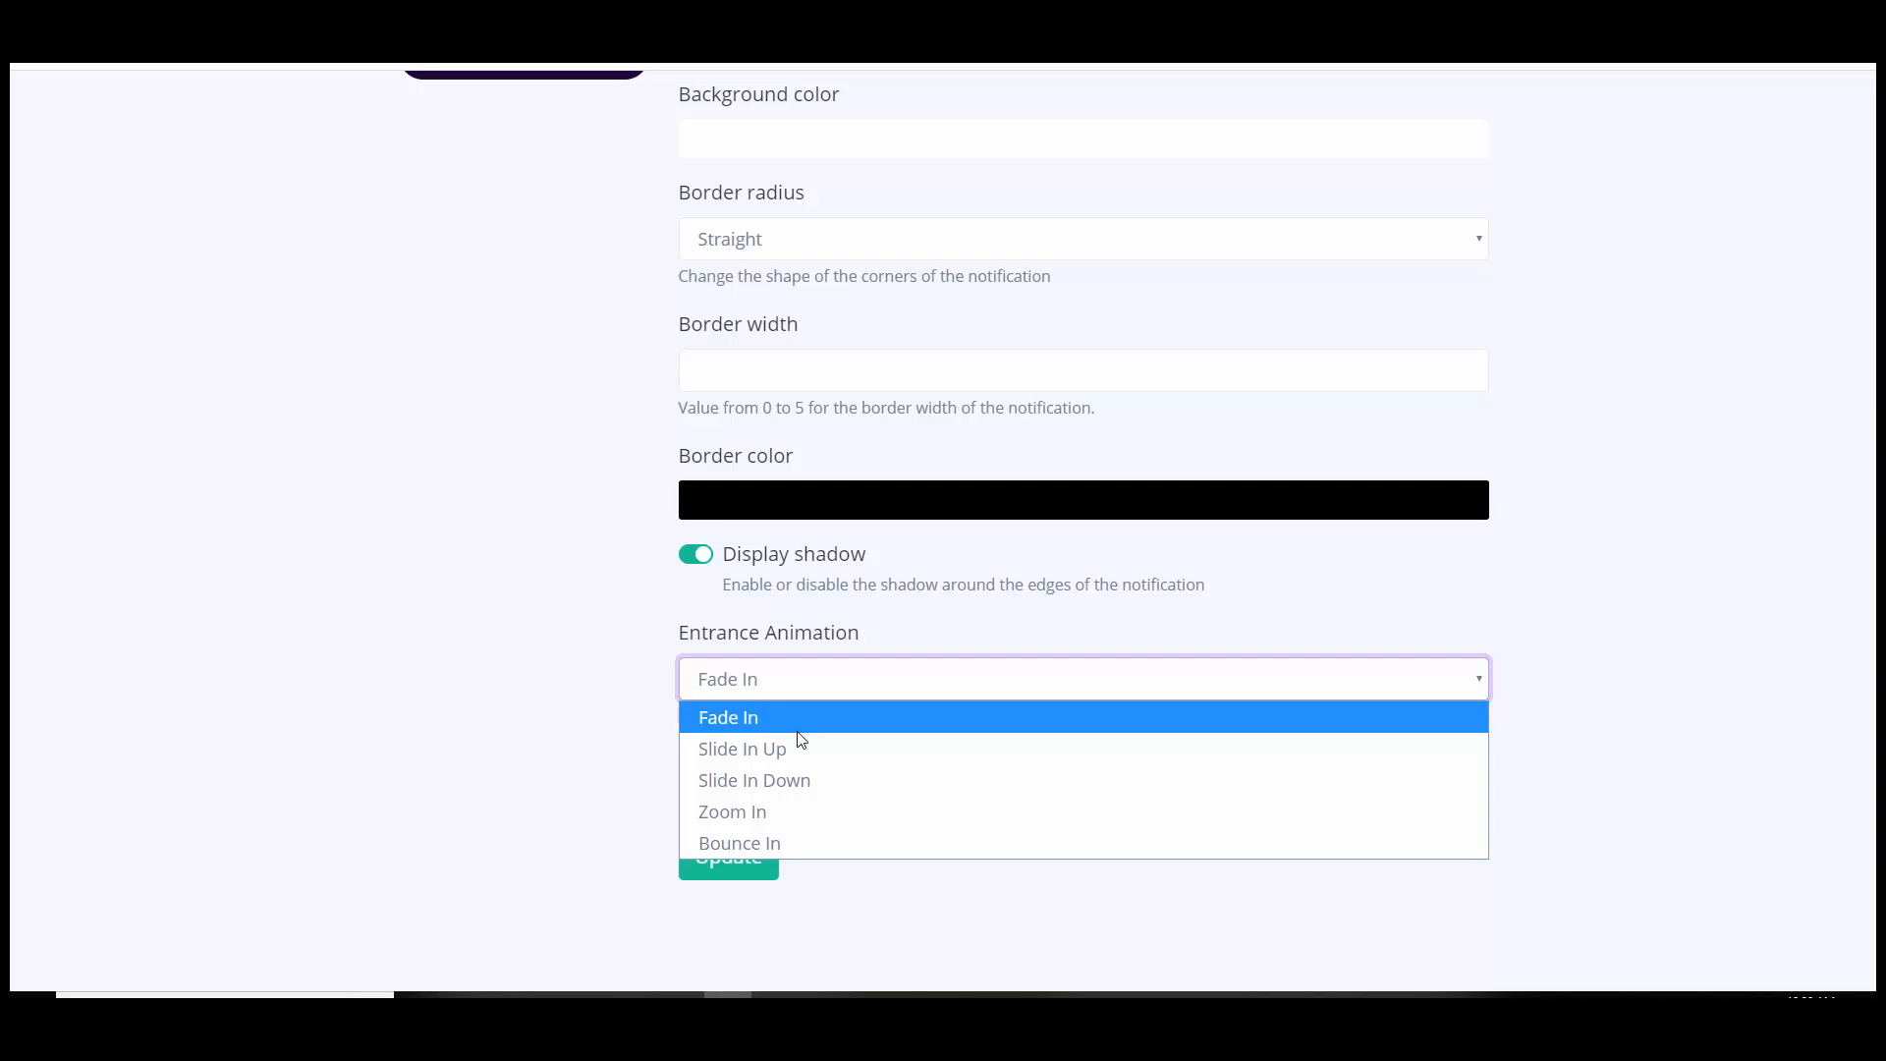
left_click(738, 727)
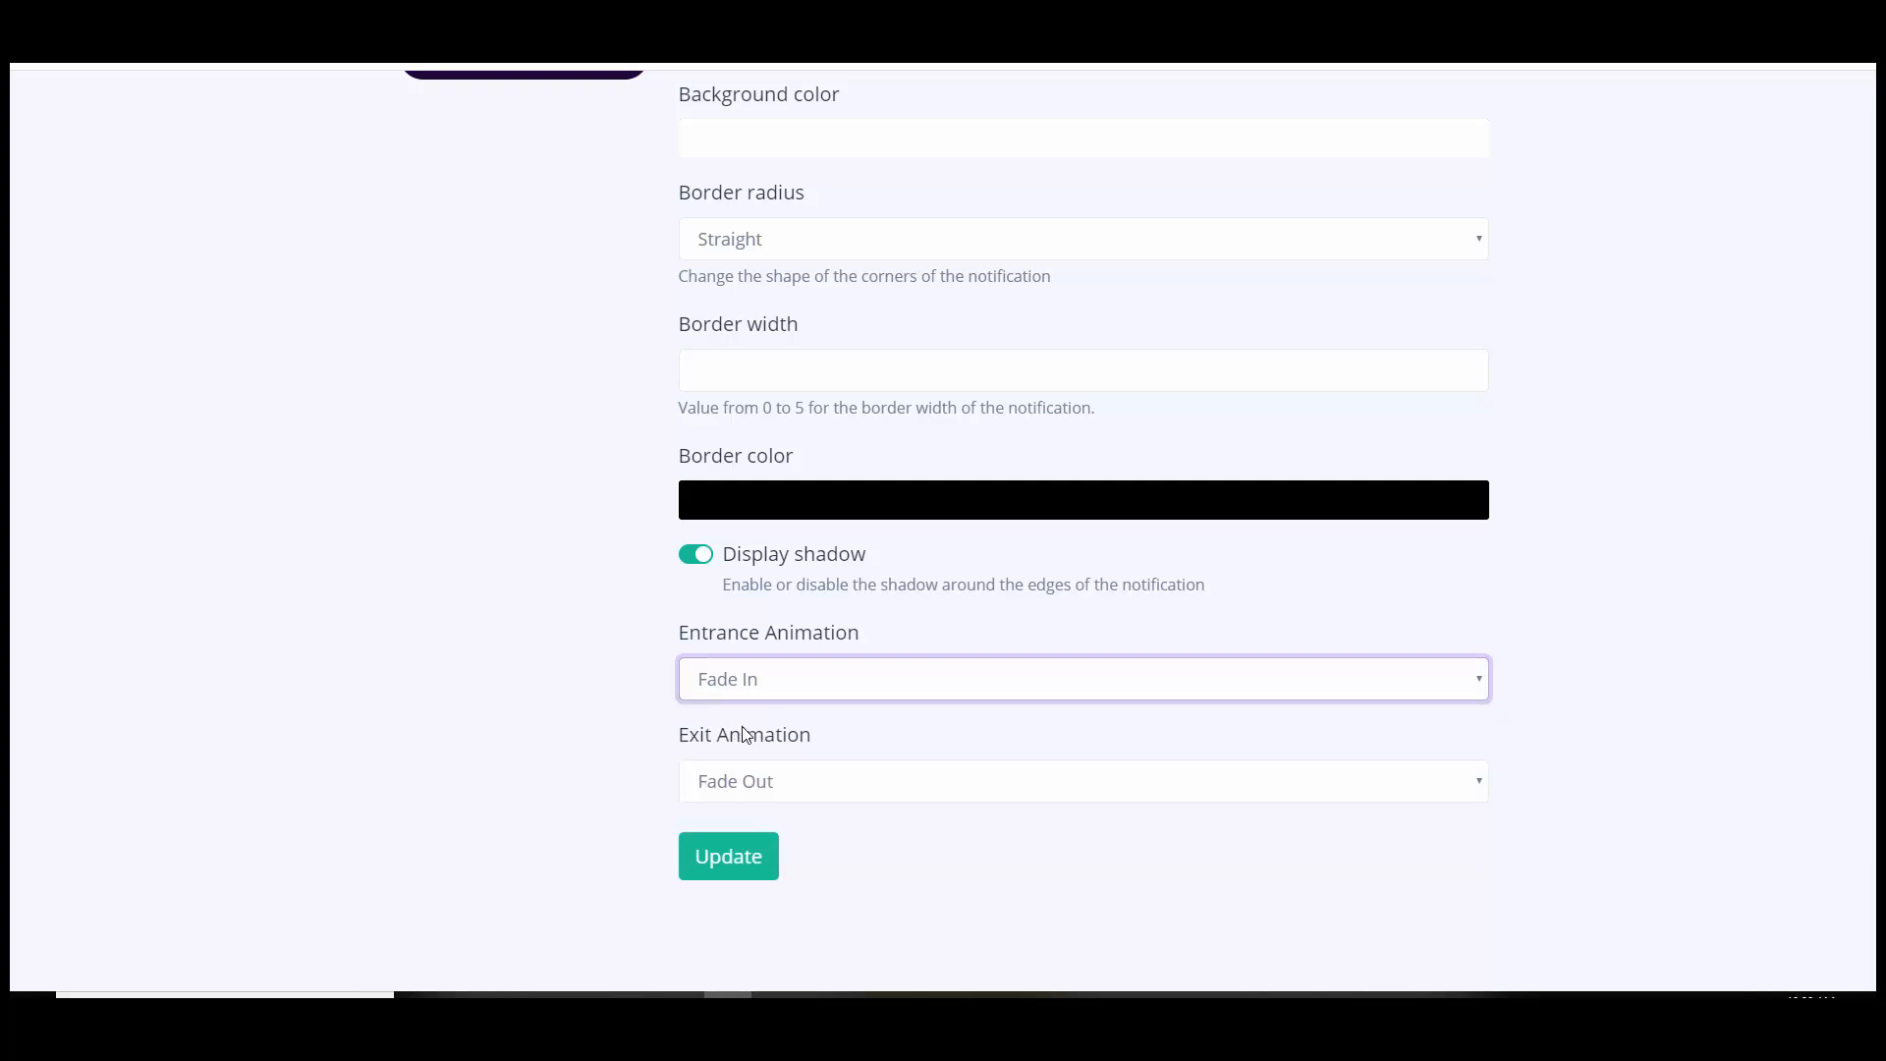
left_click(764, 781)
left_click(795, 825)
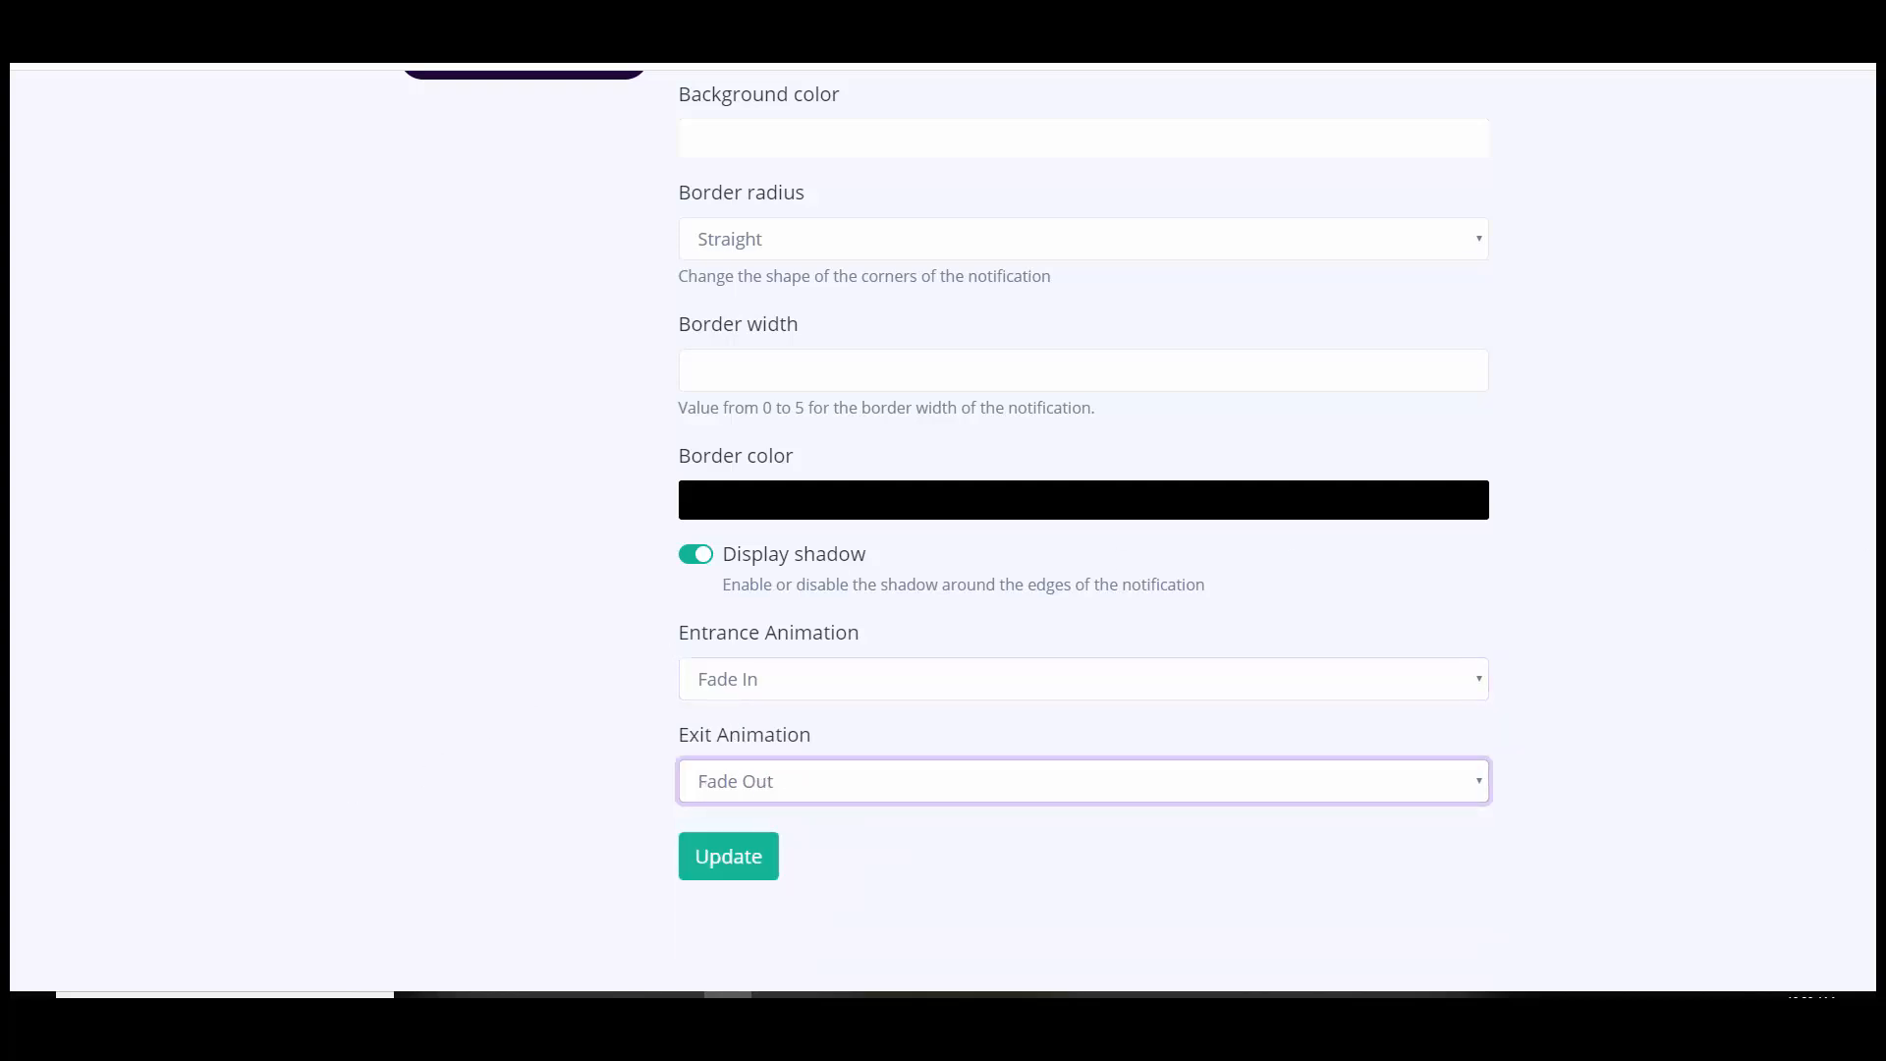
left_click(749, 865)
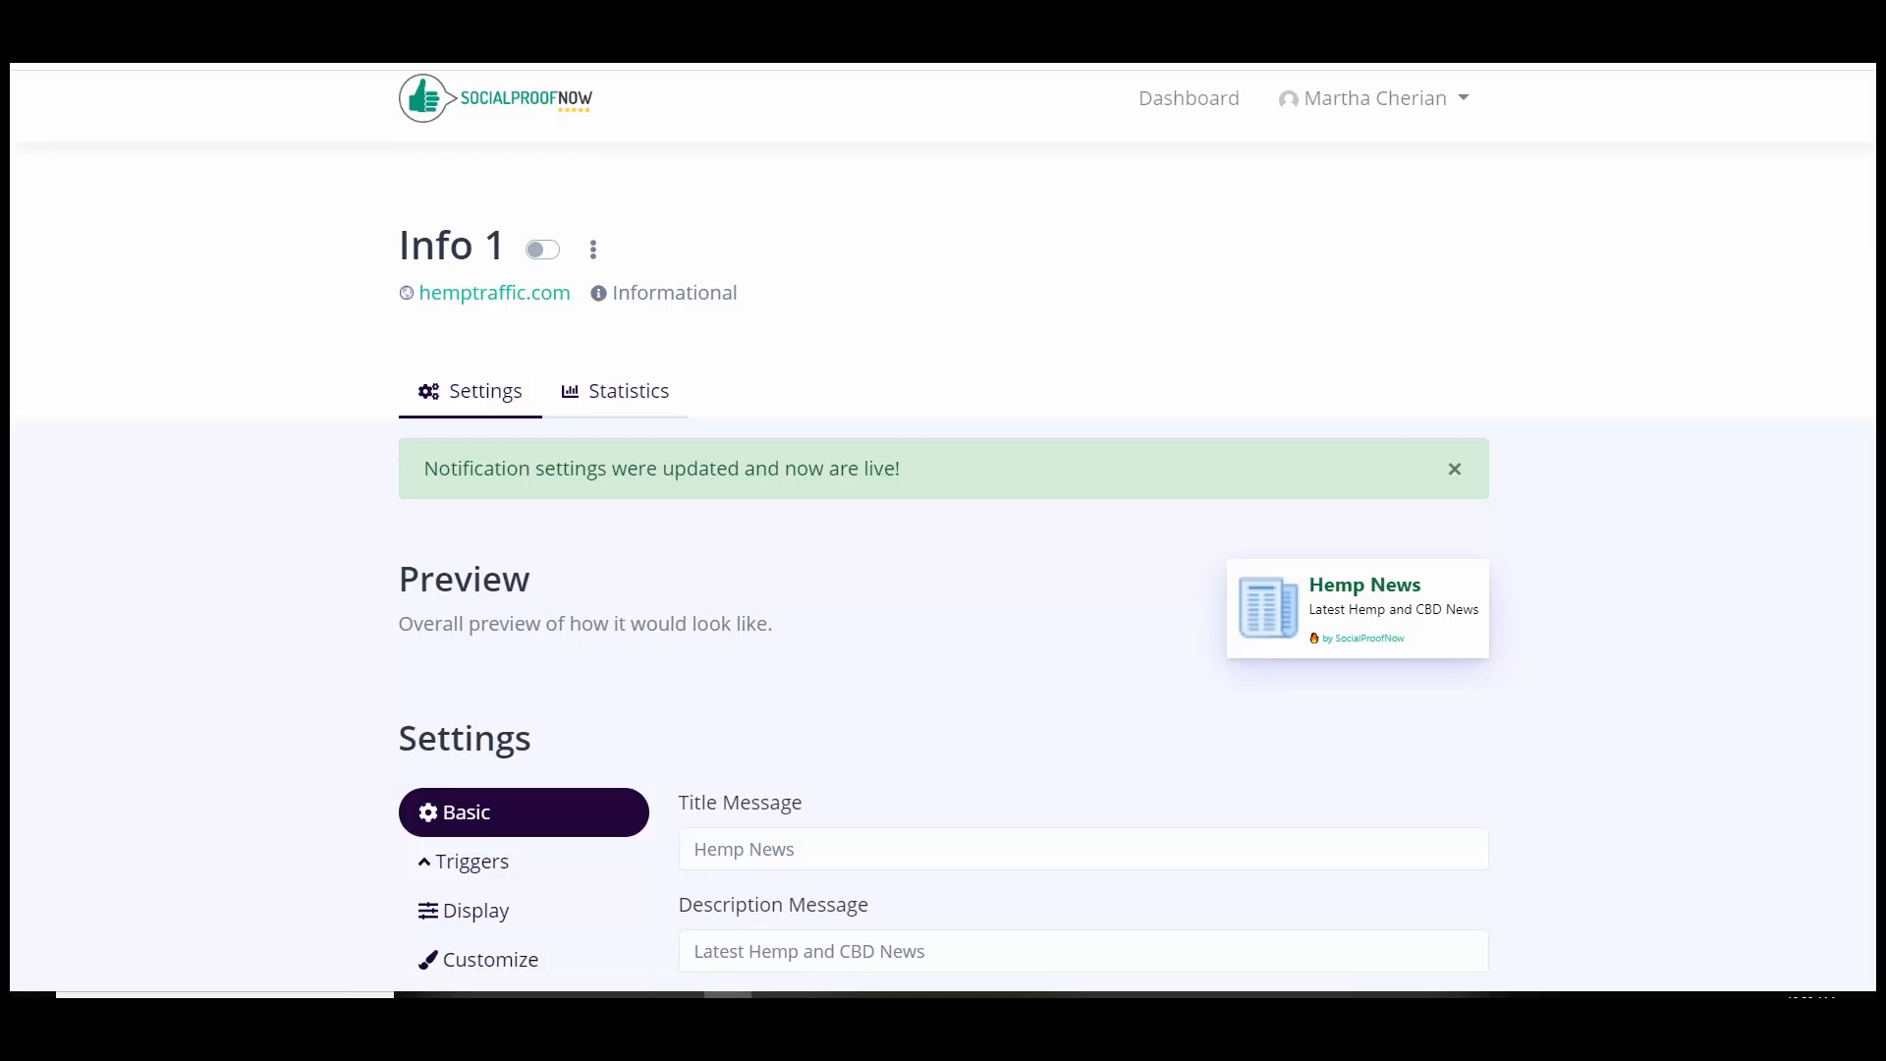
Switch to the HempTraffic website and look through its blog pages.
scroll(943, 531, "down", 1)
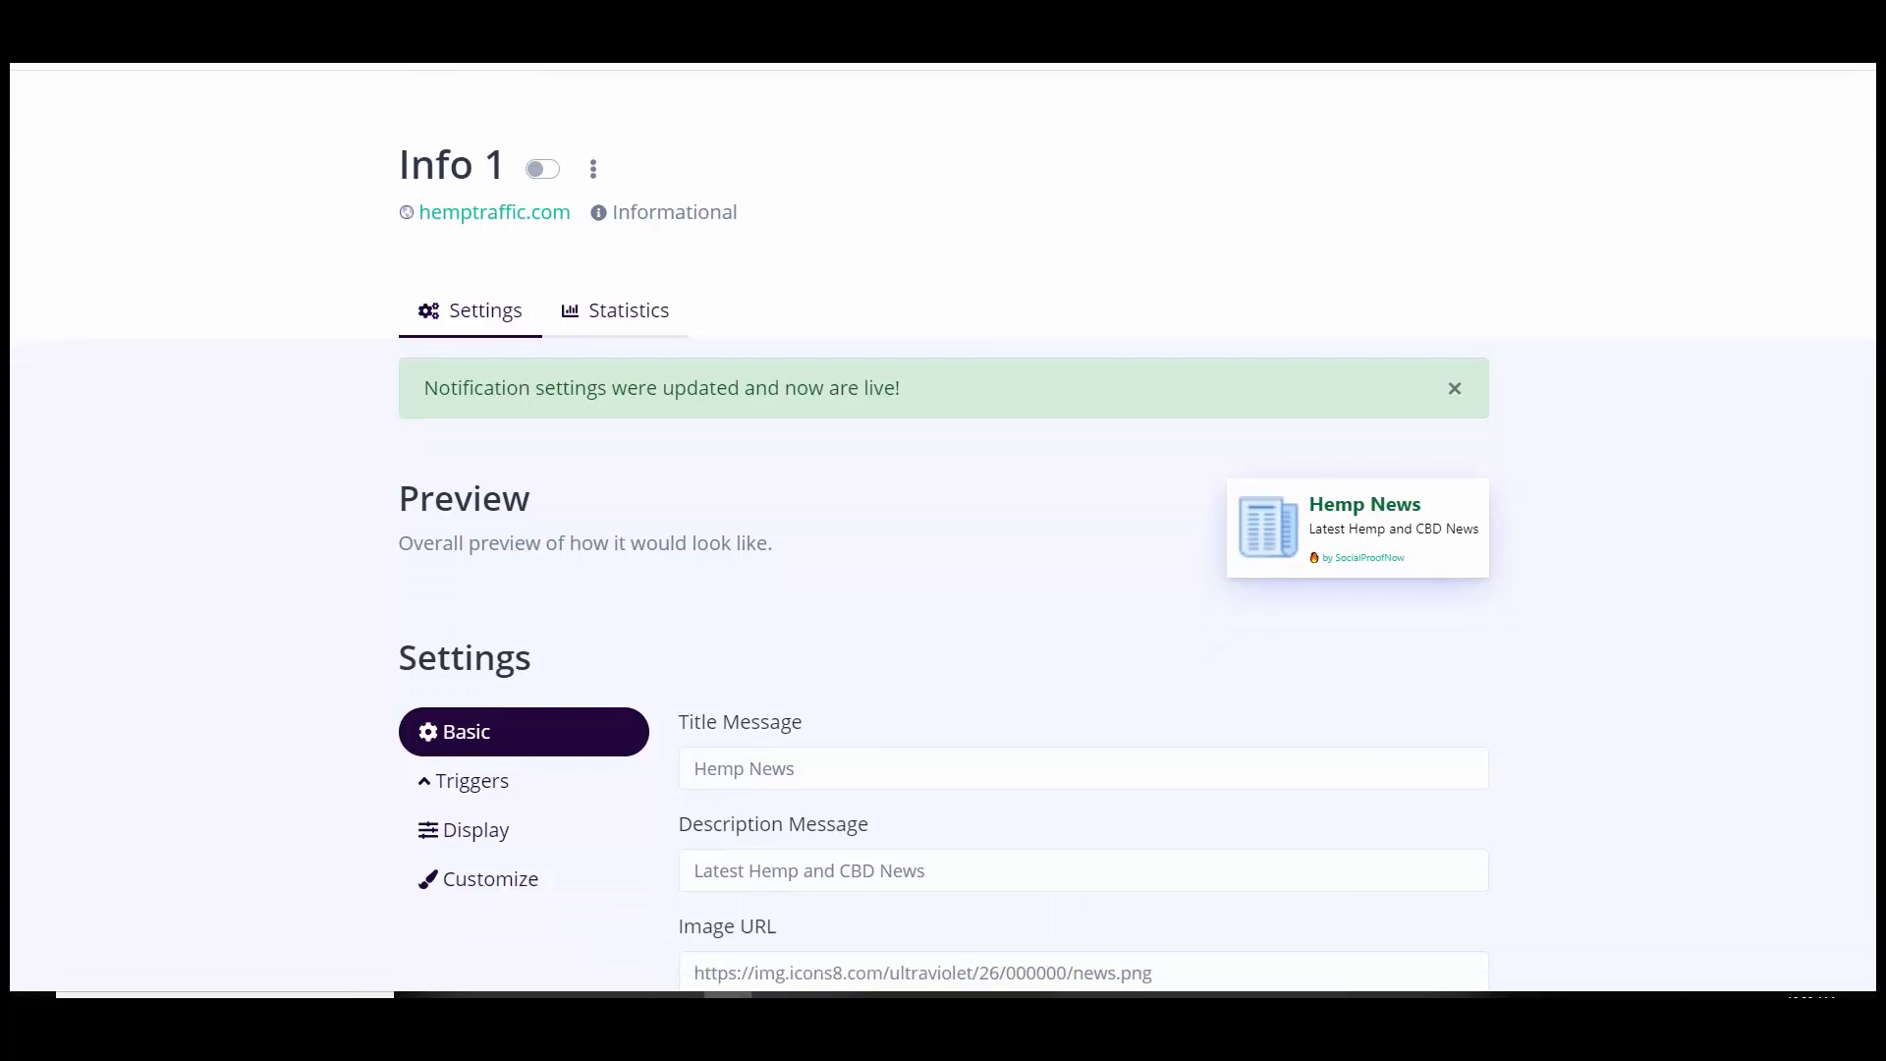
left_click(235, 24)
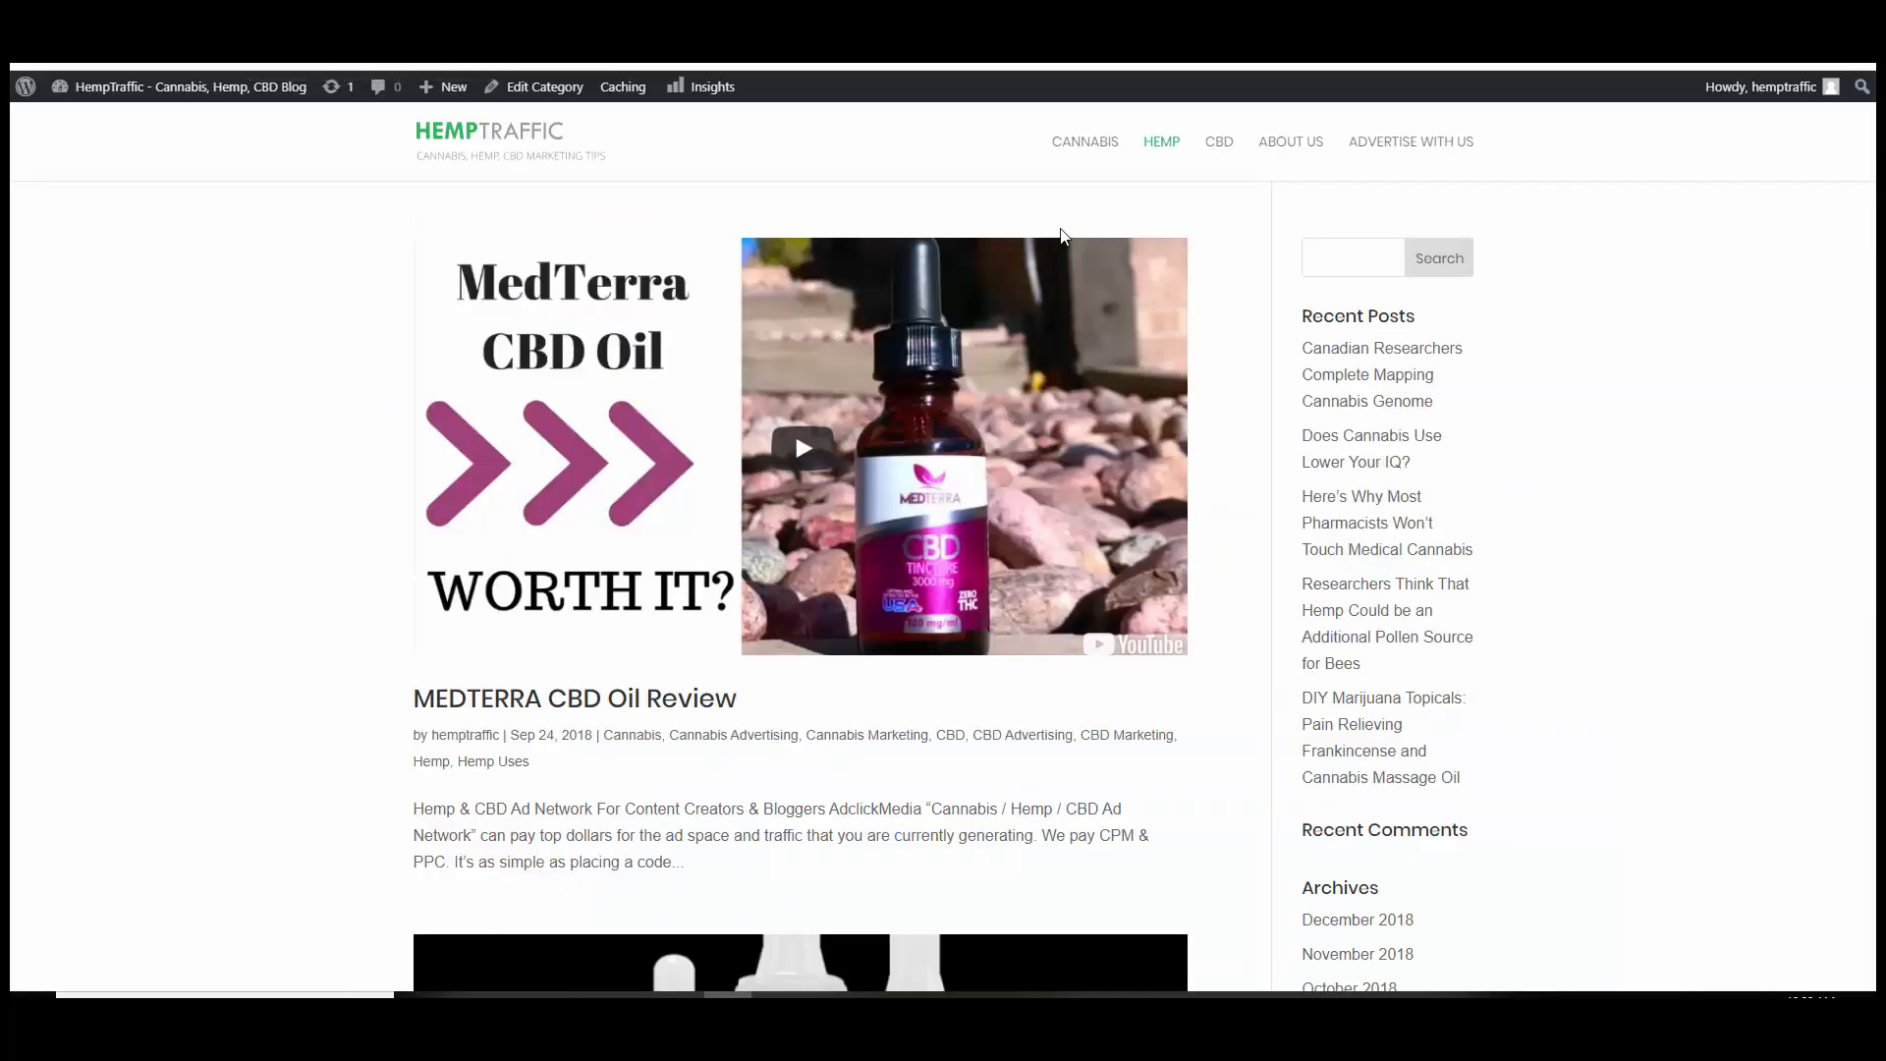
left_click(1101, 147)
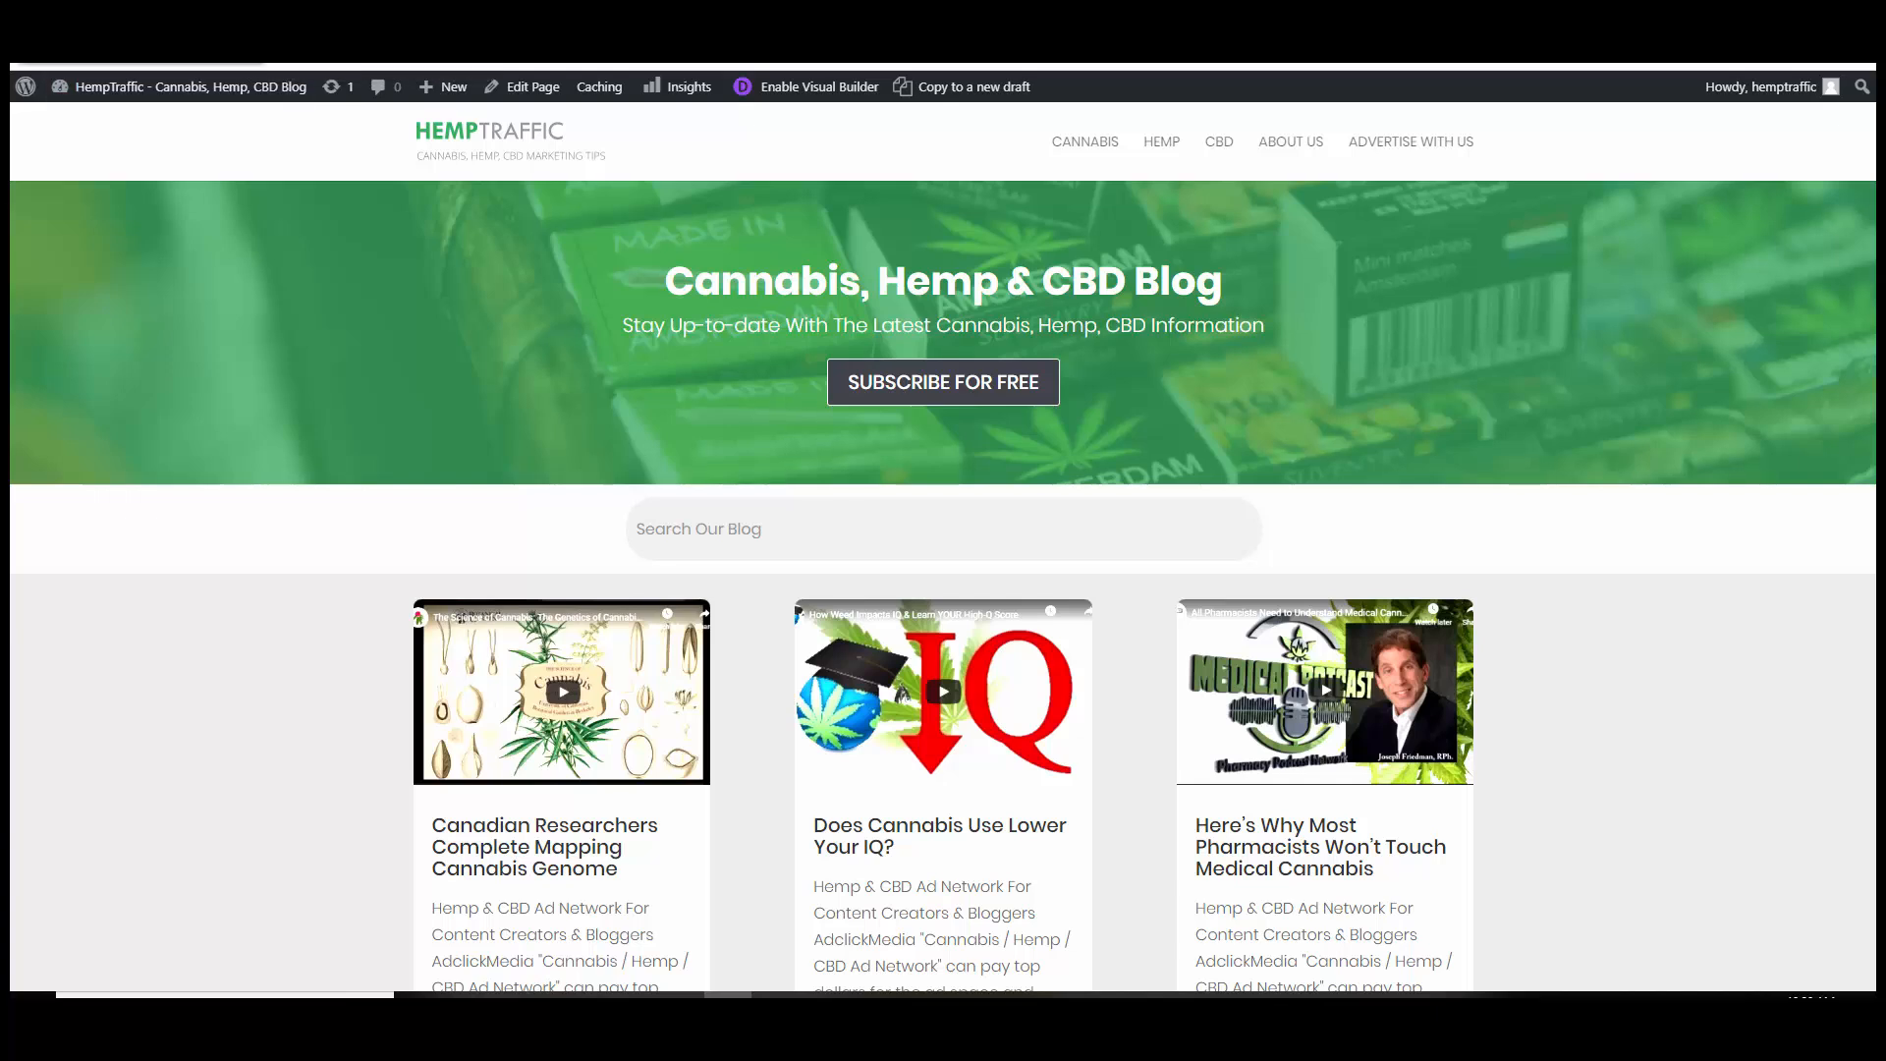
Return to the Info 1 notification in SocialProofNow and switch its status on.
left_click(304, 22)
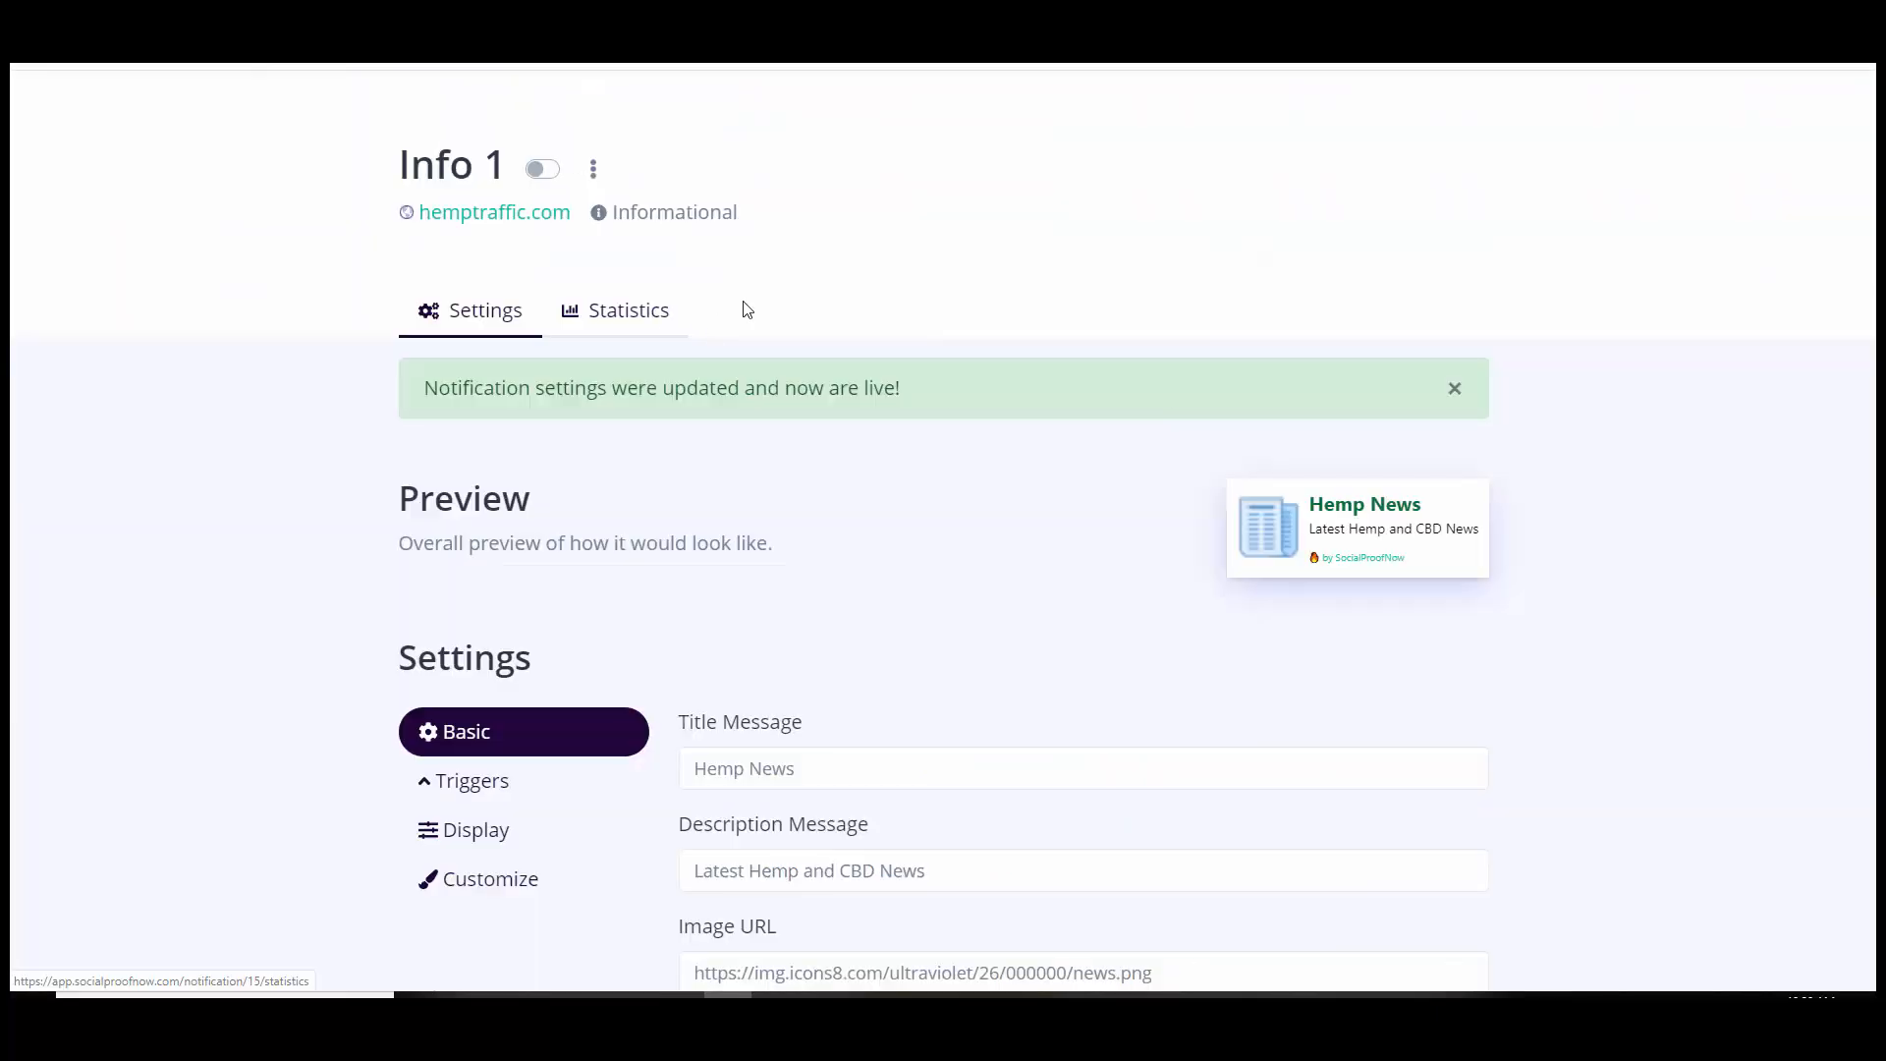
left_click(553, 175)
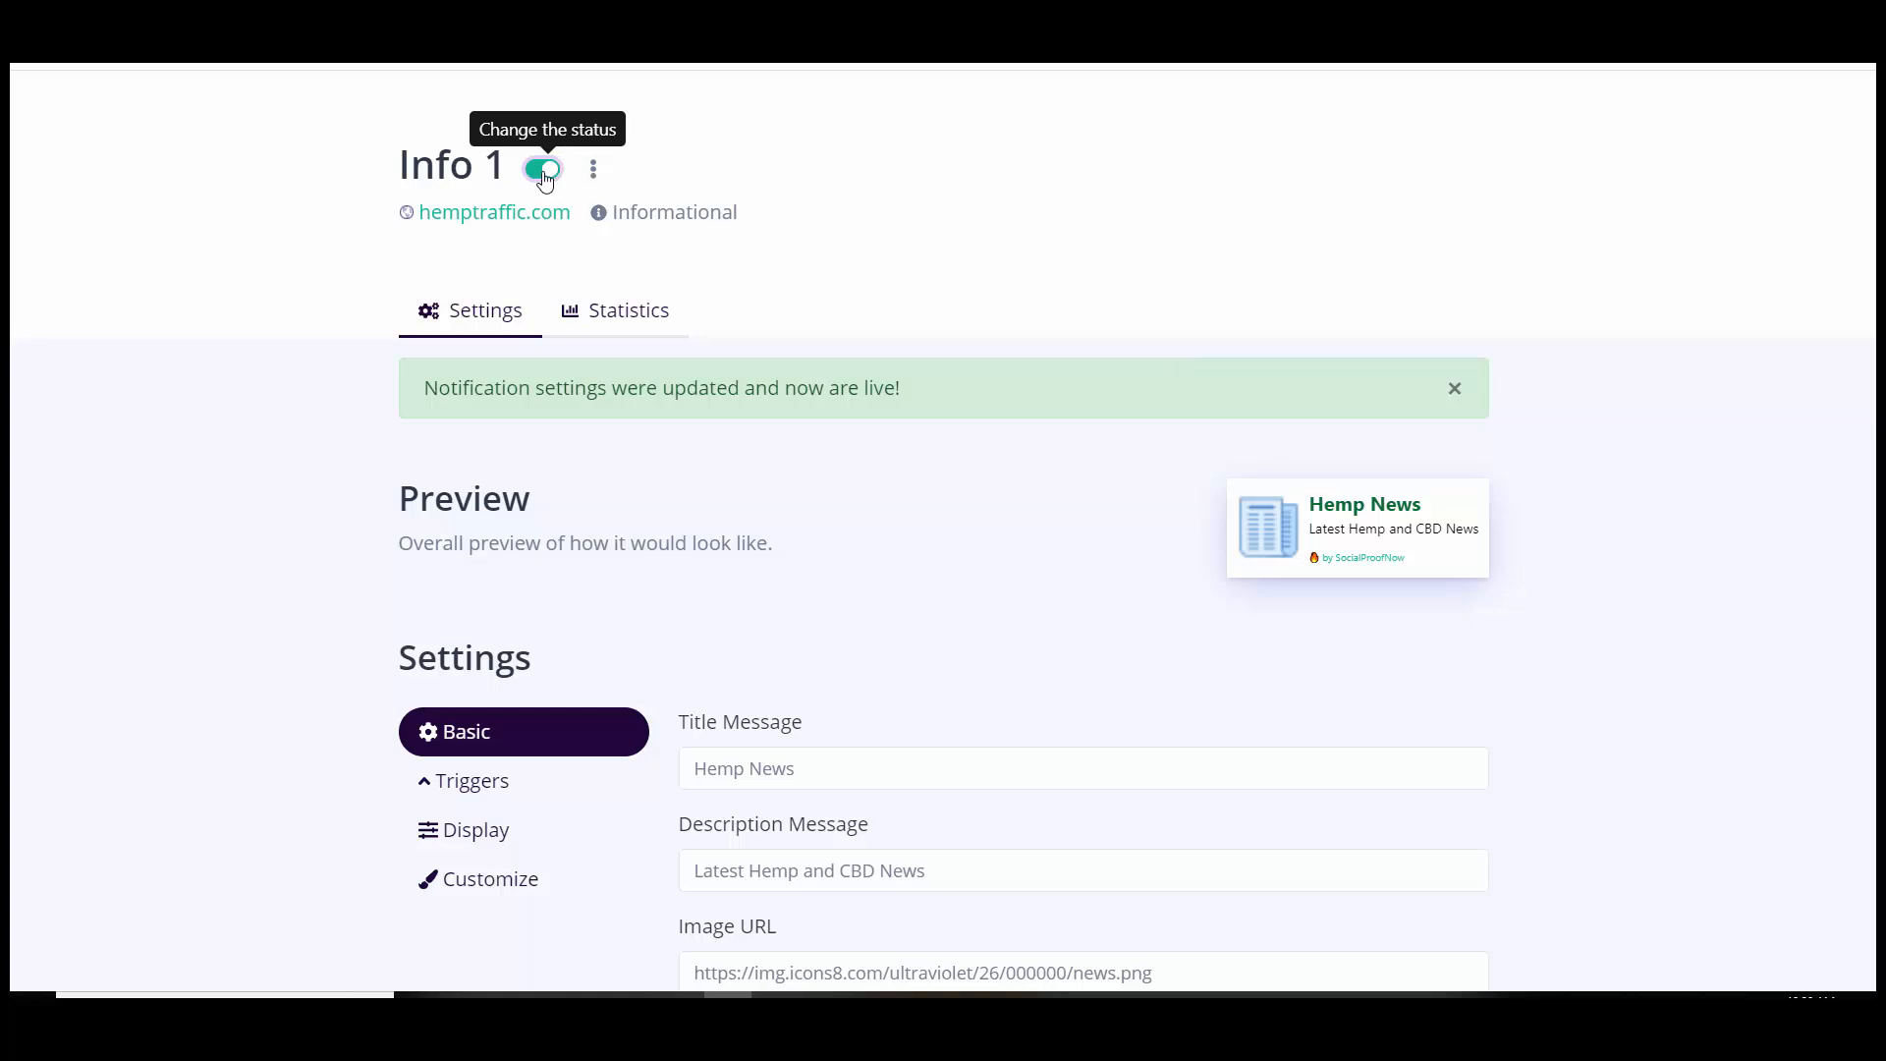
Toggle the Info 1 notification's status off and back on, and update the notification's basic settings.
left_click(555, 177)
left_click(551, 185)
scroll(1841, 399, "down", 5)
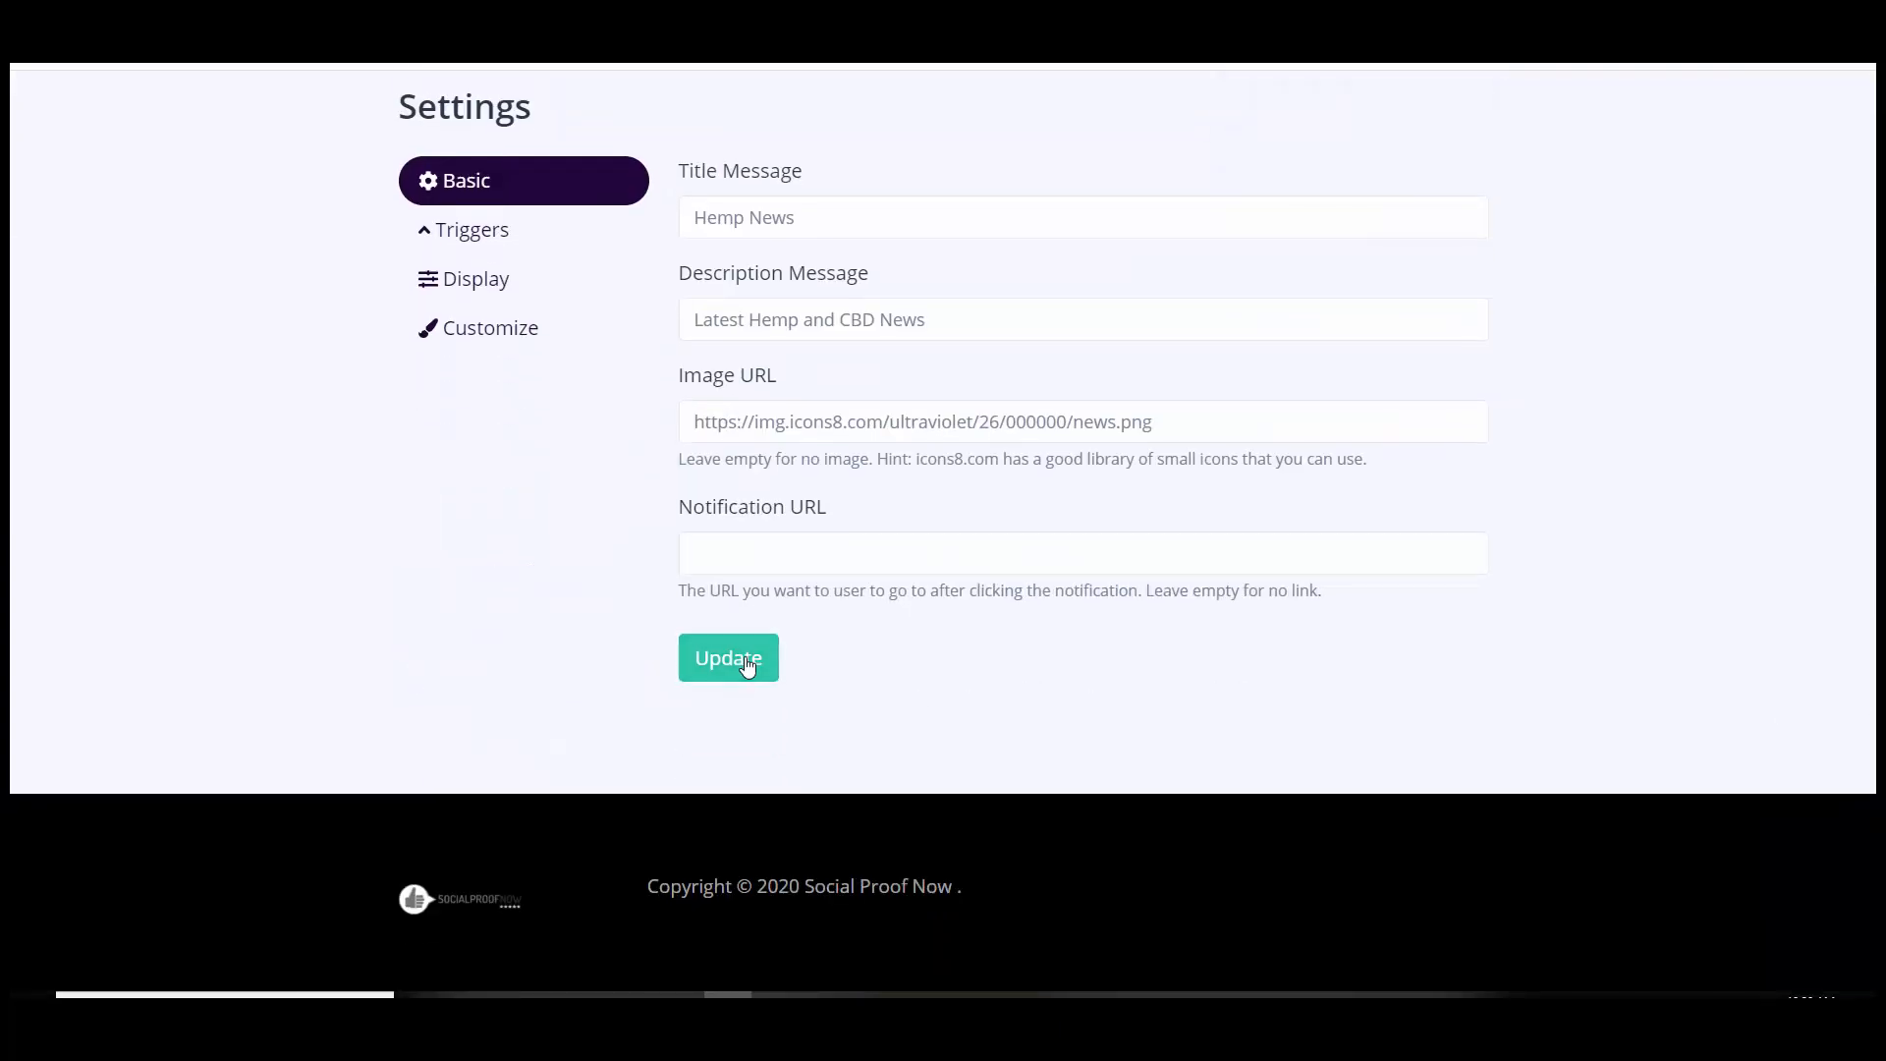
left_click(746, 665)
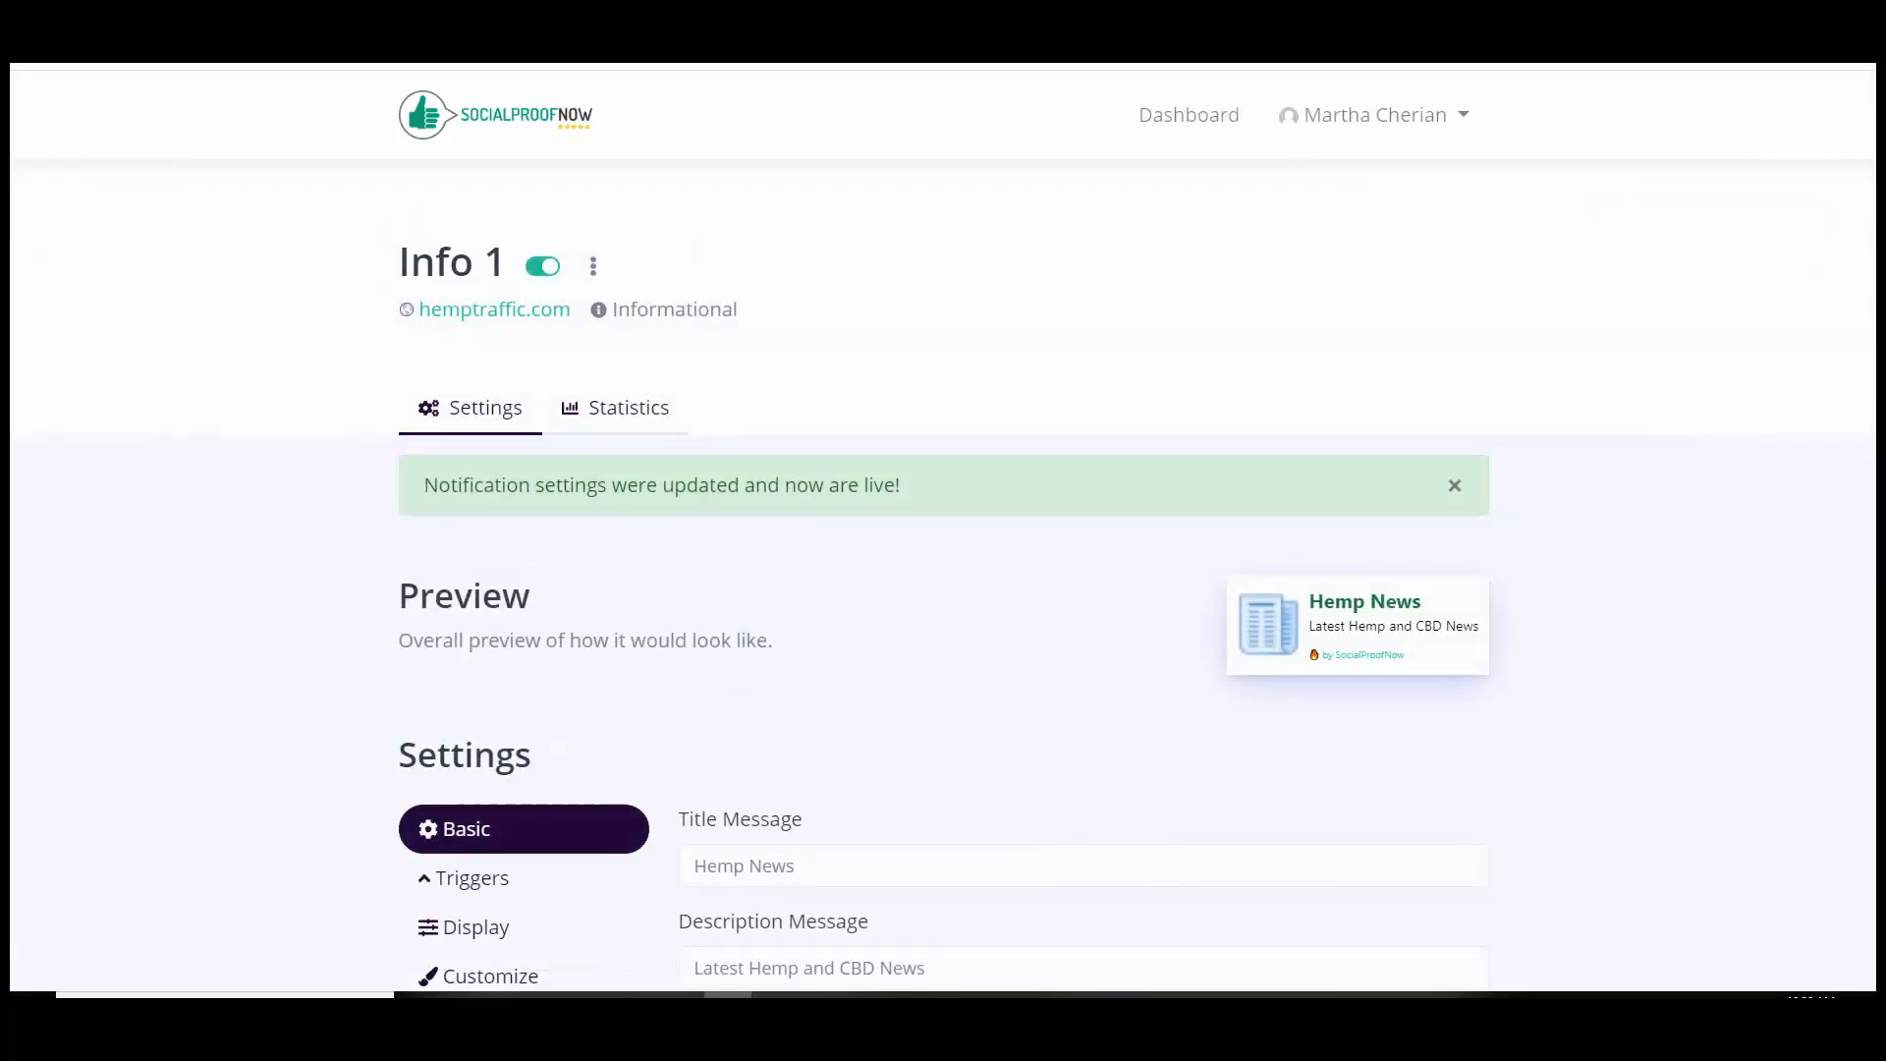
Switch to the HempTraffic website, reload the blog page to check the live Hemp News notification, and close the notification.
left_click(314, 24)
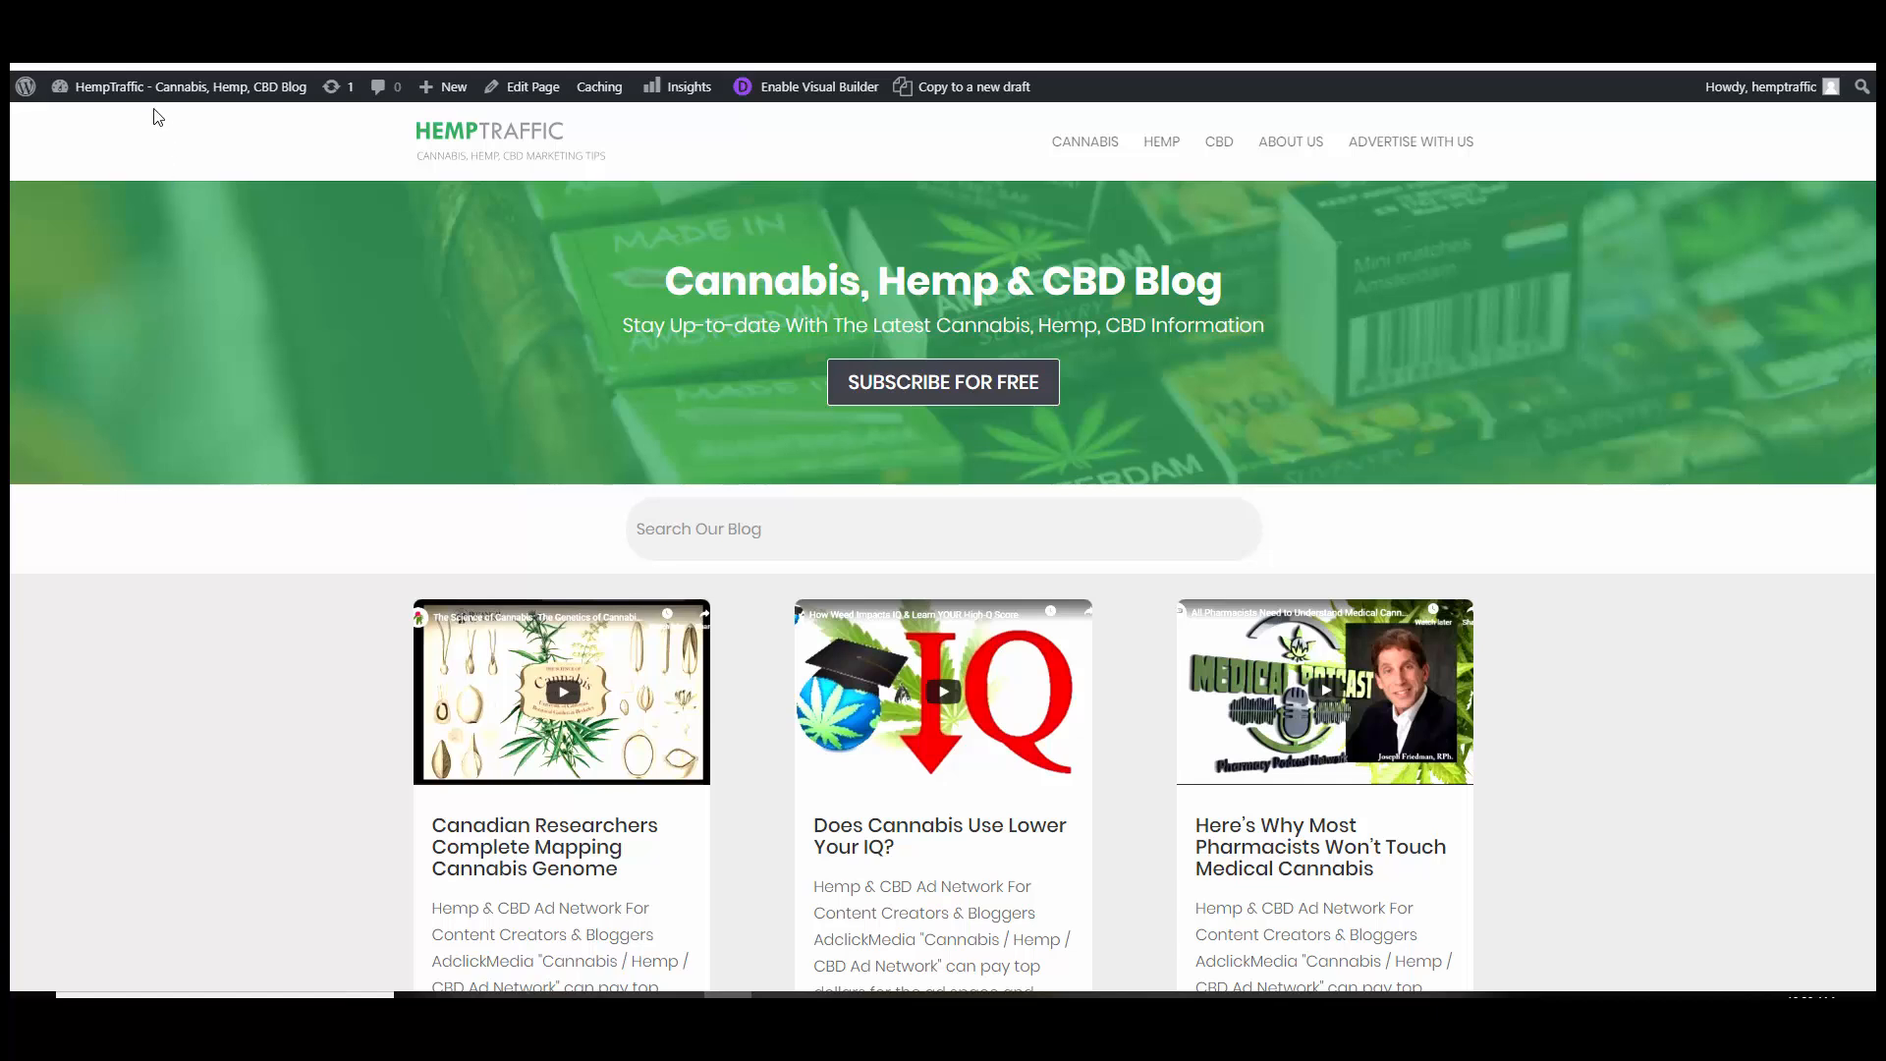
left_click(90, 36)
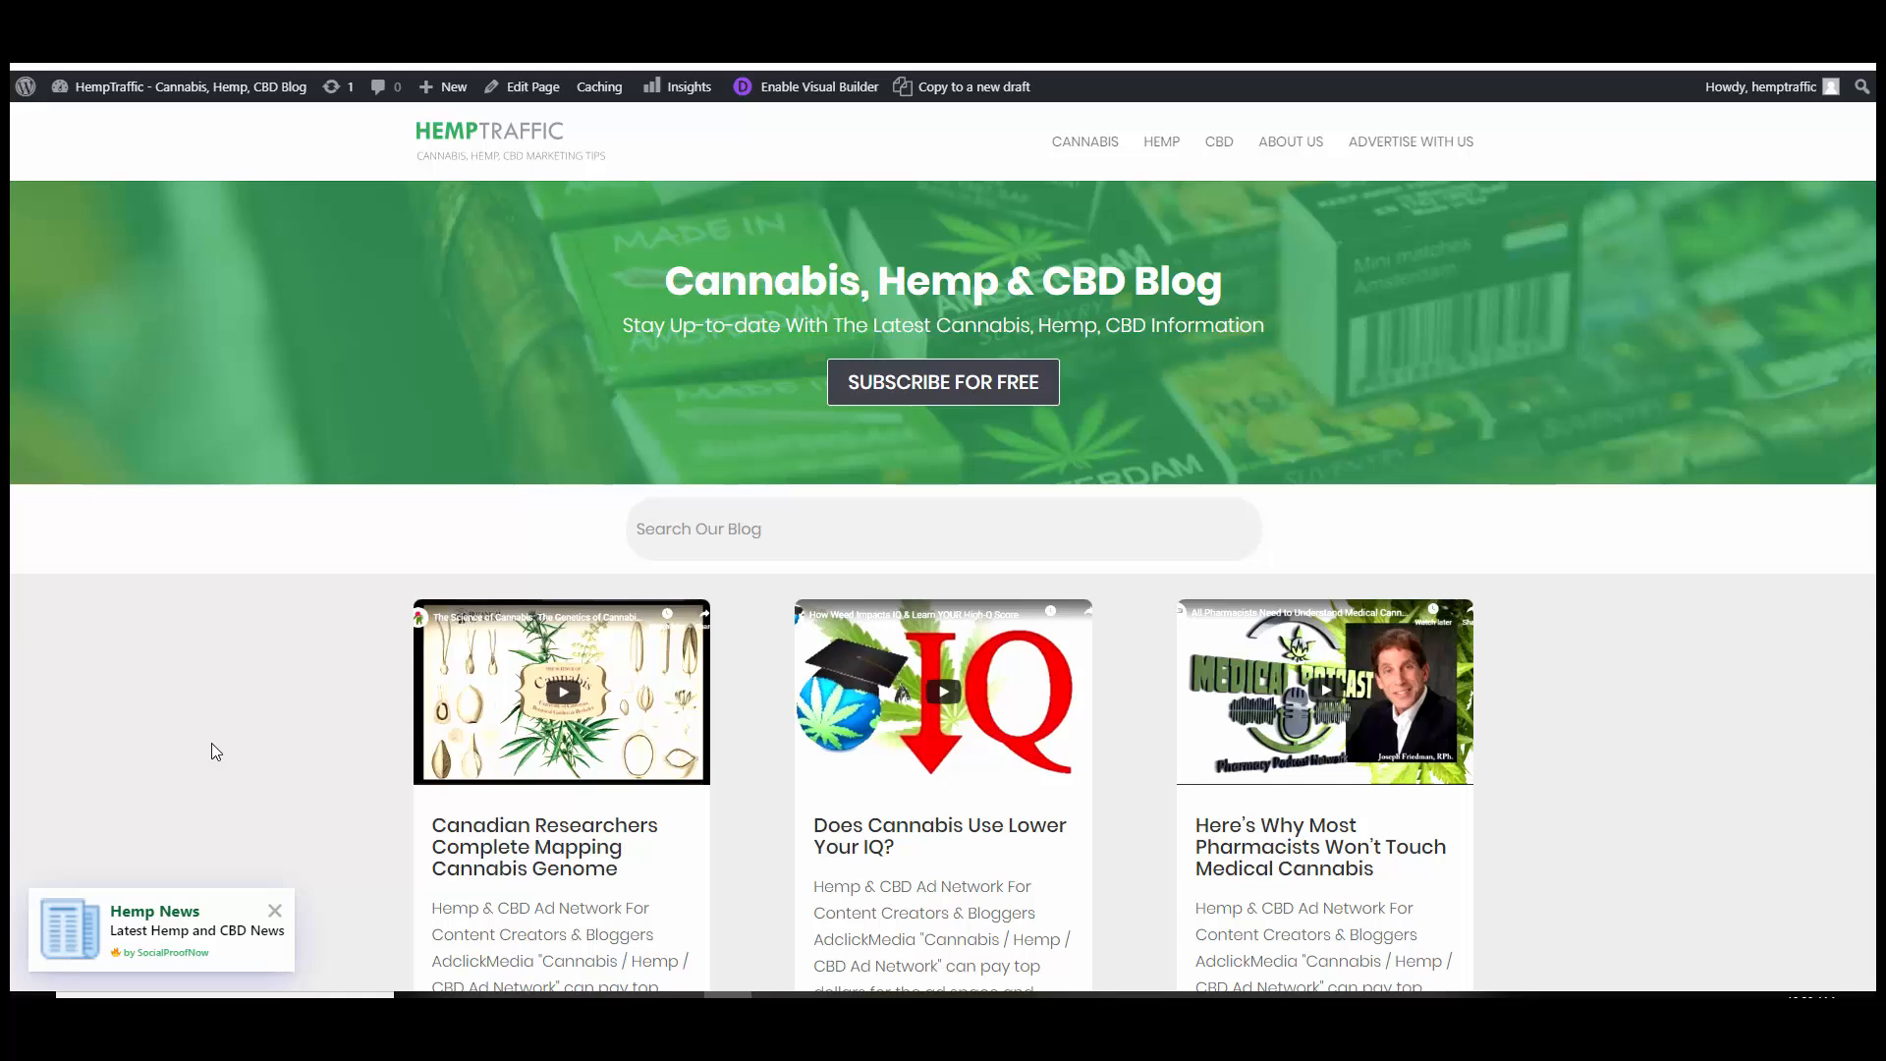
left_click(276, 915)
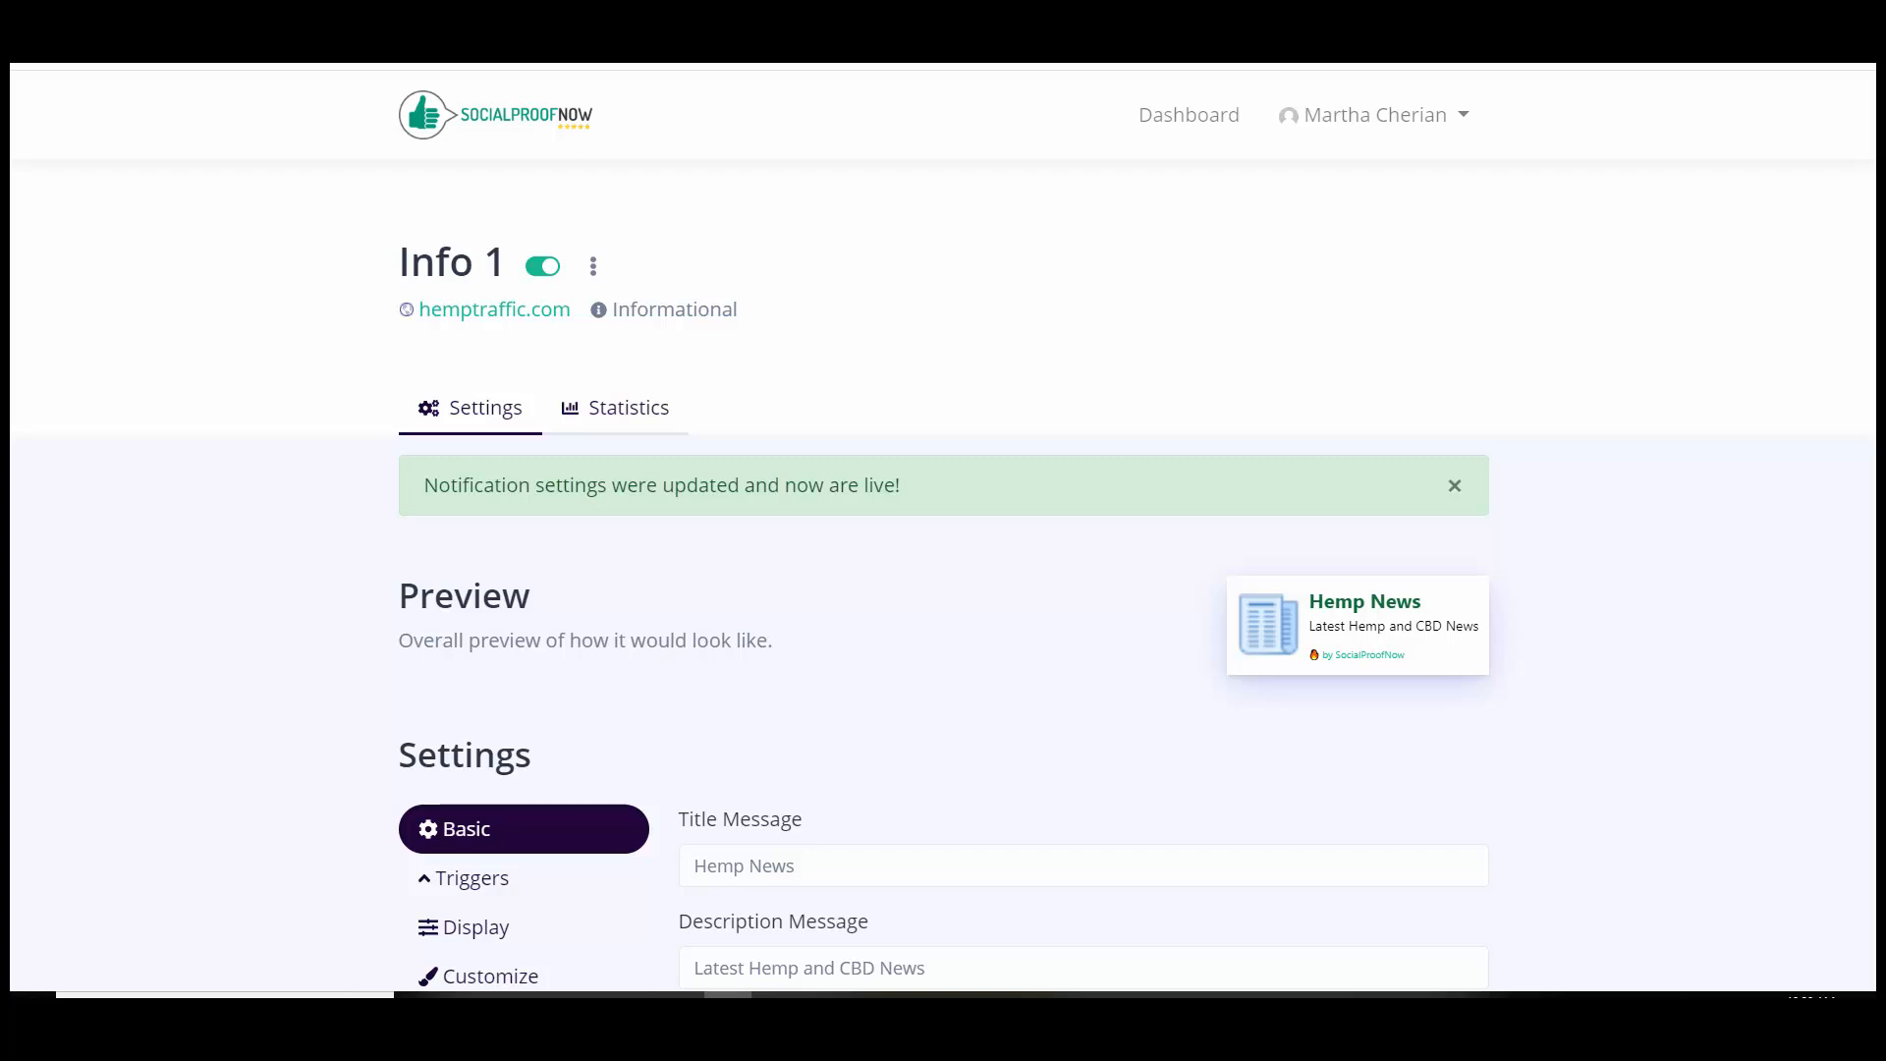
left_click(1498, 996)
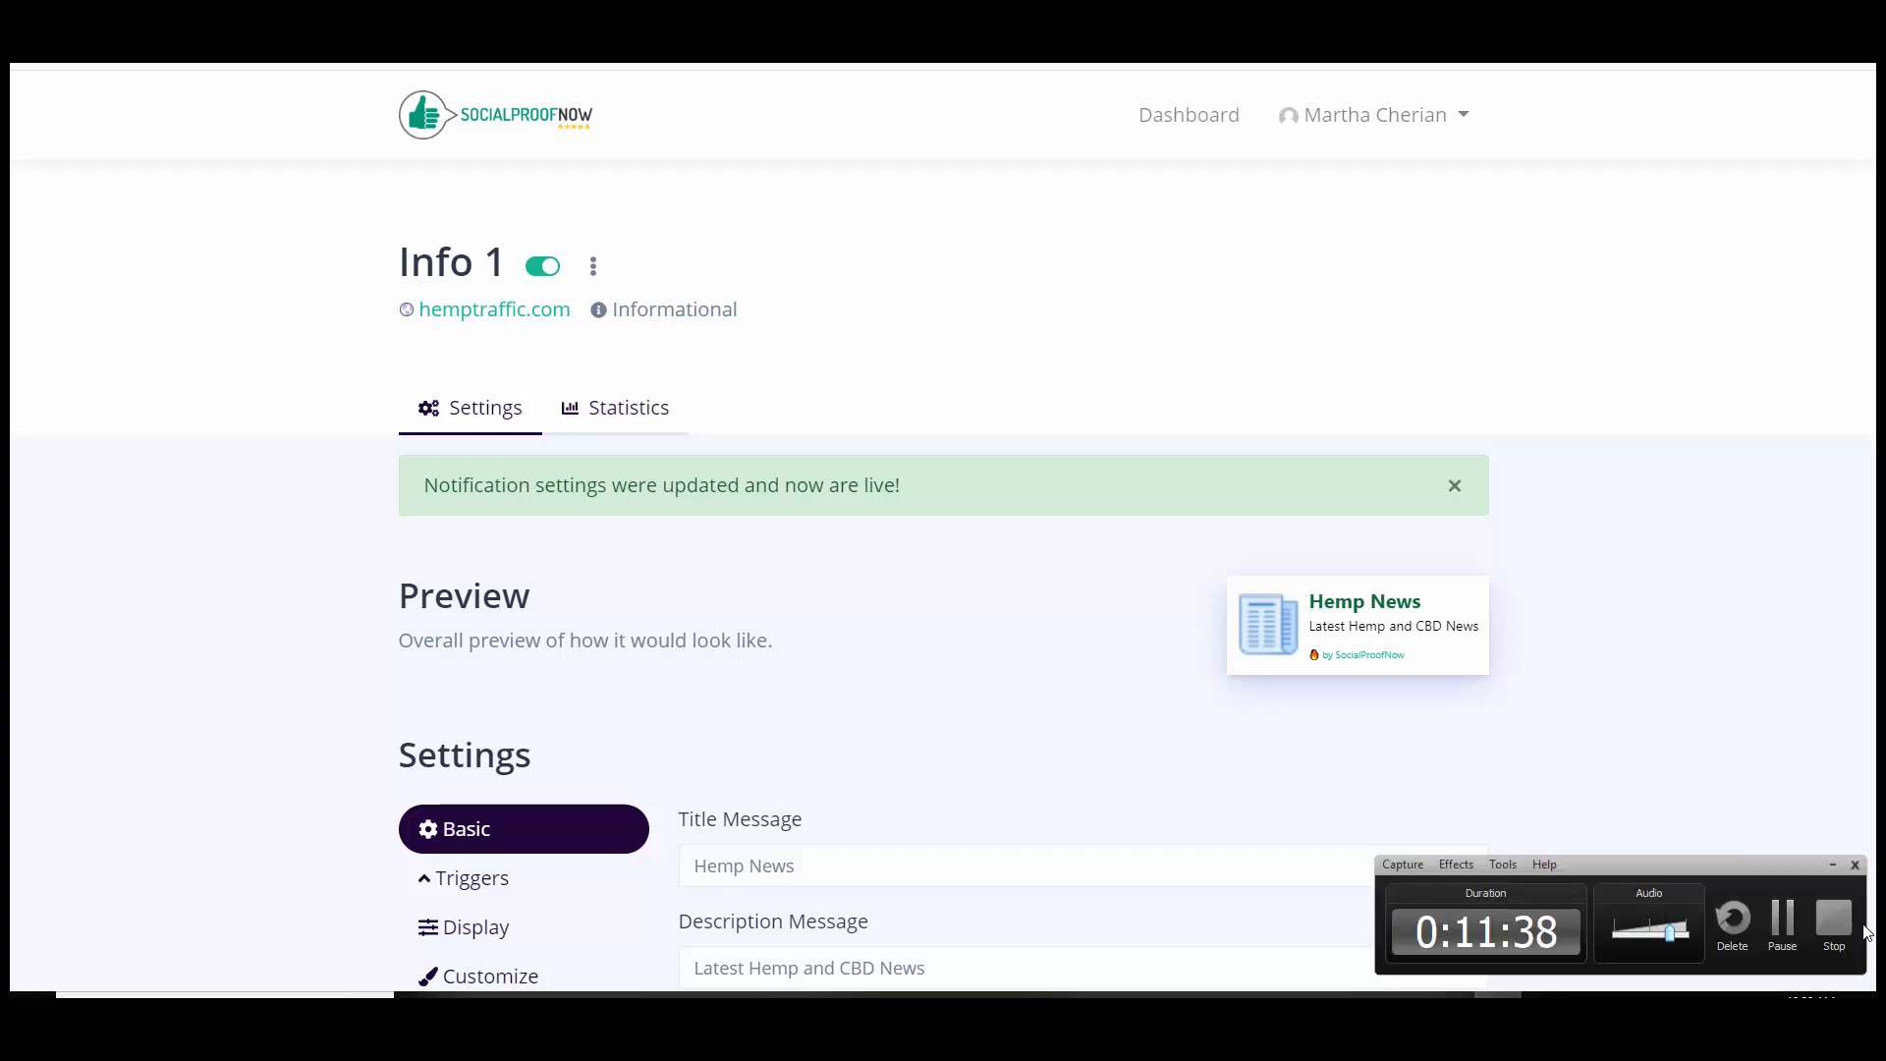